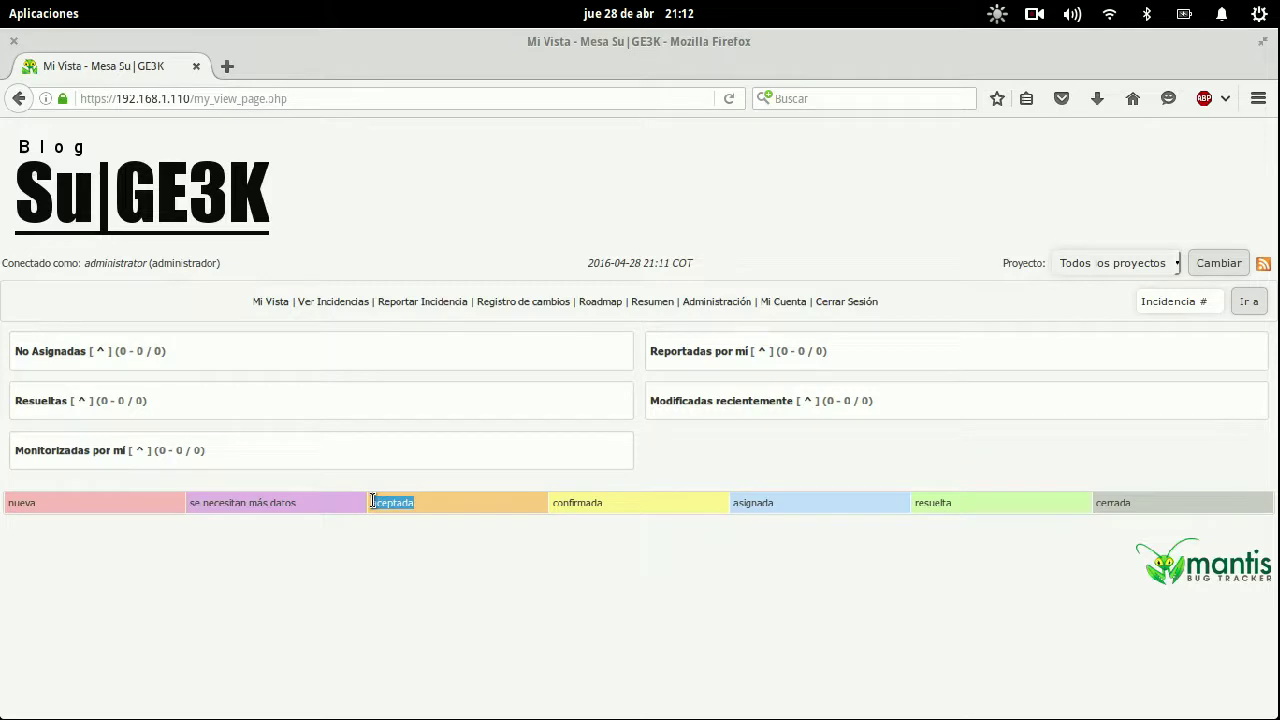
Open the Administración page showing version 1.2.19 and the installation paths.
{"action": "left_click_drag", "start_coordinate": [618, 503], "coordinate": [548, 505]}
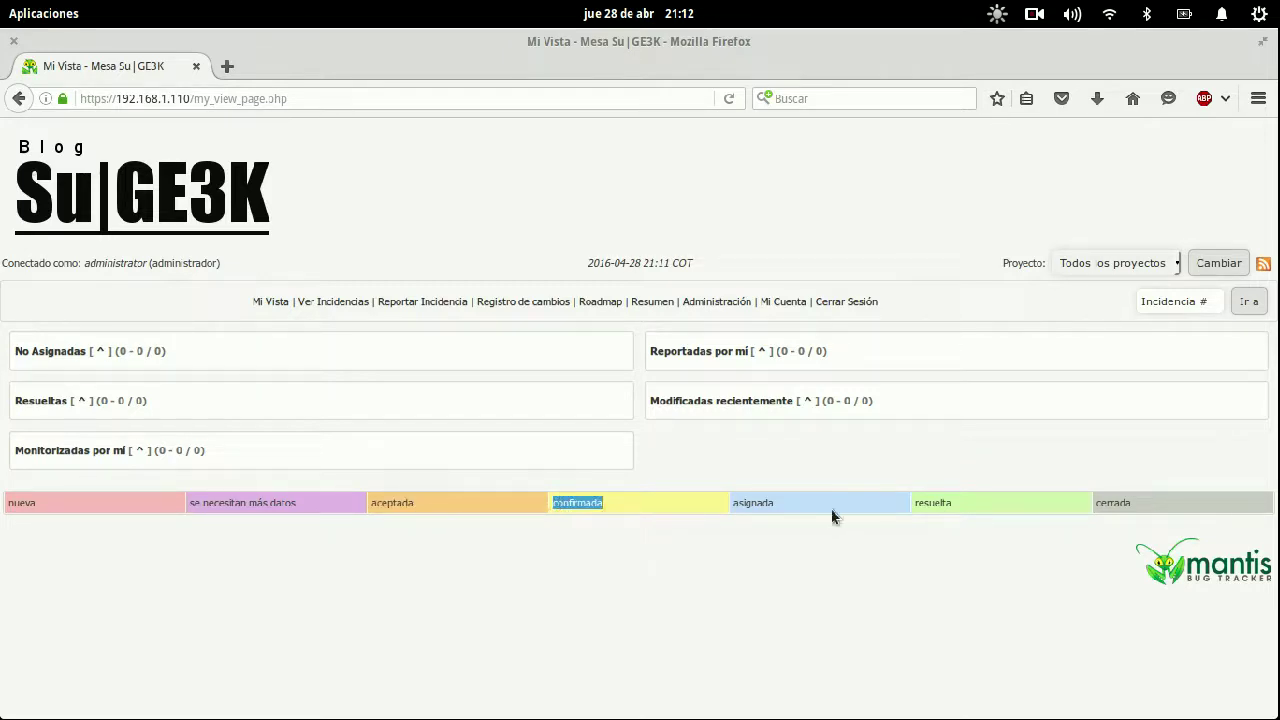
{"action": "left_click_drag", "start_coordinate": [733, 505], "coordinate": [786, 500]}
{"action": "left_click_drag", "start_coordinate": [918, 505], "coordinate": [1055, 510]}
{"action": "left_click", "coordinate": [1103, 506]}
{"action": "left_click_drag", "start_coordinate": [253, 301], "coordinate": [341, 302]}
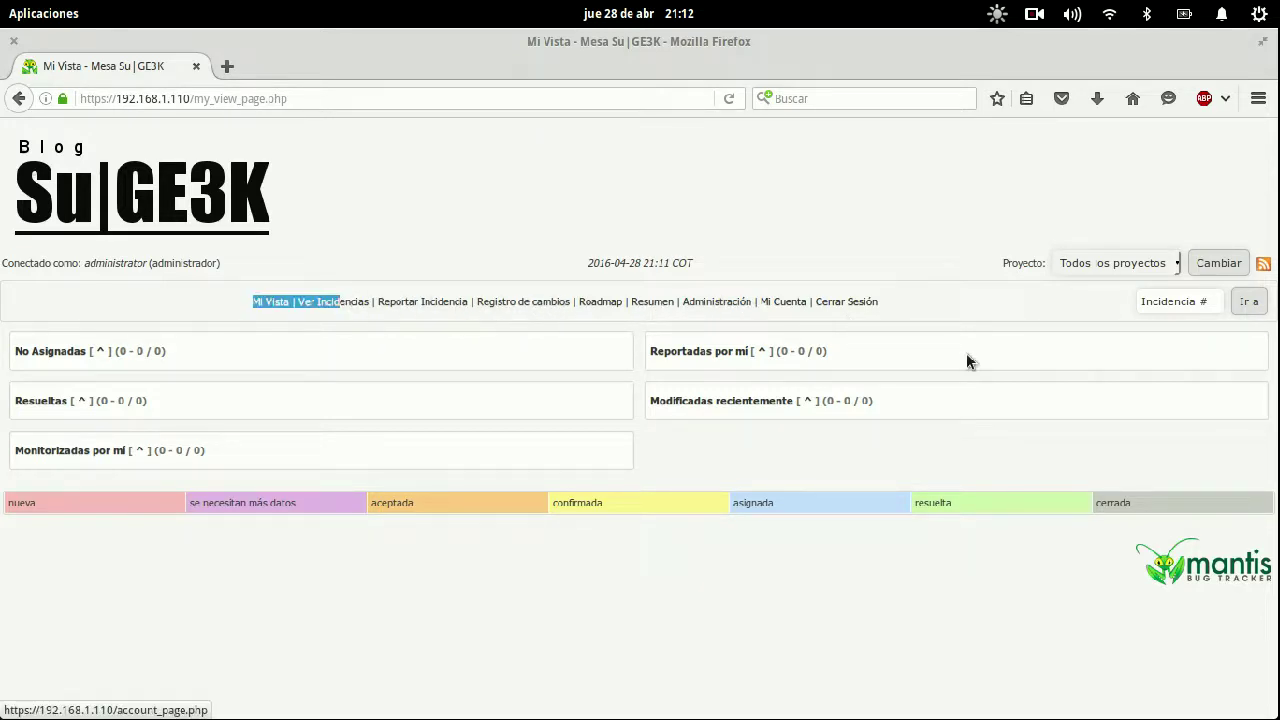
{"action": "left_click", "coordinate": [518, 258]}
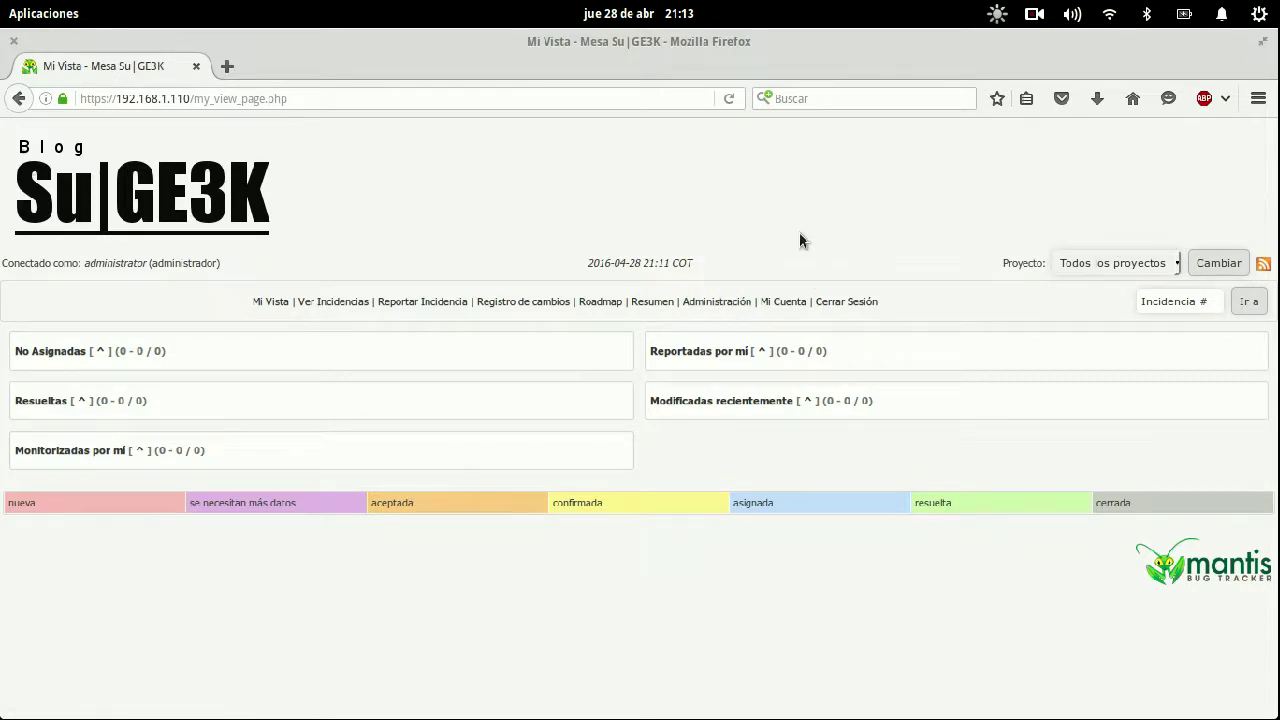
{"action": "left_click", "coordinate": [717, 305]}
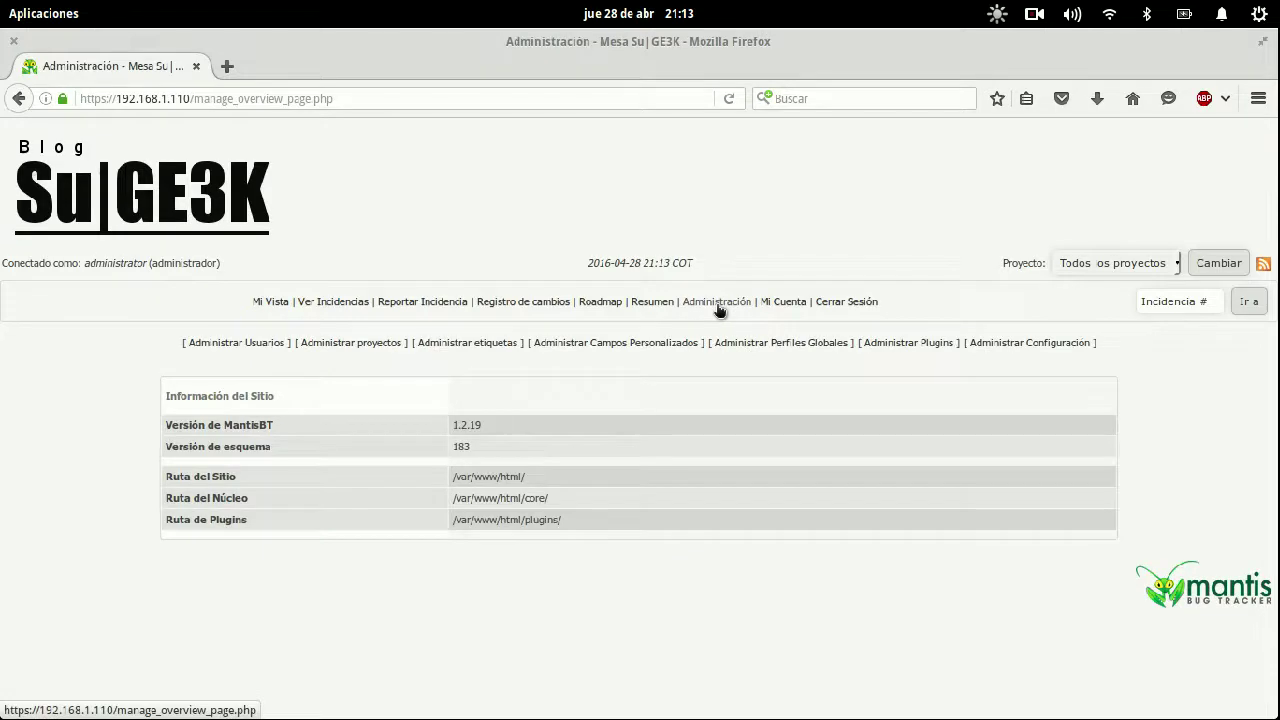
Go to Administrar proyectos, which has no projects and only the General category, and start a new project.
{"action": "left_click", "coordinate": [392, 345]}
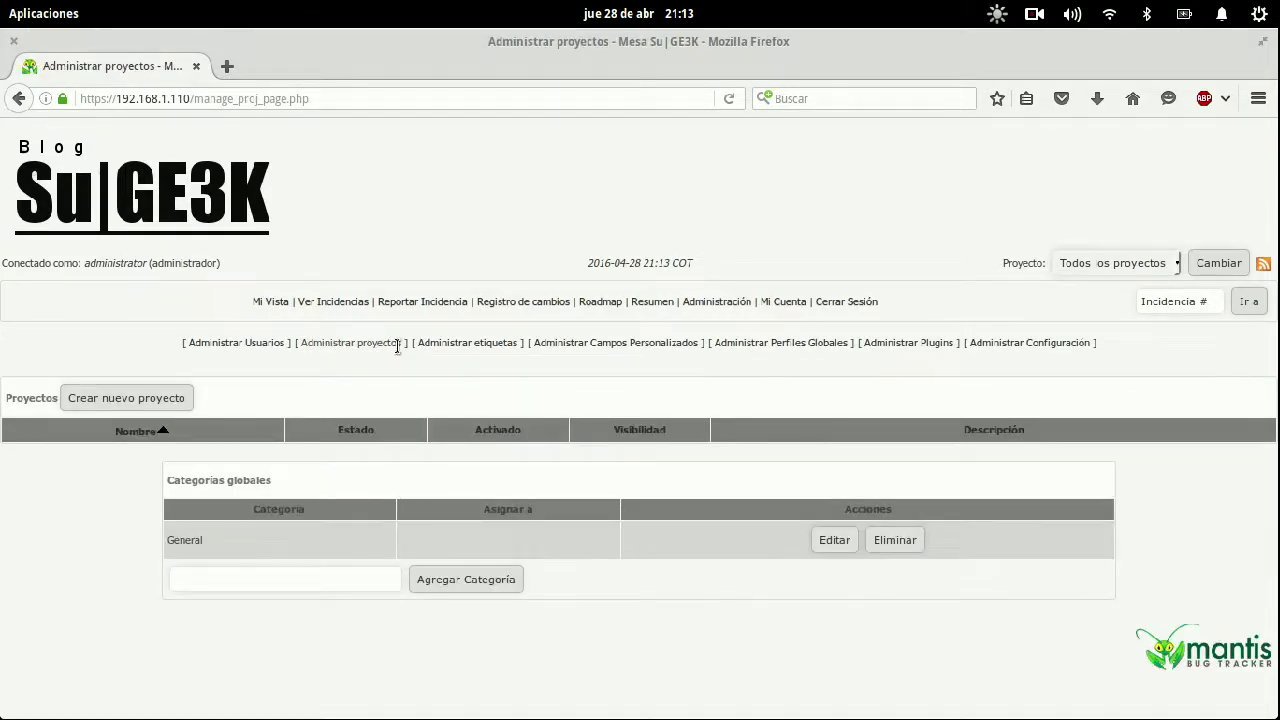
{"action": "left_click", "coordinate": [250, 345]}
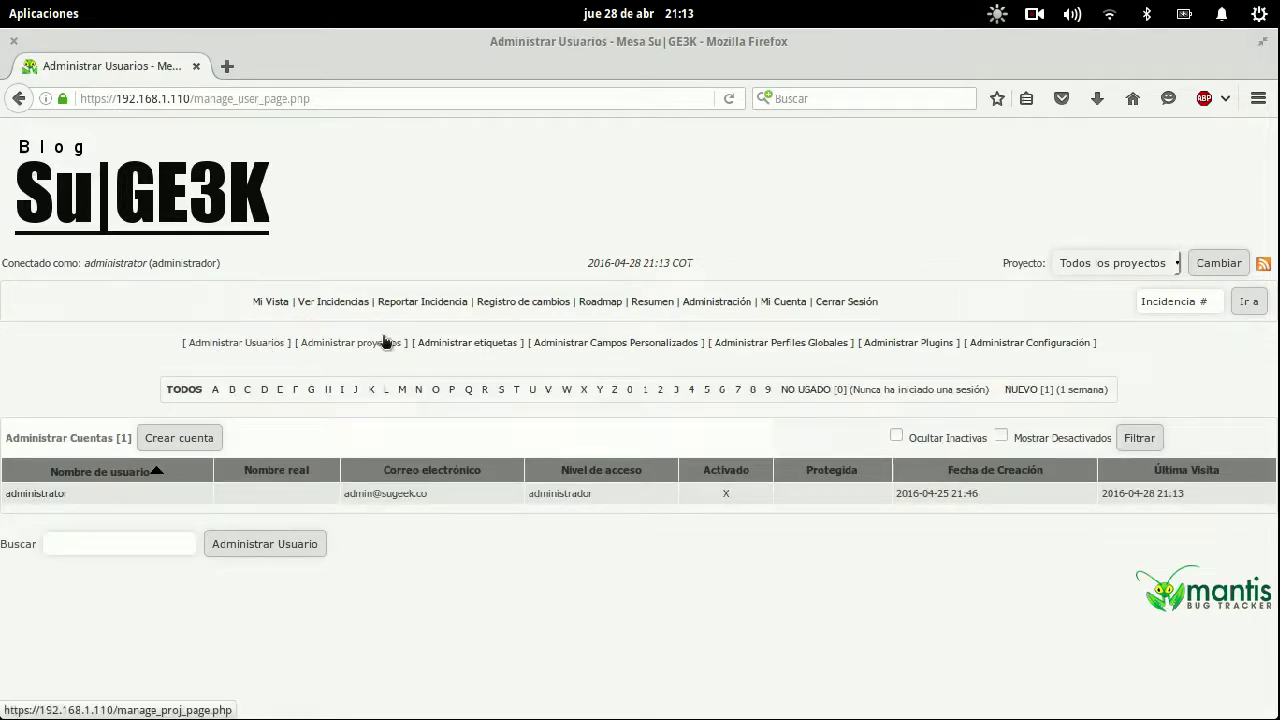
{"action": "left_click", "coordinate": [387, 340]}
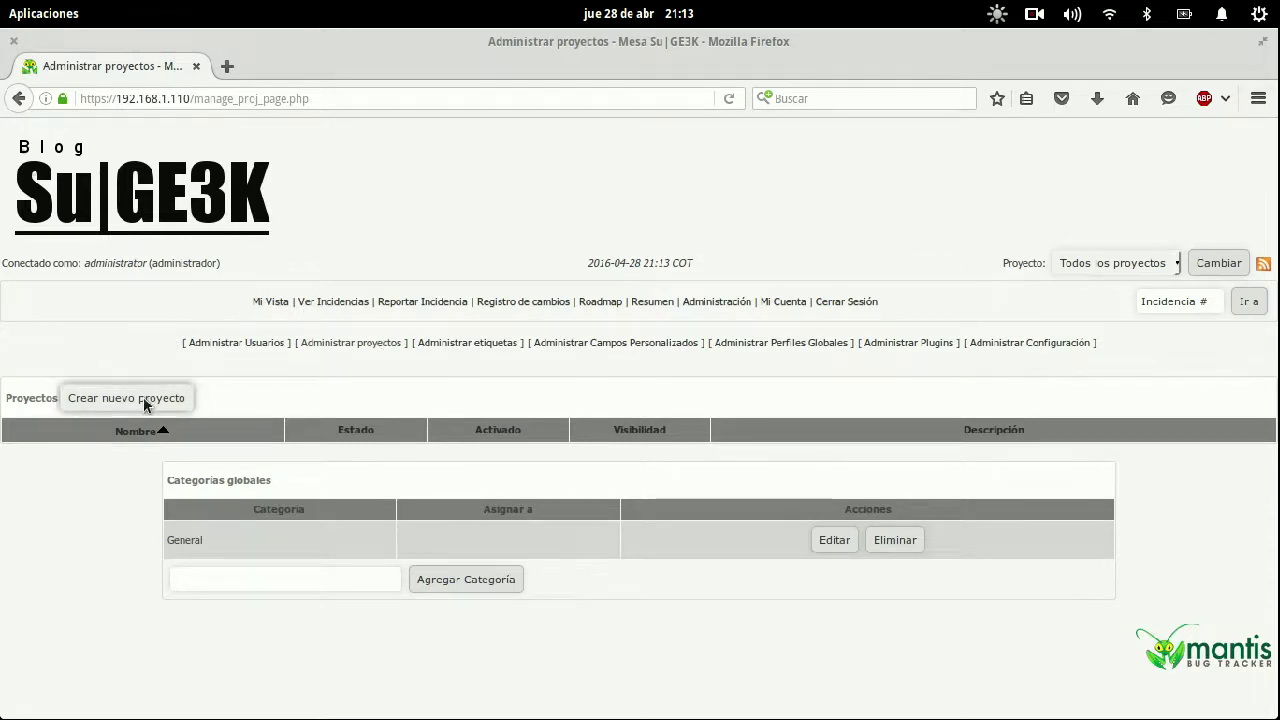
{"action": "left_click", "coordinate": [143, 399]}
Enter 'Desarrollo' as the new project's name.
{"action": "left_click", "coordinate": [462, 434]}
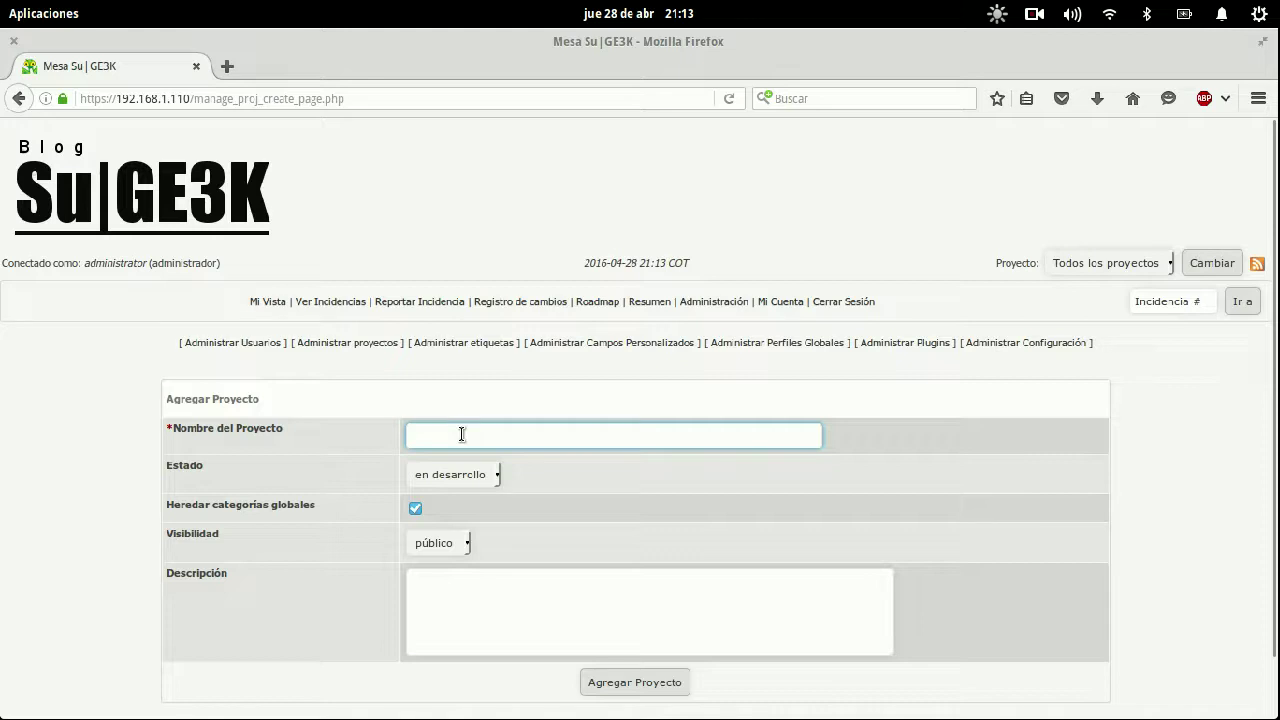
{"action": "left_click", "coordinate": [460, 432]}
{"action": "type", "text": "l"}
{"action": "type", "text": "ecnologi"}
{"action": "type", "text": "a"}
{"action": "key", "text": "ctrl+a"}
{"action": "type", "text": "Desarrollo"}
{"action": "left_click_drag", "start_coordinate": [510, 440], "coordinate": [380, 437]}
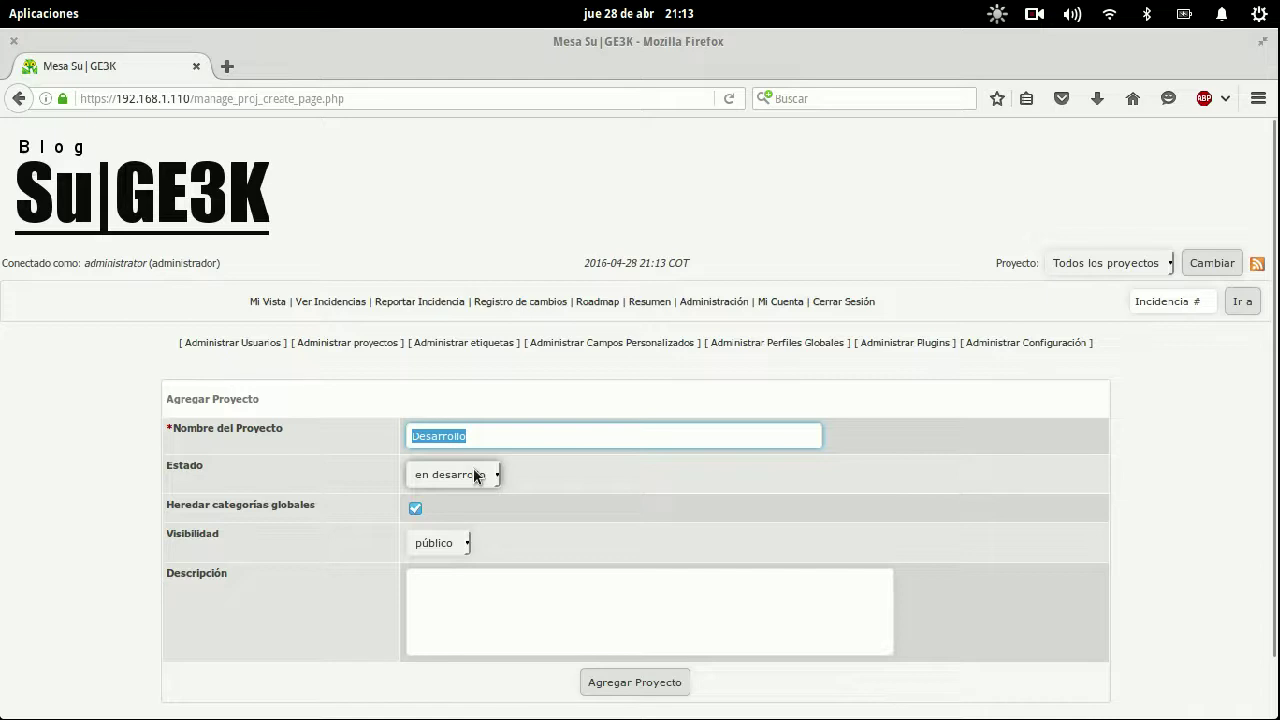
Set the project status to estable, leaving global categories inherited.
{"action": "left_click", "coordinate": [476, 476]}
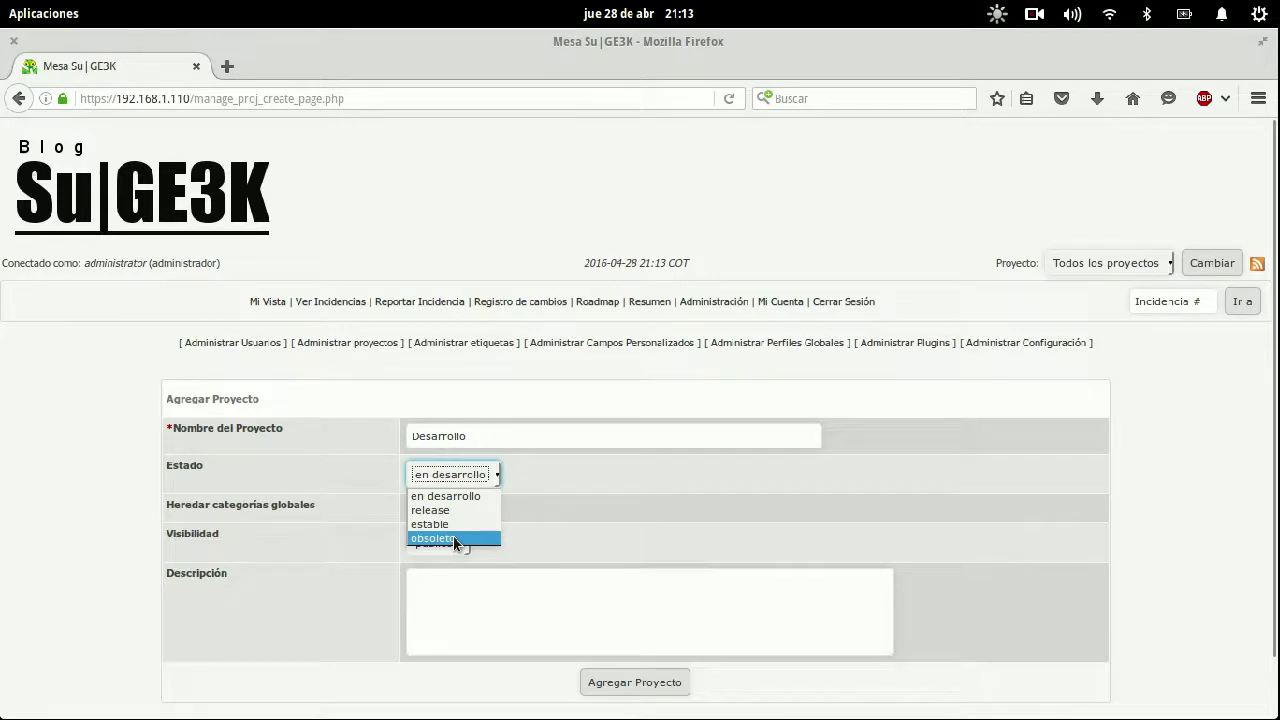
{"action": "left_click", "coordinate": [478, 436]}
{"action": "left_click_drag", "start_coordinate": [510, 437], "coordinate": [410, 436]}
{"action": "left_click", "coordinate": [473, 476]}
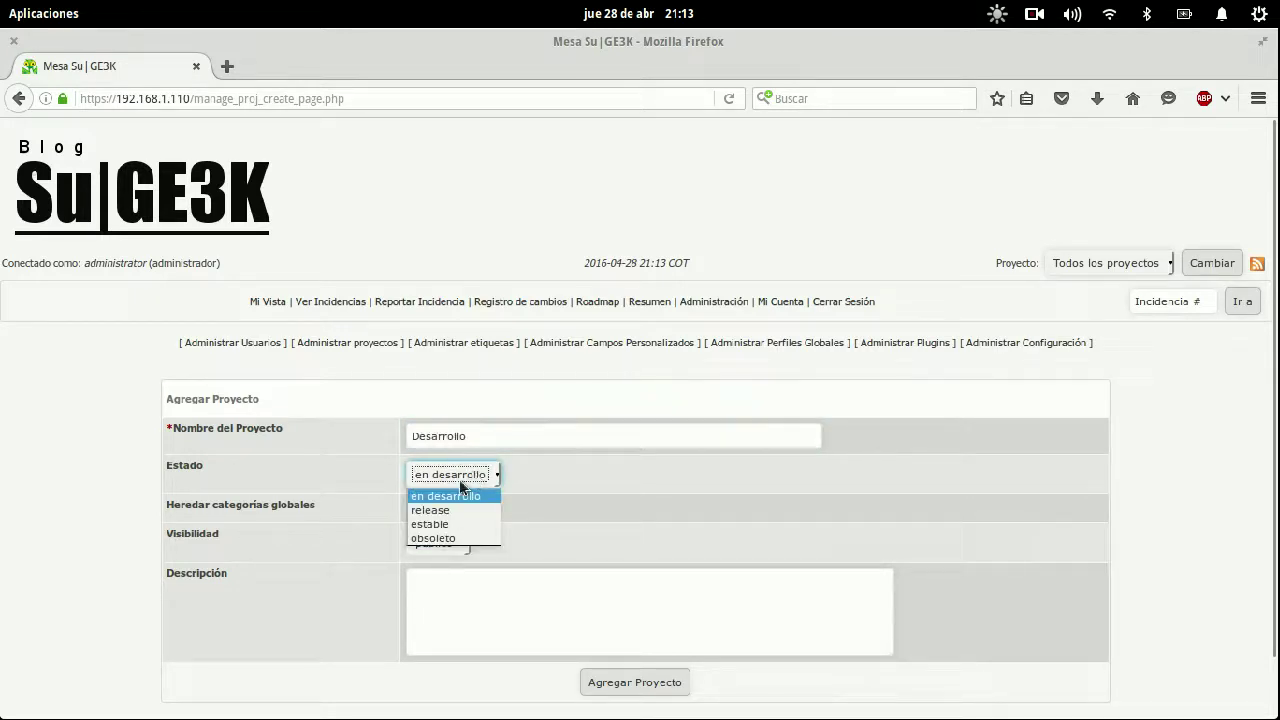
{"action": "left_click", "coordinate": [441, 524]}
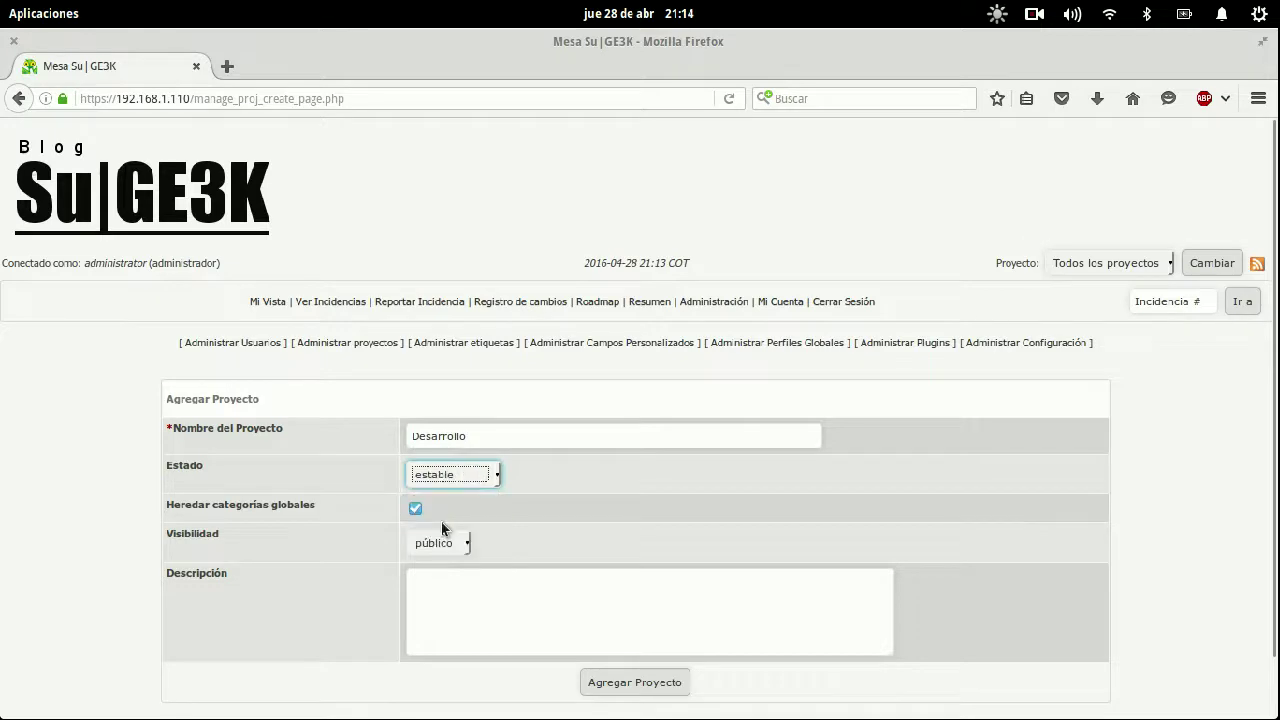
{"action": "left_click", "coordinate": [503, 531]}
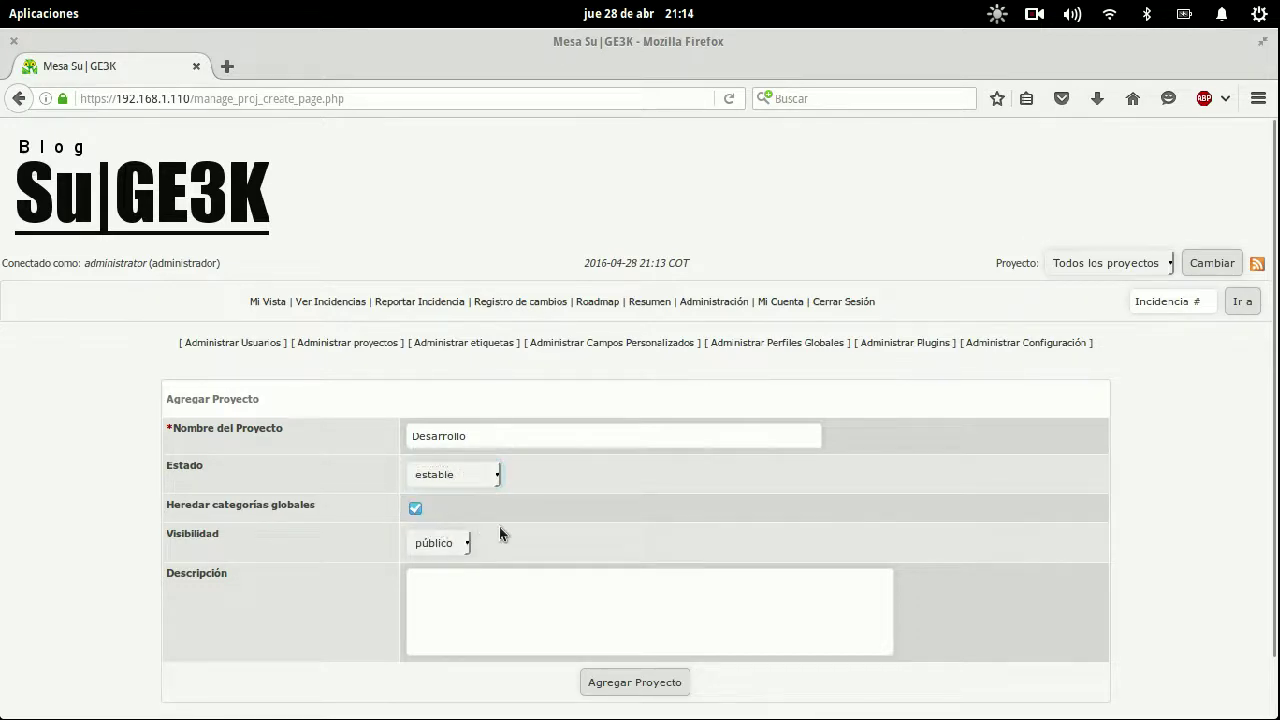
{"action": "left_click_drag", "start_coordinate": [332, 506], "coordinate": [198, 505]}
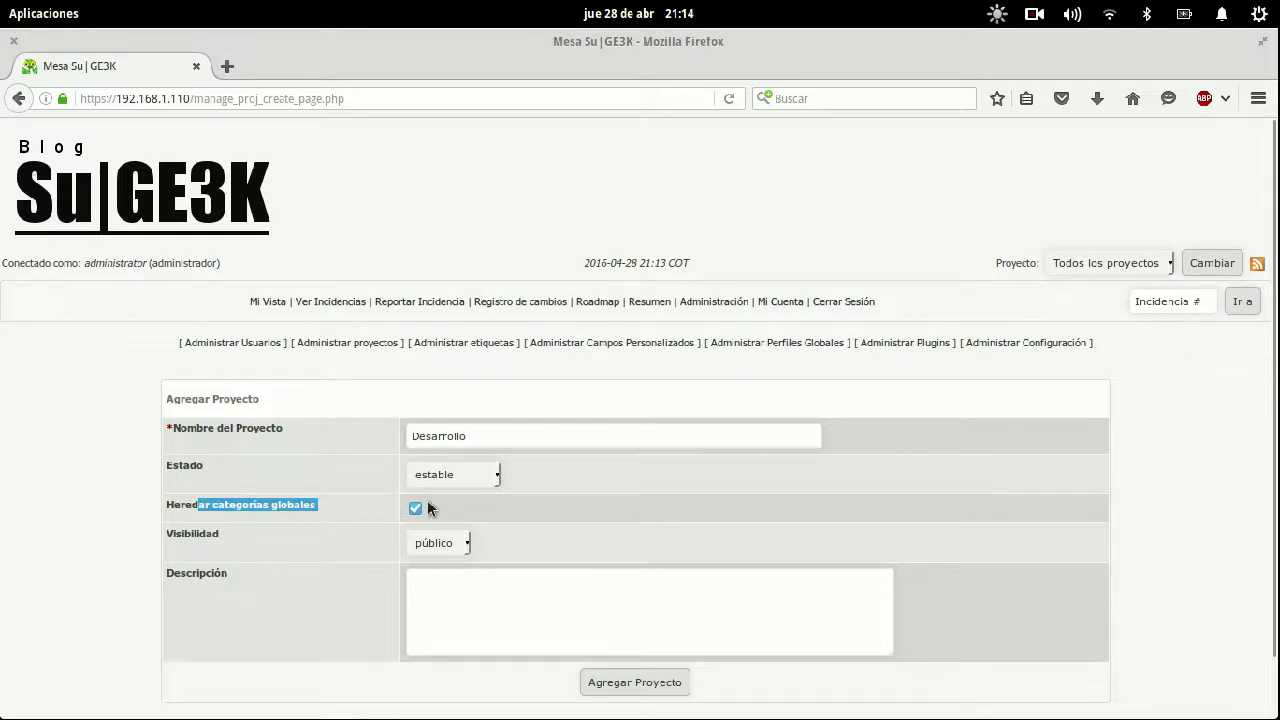
{"action": "left_click", "coordinate": [677, 551]}
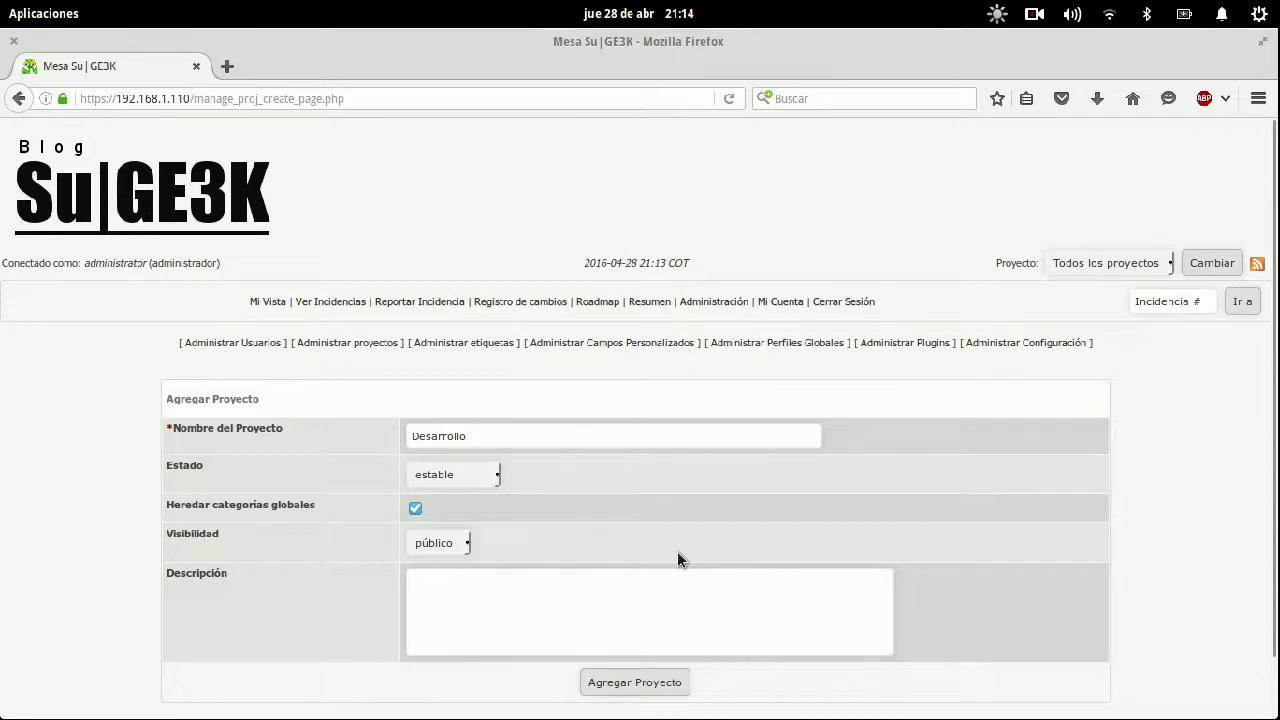
Set the Desarrollo project's visibility to privado.
{"action": "left_click", "coordinate": [467, 541]}
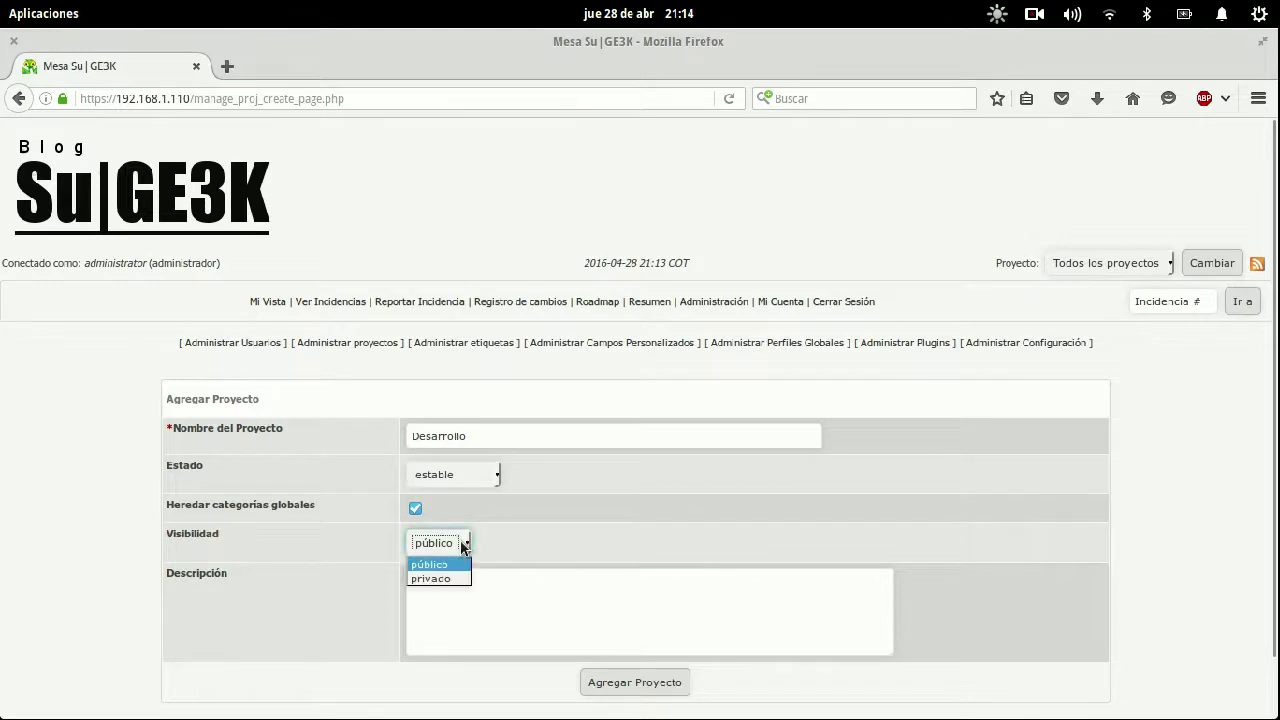
{"action": "left_click", "coordinate": [447, 578]}
{"action": "left_click", "coordinate": [457, 543]}
{"action": "left_click", "coordinate": [448, 565]}
{"action": "left_click", "coordinate": [606, 540]}
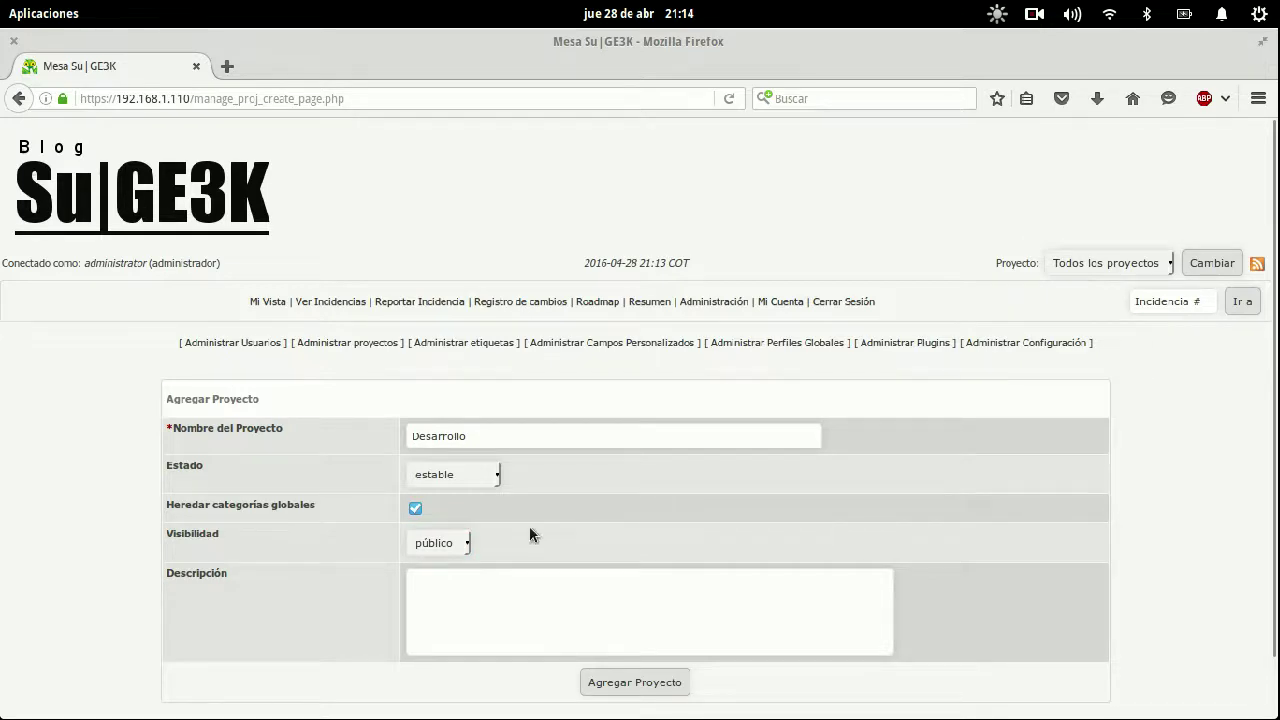
{"action": "left_click", "coordinate": [446, 540]}
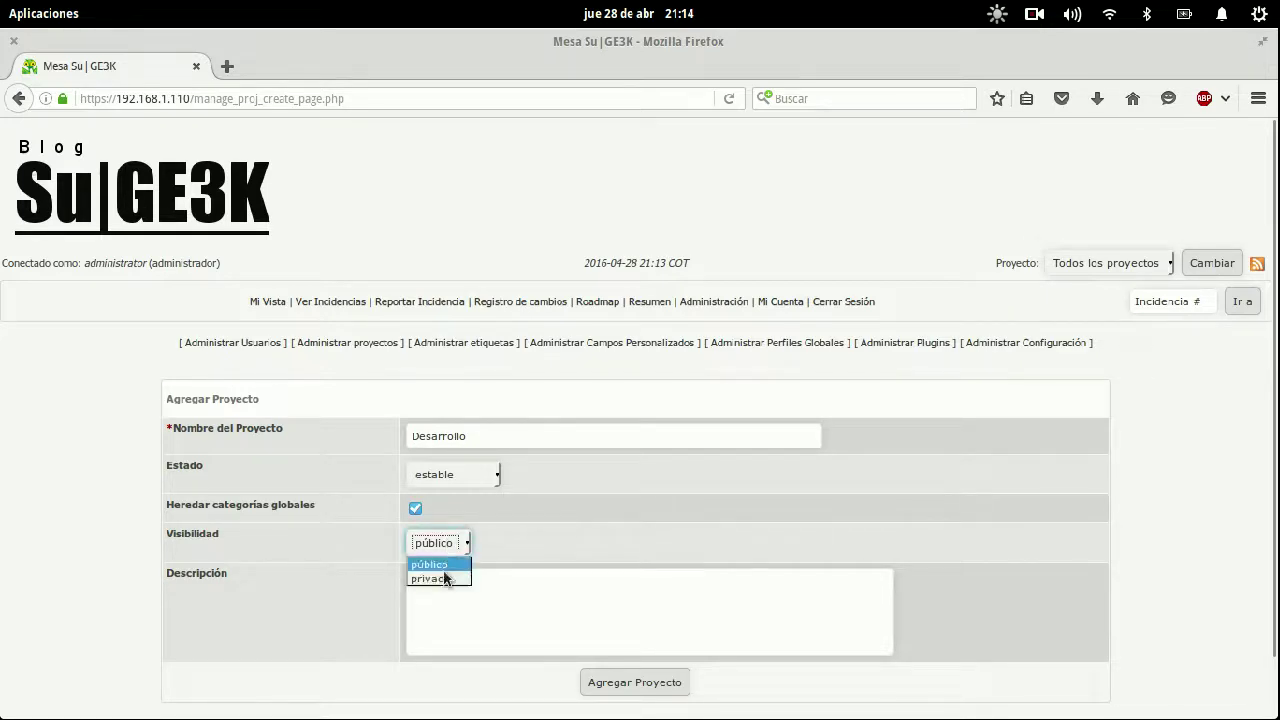
{"action": "left_click", "coordinate": [441, 580]}
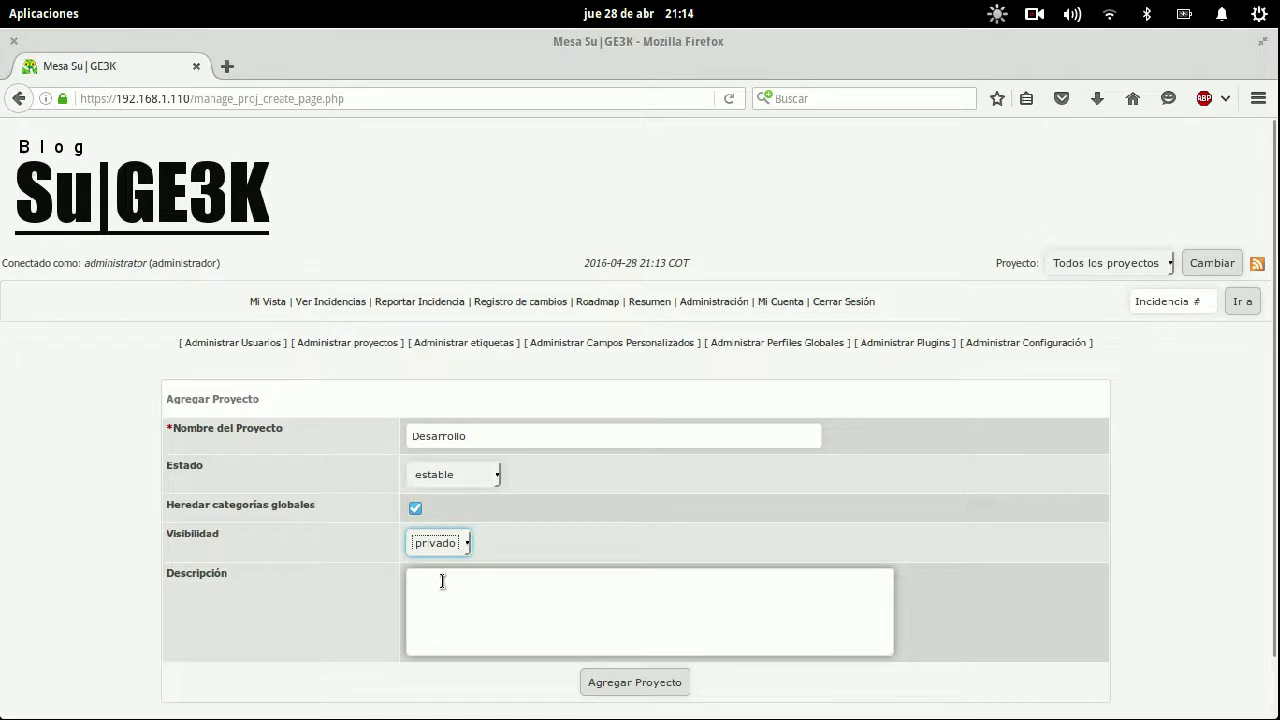
Describe it as 'Area de Desarrollo' and create the project.
{"action": "left_click", "coordinate": [456, 589]}
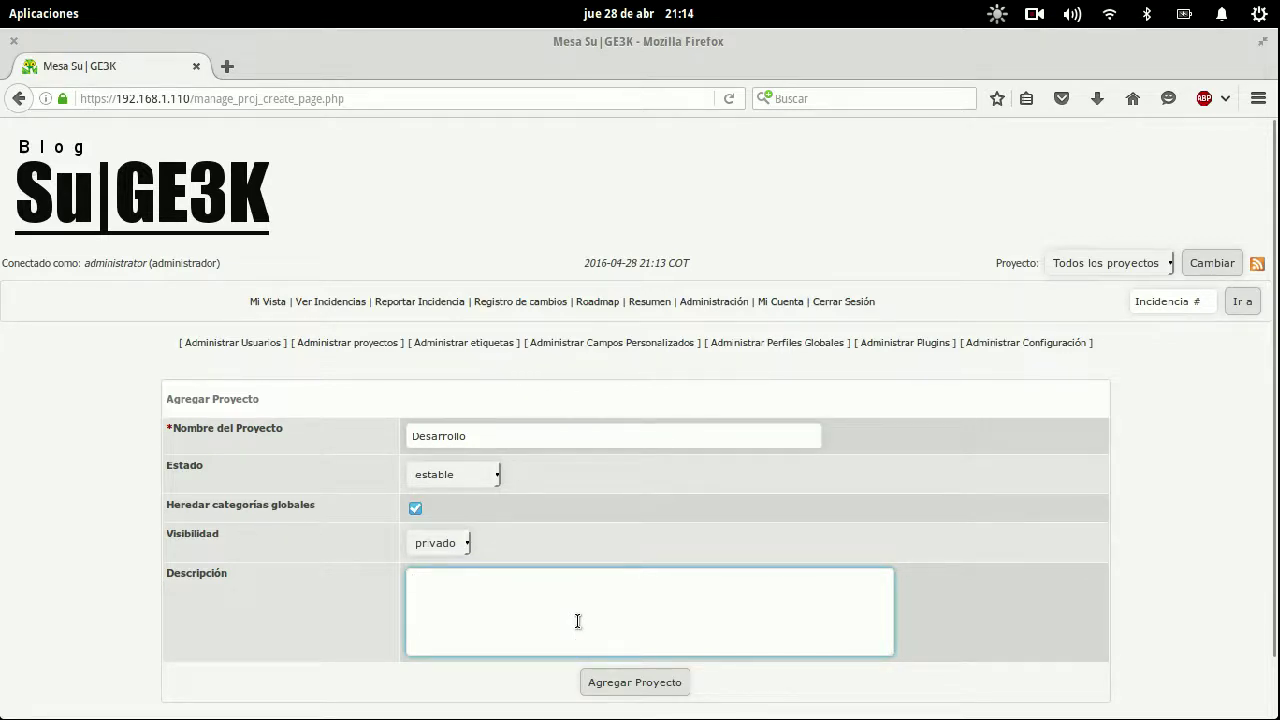
{"action": "type", "text": "Area de Desarrollo"}
{"action": "left_click", "coordinate": [621, 683]}
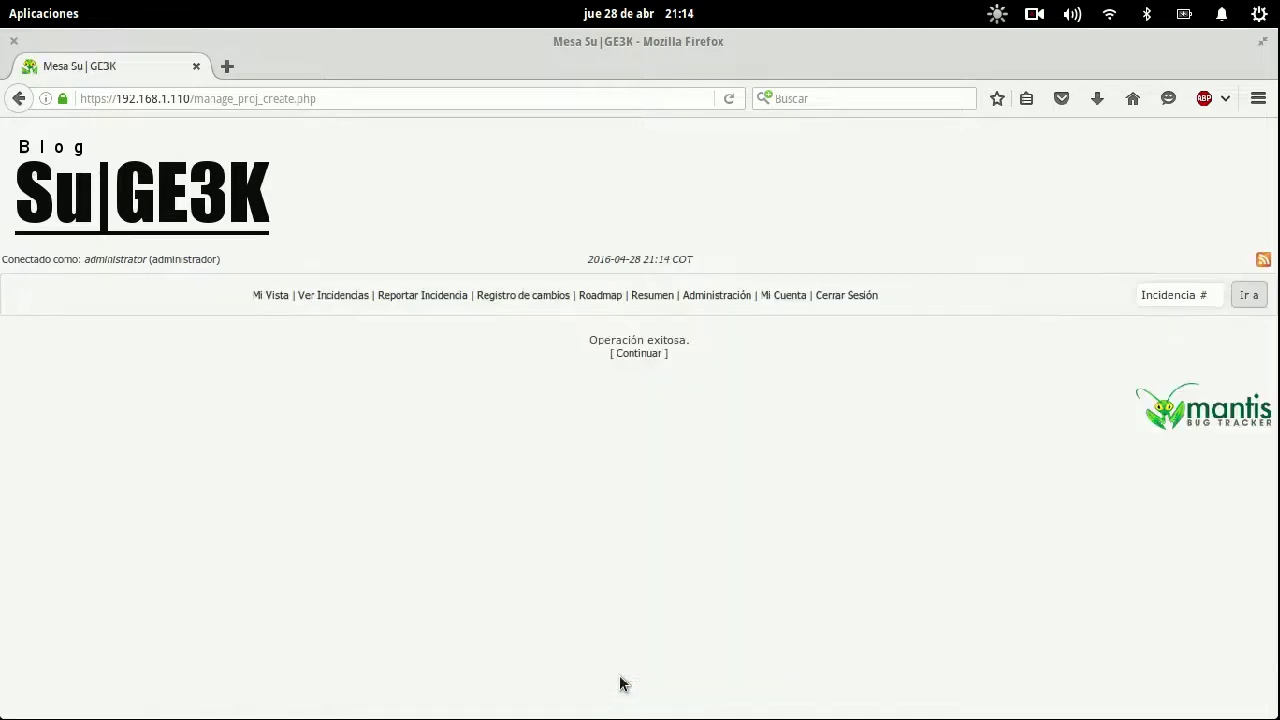
Rename the General global category to 'Global'.
{"action": "left_click", "coordinate": [641, 354]}
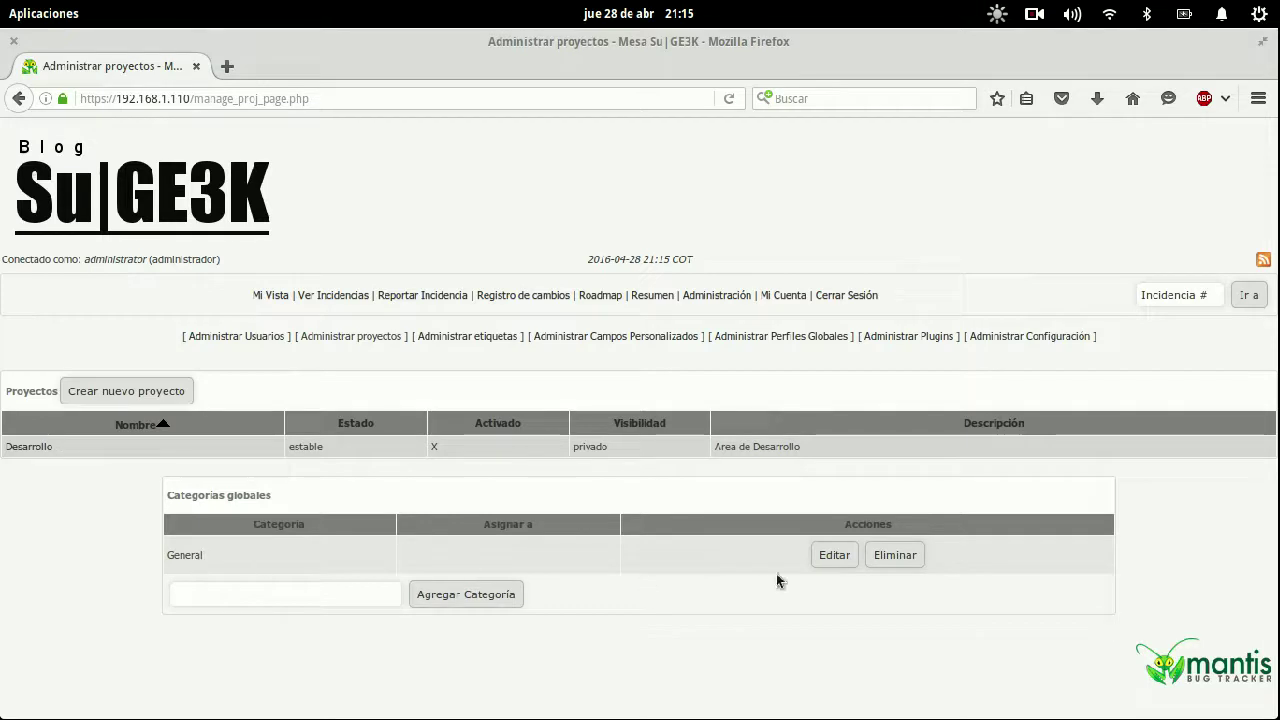
{"action": "left_click", "coordinate": [831, 558]}
{"action": "left_click_drag", "start_coordinate": [594, 437], "coordinate": [366, 416]}
{"action": "type", "text": "G"}
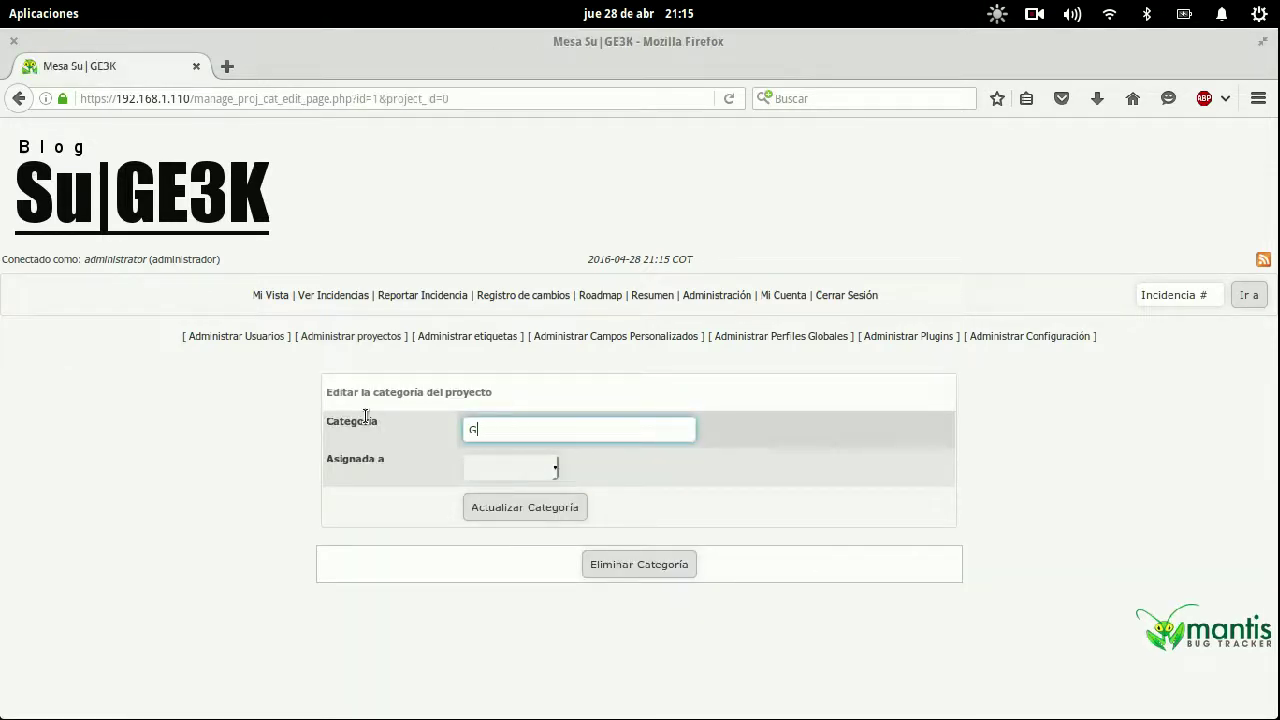
{"action": "type", "text": "lobal"}
Save the Global category with no assignee and return to project management.
{"action": "left_click", "coordinate": [523, 469]}
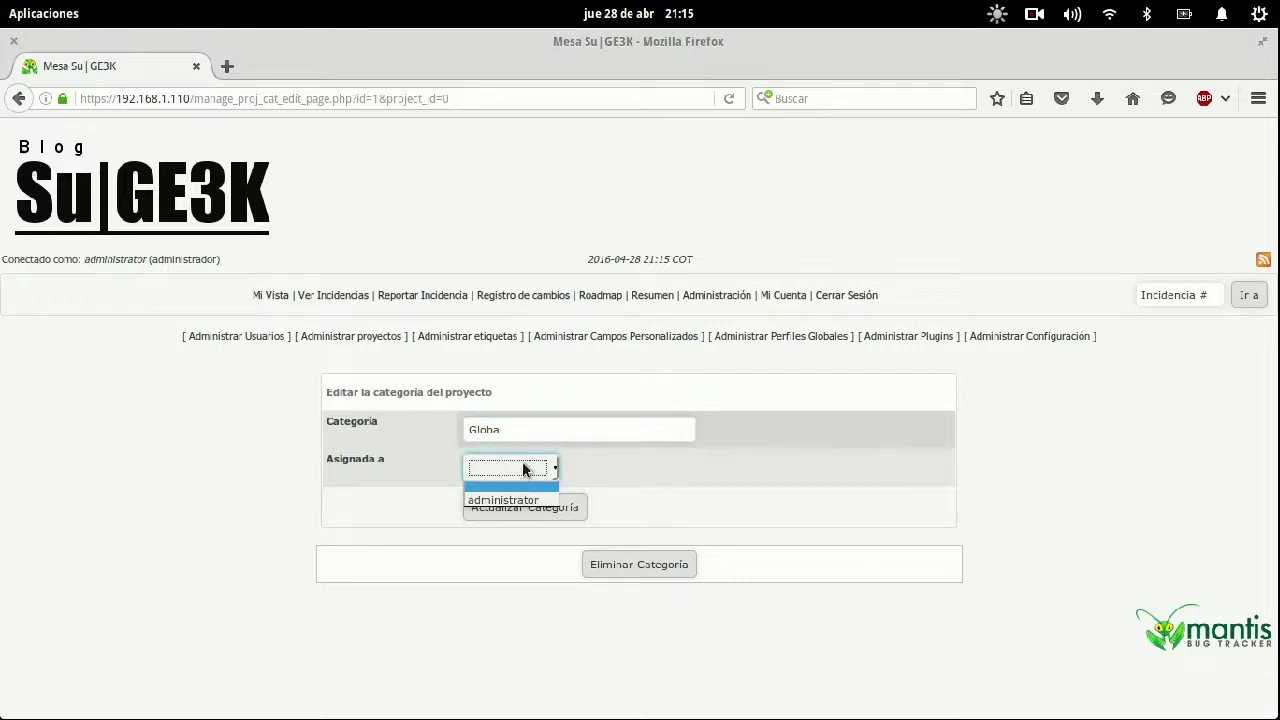
{"action": "left_click", "coordinate": [523, 469]}
{"action": "left_click", "coordinate": [526, 467]}
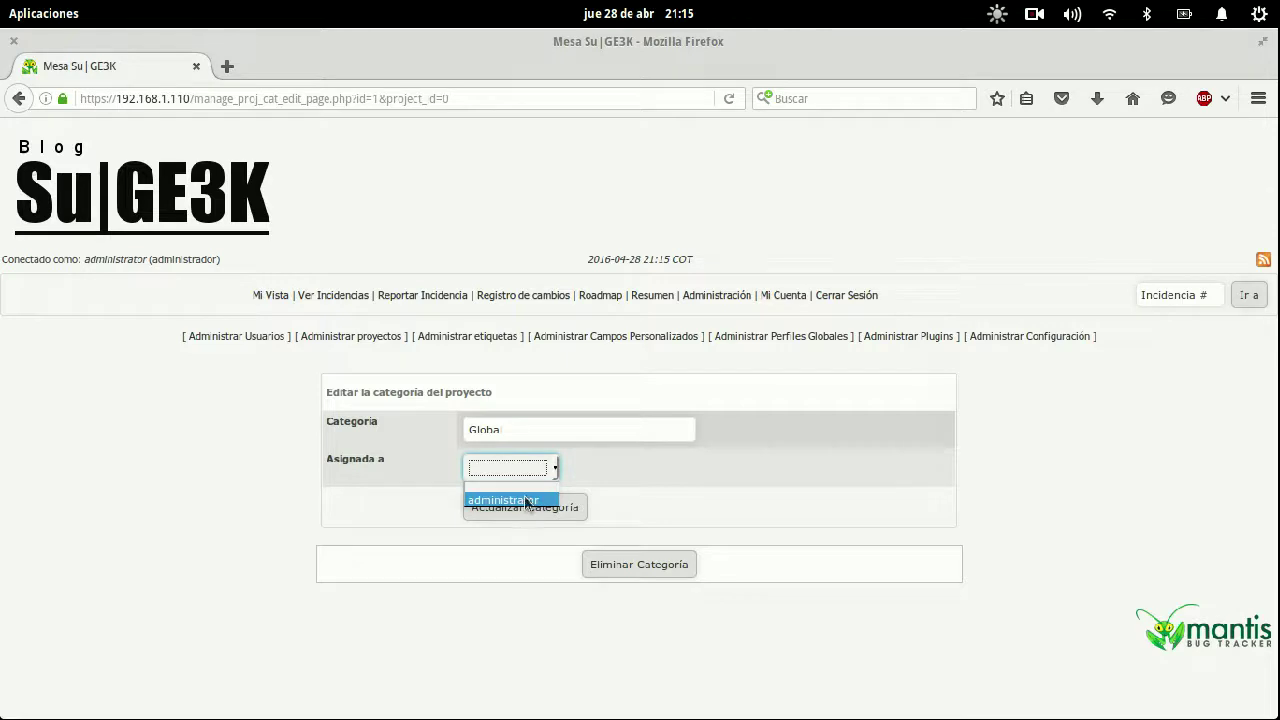
{"action": "left_click", "coordinate": [631, 480]}
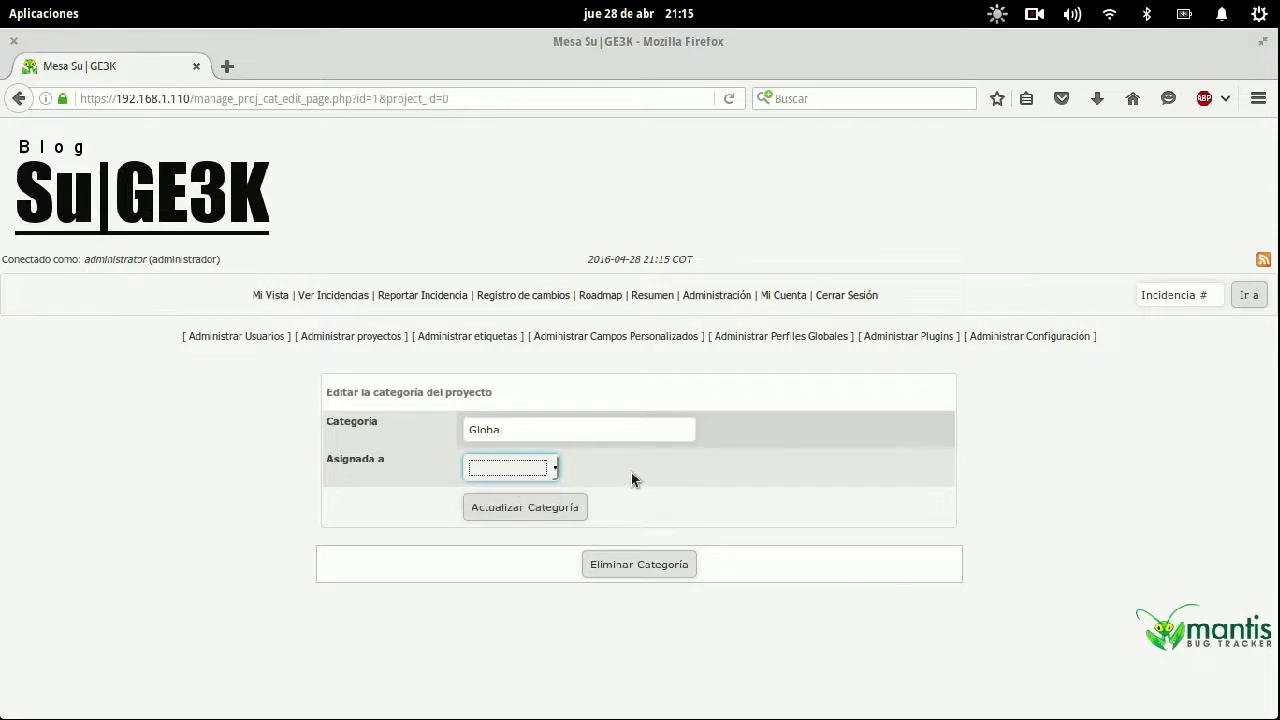
{"action": "left_click", "coordinate": [547, 468]}
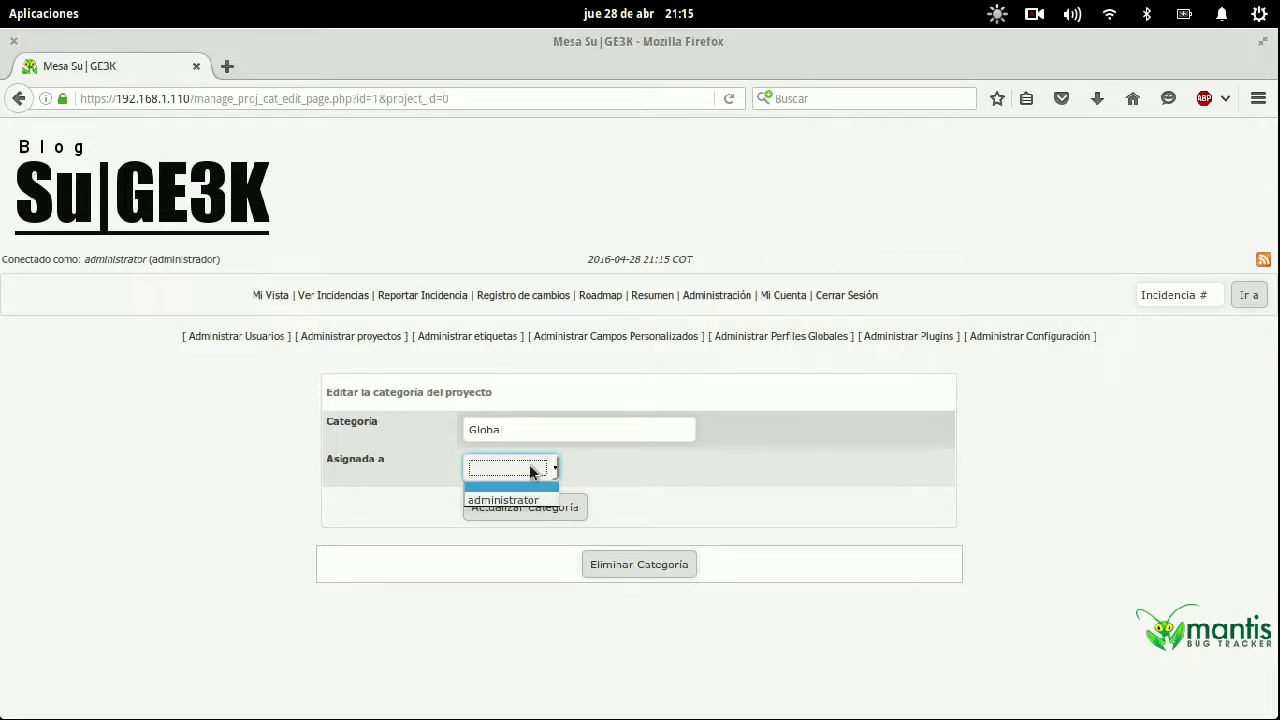
{"action": "left_click", "coordinate": [646, 473]}
{"action": "left_click", "coordinate": [550, 507]}
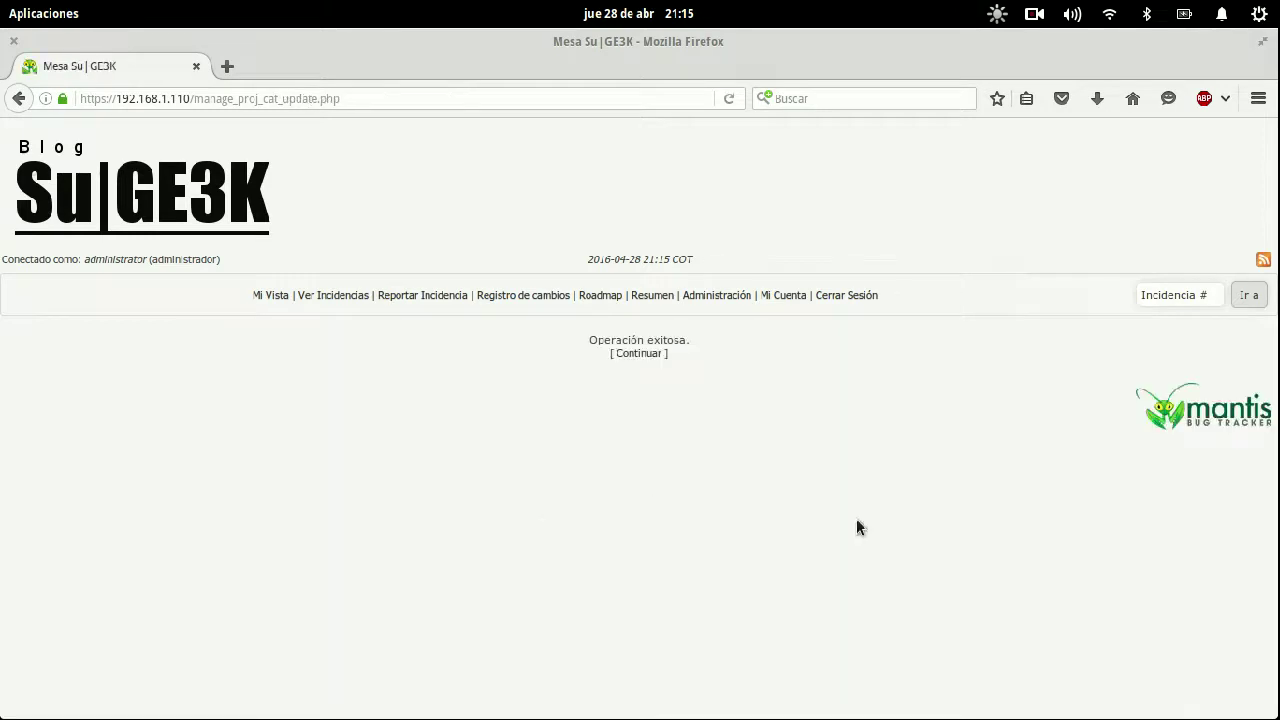
{"action": "left_click", "coordinate": [640, 354]}
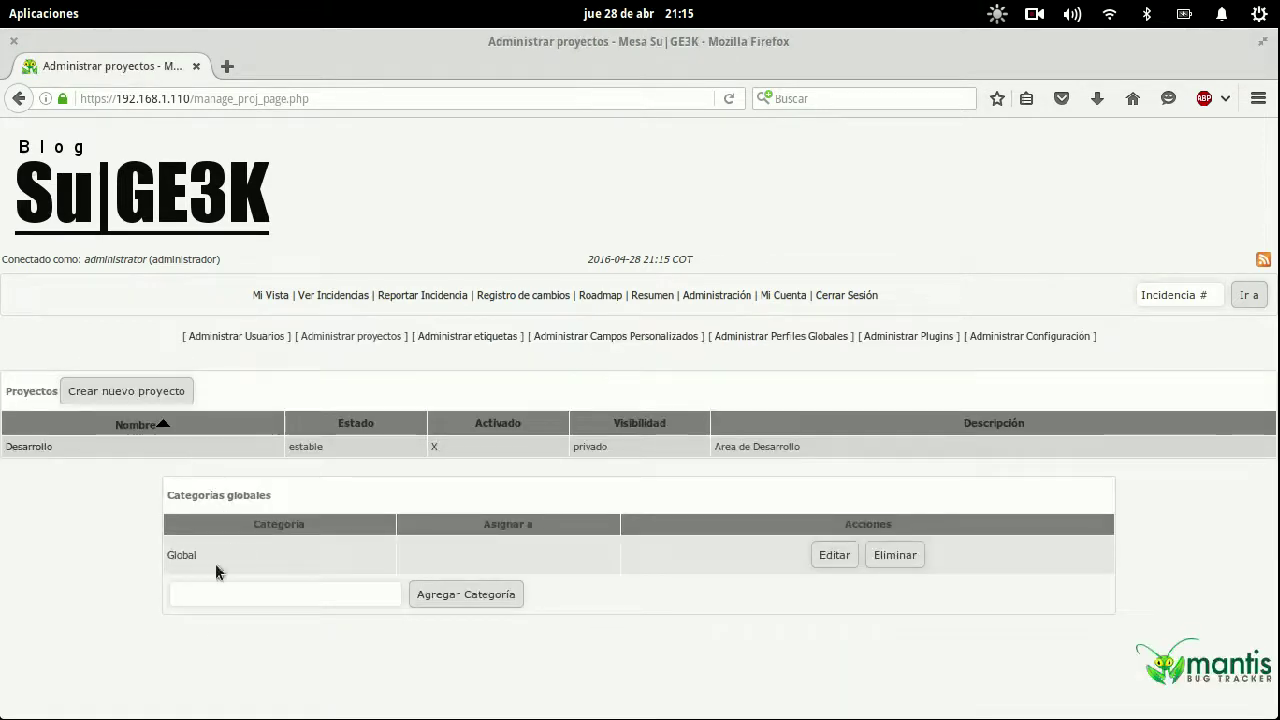
{"action": "left_click_drag", "start_coordinate": [199, 559], "coordinate": [151, 556]}
Briefly open the new-project form, then go back to the project list.
{"action": "left_click", "coordinate": [151, 556]}
{"action": "left_click", "coordinate": [147, 401]}
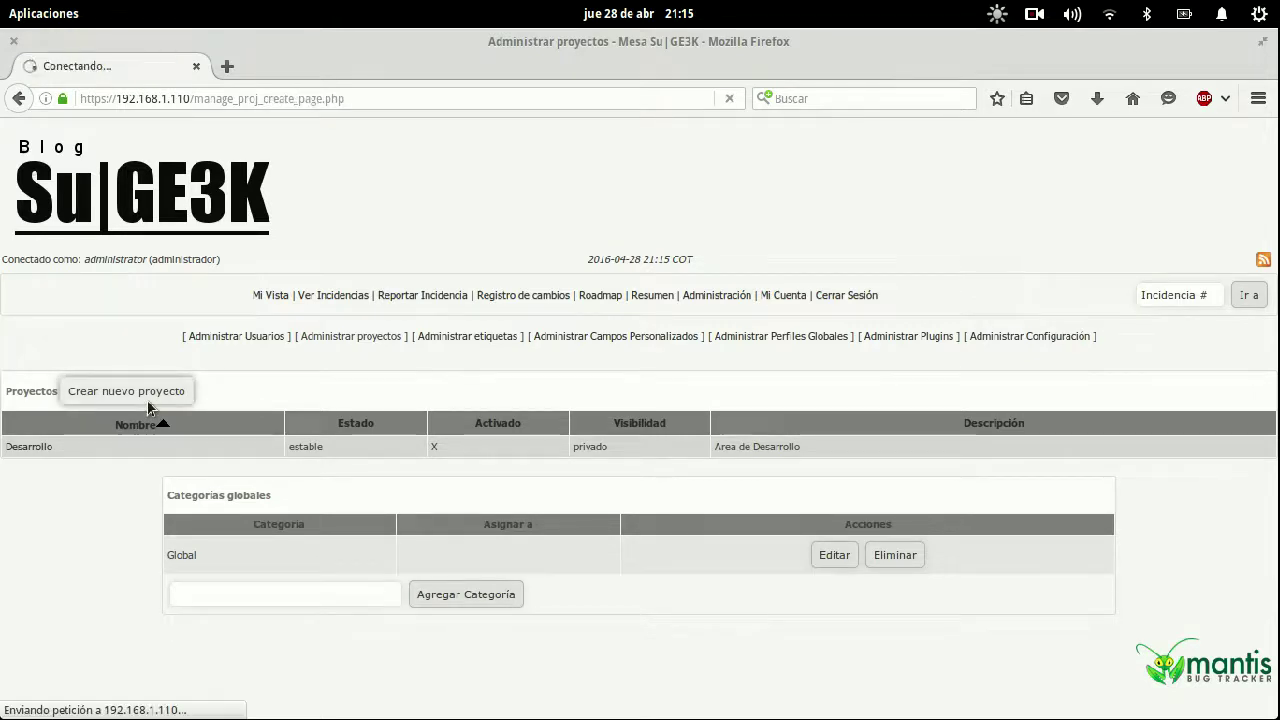
{"action": "left_click", "coordinate": [508, 426]}
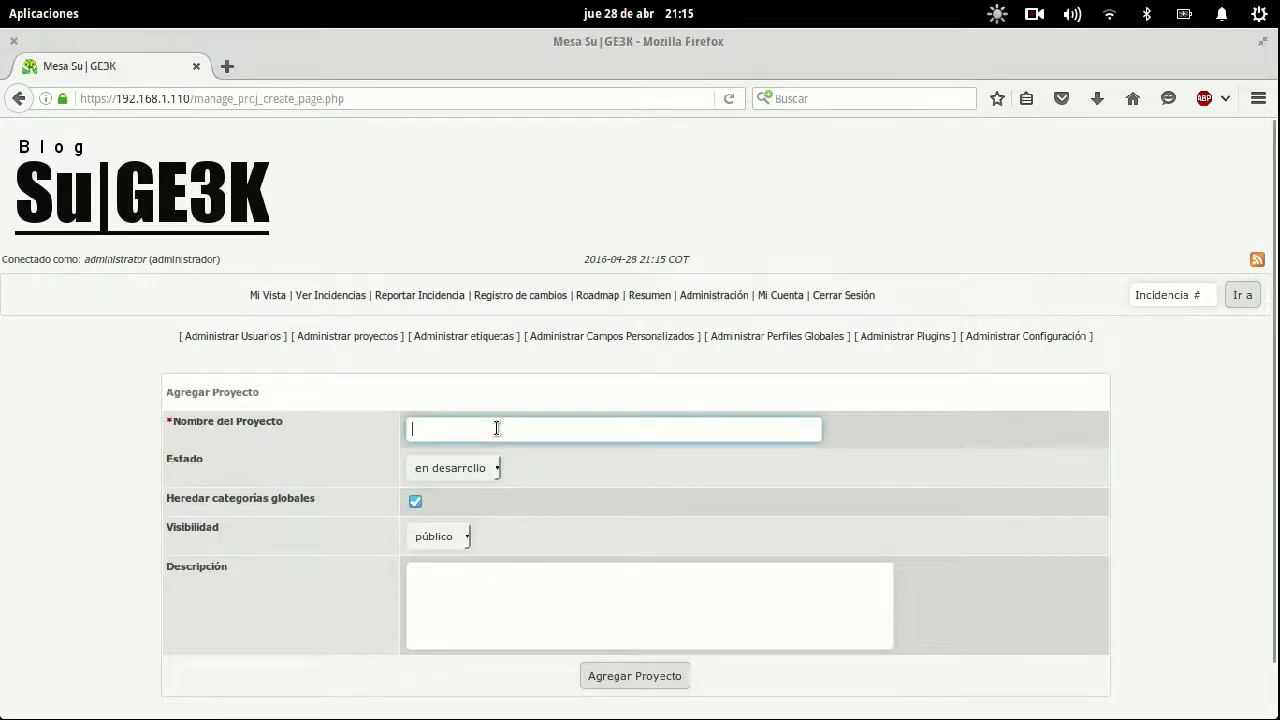
{"action": "scroll", "coordinate": [496, 430], "scroll_direction": "down", "scroll_amount": 1}
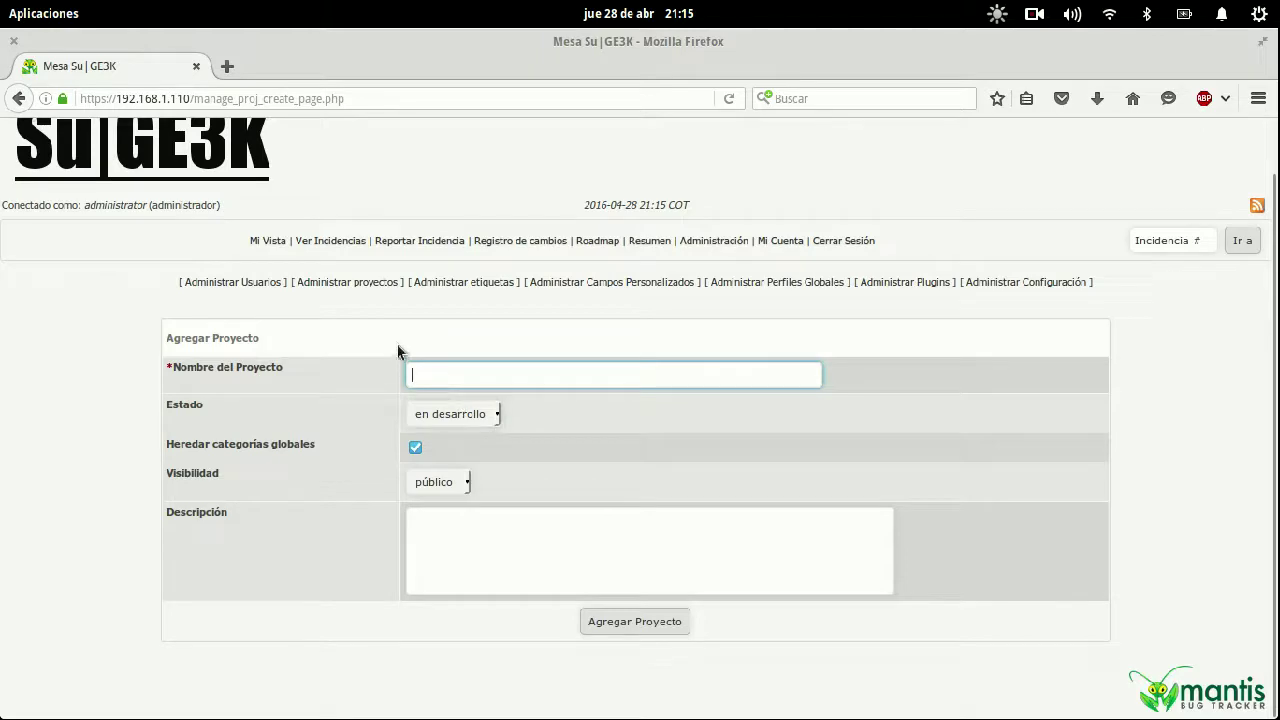
{"action": "left_click", "coordinate": [383, 282]}
Open Desarrollo's edit page and review its subprojects, categories, versions and user settings.
{"action": "left_click", "coordinate": [33, 449]}
{"action": "scroll", "coordinate": [462, 518], "scroll_direction": "down", "scroll_amount": 7}
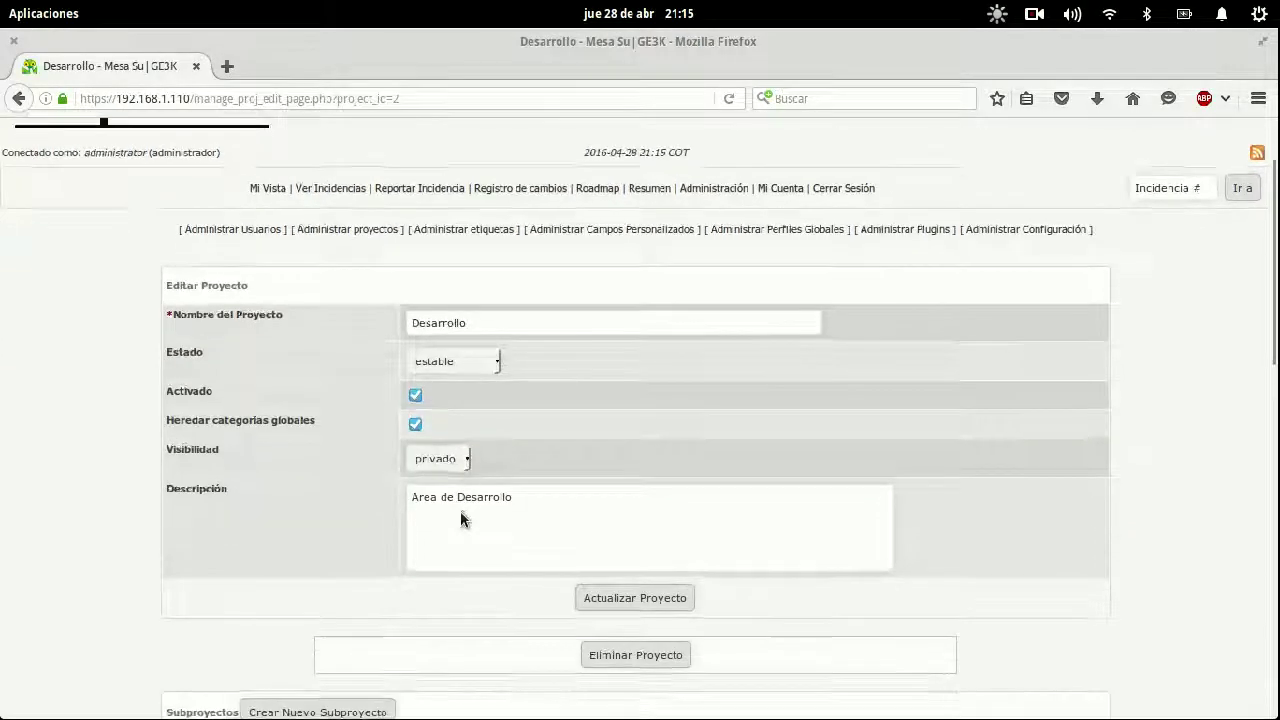
{"action": "scroll", "coordinate": [460, 511], "scroll_direction": "down", "scroll_amount": 2}
{"action": "scroll", "coordinate": [460, 511], "scroll_direction": "up", "scroll_amount": 10}
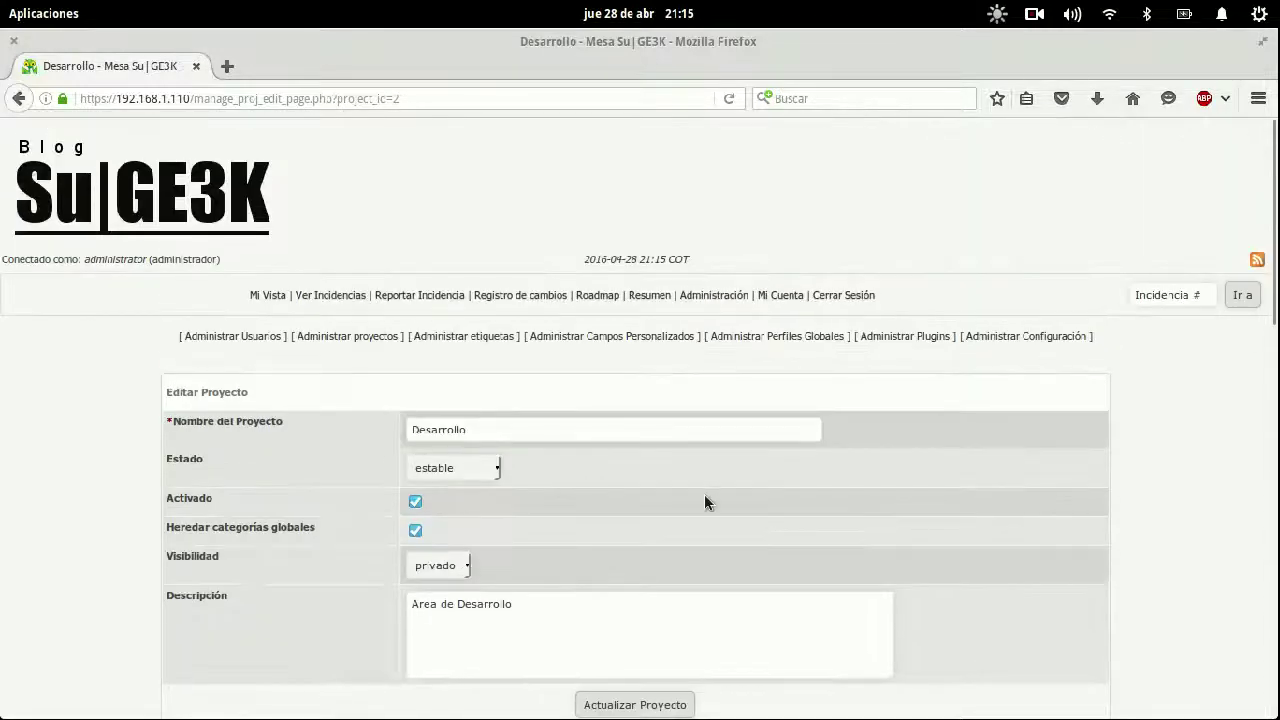
{"action": "scroll", "coordinate": [705, 496], "scroll_direction": "down", "scroll_amount": 6}
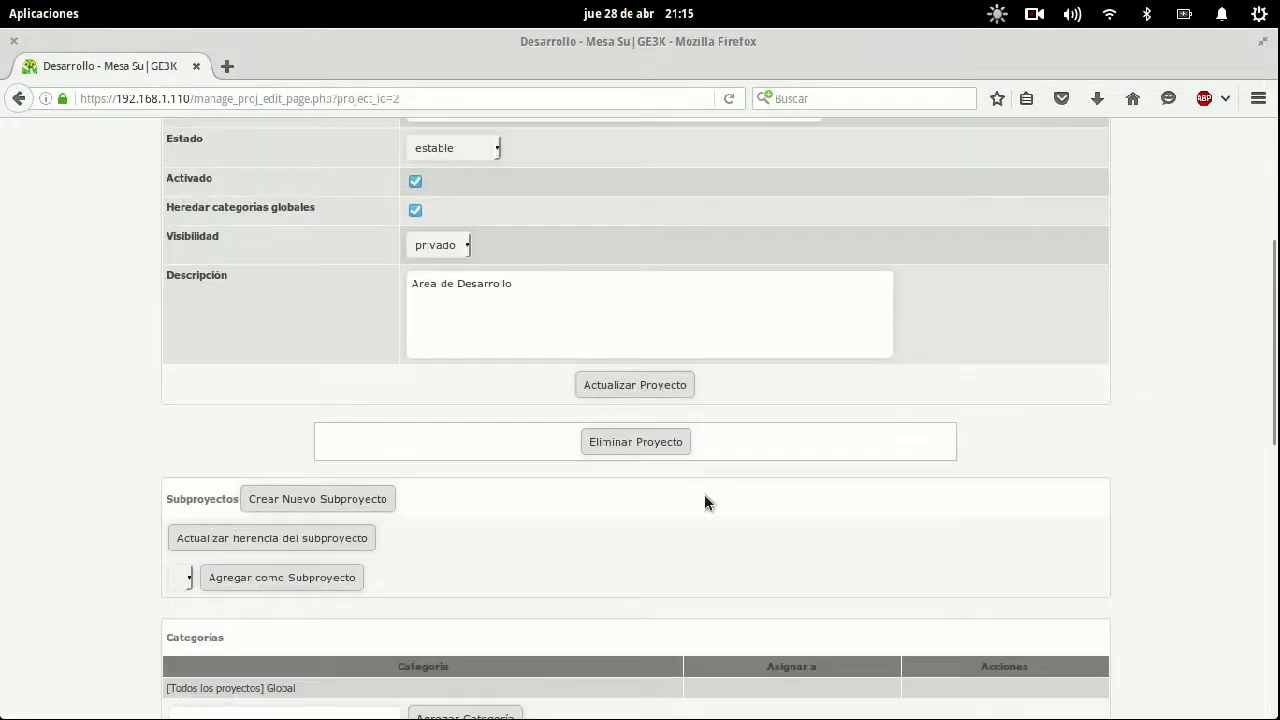
{"action": "scroll", "coordinate": [704, 494], "scroll_direction": "down", "scroll_amount": 3}
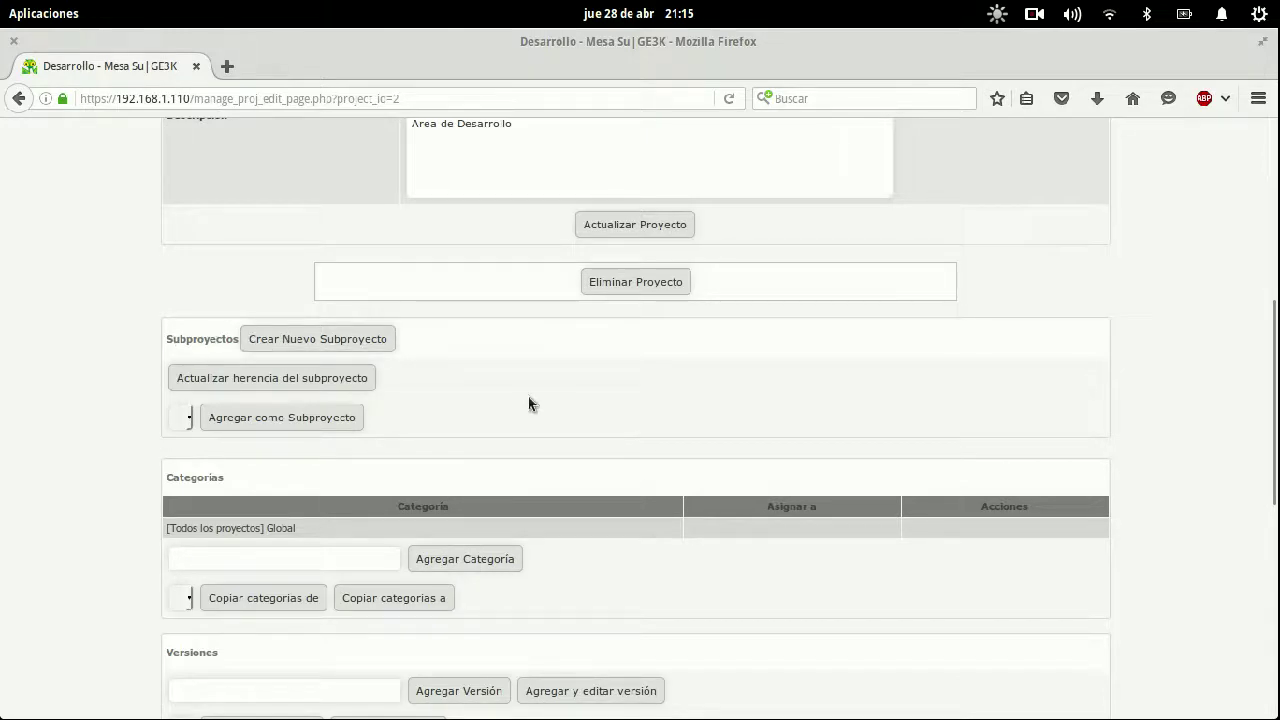
{"action": "scroll", "coordinate": [528, 396], "scroll_direction": "down", "scroll_amount": 3}
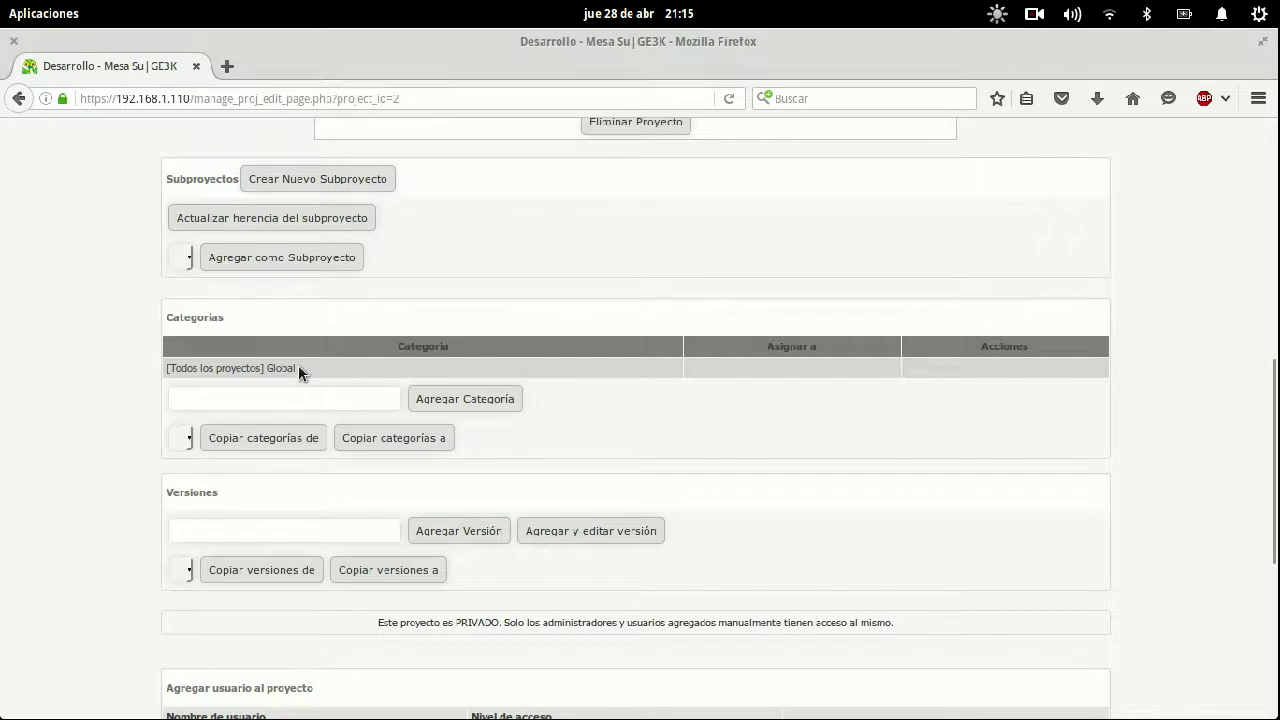
{"action": "scroll", "coordinate": [631, 509], "scroll_direction": "down", "scroll_amount": 3}
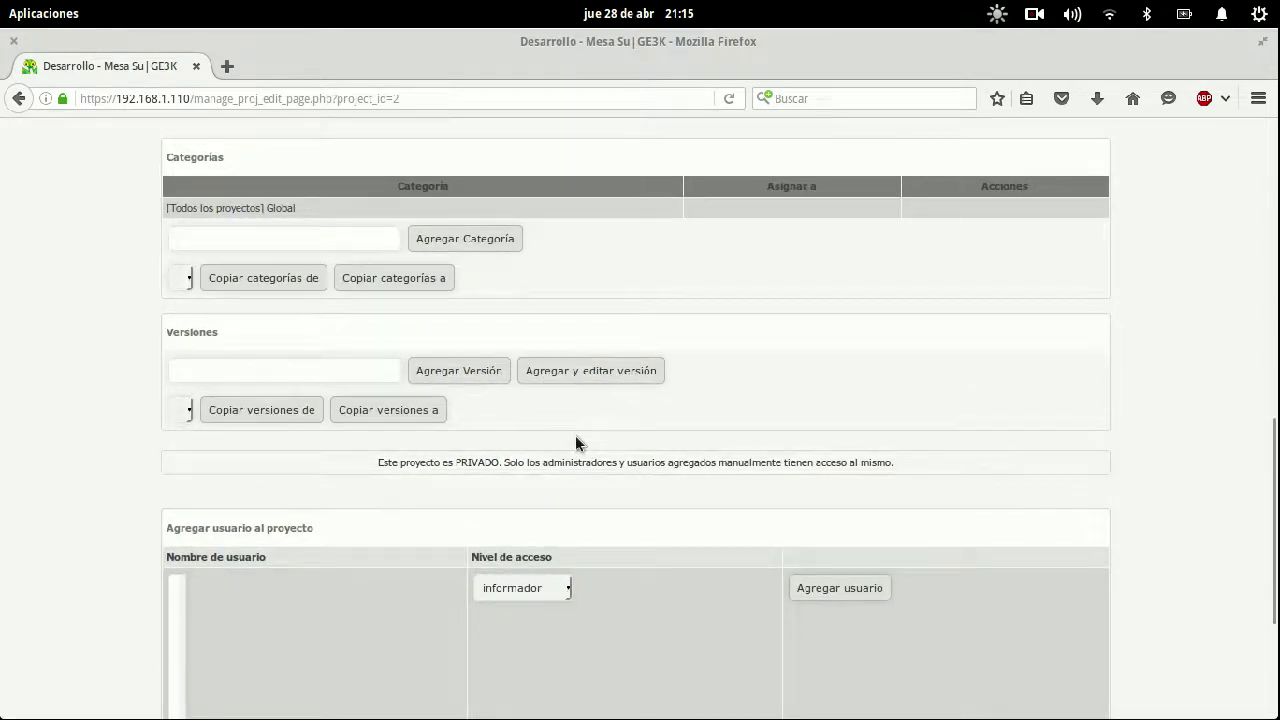
{"action": "scroll", "coordinate": [576, 443], "scroll_direction": "down", "scroll_amount": 1}
{"action": "scroll", "coordinate": [577, 443], "scroll_direction": "down", "scroll_amount": 4}
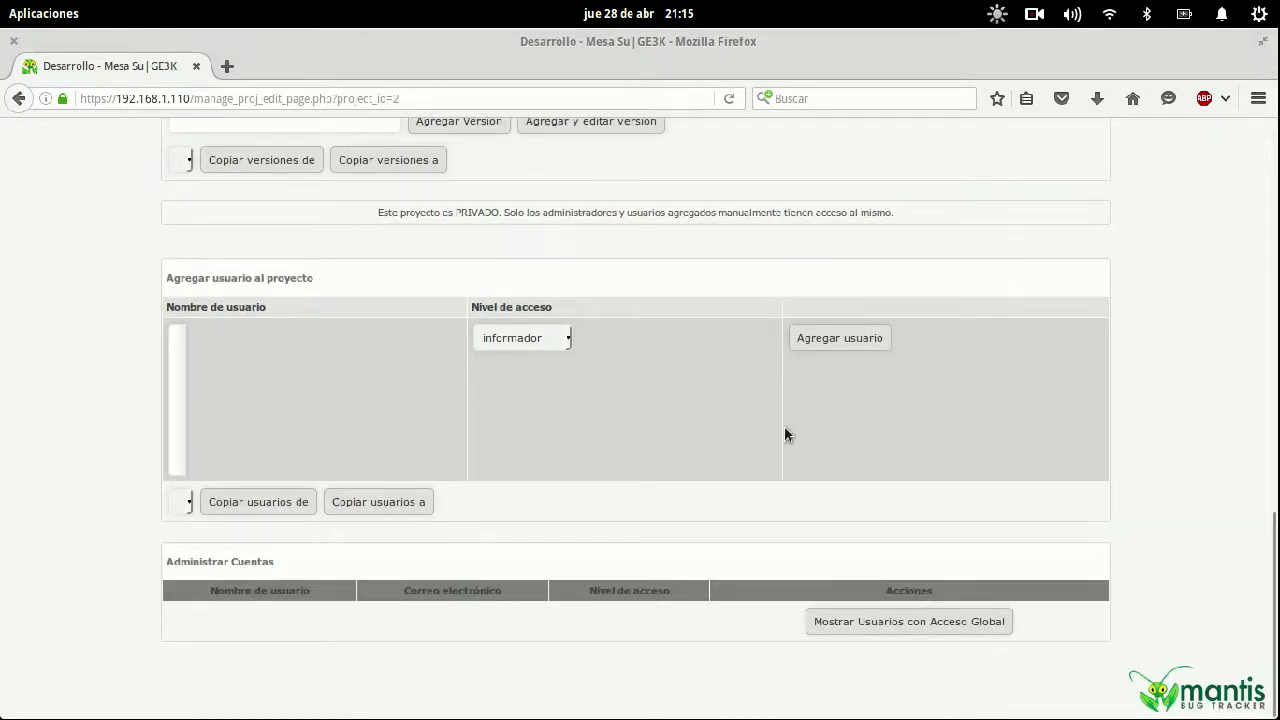
{"action": "left_click", "coordinate": [530, 340]}
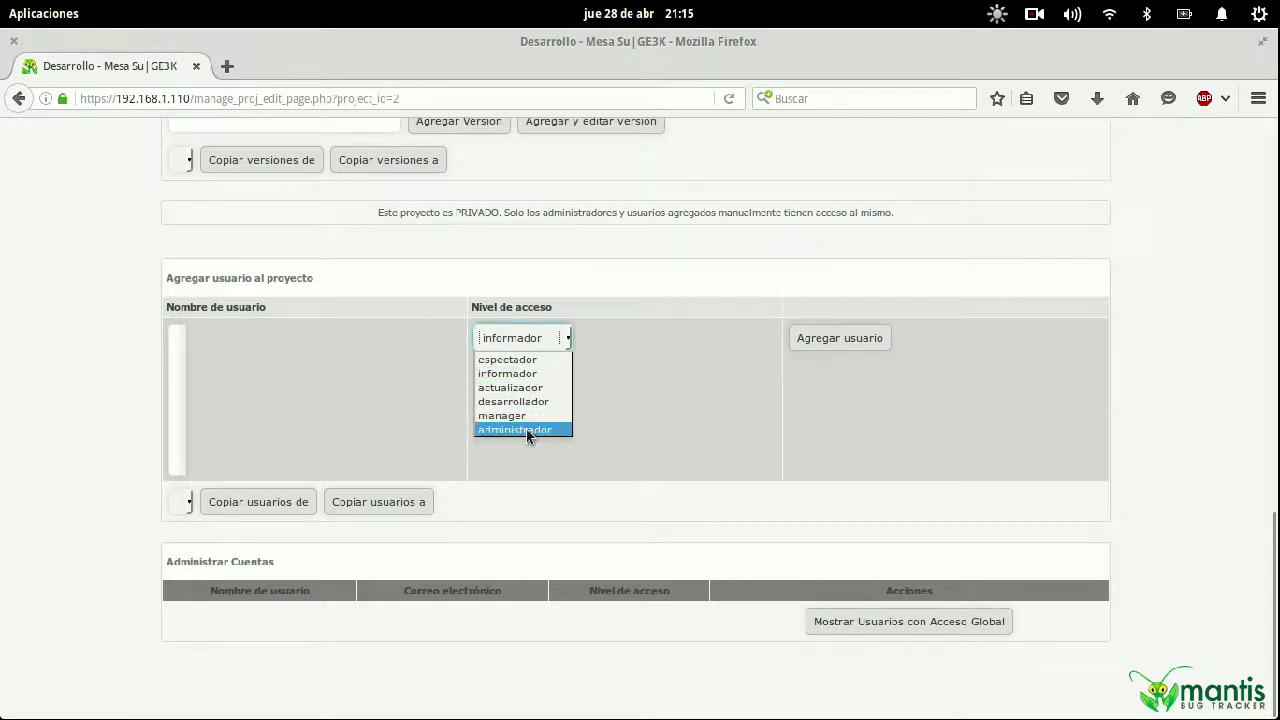
{"action": "left_click", "coordinate": [557, 360]}
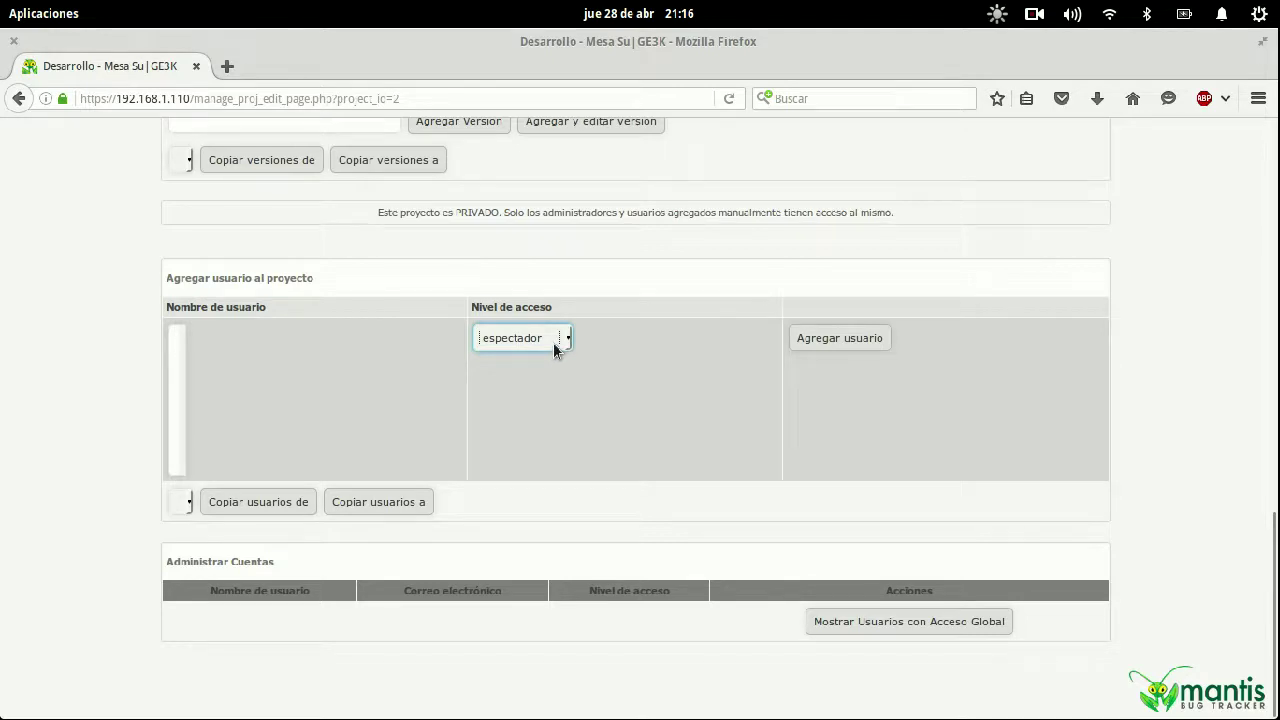
{"action": "left_click", "coordinate": [557, 347]}
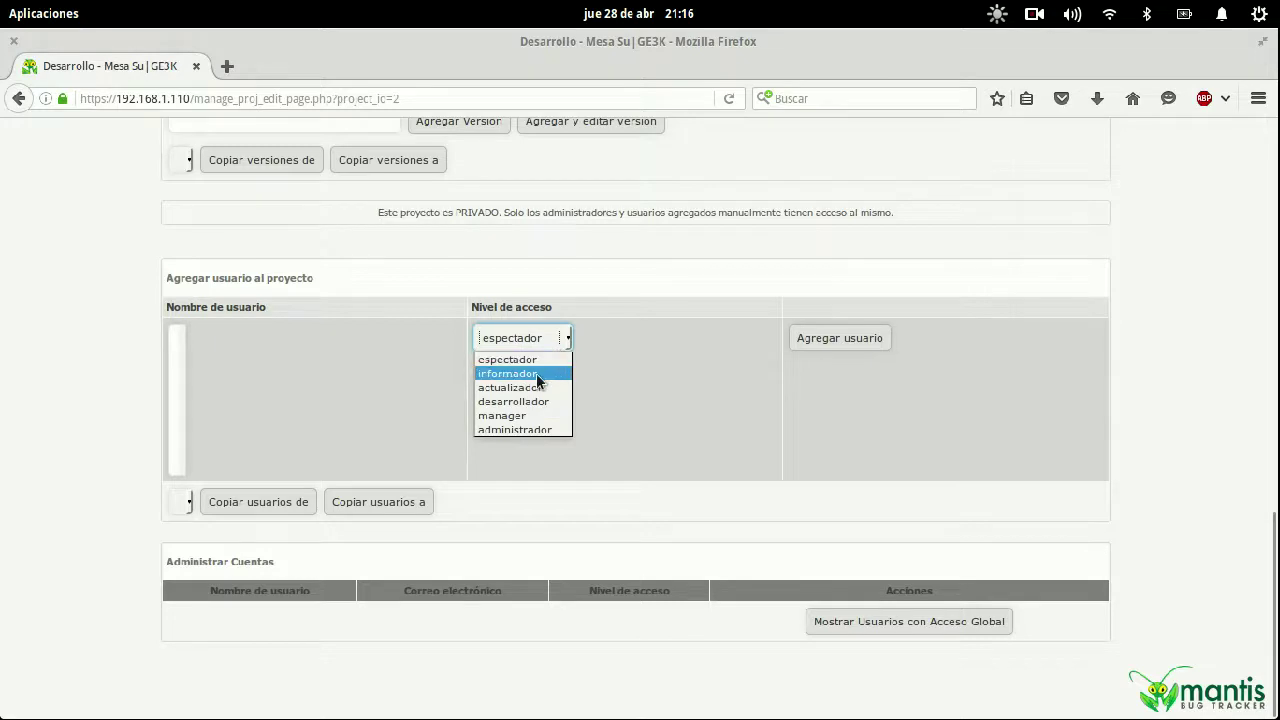
{"action": "left_click", "coordinate": [536, 374]}
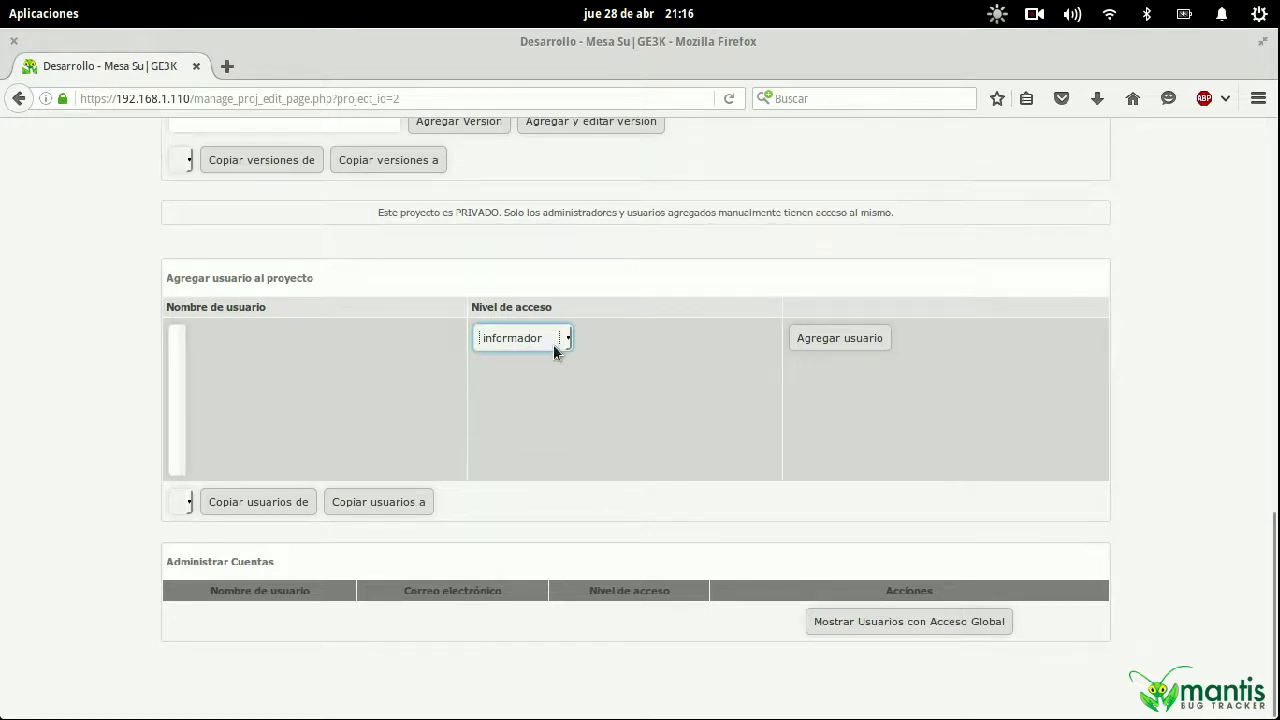
{"action": "left_click", "coordinate": [556, 347]}
{"action": "left_click", "coordinate": [539, 390]}
{"action": "left_click", "coordinate": [556, 346]}
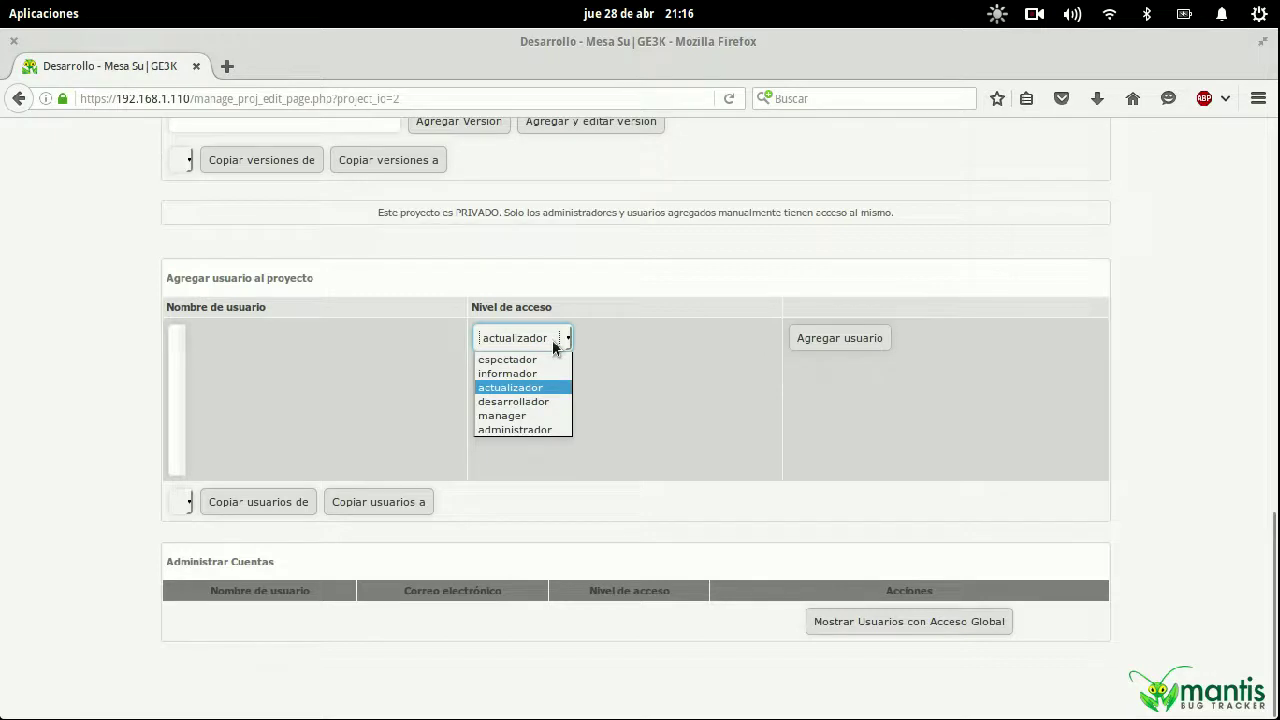
{"action": "left_click", "coordinate": [528, 402]}
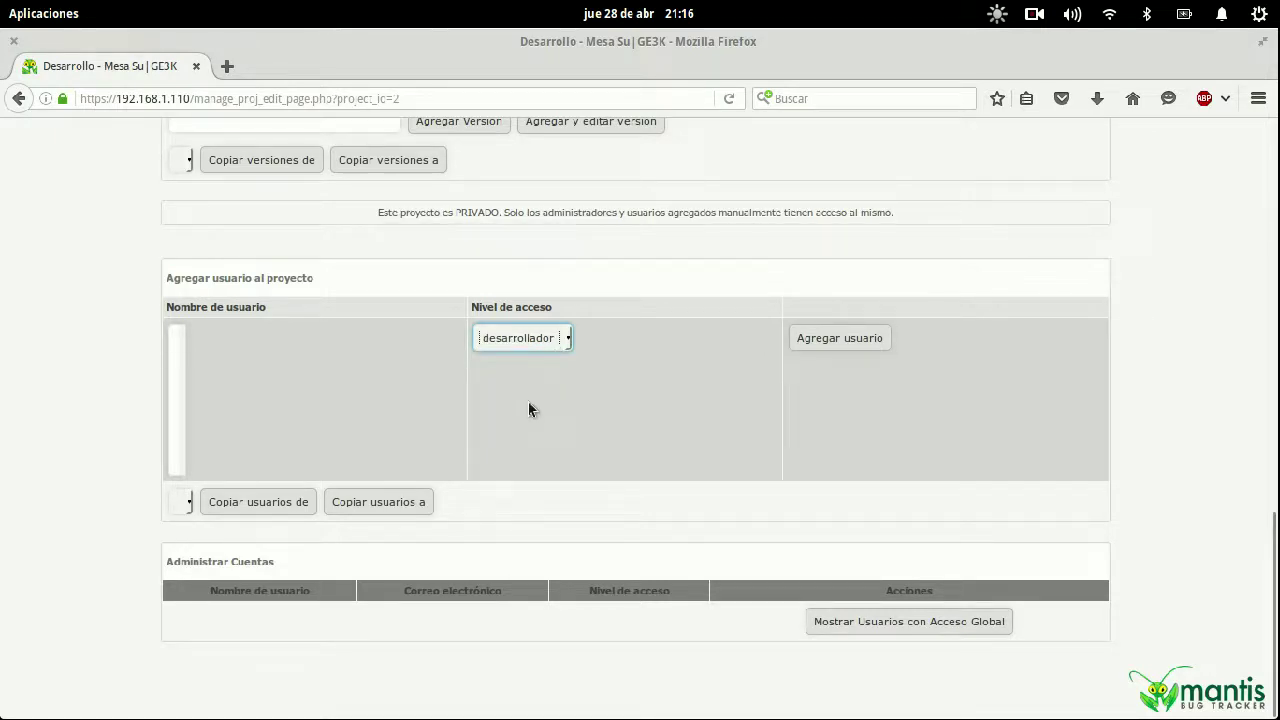
{"action": "left_click", "coordinate": [558, 340]}
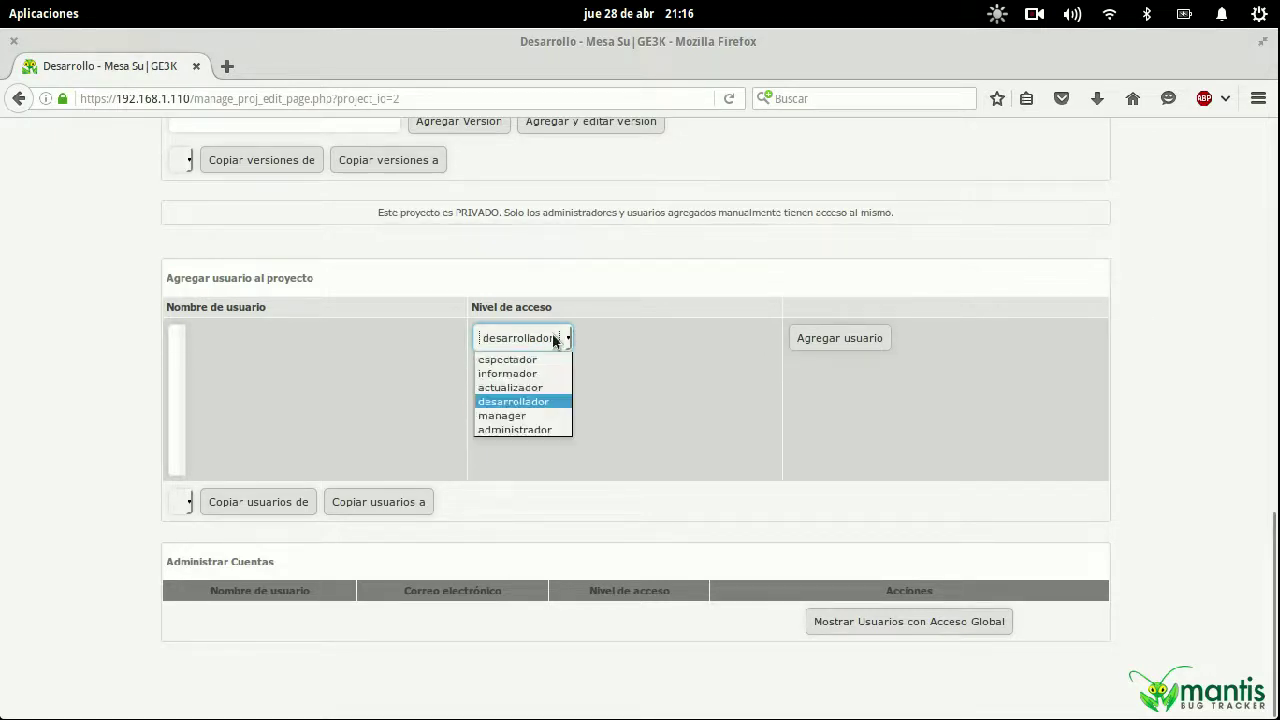
{"action": "left_click", "coordinate": [516, 416]}
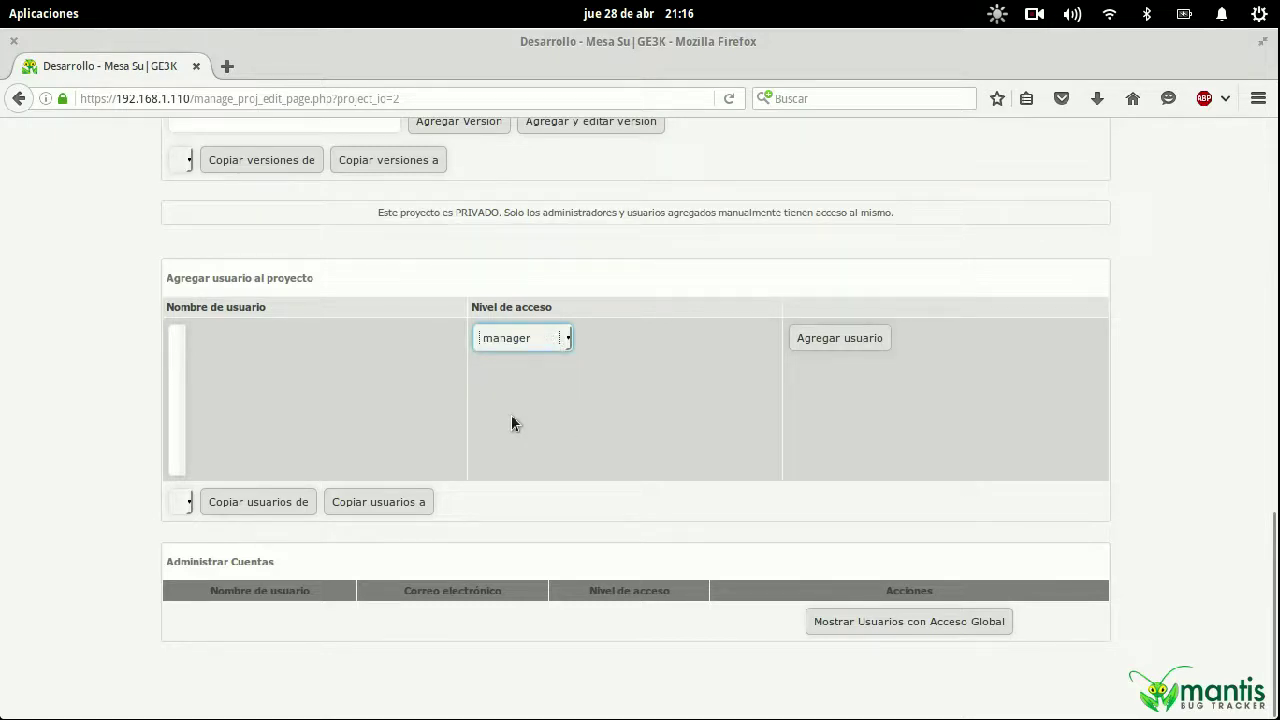
{"action": "left_click", "coordinate": [557, 340]}
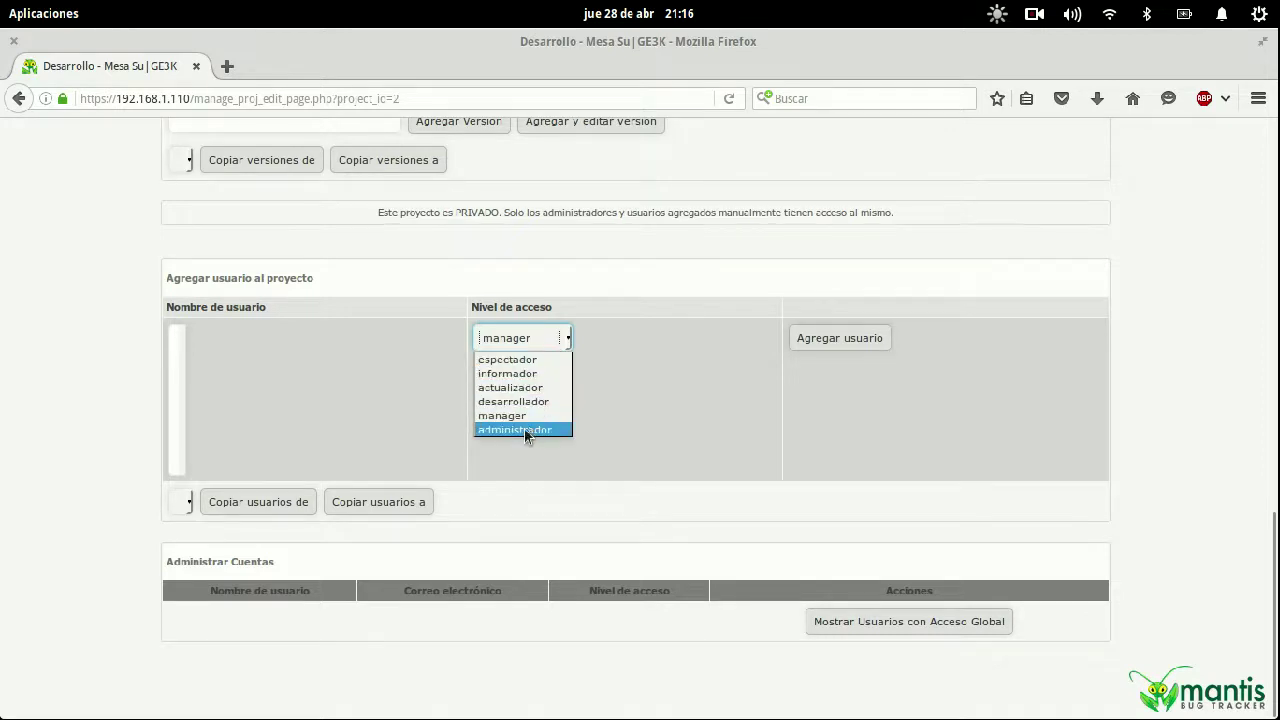
{"action": "left_click", "coordinate": [524, 429]}
{"action": "left_click", "coordinate": [525, 428]}
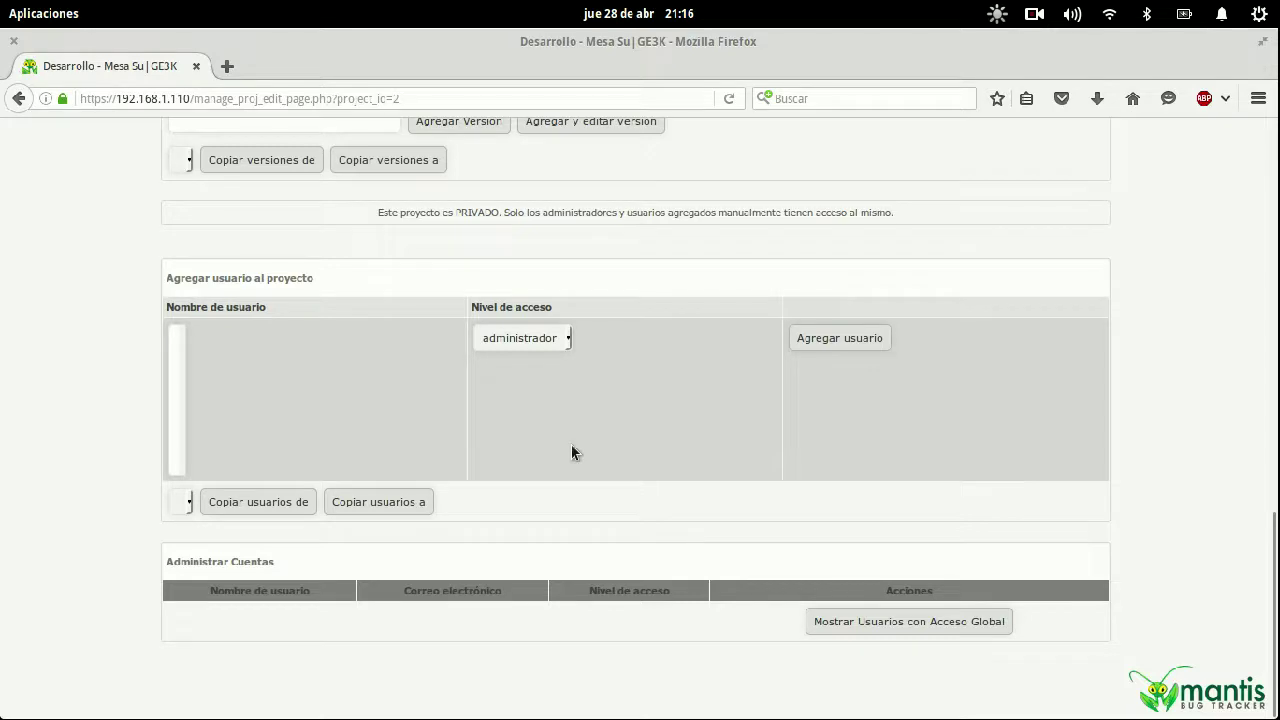
{"action": "scroll", "coordinate": [571, 445], "scroll_direction": "up", "scroll_amount": 10}
{"action": "scroll", "coordinate": [571, 445], "scroll_direction": "down", "scroll_amount": 5}
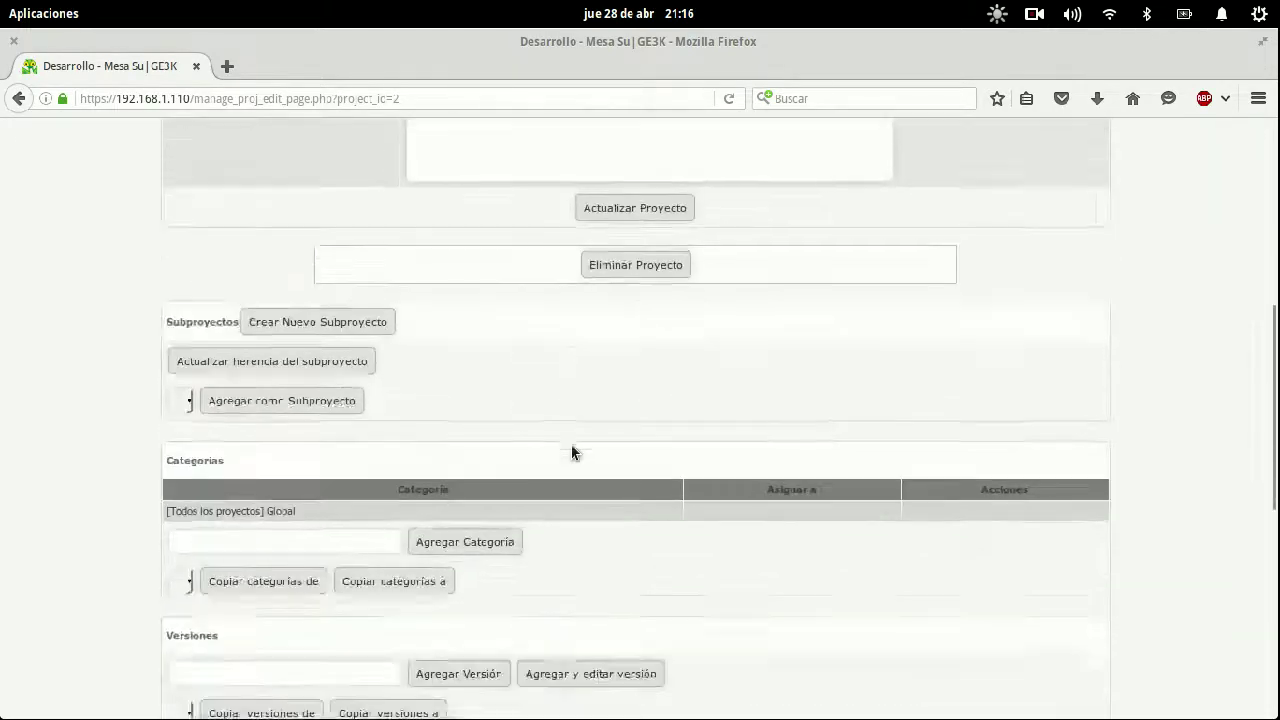
{"action": "scroll", "coordinate": [571, 452], "scroll_direction": "down", "scroll_amount": 1}
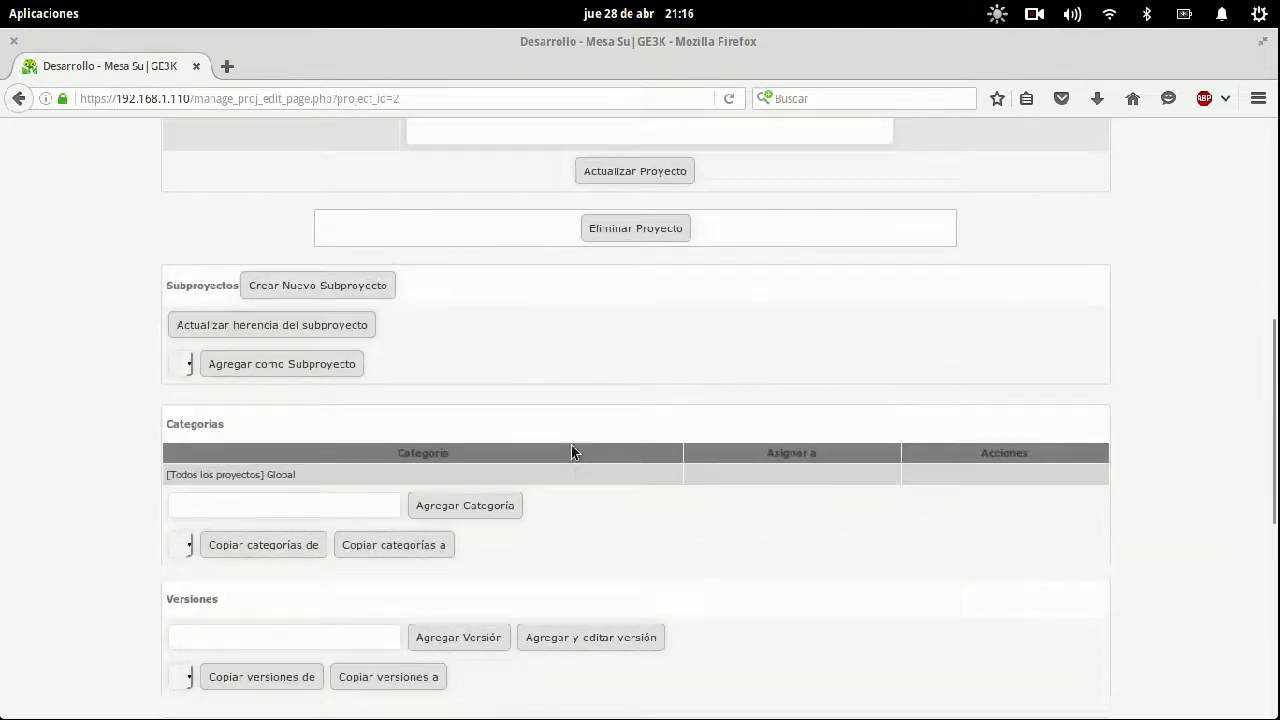
{"action": "left_click", "coordinate": [341, 286]}
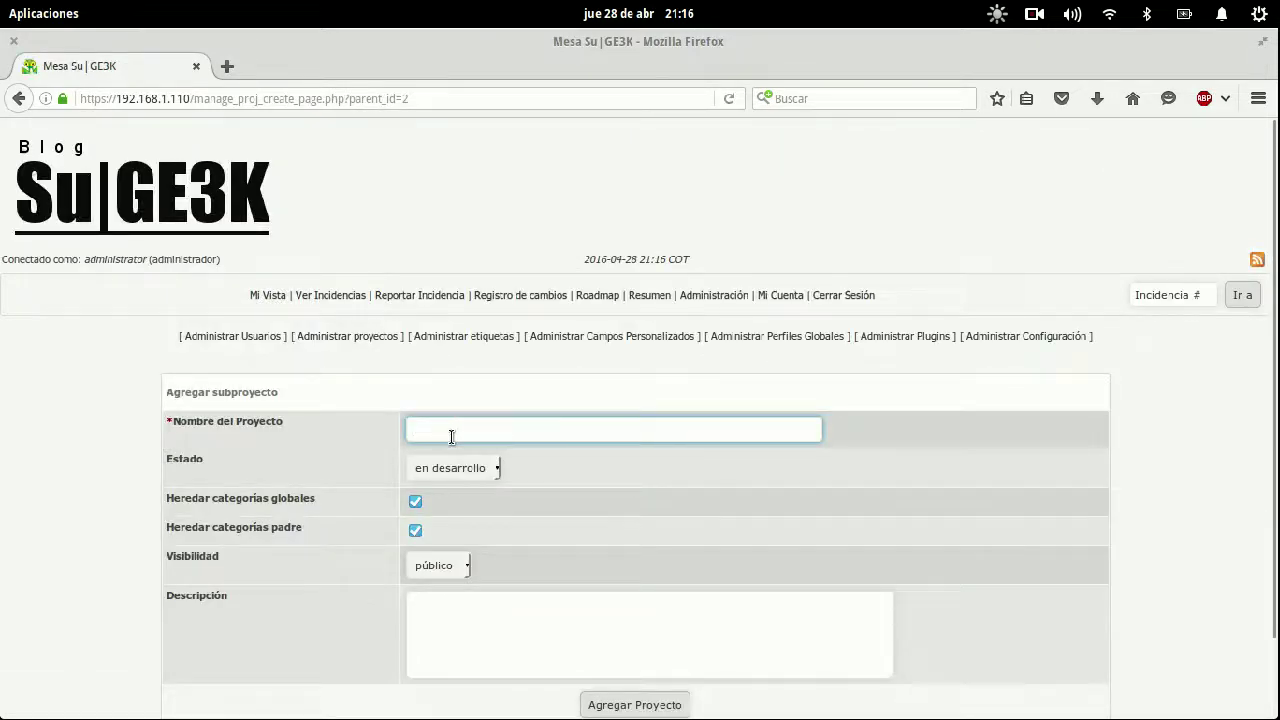
{"action": "type", "text": "MantisBT"}
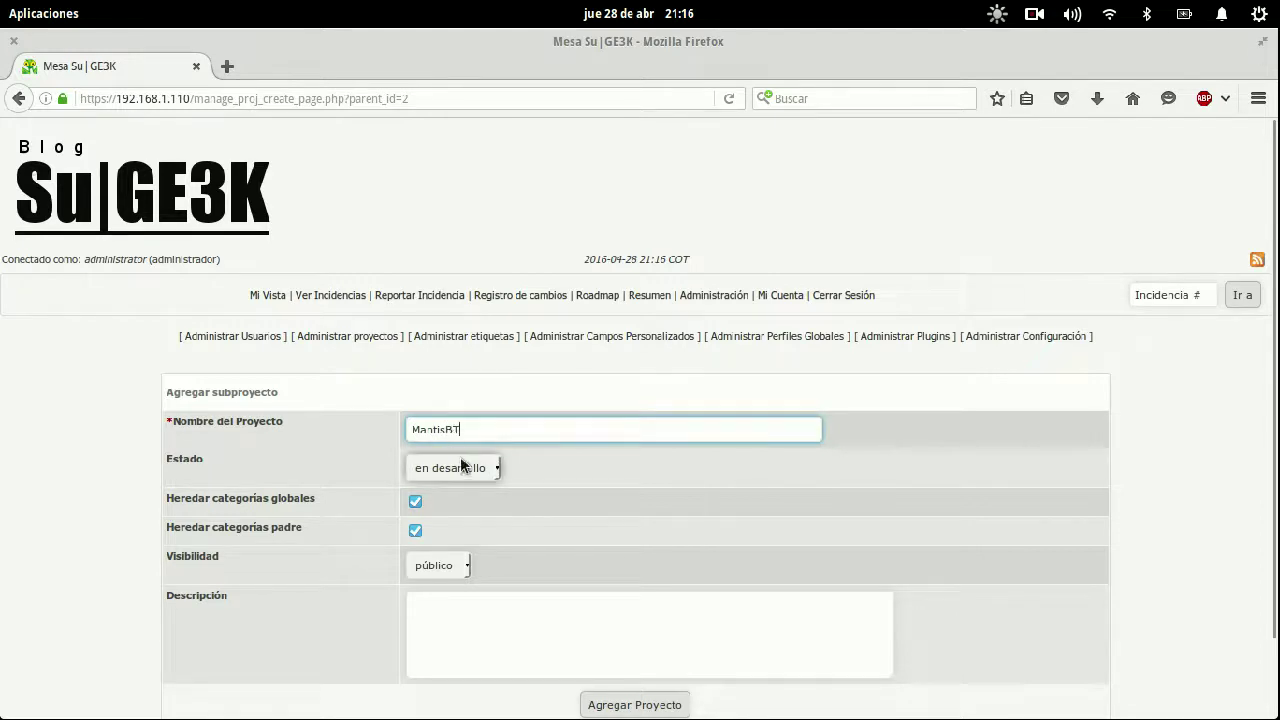
{"action": "left_click", "coordinate": [430, 564]}
{"action": "left_click", "coordinate": [440, 601]}
{"action": "left_click", "coordinate": [480, 630]}
{"action": "type", "text": "MantisBT SuGE3K"}
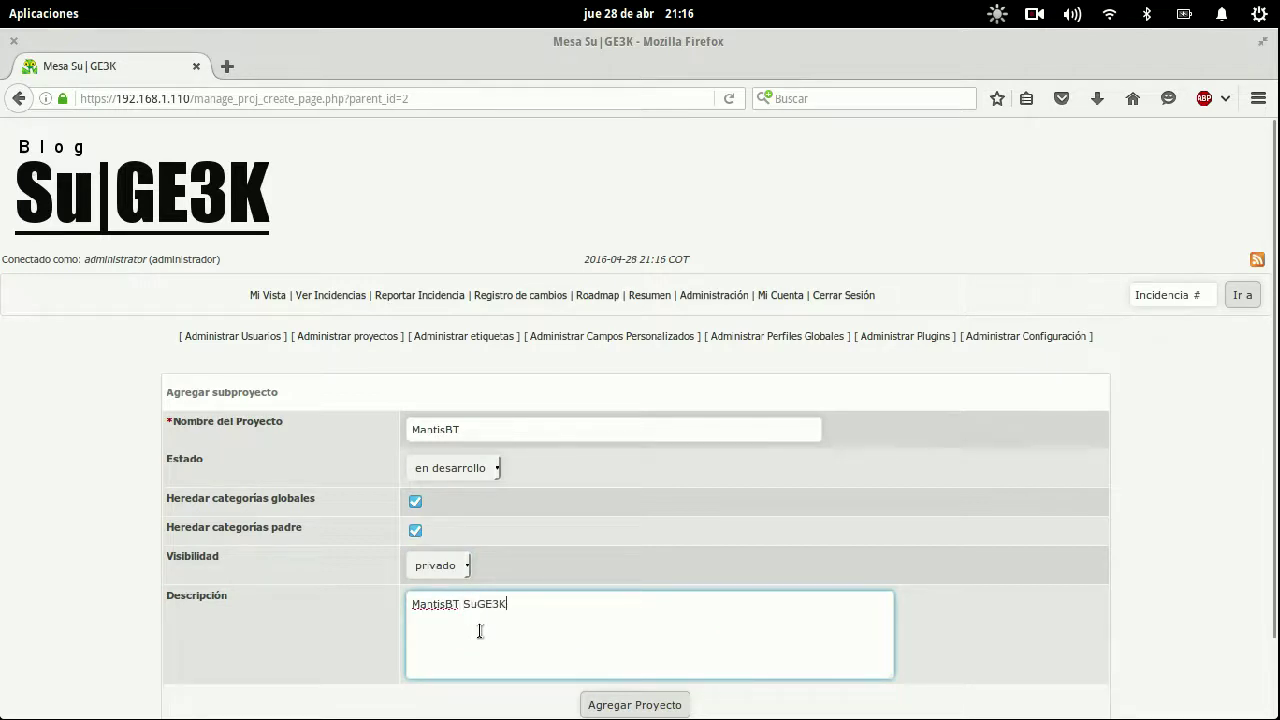
{"action": "left_click", "coordinate": [635, 704]}
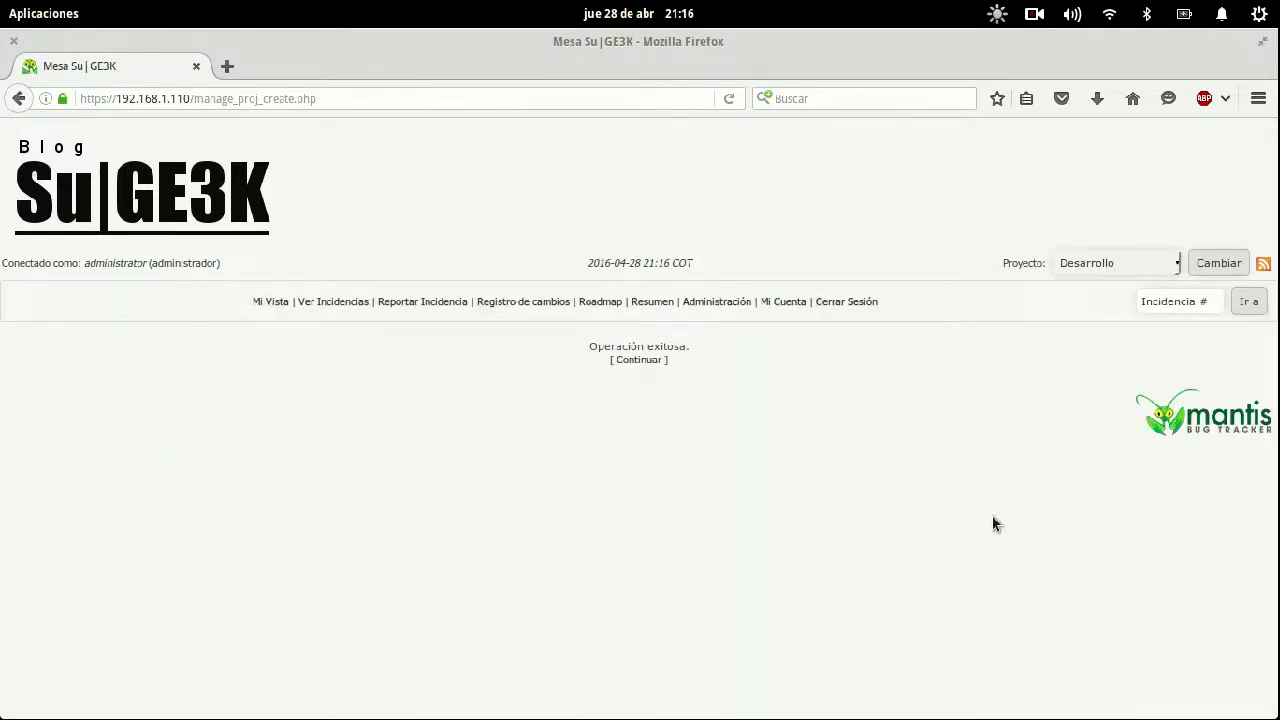
{"action": "left_click", "coordinate": [650, 359]}
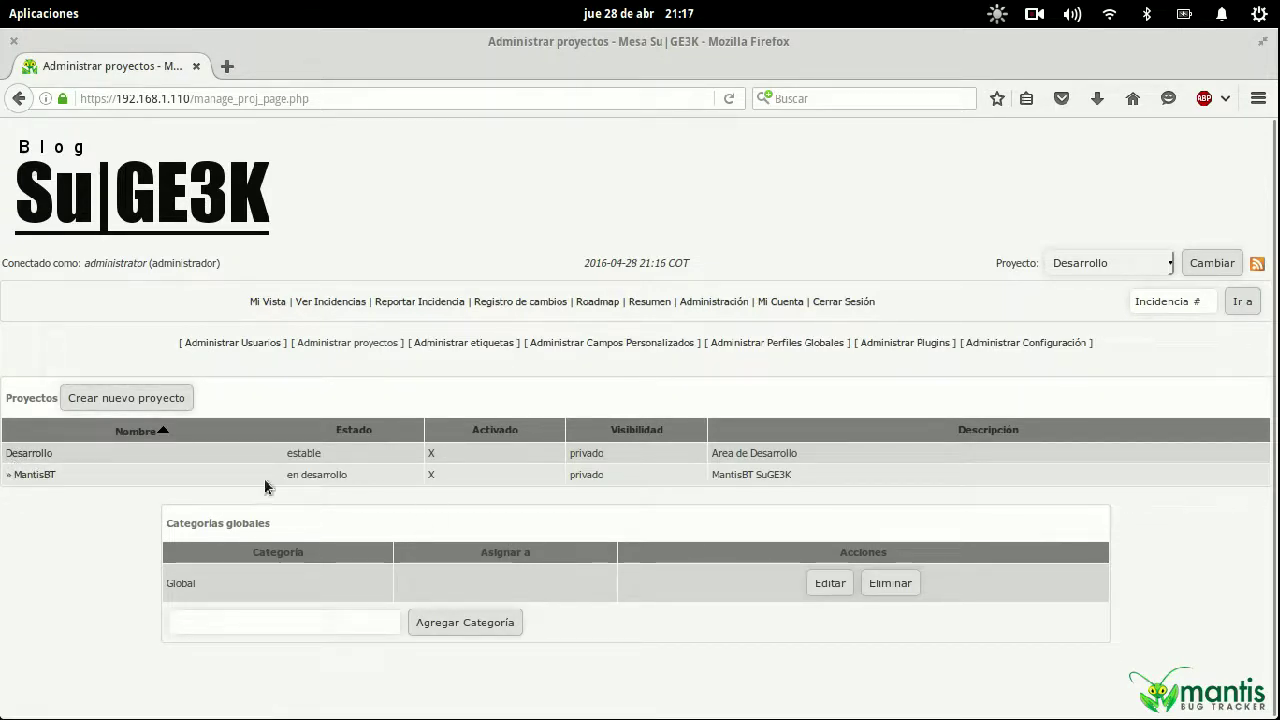
{"action": "left_click", "coordinate": [38, 475]}
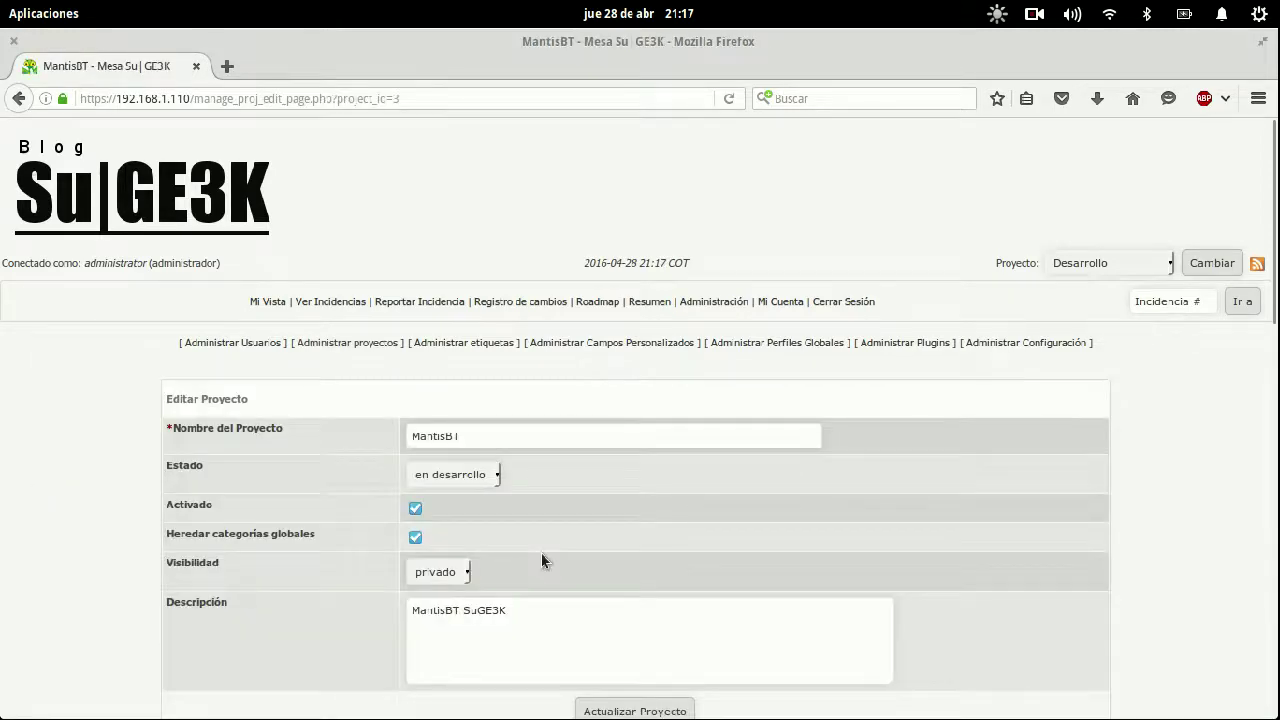
{"action": "scroll", "coordinate": [541, 556], "scroll_direction": "down", "scroll_amount": 15}
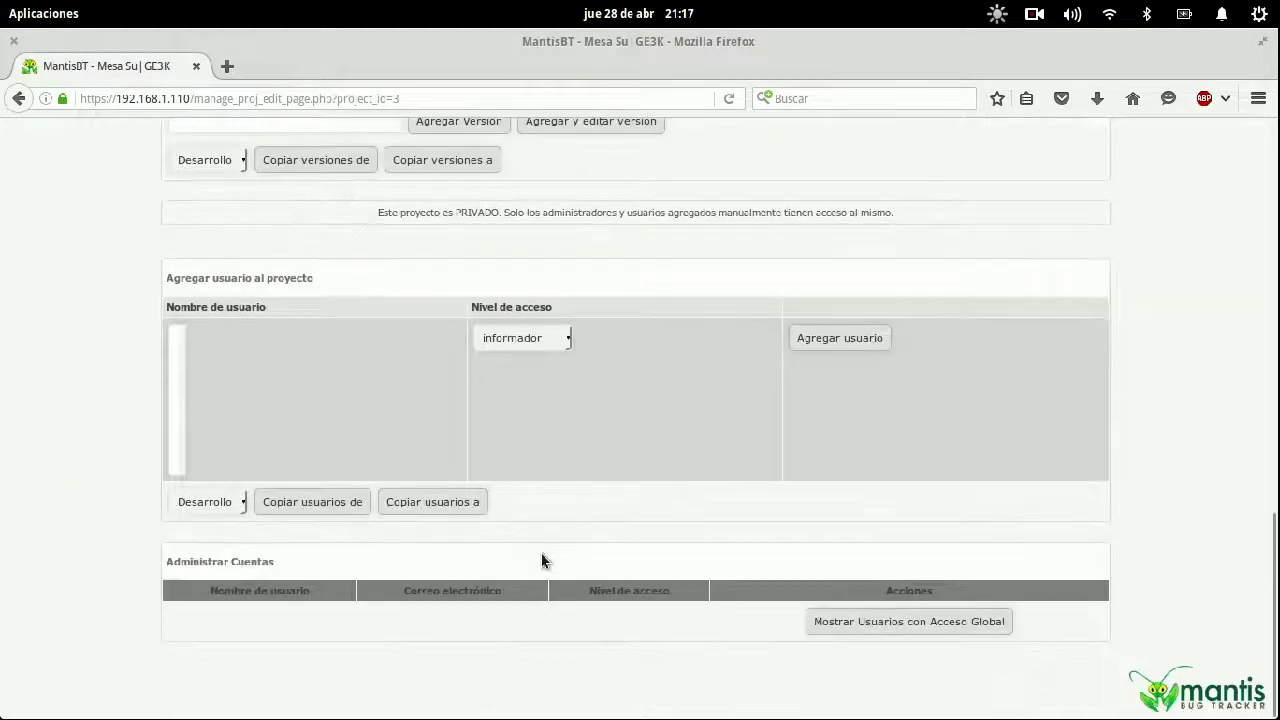
{"action": "scroll", "coordinate": [541, 560], "scroll_direction": "up", "scroll_amount": 1}
{"action": "scroll", "coordinate": [541, 560], "scroll_direction": "down", "scroll_amount": 1}
{"action": "scroll", "coordinate": [541, 560], "scroll_direction": "up", "scroll_amount": 15}
{"action": "scroll", "coordinate": [541, 560], "scroll_direction": "down", "scroll_amount": 15}
{"action": "scroll", "coordinate": [541, 560], "scroll_direction": "up", "scroll_amount": 15}
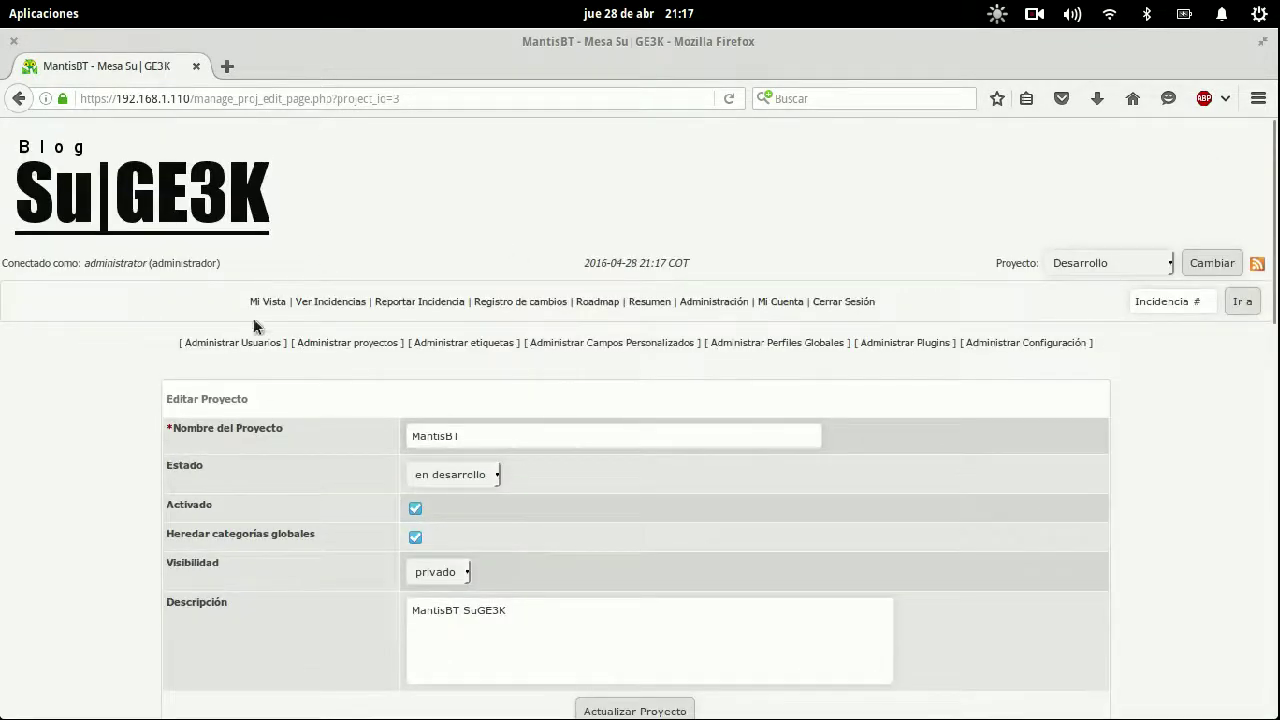
{"action": "left_click", "coordinate": [362, 342]}
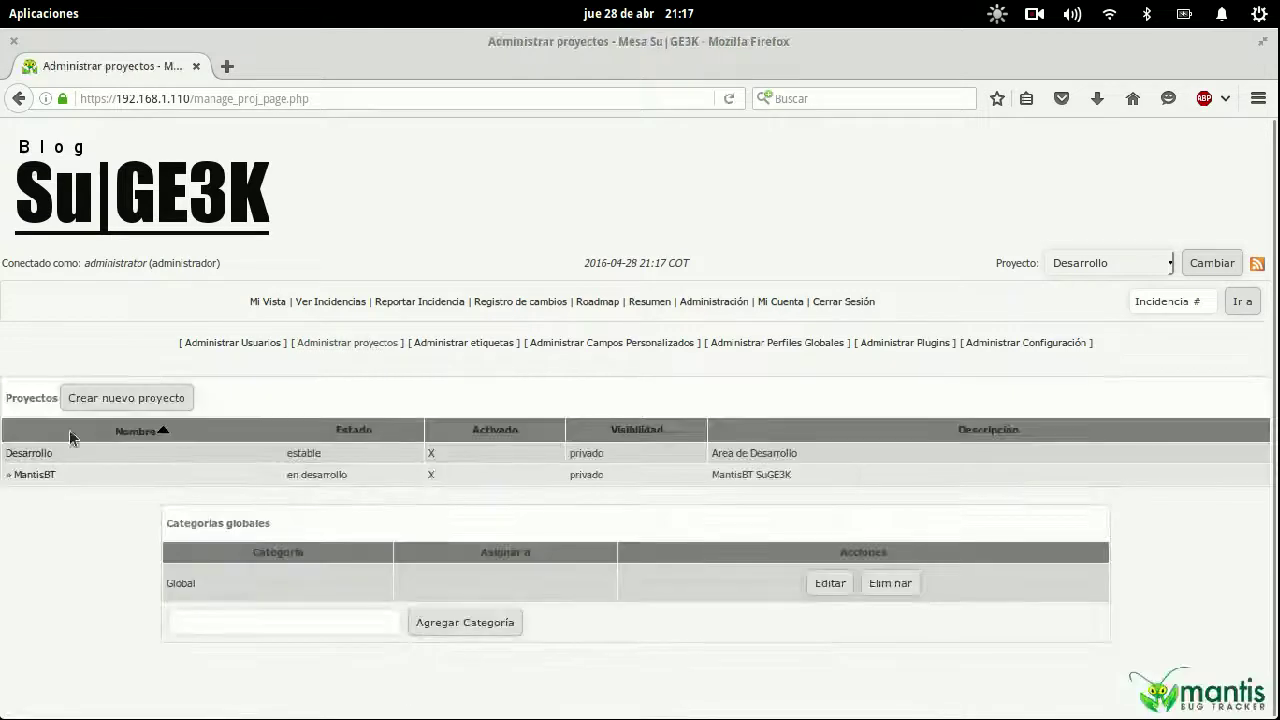
Start a new project named Infraestructura with status estable.
{"action": "left_click", "coordinate": [124, 398]}
{"action": "left_click", "coordinate": [648, 440]}
{"action": "type", "text": "anfraestructura"}
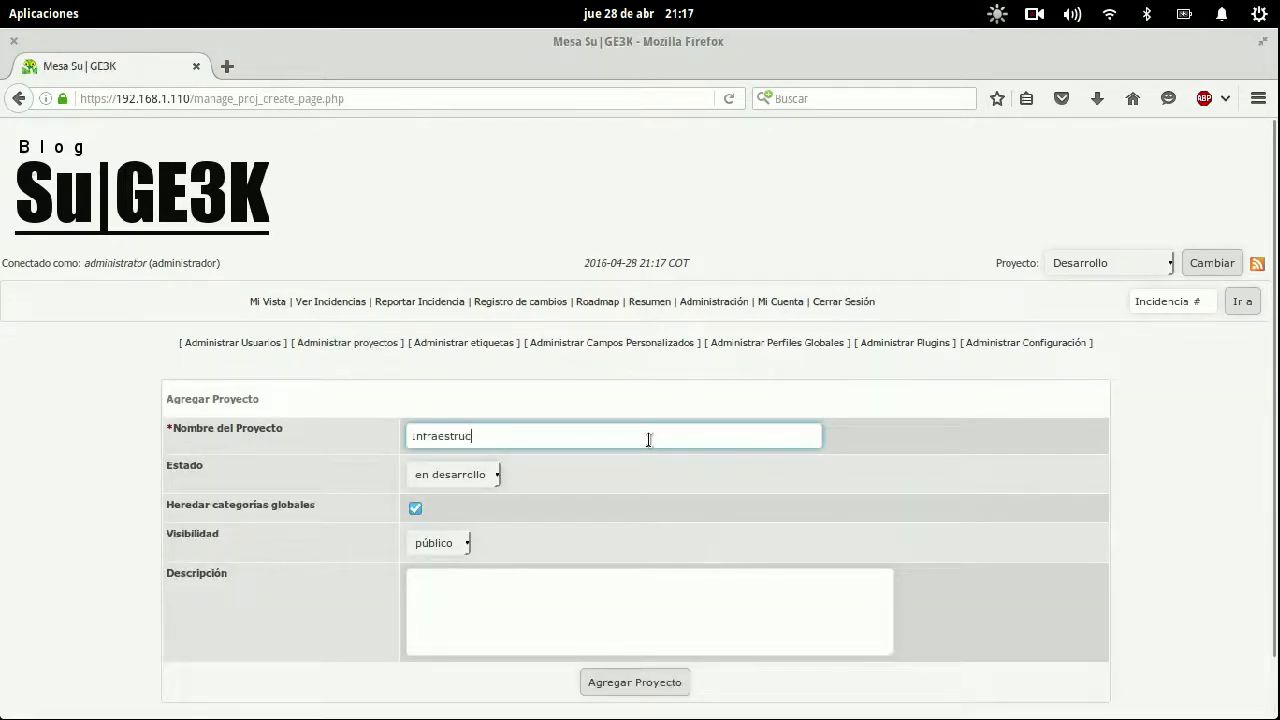
{"action": "left_click", "coordinate": [452, 475]}
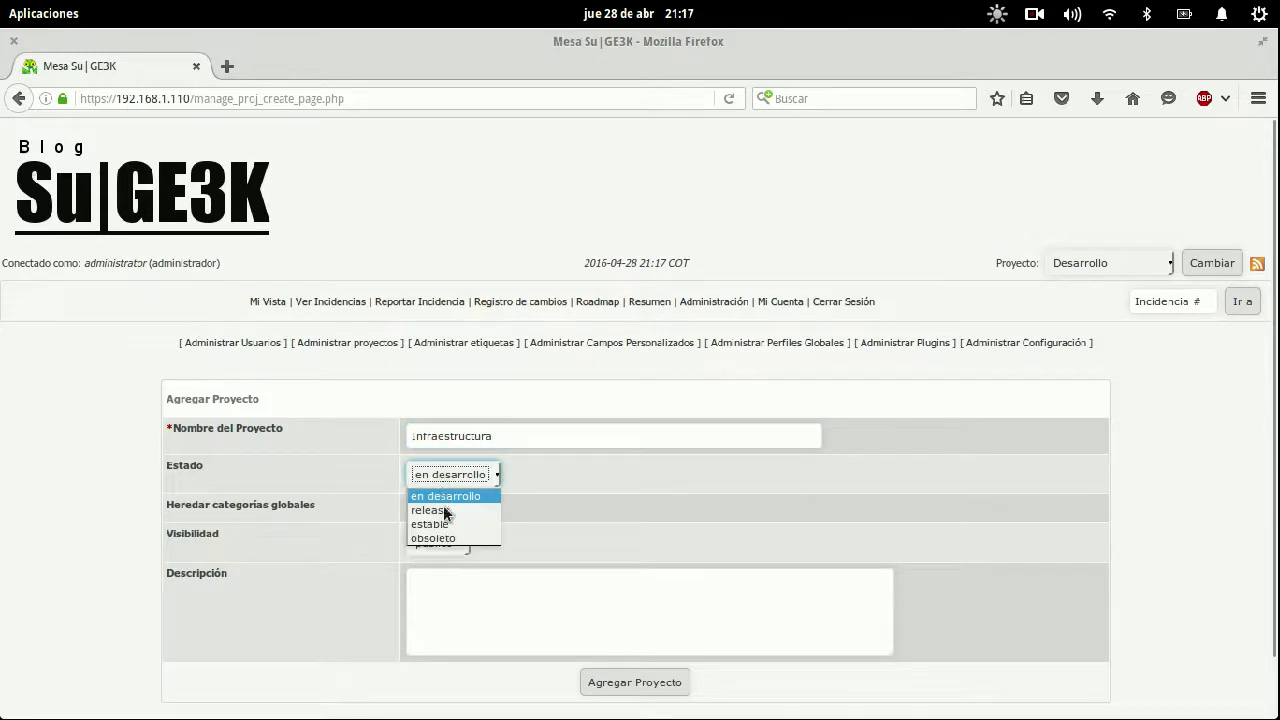
{"action": "left_click", "coordinate": [452, 524]}
Describe it as 'Area de Infraestructura de TI', save it, and open its edit page.
{"action": "left_click", "coordinate": [470, 586]}
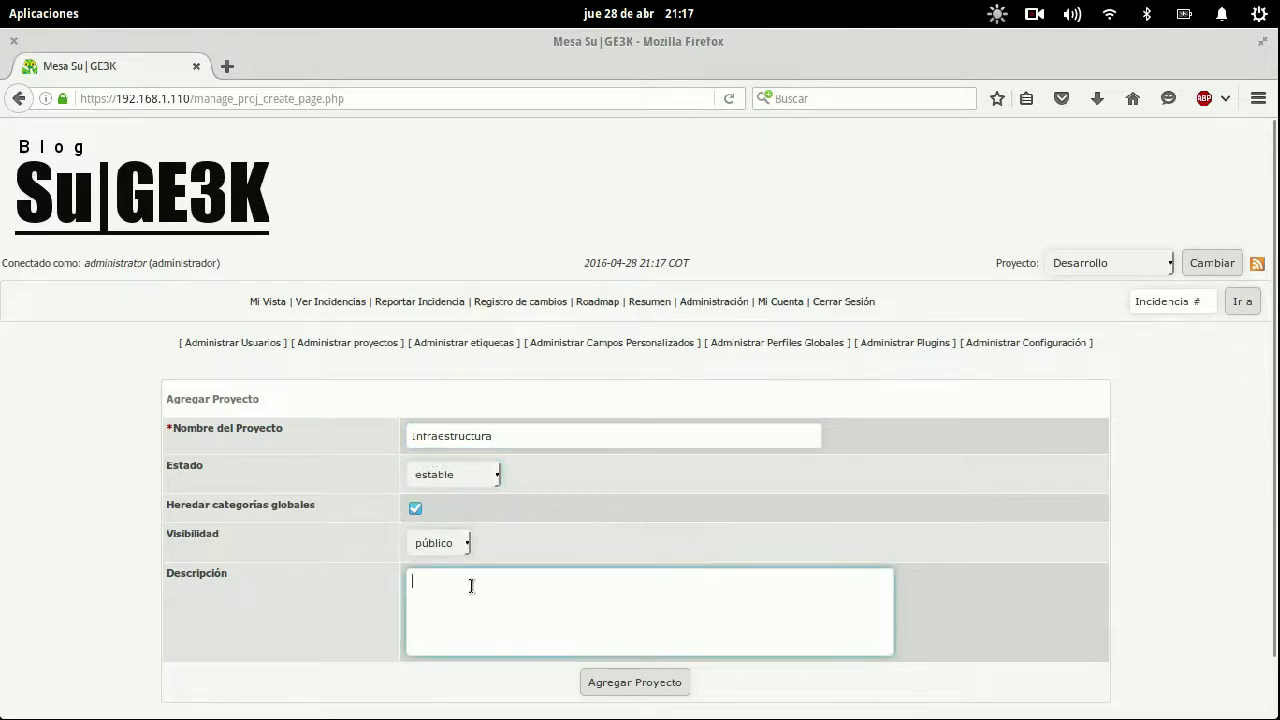
{"action": "type", "text": "Area de Infraestructura de TI"}
{"action": "left_click", "coordinate": [596, 682]}
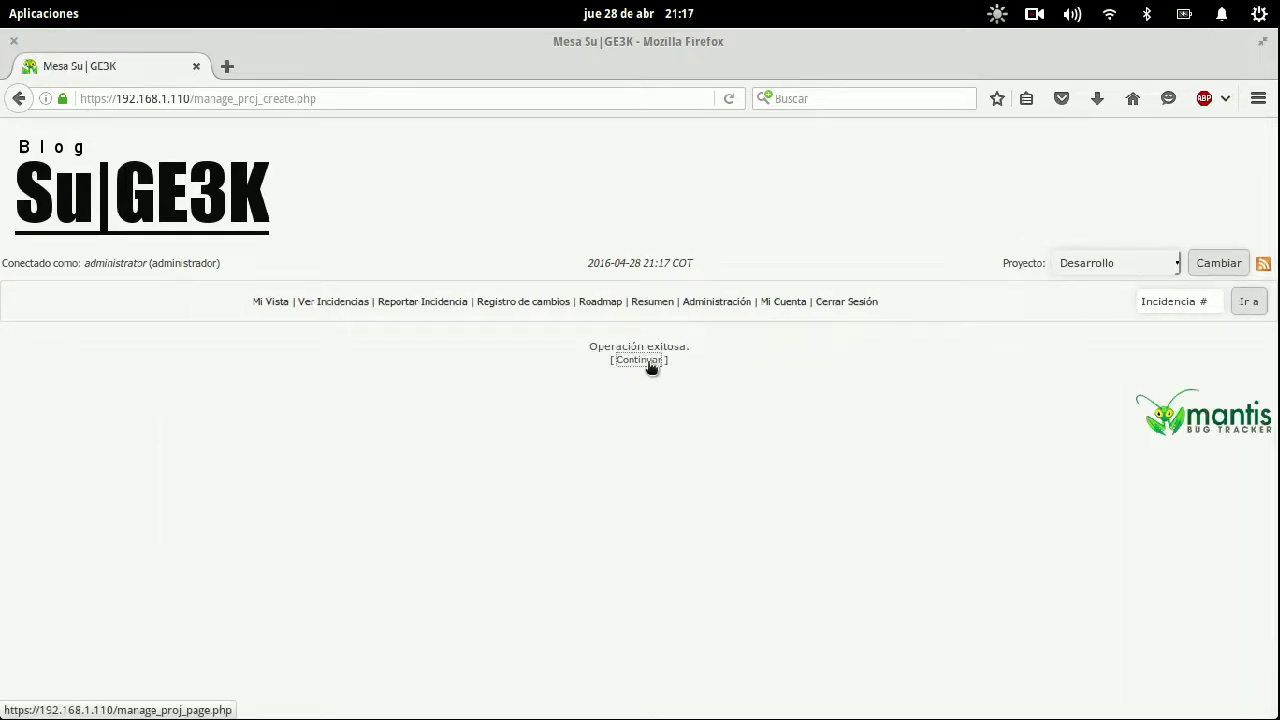
{"action": "left_click", "coordinate": [651, 362]}
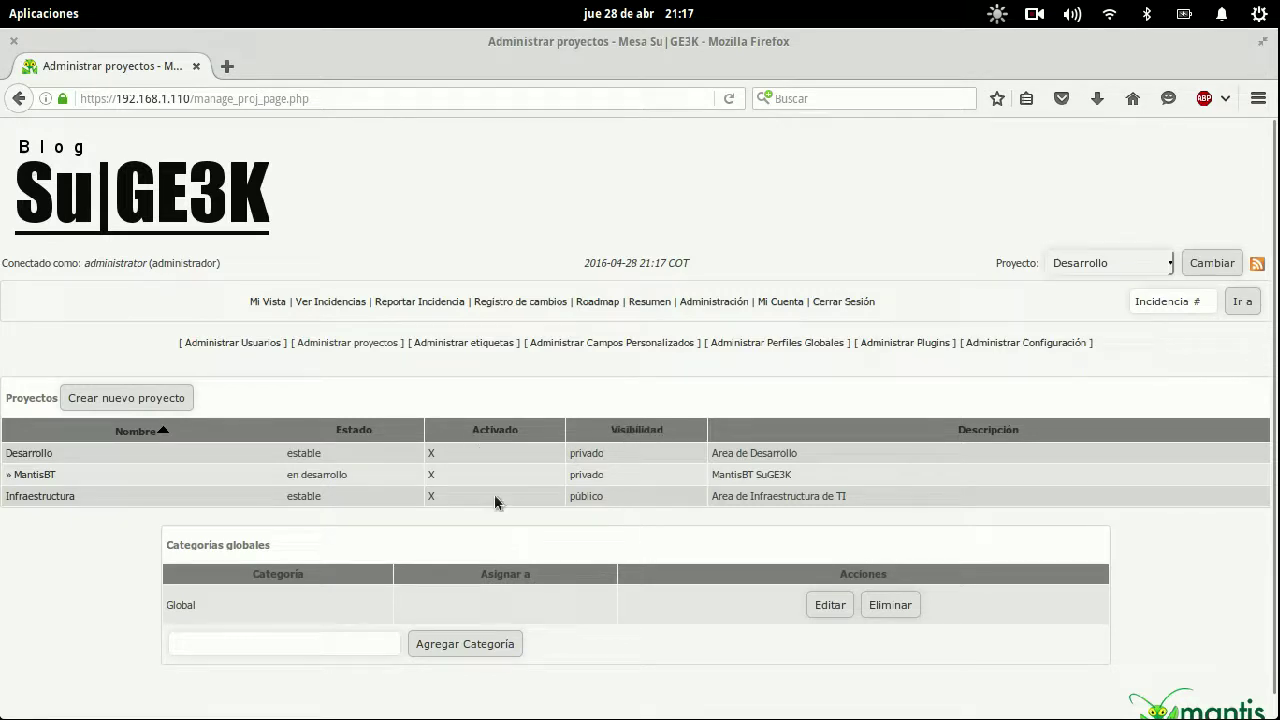
{"action": "left_click", "coordinate": [38, 496]}
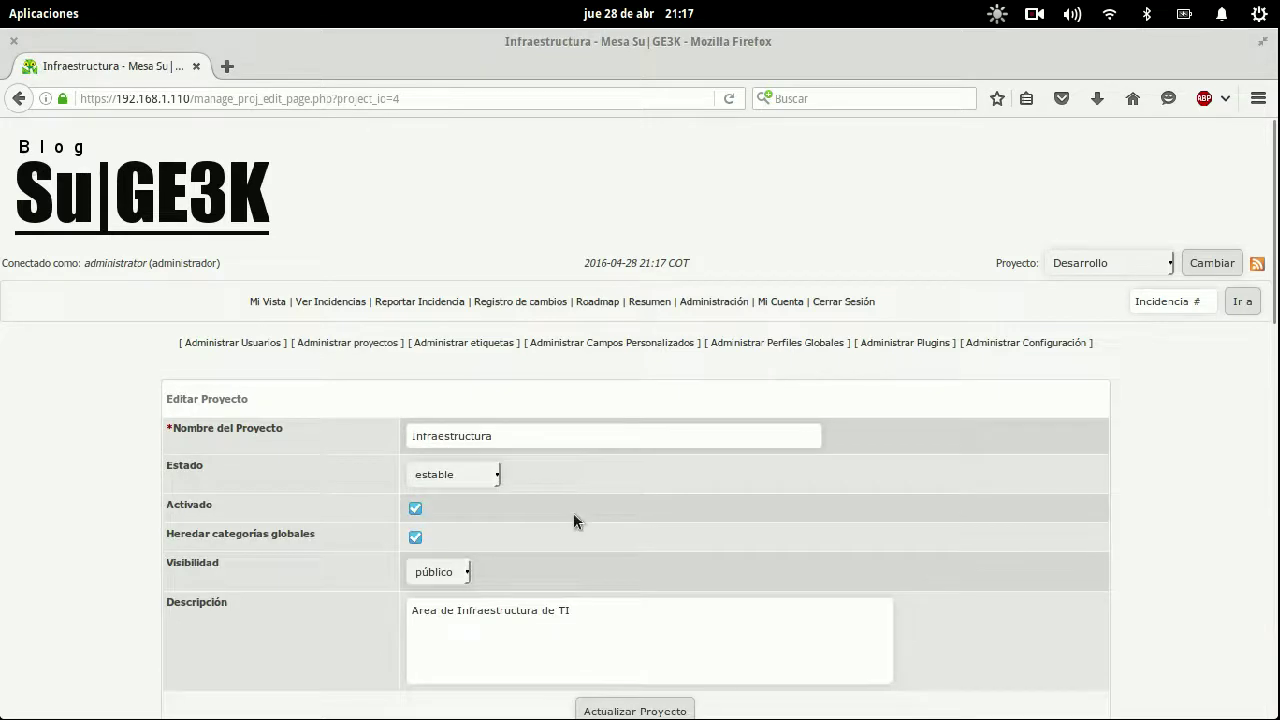
Create subproject 'Redes' under Infraestructura with status estable and visibility privado.
{"action": "scroll", "coordinate": [573, 512], "scroll_direction": "down", "scroll_amount": 10}
{"action": "left_click", "coordinate": [293, 296]}
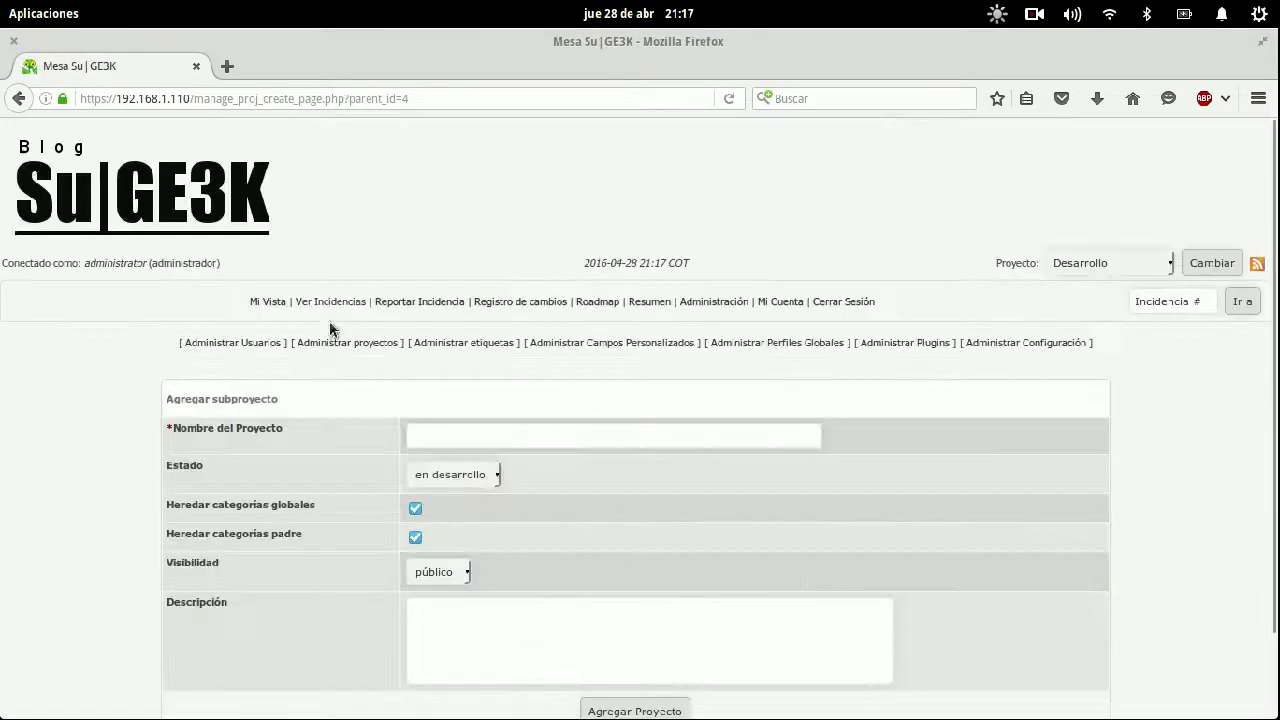
{"action": "left_click", "coordinate": [457, 442]}
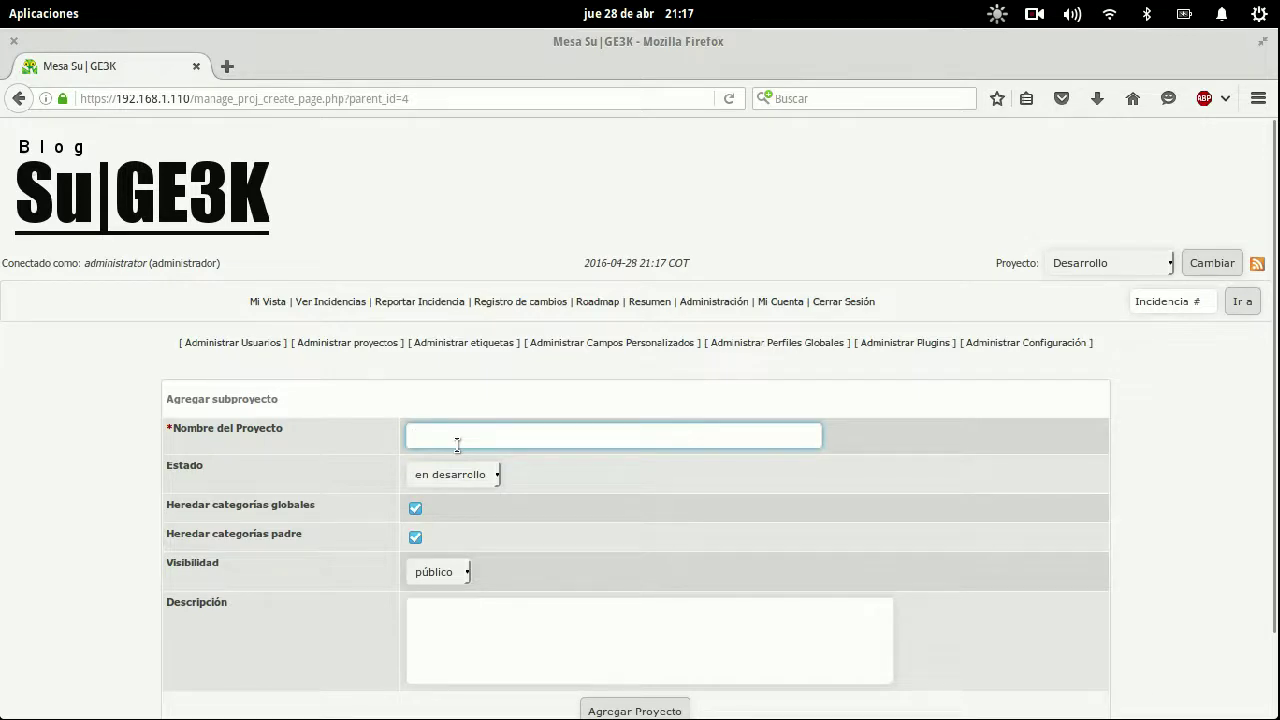
{"action": "type", "text": "Redes"}
{"action": "left_click", "coordinate": [477, 482]}
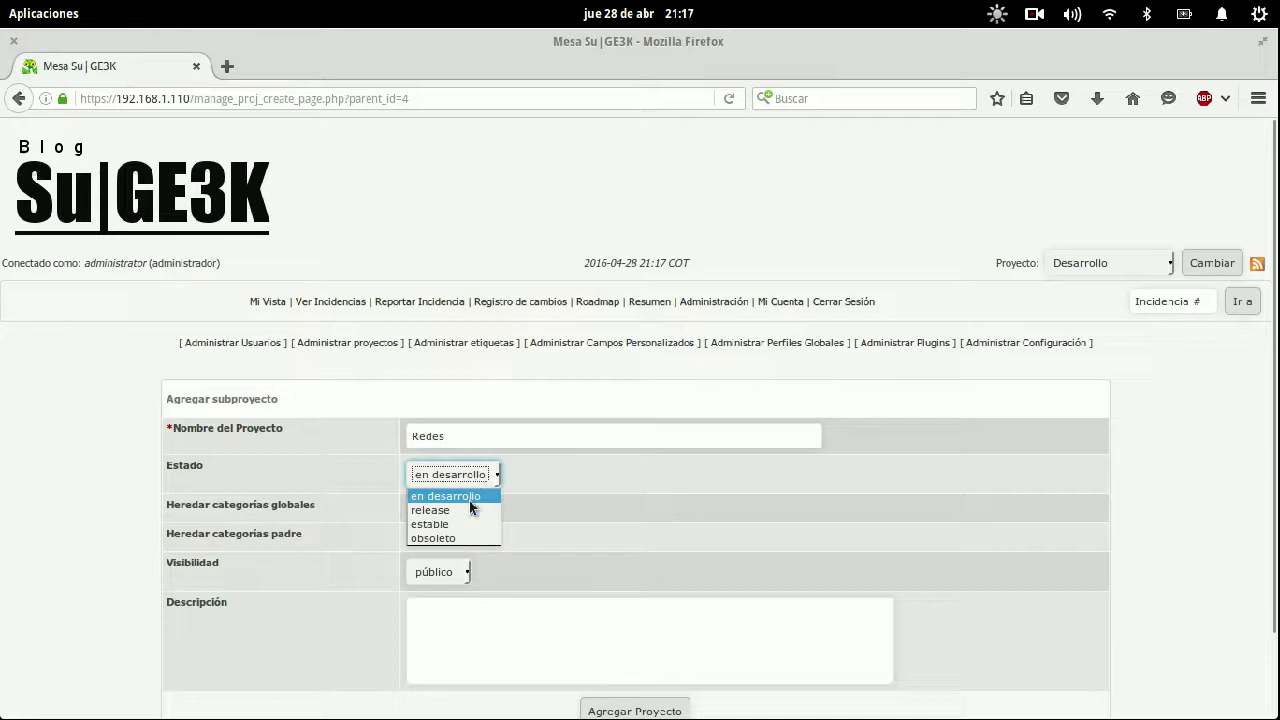
{"action": "left_click", "coordinate": [456, 522]}
{"action": "left_click", "coordinate": [448, 573]}
{"action": "left_click", "coordinate": [438, 607]}
{"action": "scroll", "coordinate": [634, 548], "scroll_direction": "down", "scroll_amount": 2}
{"action": "left_click", "coordinate": [635, 621]}
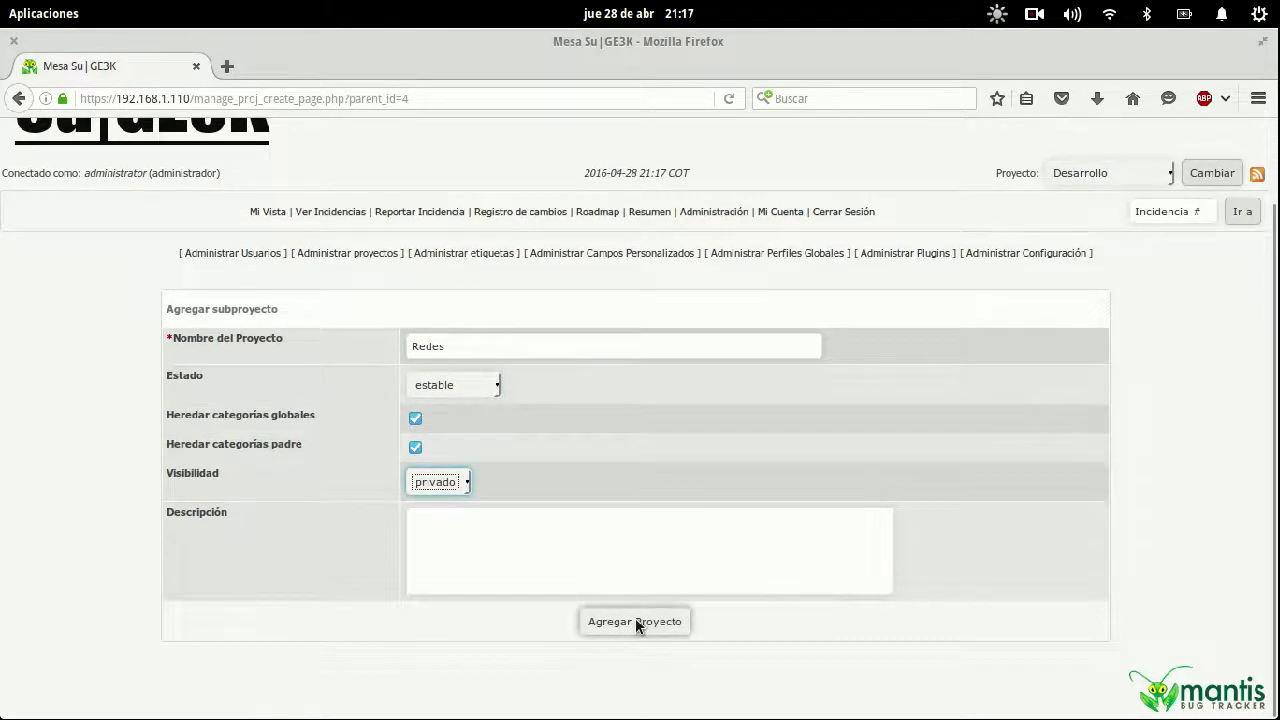
{"action": "left_click", "coordinate": [638, 359]}
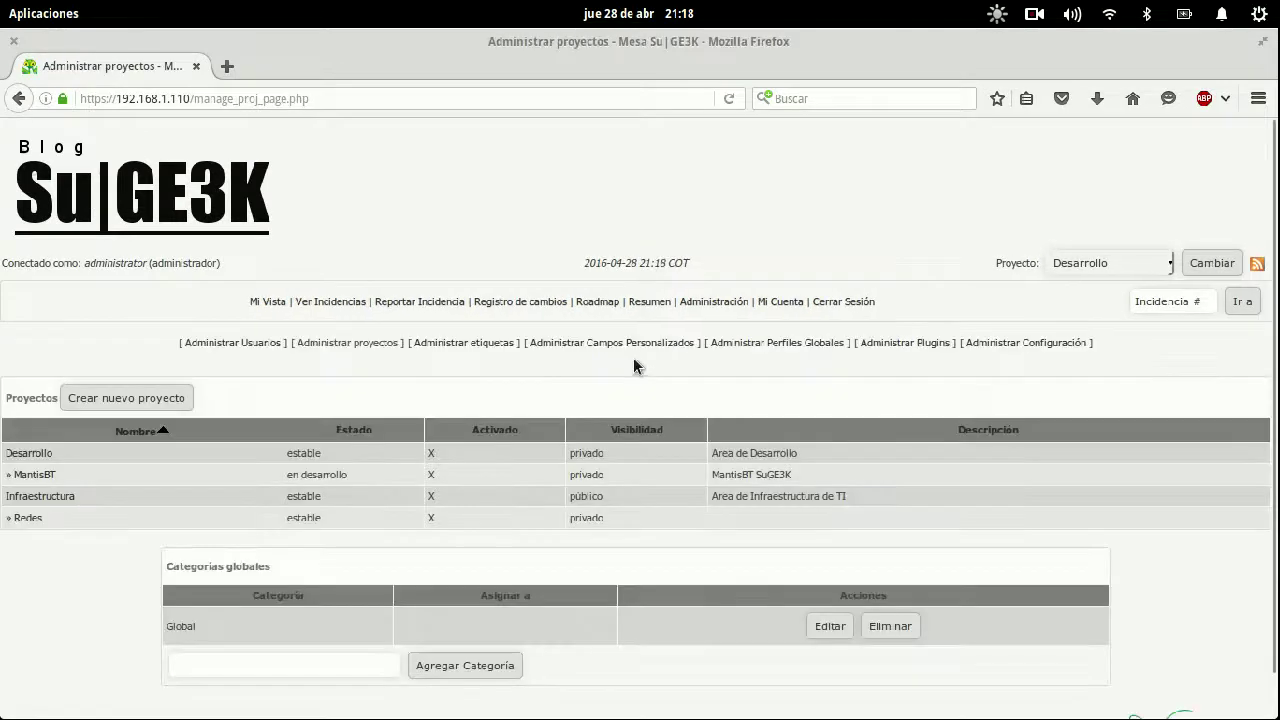
{"action": "left_click", "coordinate": [57, 494]}
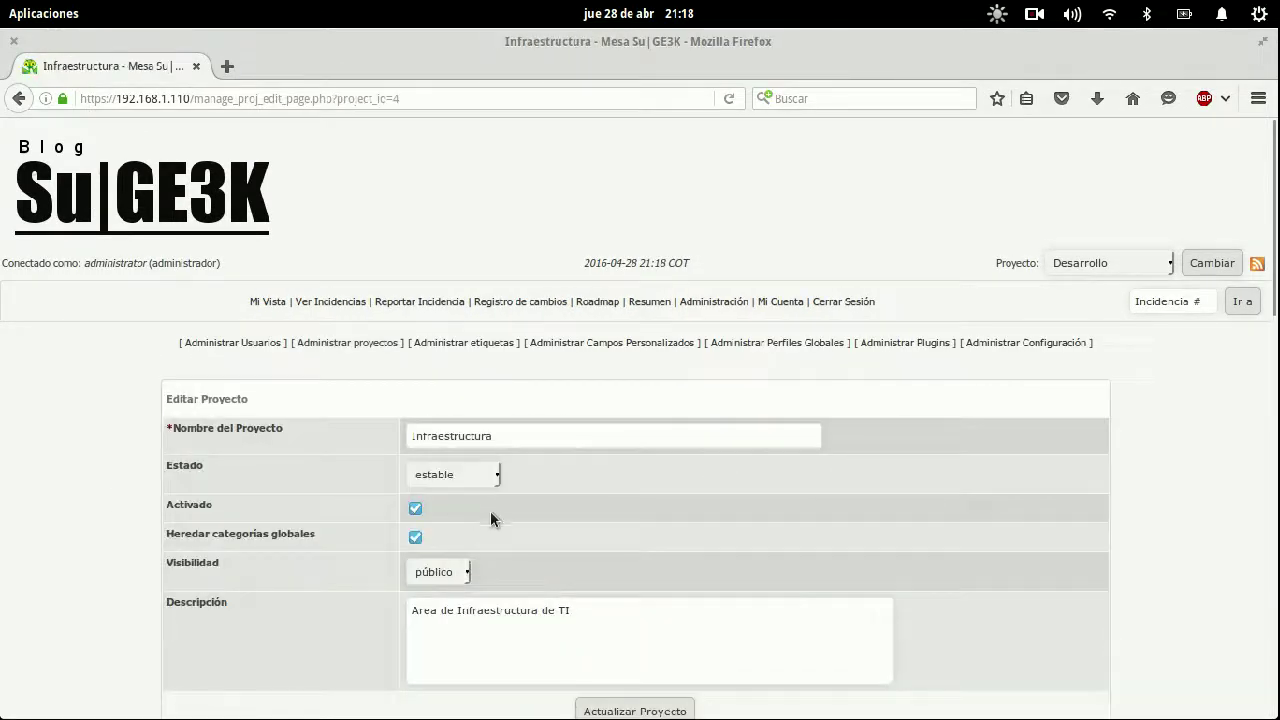
Start another Infraestructura subproject with status estable and visibility privado.
{"action": "scroll", "coordinate": [574, 487], "scroll_direction": "down", "scroll_amount": 5}
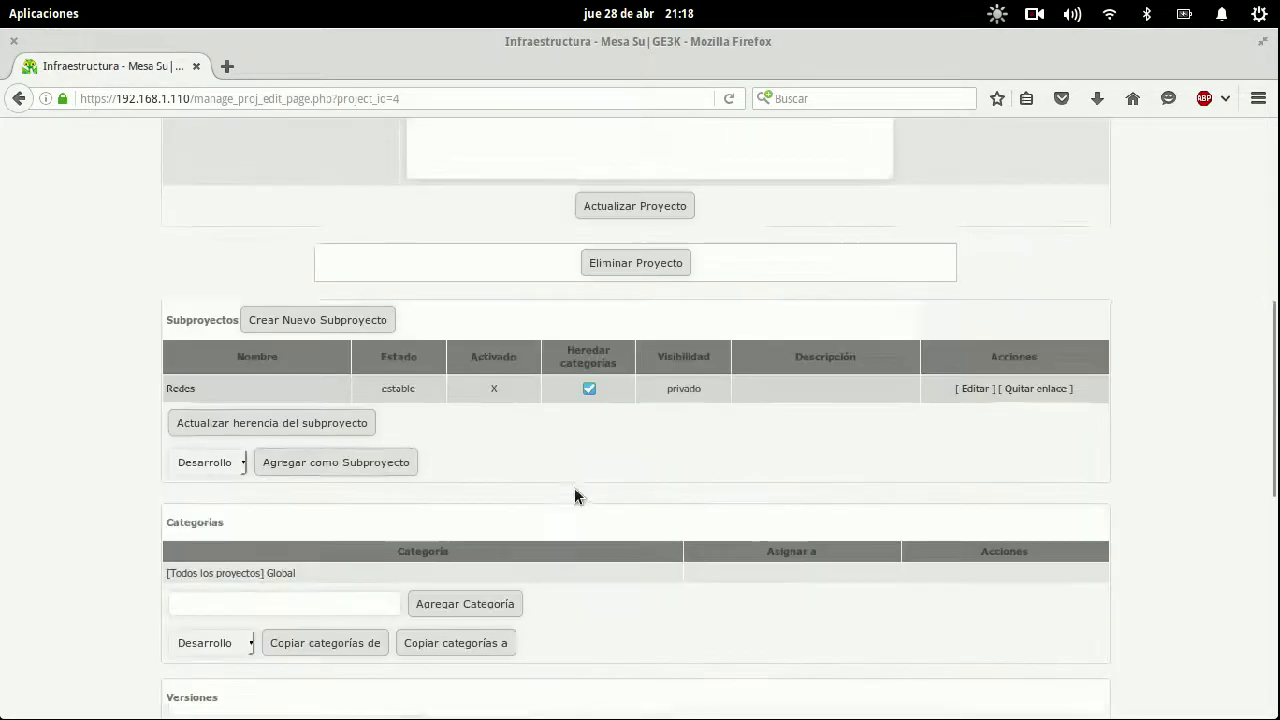
{"action": "left_click", "coordinate": [311, 291]}
{"action": "left_click", "coordinate": [563, 438]}
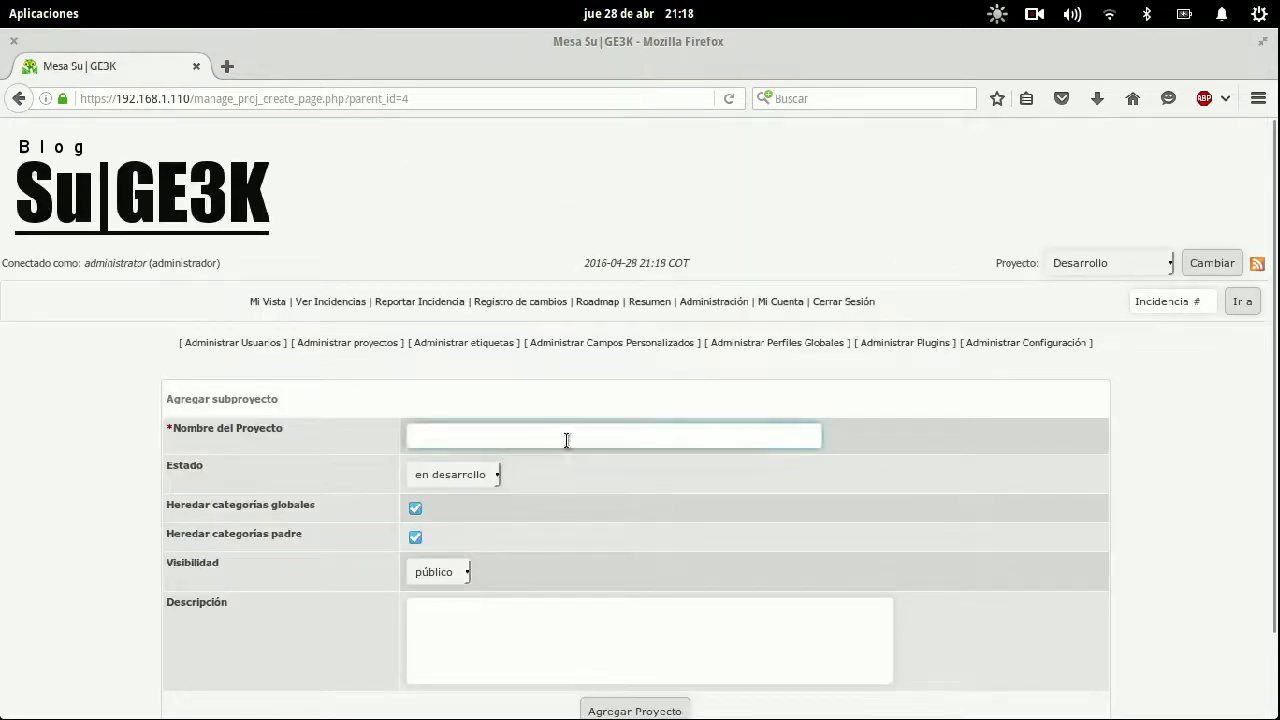
{"action": "type", "text": "Serviciodres"}
{"action": "left_click", "coordinate": [482, 474]}
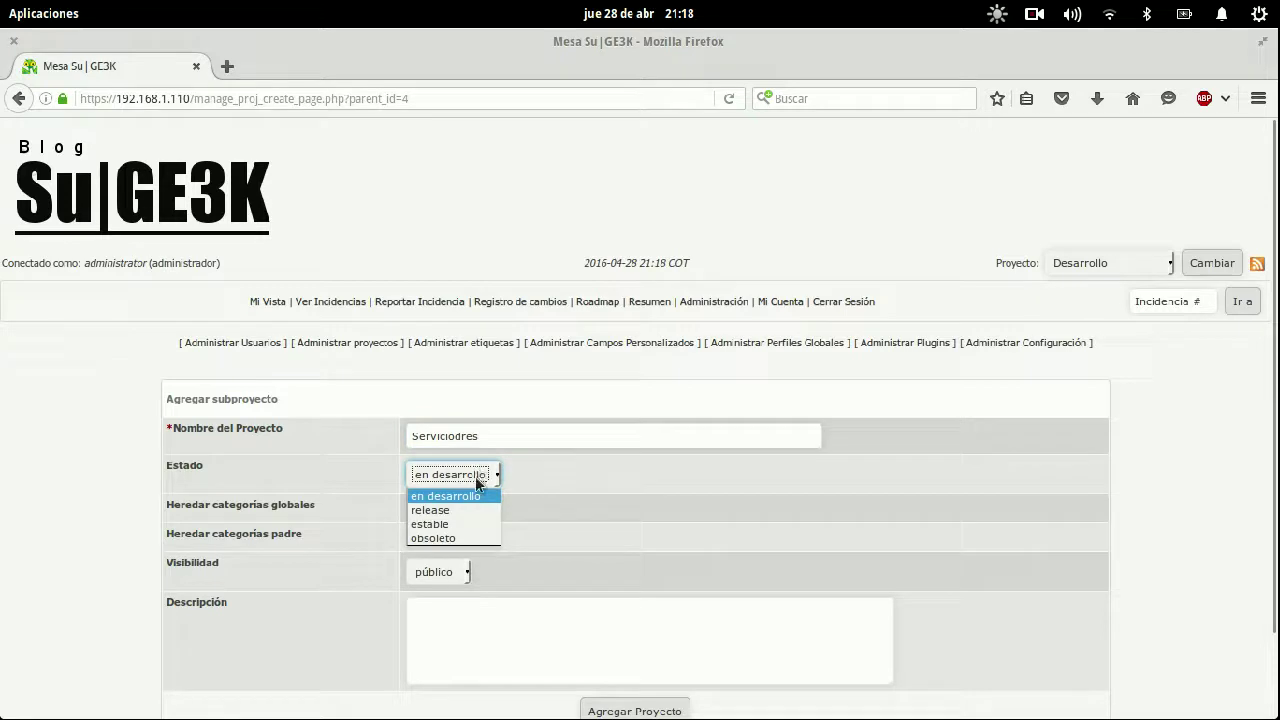
{"action": "left_click", "coordinate": [460, 524]}
{"action": "left_click", "coordinate": [451, 571]}
{"action": "left_click", "coordinate": [449, 607]}
{"action": "scroll", "coordinate": [706, 512], "scroll_direction": "down", "scroll_amount": 1}
Correct the misspelled name to 'Servidores', save the subproject and return to the list.
{"action": "left_click", "coordinate": [448, 383]}
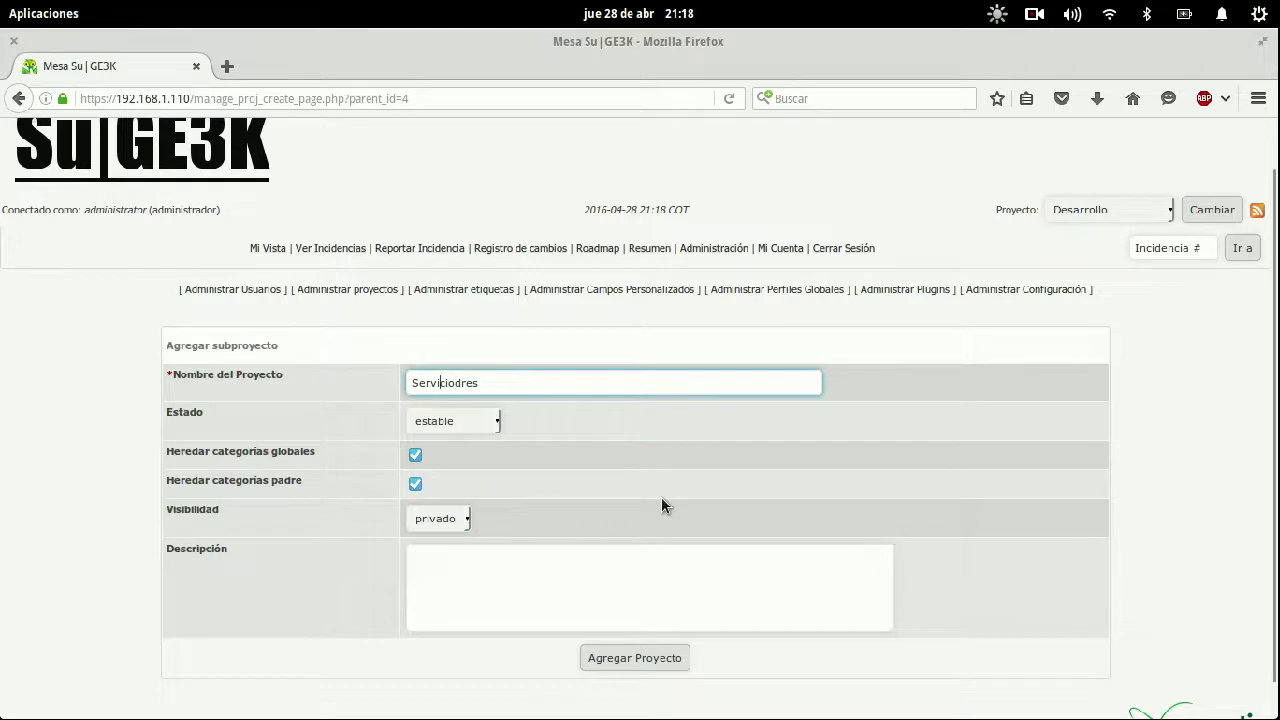
{"action": "key", "text": "BackSpace"}
{"action": "key", "text": "BackSpace"}
{"action": "key", "text": "ctrl+a"}
{"action": "type", "text": "Servidores"}
{"action": "left_click", "coordinate": [646, 660]}
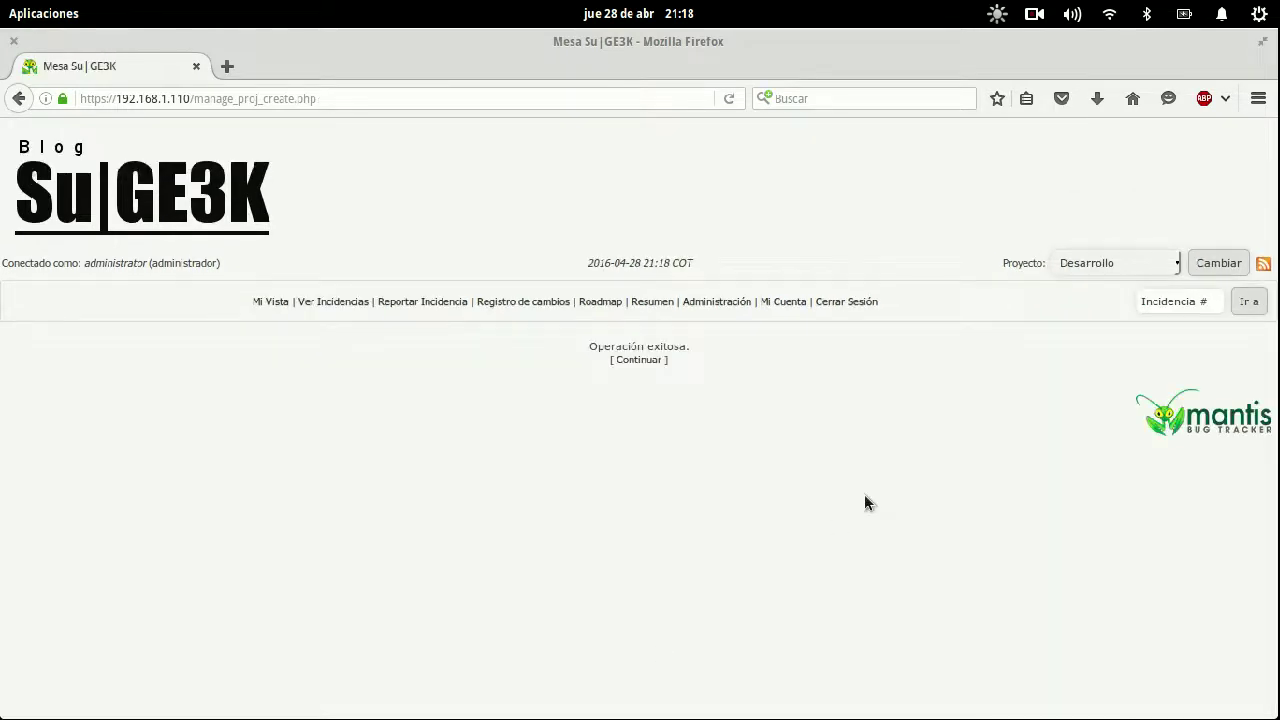
{"action": "left_click", "coordinate": [656, 366]}
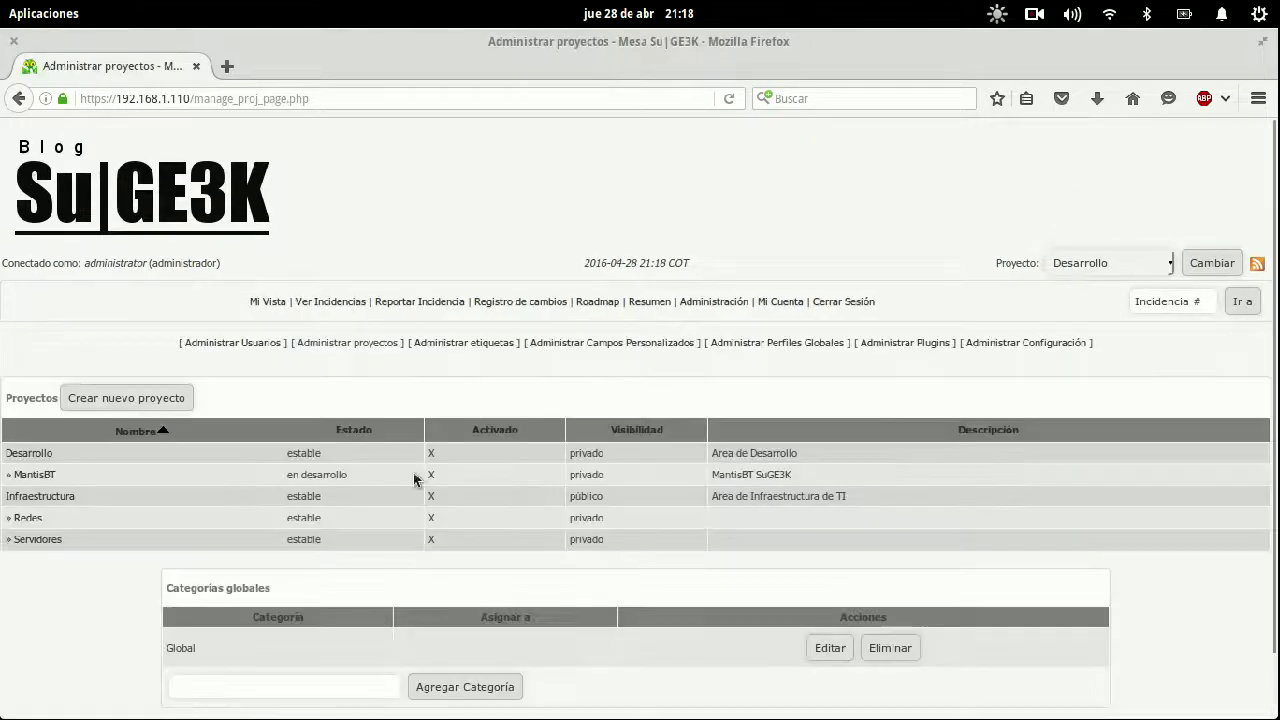
Review the project list, then create top-level project Administrativo with status estable.
{"action": "scroll", "coordinate": [61, 598], "scroll_direction": "down", "scroll_amount": 1}
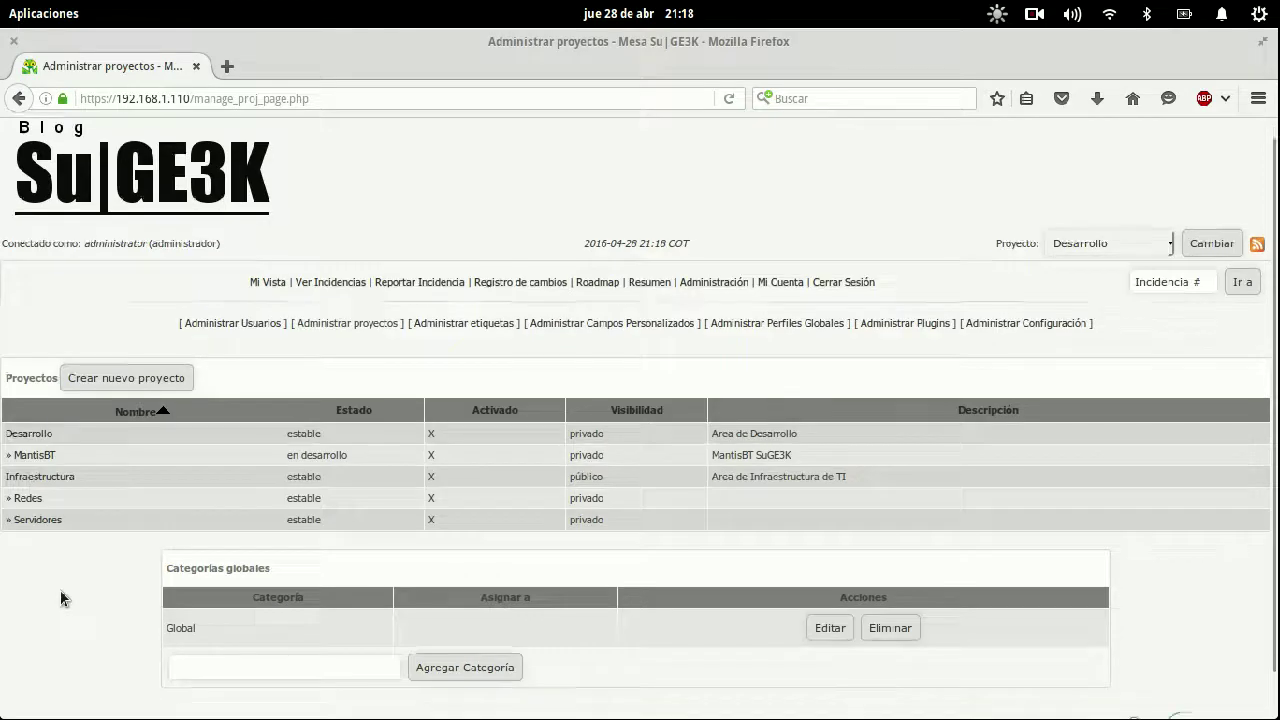
{"action": "scroll", "coordinate": [61, 598], "scroll_direction": "up", "scroll_amount": 1}
{"action": "scroll", "coordinate": [63, 594], "scroll_direction": "down", "scroll_amount": 1}
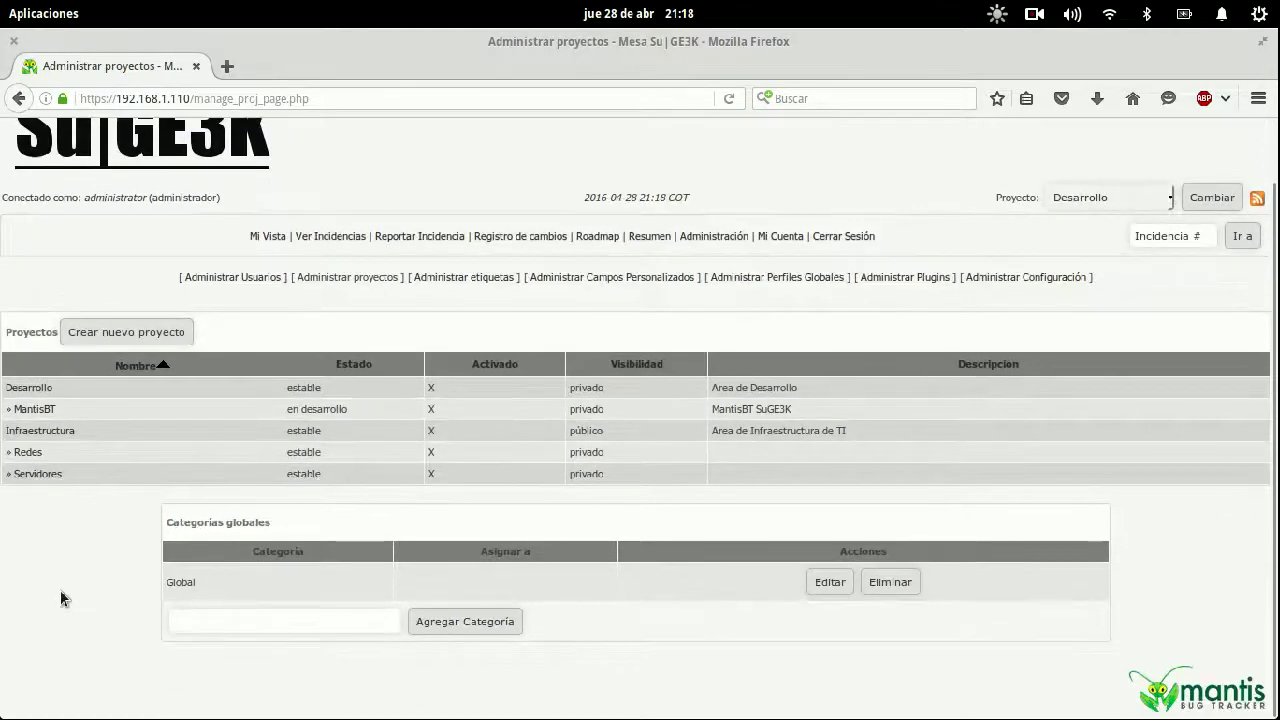
{"action": "left_click", "coordinate": [172, 332]}
{"action": "left_click", "coordinate": [522, 427]}
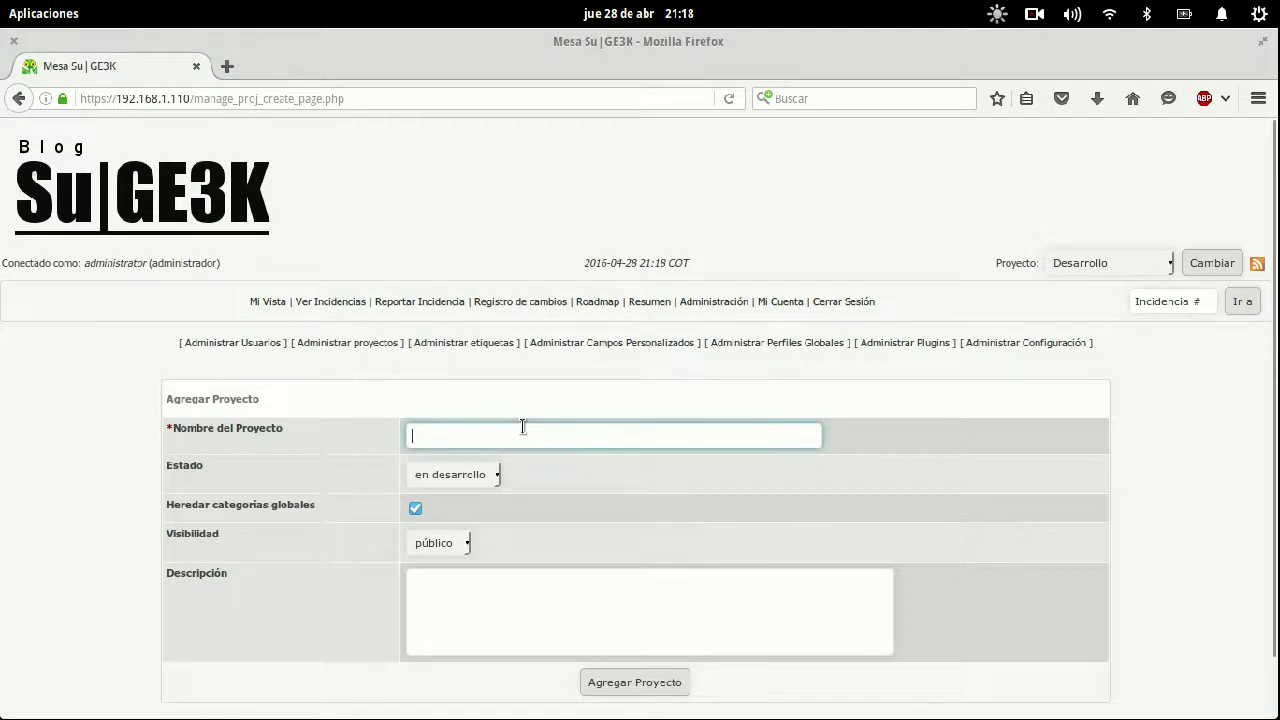
{"action": "type", "text": "Administrativo"}
{"action": "left_click", "coordinate": [453, 474]}
{"action": "left_click", "coordinate": [443, 509]}
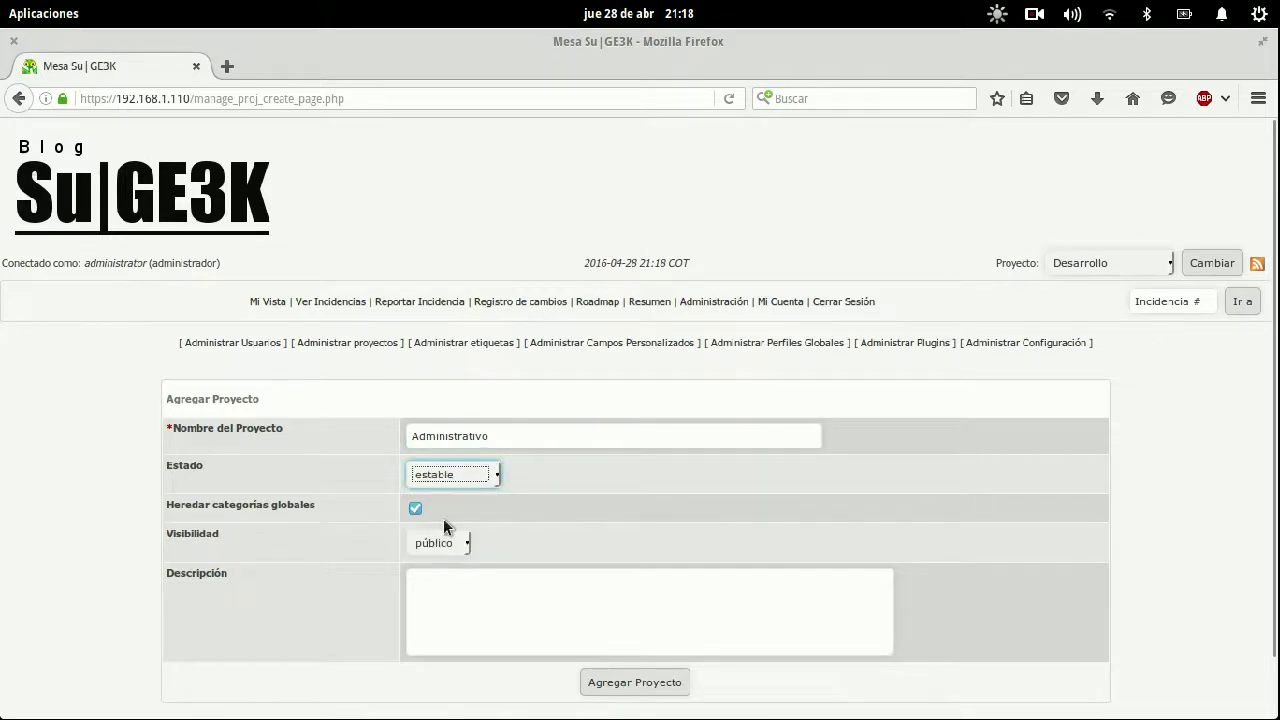
{"action": "left_click", "coordinate": [621, 684]}
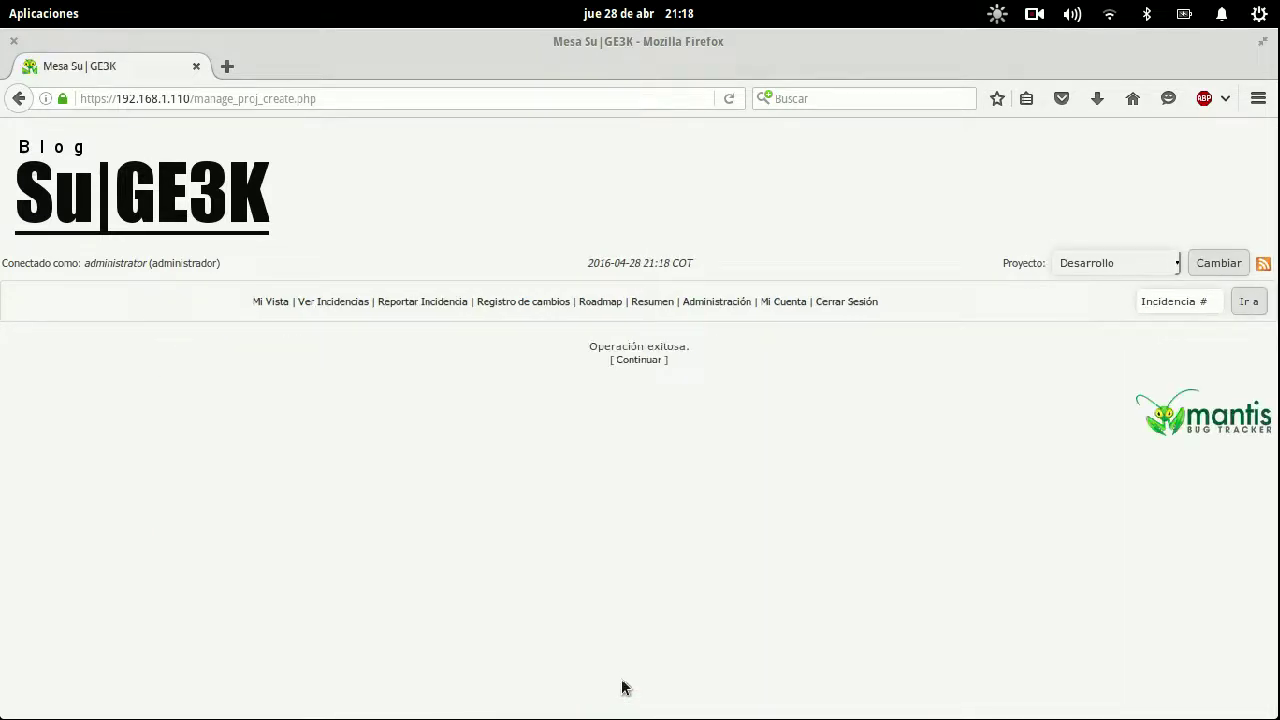
{"action": "left_click", "coordinate": [639, 359]}
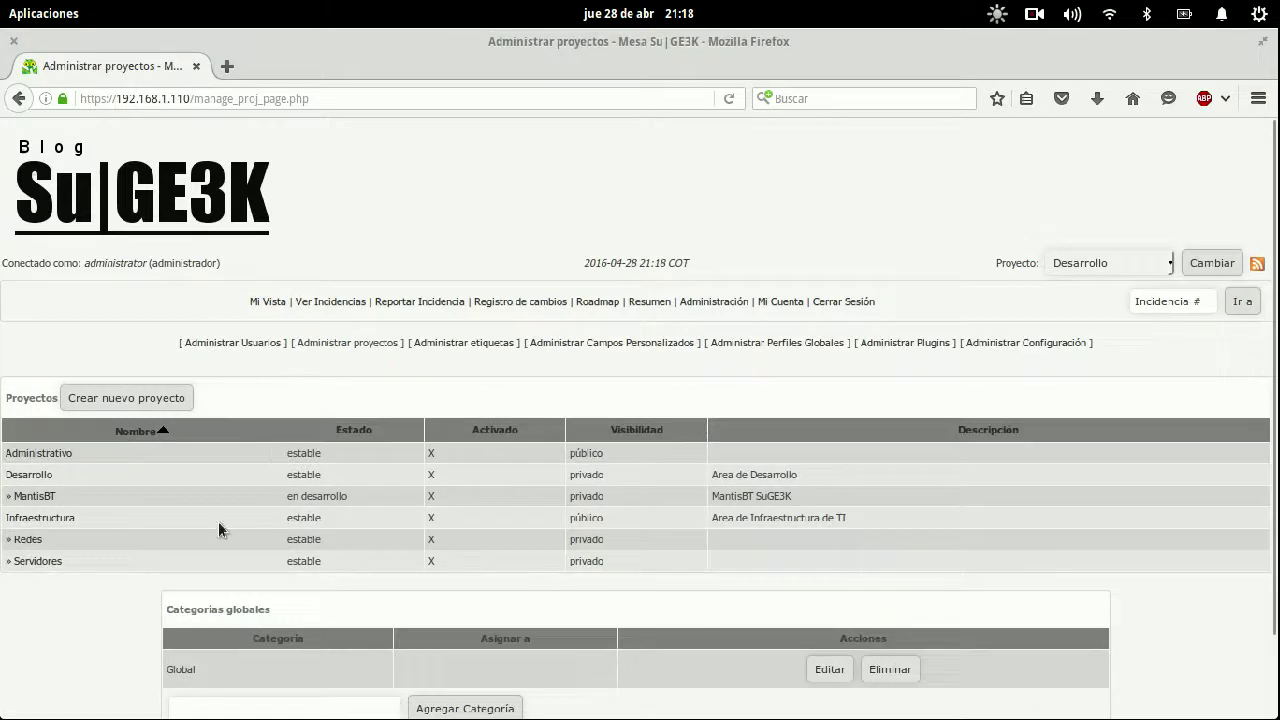
Add Recursos Humanos as a stable, private subproject under Administrativo.
{"action": "left_click", "coordinate": [58, 456]}
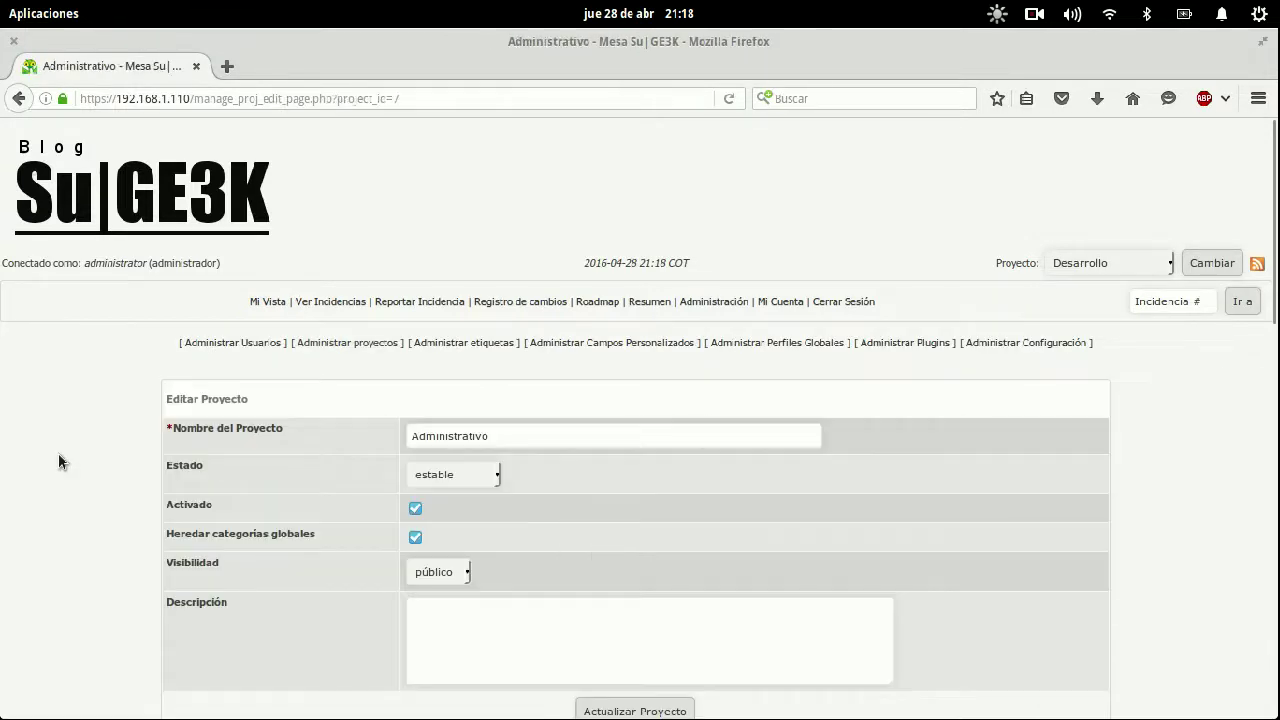
{"action": "scroll", "coordinate": [514, 500], "scroll_direction": "down", "scroll_amount": 5}
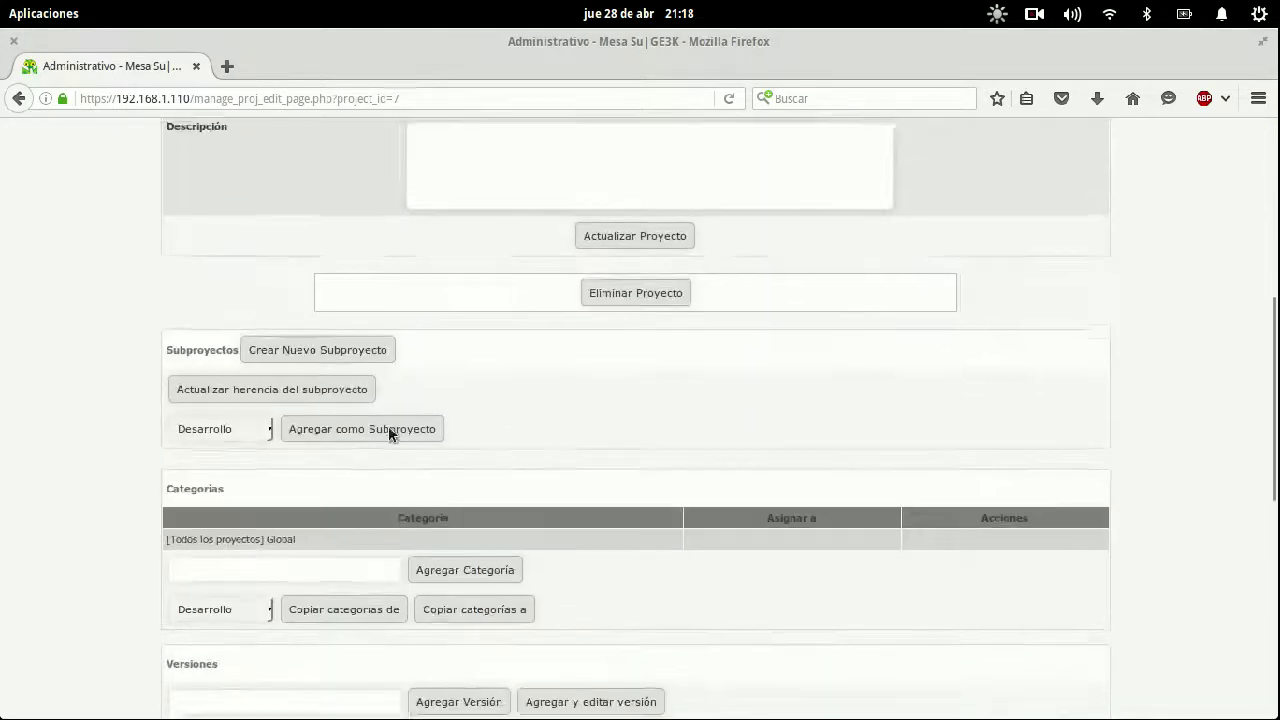
{"action": "left_click", "coordinate": [329, 349]}
{"action": "left_click", "coordinate": [548, 436]}
{"action": "type", "text": "Recursos Humanos"}
{"action": "left_click", "coordinate": [458, 474]}
{"action": "left_click", "coordinate": [455, 524]}
{"action": "left_click", "coordinate": [443, 571]}
{"action": "left_click", "coordinate": [435, 607]}
{"action": "left_click", "coordinate": [470, 645]}
{"action": "left_click", "coordinate": [614, 710]}
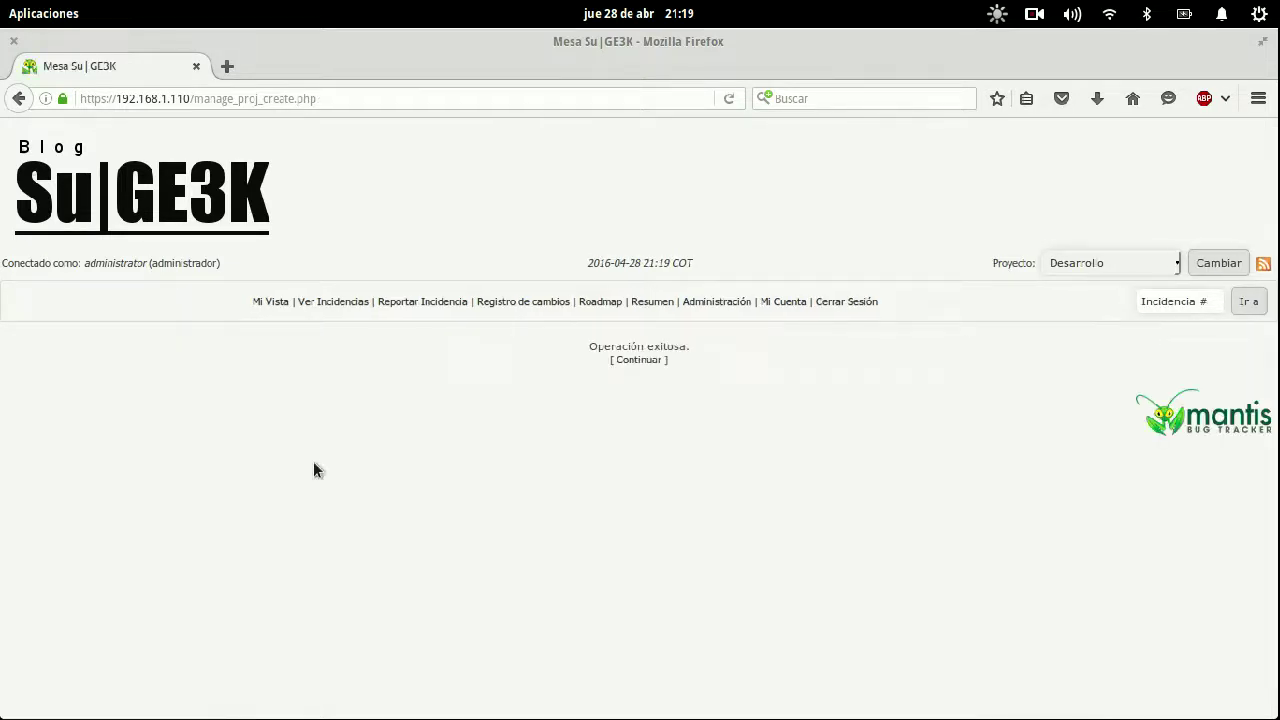
Return to Administrativo, start another subproject, and begin naming it 'Aprovi'.
{"action": "left_click", "coordinate": [652, 362]}
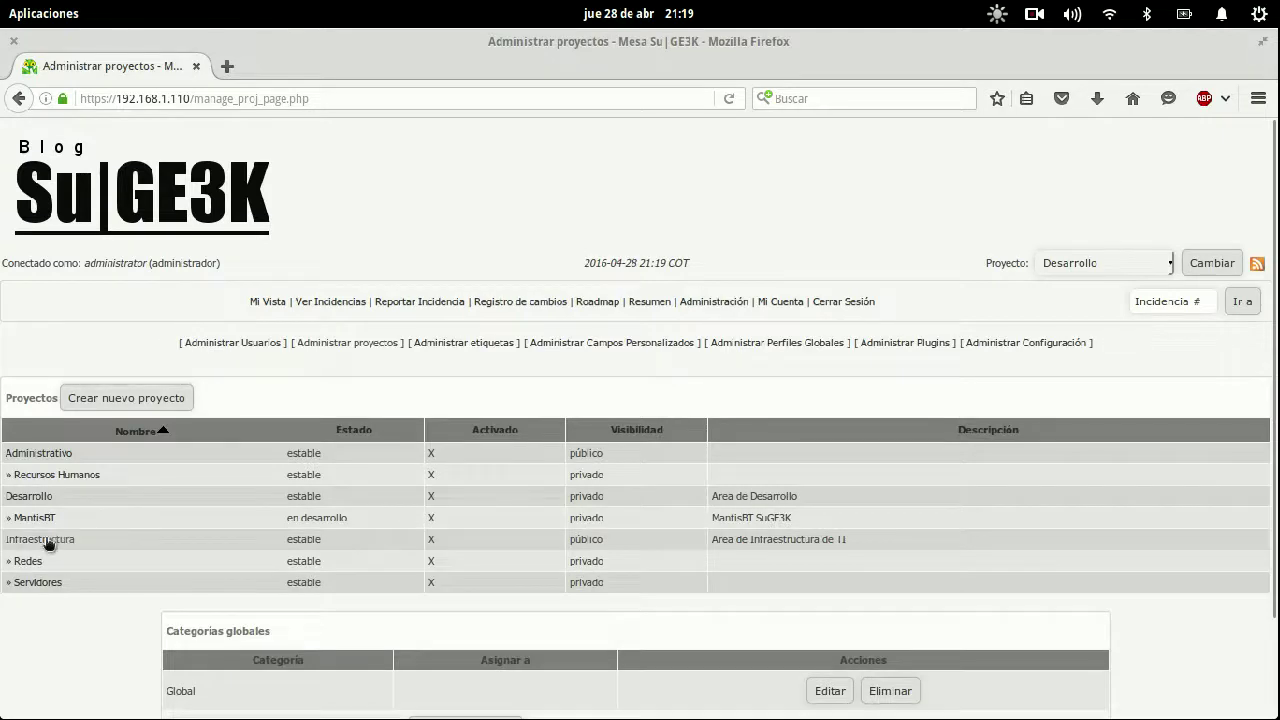
{"action": "left_click", "coordinate": [55, 455]}
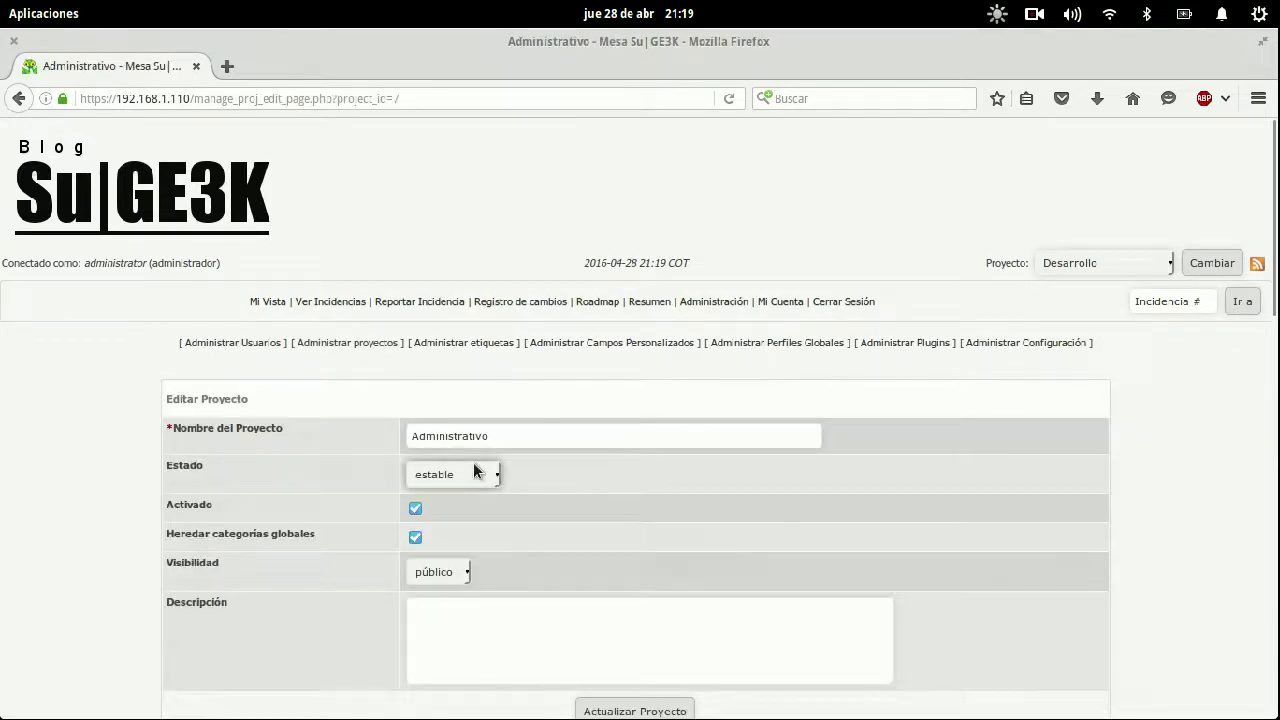
{"action": "scroll", "coordinate": [604, 500], "scroll_direction": "down", "scroll_amount": 5}
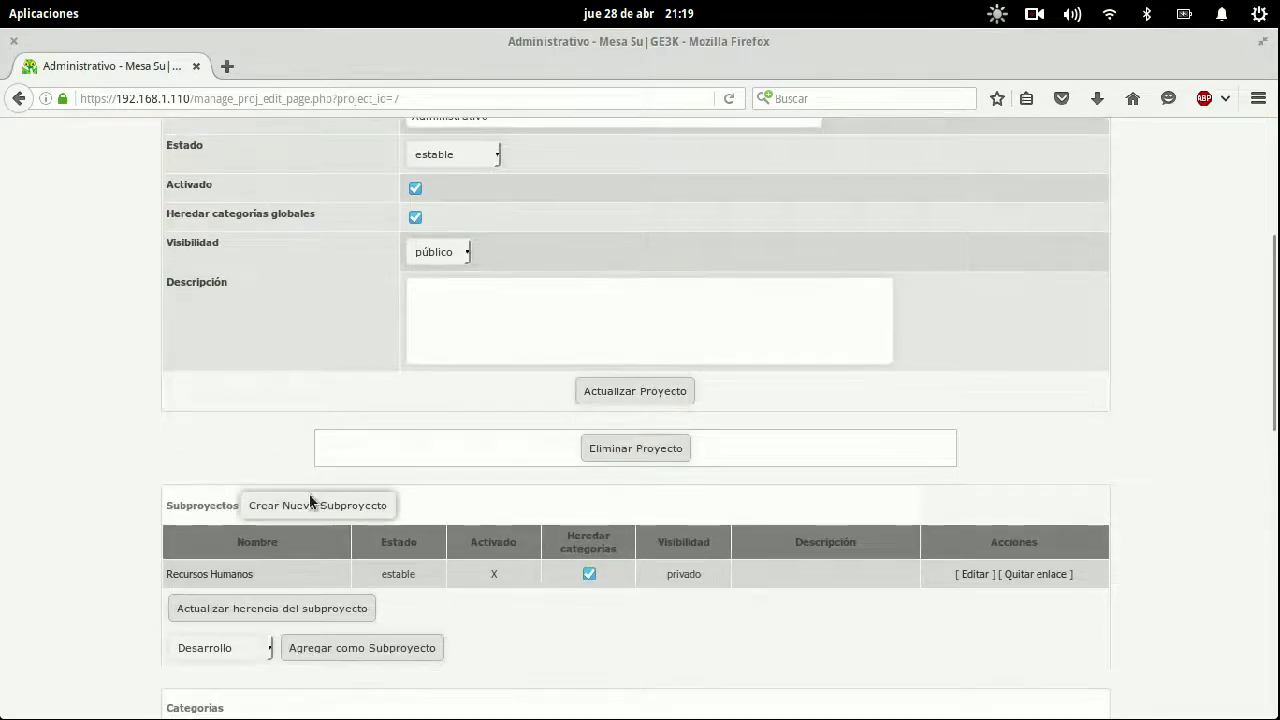
{"action": "left_click", "coordinate": [385, 500]}
{"action": "left_click", "coordinate": [427, 436]}
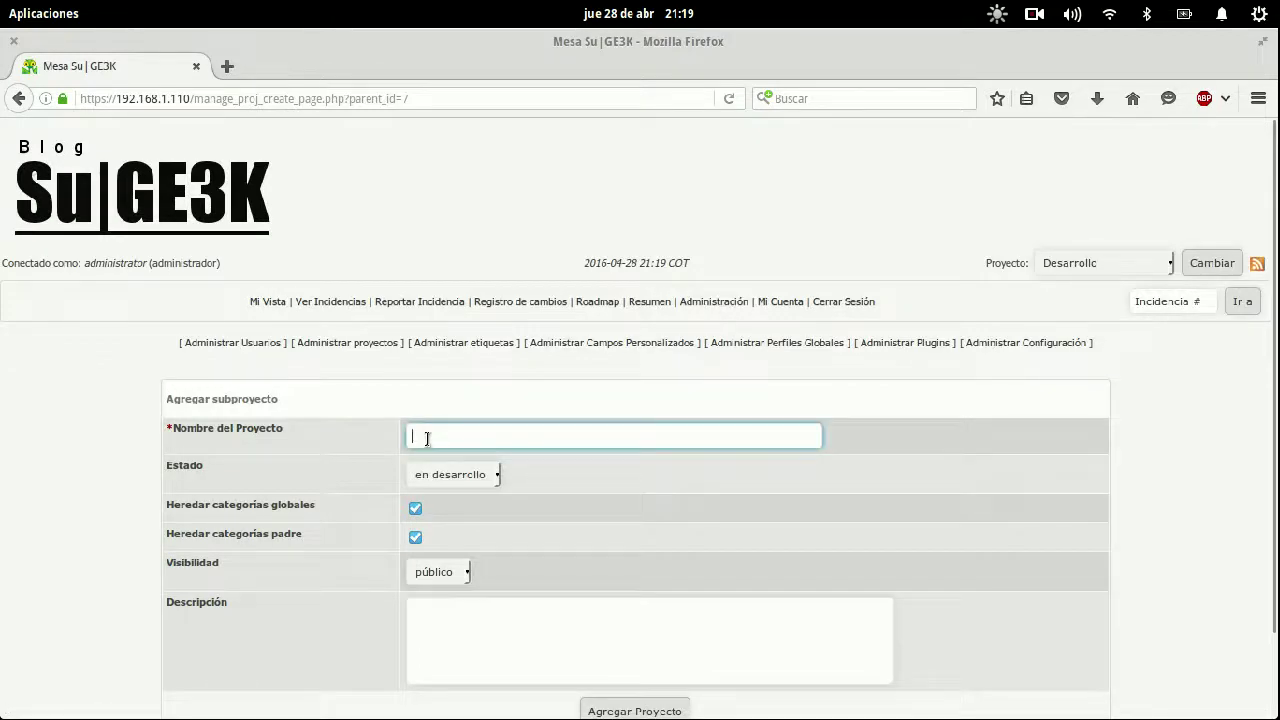
{"action": "type", "text": "Aprovisionamiento"}
Set the Aprovisionamiento subproject to estable and privado, and add it.
{"action": "left_click", "coordinate": [452, 476]}
{"action": "left_click", "coordinate": [456, 523]}
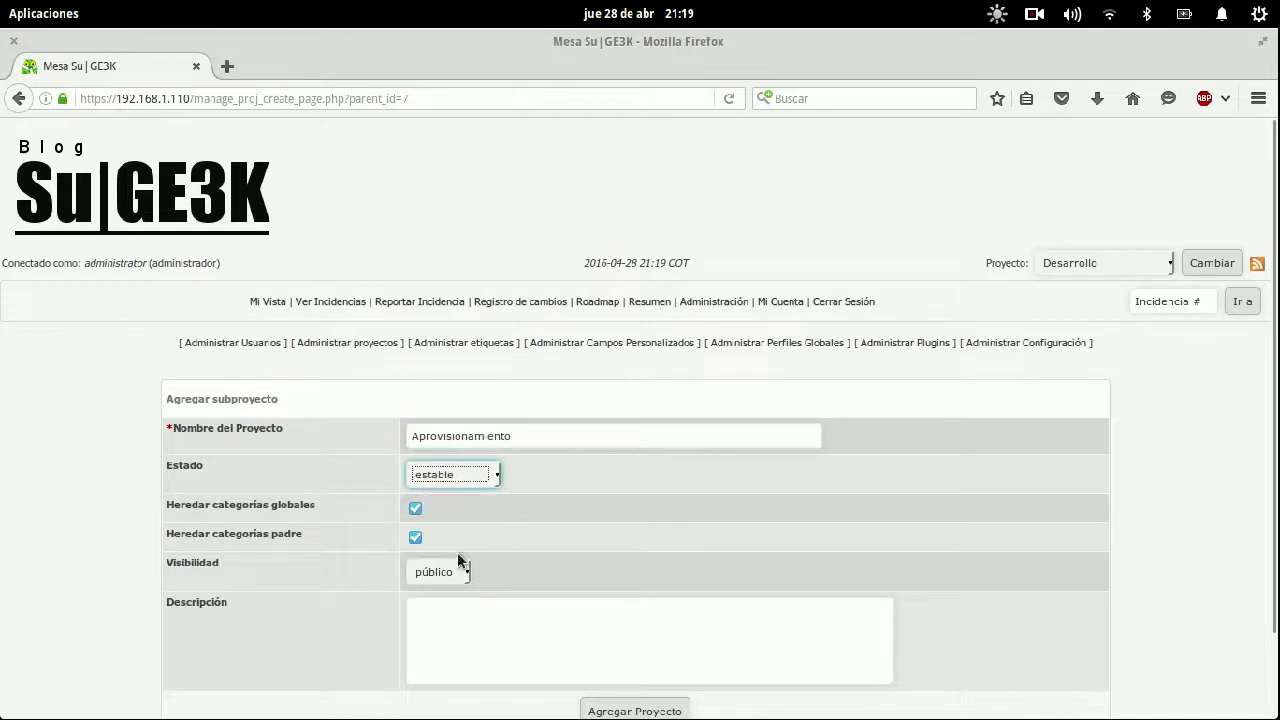
{"action": "left_click", "coordinate": [447, 571]}
{"action": "left_click", "coordinate": [434, 607]}
{"action": "scroll", "coordinate": [622, 556], "scroll_direction": "down", "scroll_amount": 2}
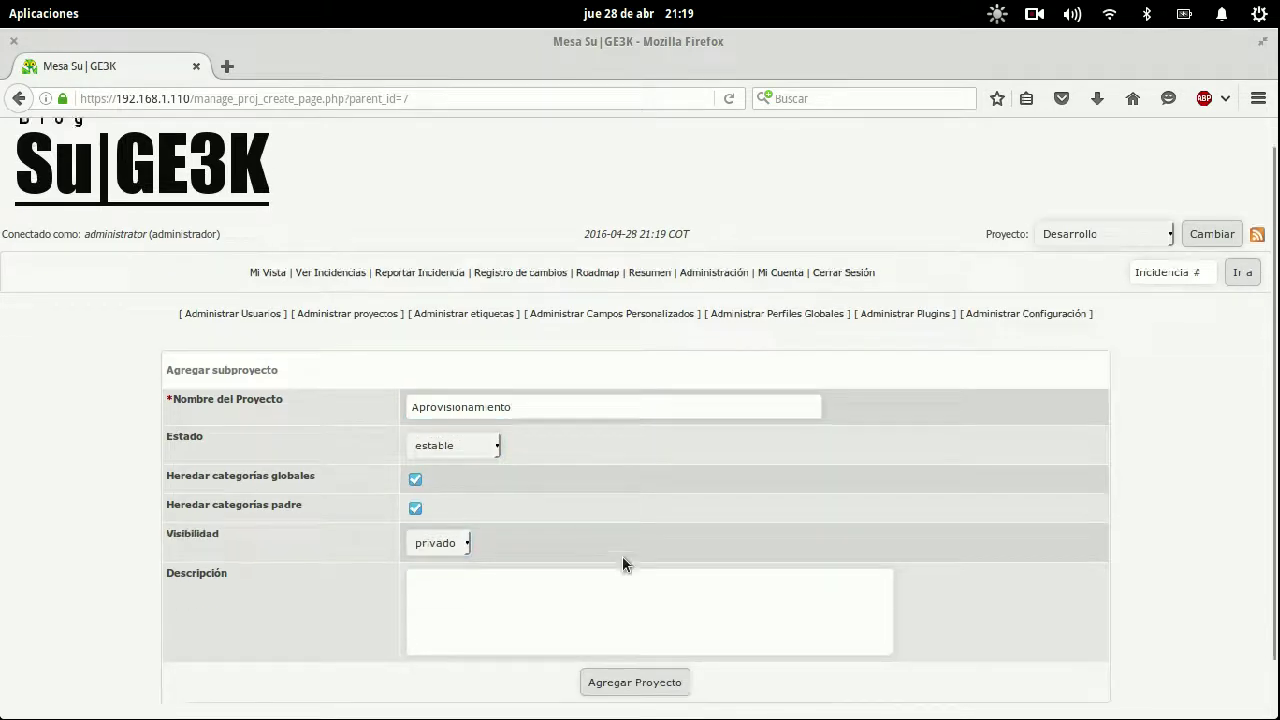
{"action": "left_click", "coordinate": [632, 620]}
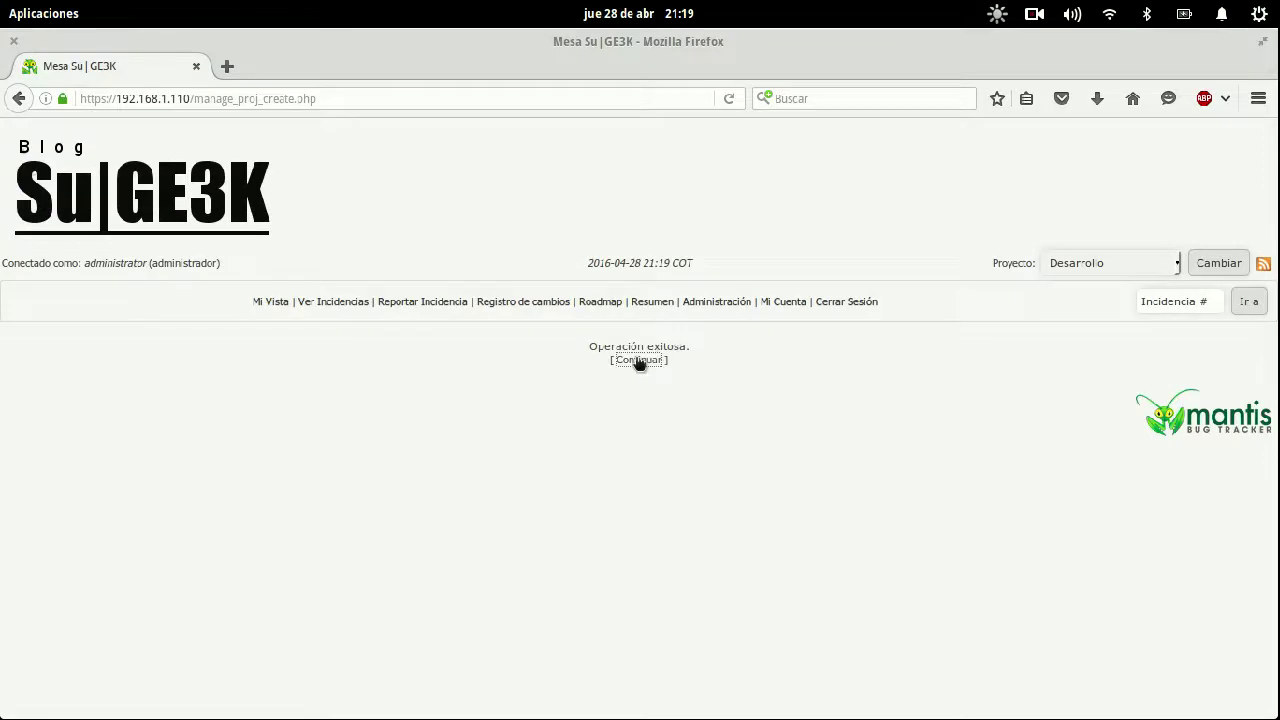
{"action": "left_click", "coordinate": [639, 360]}
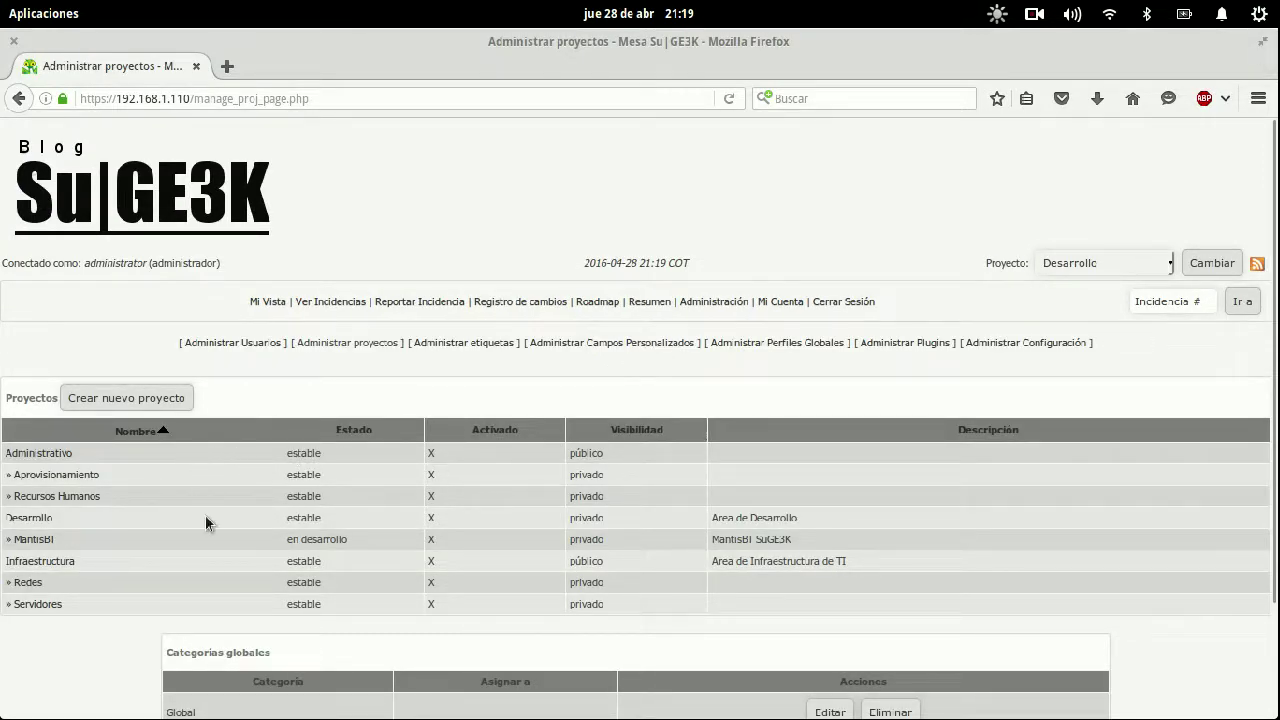
Check the new hierarchy in the project switcher, then go to Administrar Usuarios.
{"action": "left_click_drag", "start_coordinate": [95, 457], "coordinate": [25, 455]}
{"action": "left_click", "coordinate": [1075, 266]}
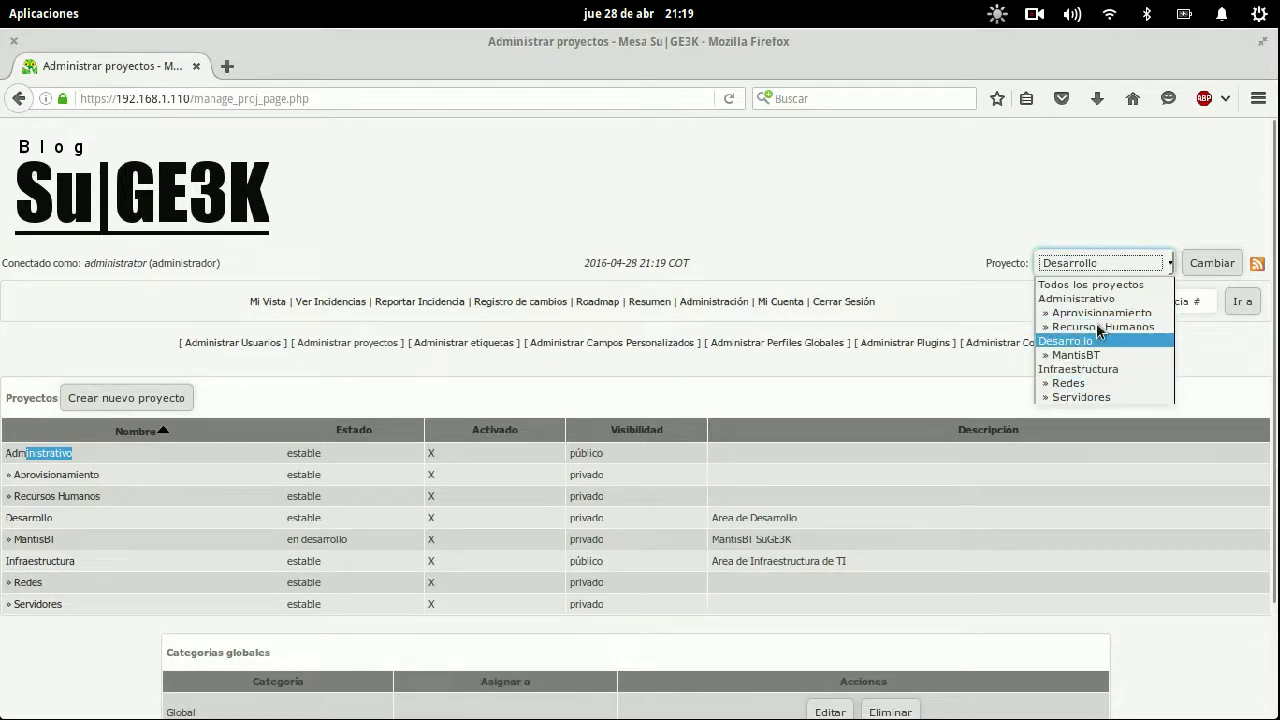
{"action": "left_click", "coordinate": [714, 229]}
{"action": "left_click", "coordinate": [248, 340]}
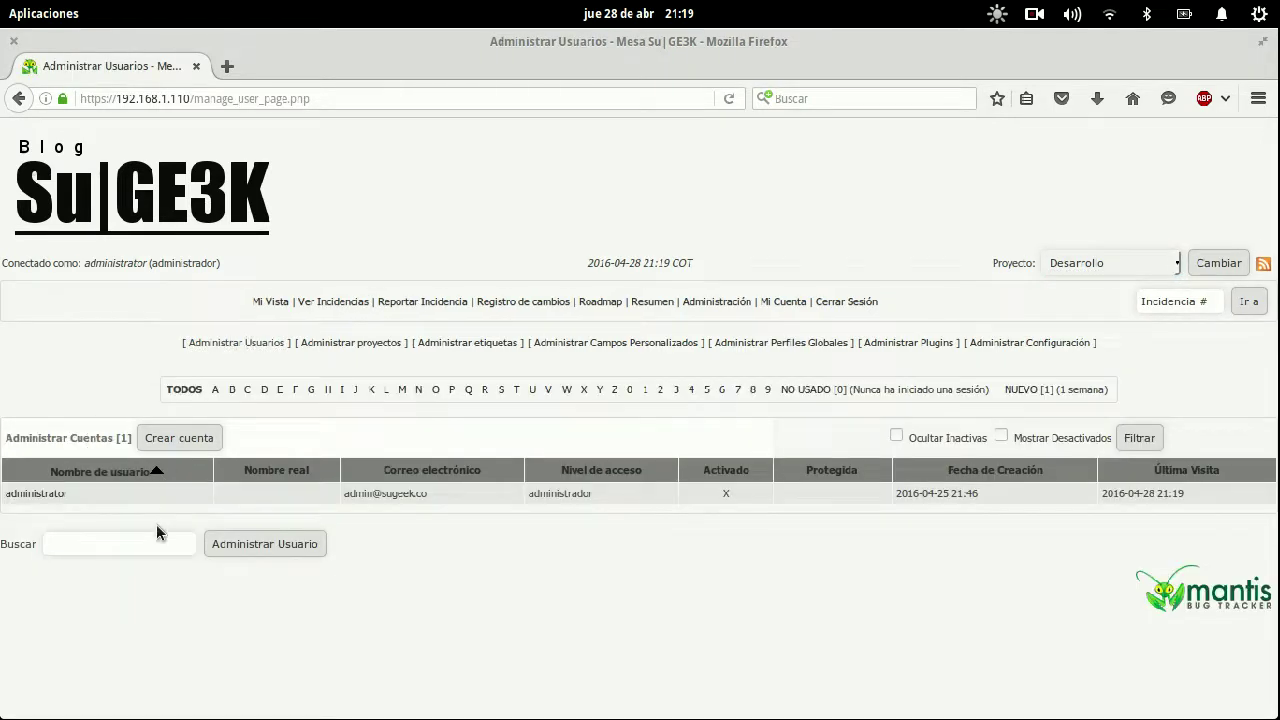
Start a new account with the user's username and real name, at espectador access level.
{"action": "left_click", "coordinate": [178, 438]}
{"action": "left_click", "coordinate": [513, 436]}
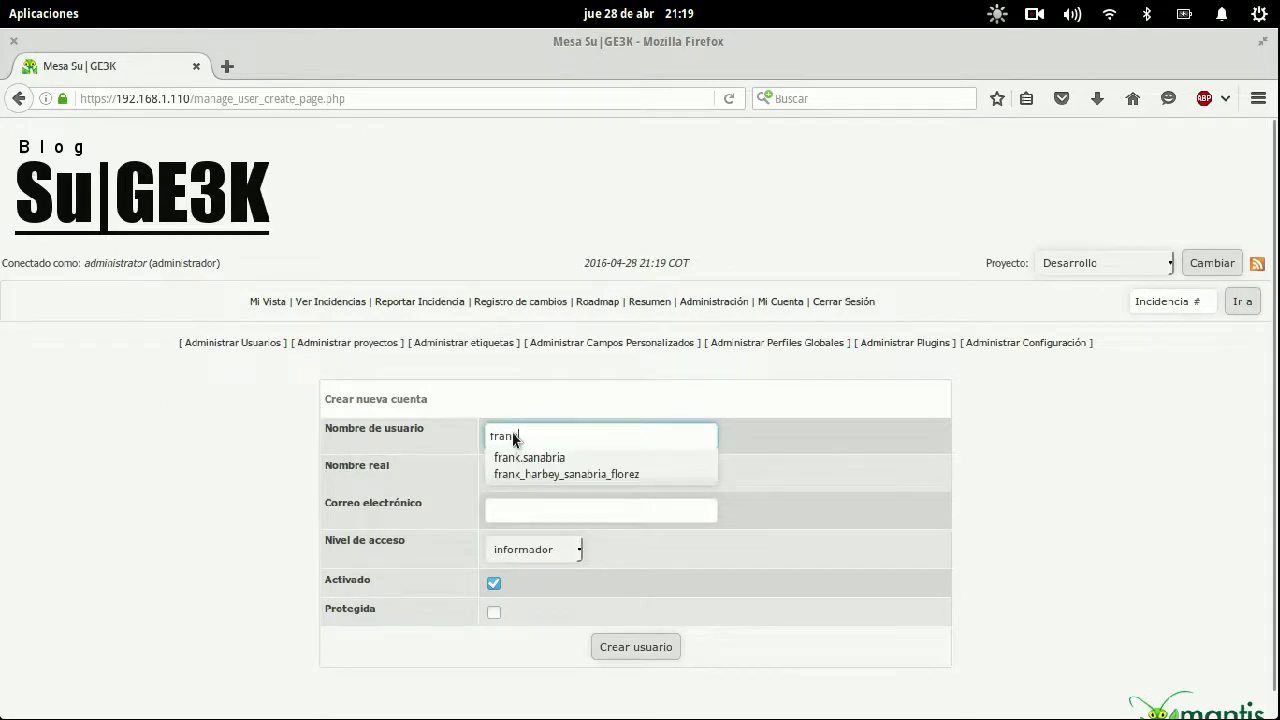
{"action": "key", "text": "Tab"}
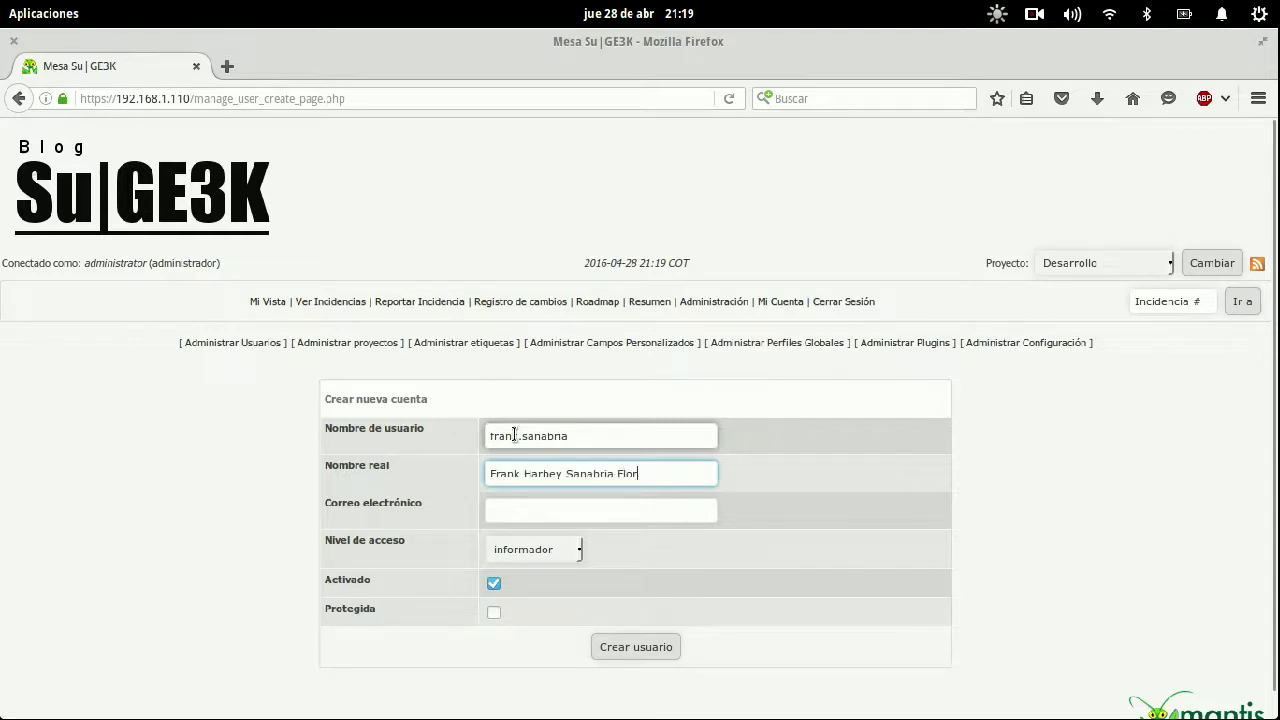
{"action": "key", "text": "Tab"}
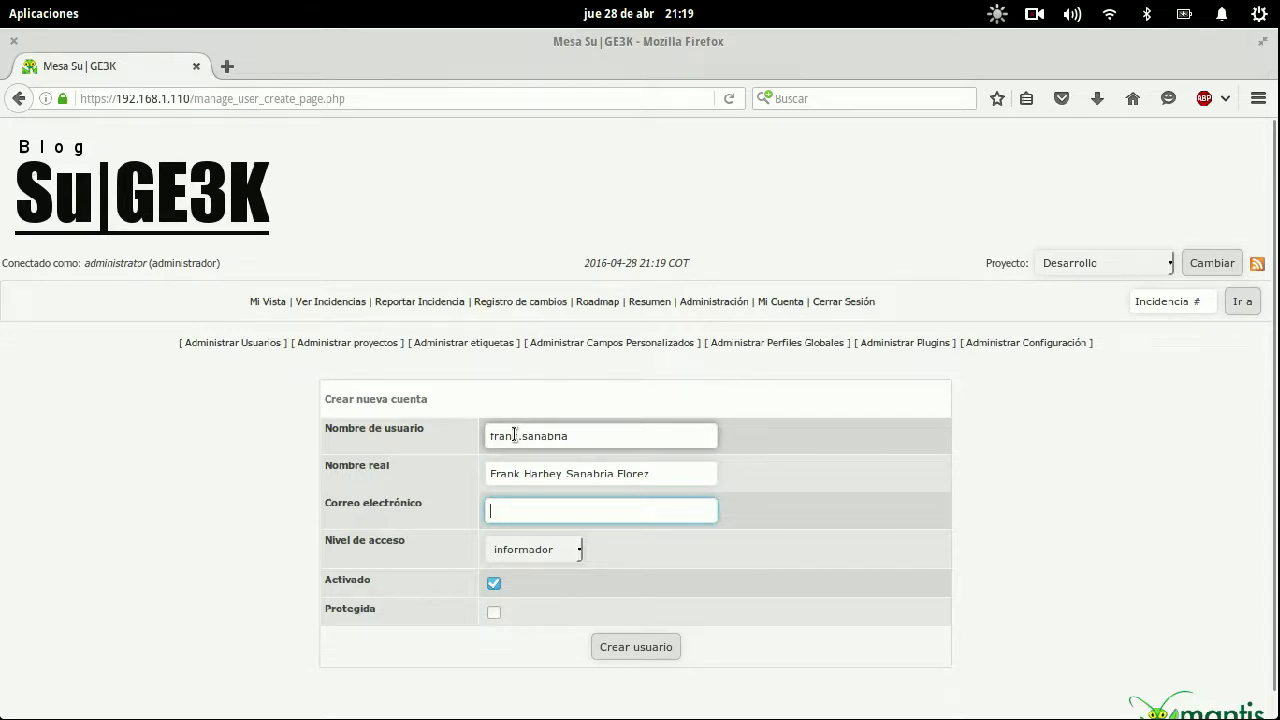
{"action": "left_click", "coordinate": [540, 549]}
{"action": "left_click", "coordinate": [574, 567]}
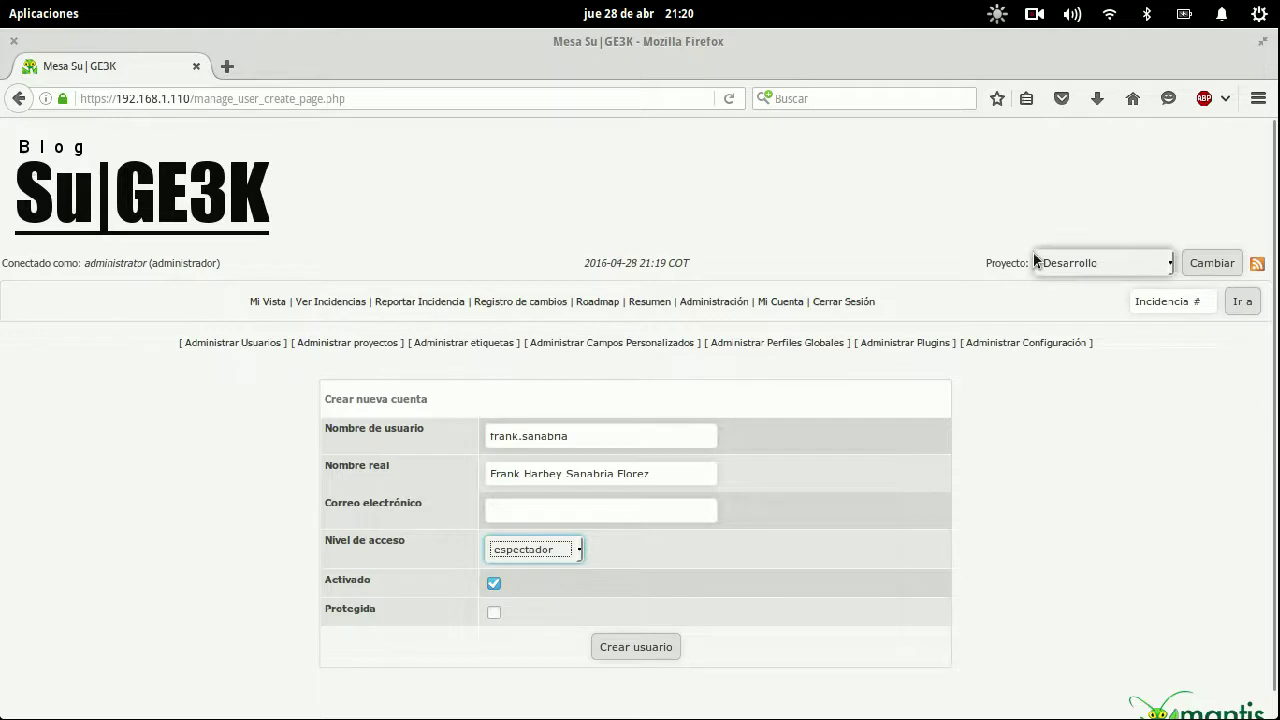
Fill in the user's e-mail address and create the spectator account.
{"action": "left_click", "coordinate": [1069, 261]}
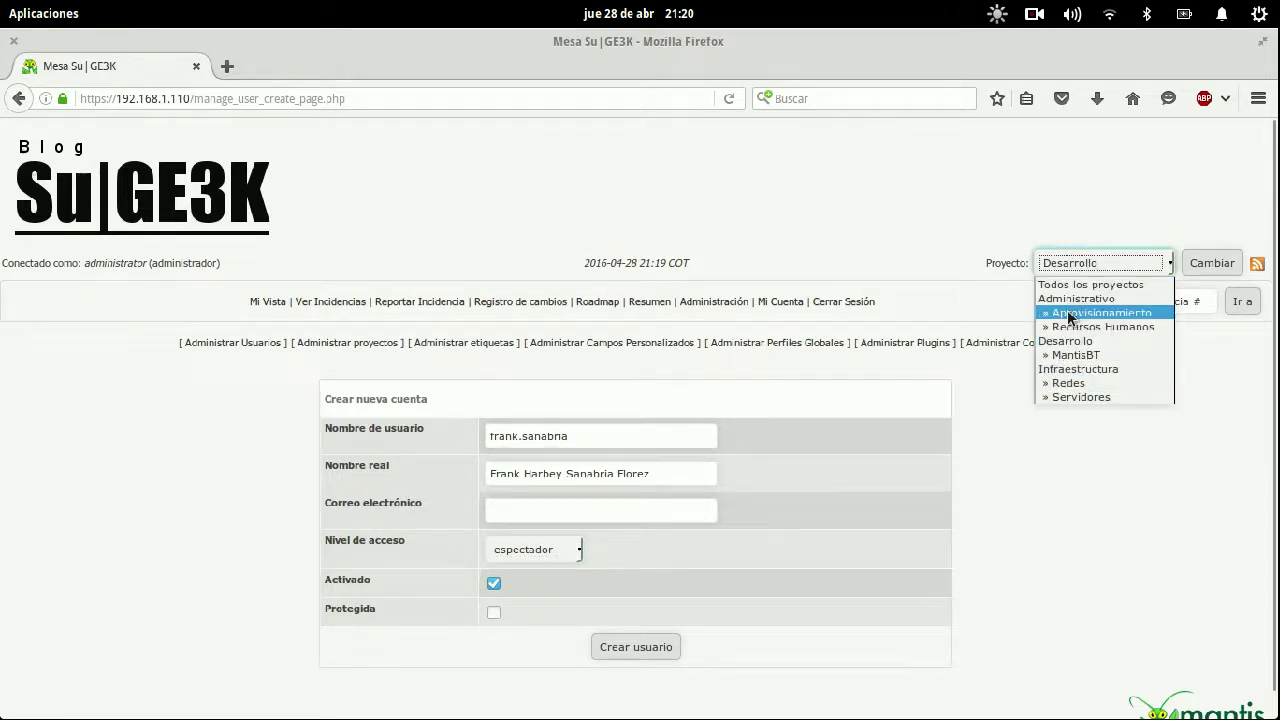
{"action": "left_click", "coordinate": [678, 512]}
{"action": "type", "text": "frank"}
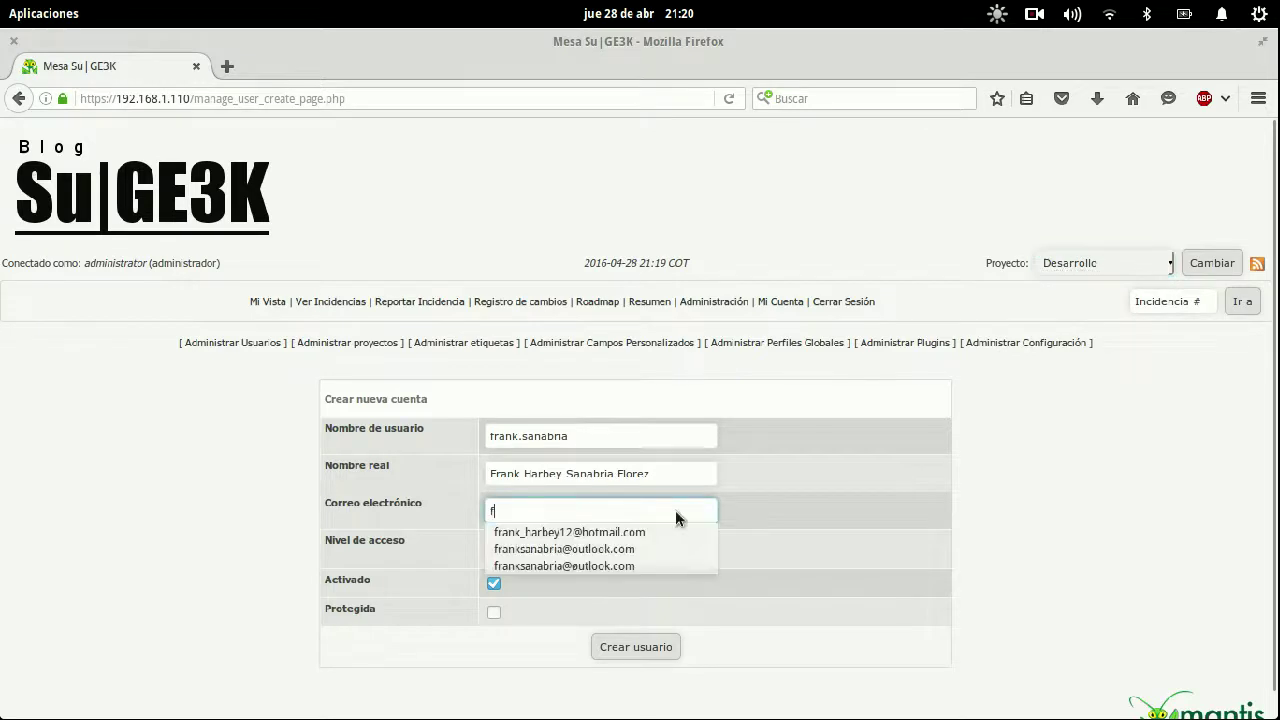
{"action": "key", "text": "Down"}
{"action": "key", "text": "Down"}
{"action": "key", "text": "Tab"}
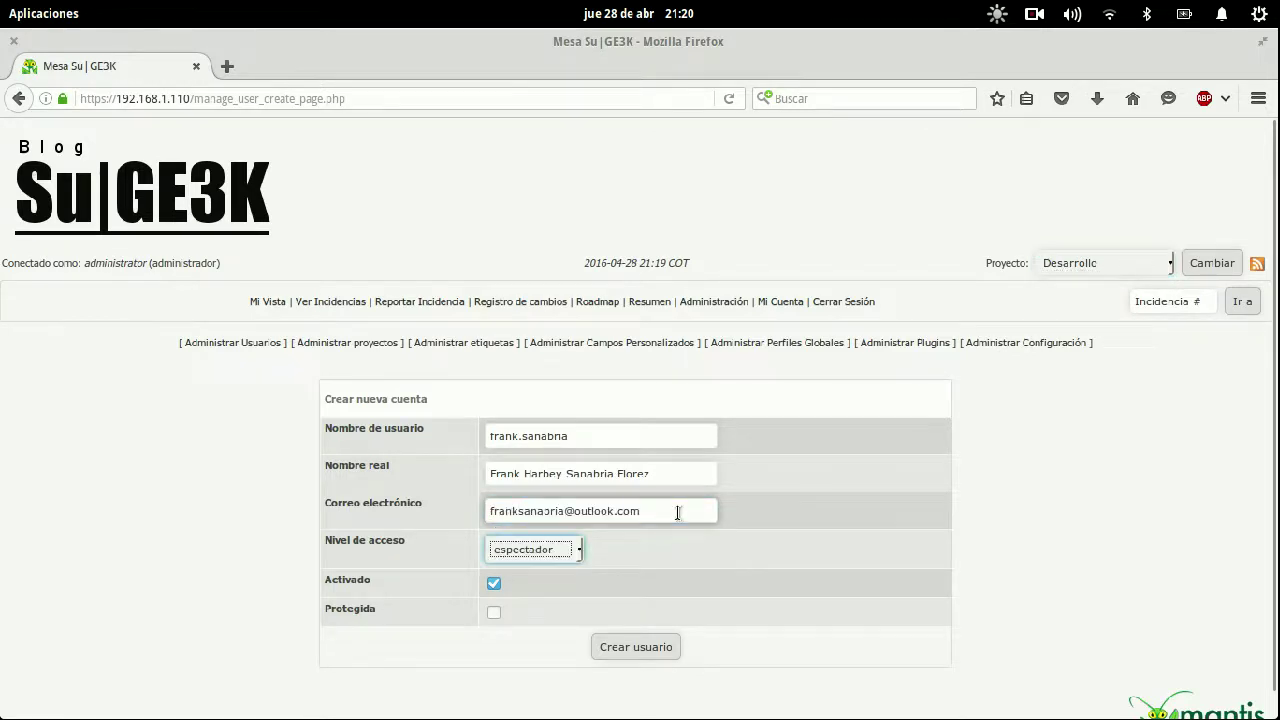
{"action": "left_click", "coordinate": [635, 648]}
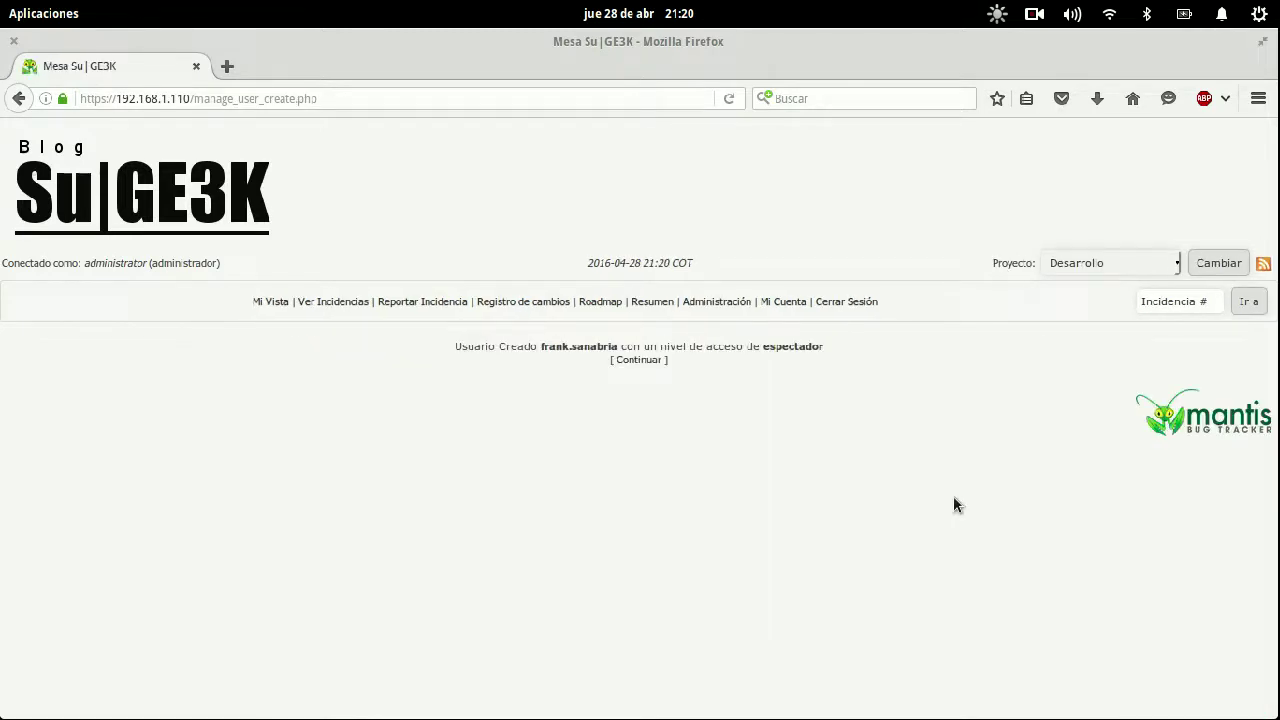
{"action": "left_click", "coordinate": [648, 361]}
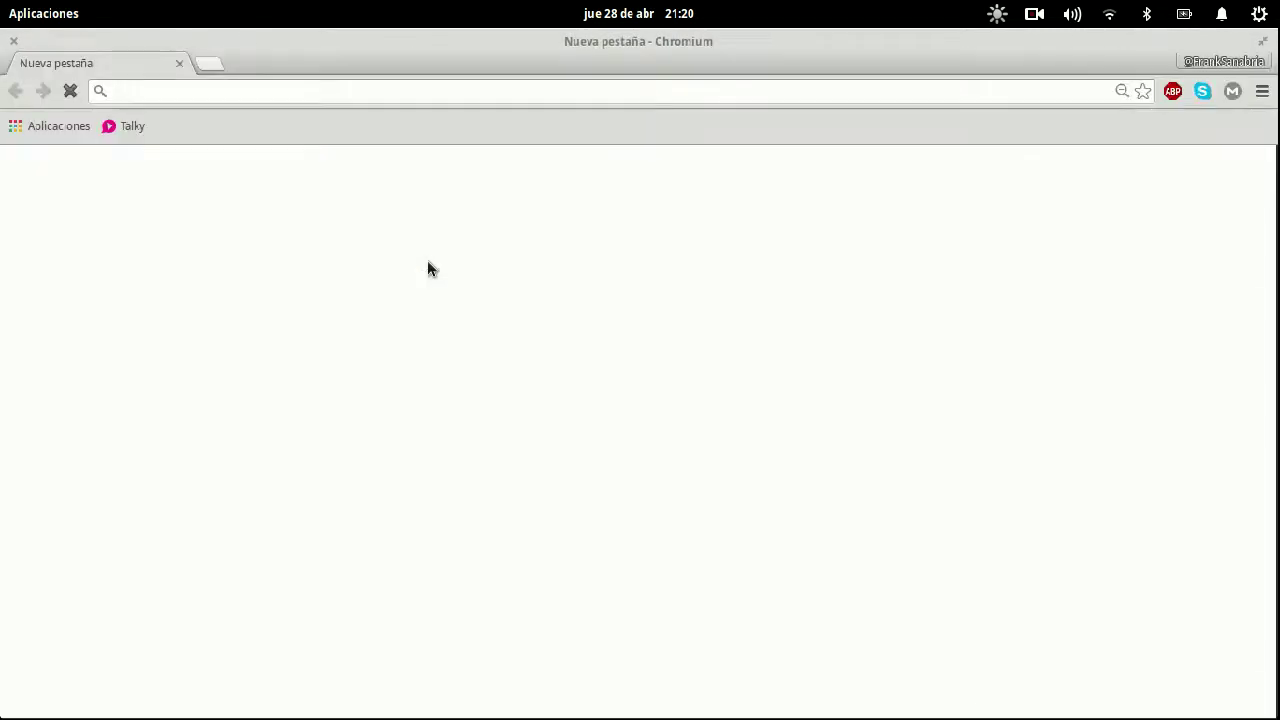
Load outlook.com in Chromium, then bring the ssh terminal window forward.
{"action": "type", "text": "outlook.com"}
{"action": "key", "text": "Return"}
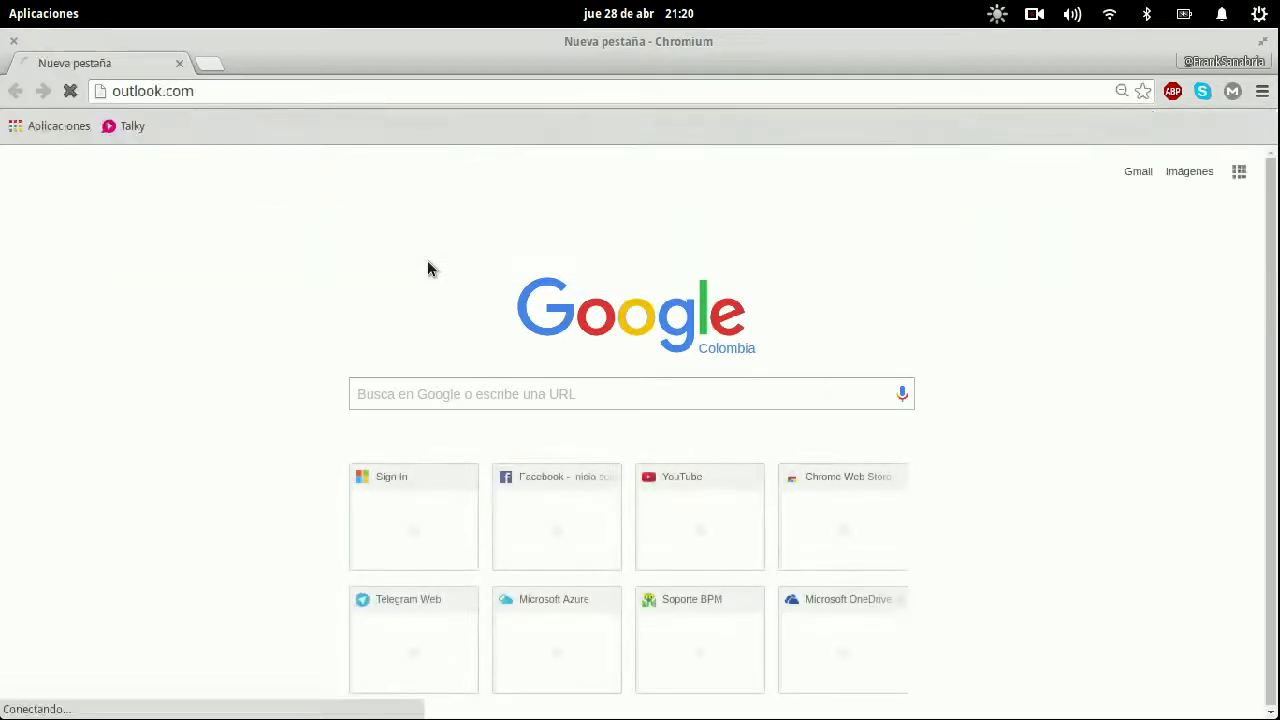
{"action": "key", "text": "super+w"}
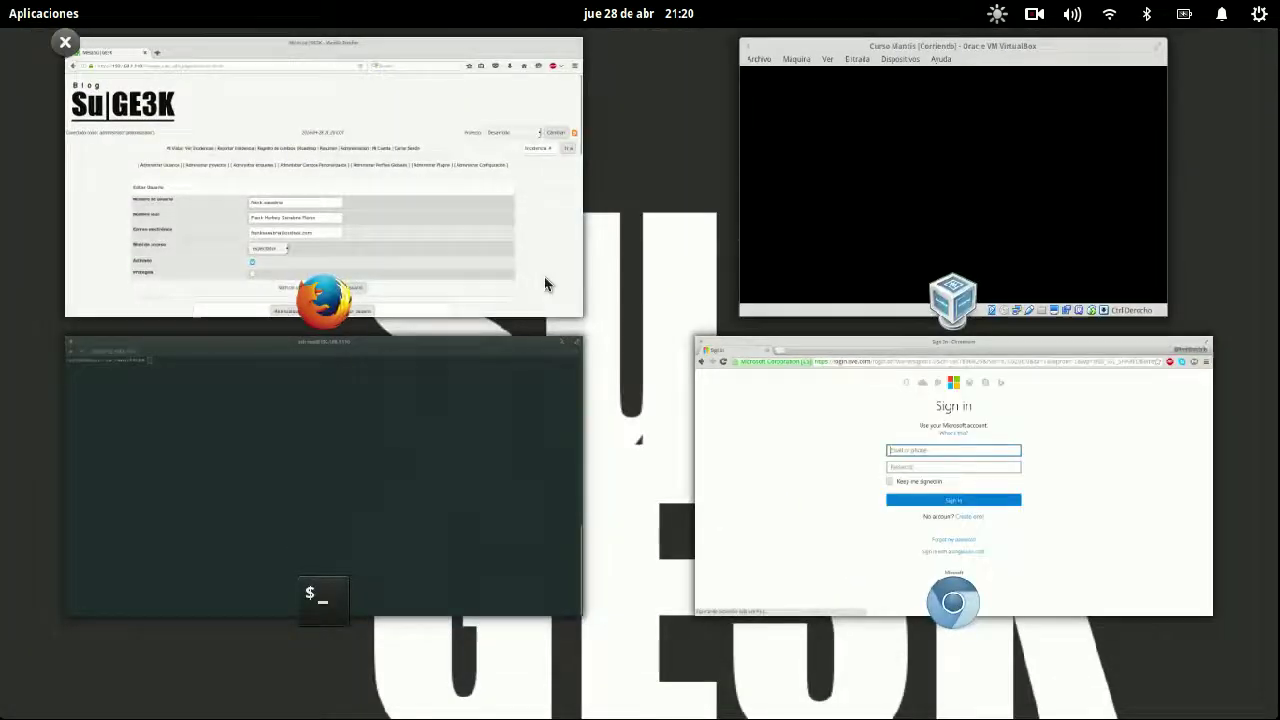
{"action": "left_click", "coordinate": [214, 458]}
Open config_defaults_inc.php in nano and search 'mail' to review the allow_signup settings.
{"action": "type", "text": "nano /"}
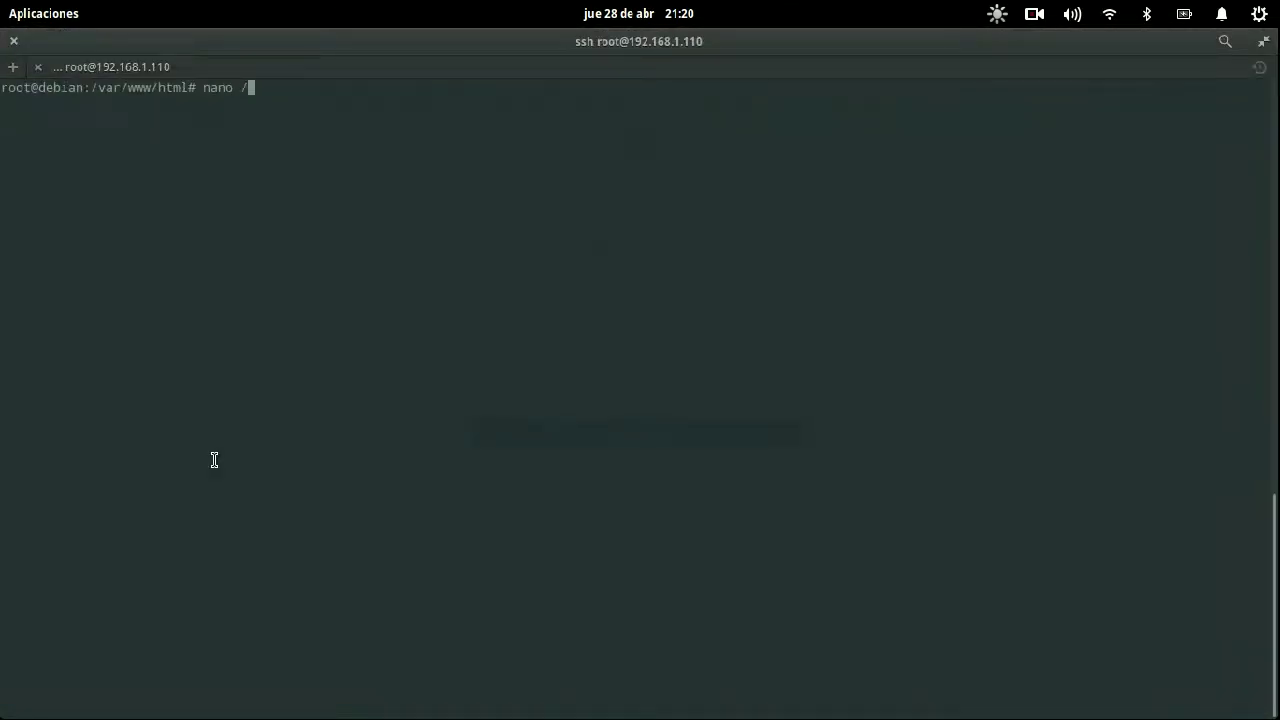
{"action": "type", "text": " config_d"}
{"action": "key", "text": "Tab"}
{"action": "key", "text": "Return"}
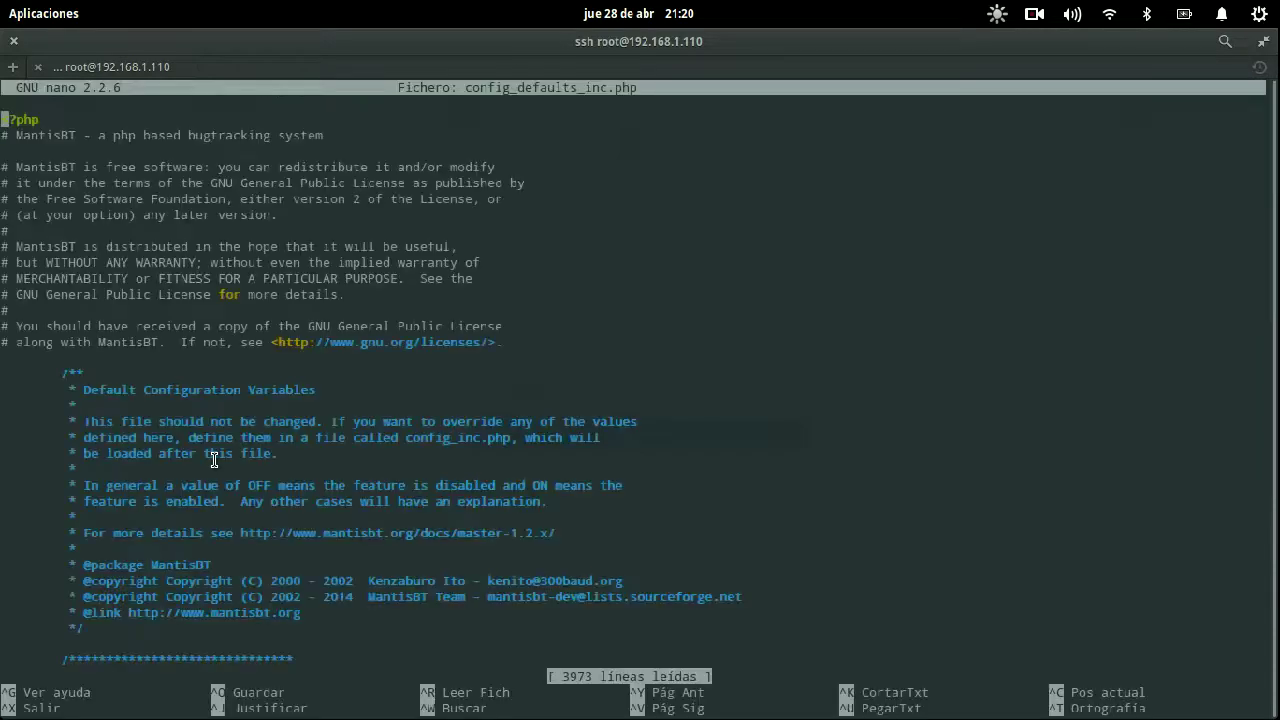
{"action": "key", "text": "ctrl+w"}
{"action": "type", "text": "mail"}
{"action": "key", "text": "Return"}
{"action": "key", "text": "Down"}
{"action": "key", "text": "Down"}
{"action": "key", "text": "Down"}
{"action": "key", "text": "Down"}
{"action": "key", "text": "Down"}
{"action": "key", "text": "Down"}
{"action": "key", "text": "Down"}
{"action": "key", "text": "Down"}
{"action": "key", "text": "Down"}
{"action": "key", "text": "Down"}
{"action": "key", "text": "Down"}
{"action": "key", "text": "Down"}
{"action": "key", "text": "Down"}
{"action": "key", "text": "Down"}
{"action": "key", "text": "Down"}
{"action": "key", "text": "Down"}
{"action": "key", "text": "Down"}
{"action": "key", "text": "Down"}
{"action": "key", "text": "Down"}
{"action": "key", "text": "Up"}
{"action": "key", "text": "Down"}
{"action": "key", "text": "Down"}
{"action": "key", "text": "Down"}
{"action": "key", "text": "Down"}
{"action": "key", "text": "Down"}
{"action": "key", "text": "Down"}
{"action": "key", "text": "Down"}
{"action": "key", "text": "Down"}
{"action": "key", "text": "Down"}
{"action": "key", "text": "Down"}
{"action": "key", "text": "Down"}
{"action": "key", "text": "Down"}
{"action": "key", "text": "Down"}
{"action": "key", "text": "Down"}
{"action": "key", "text": "Down"}
{"action": "key", "text": "Down"}
{"action": "key", "text": "Down"}
{"action": "key", "text": "Down"}
{"action": "key", "text": "Down"}
{"action": "key", "text": "Down"}
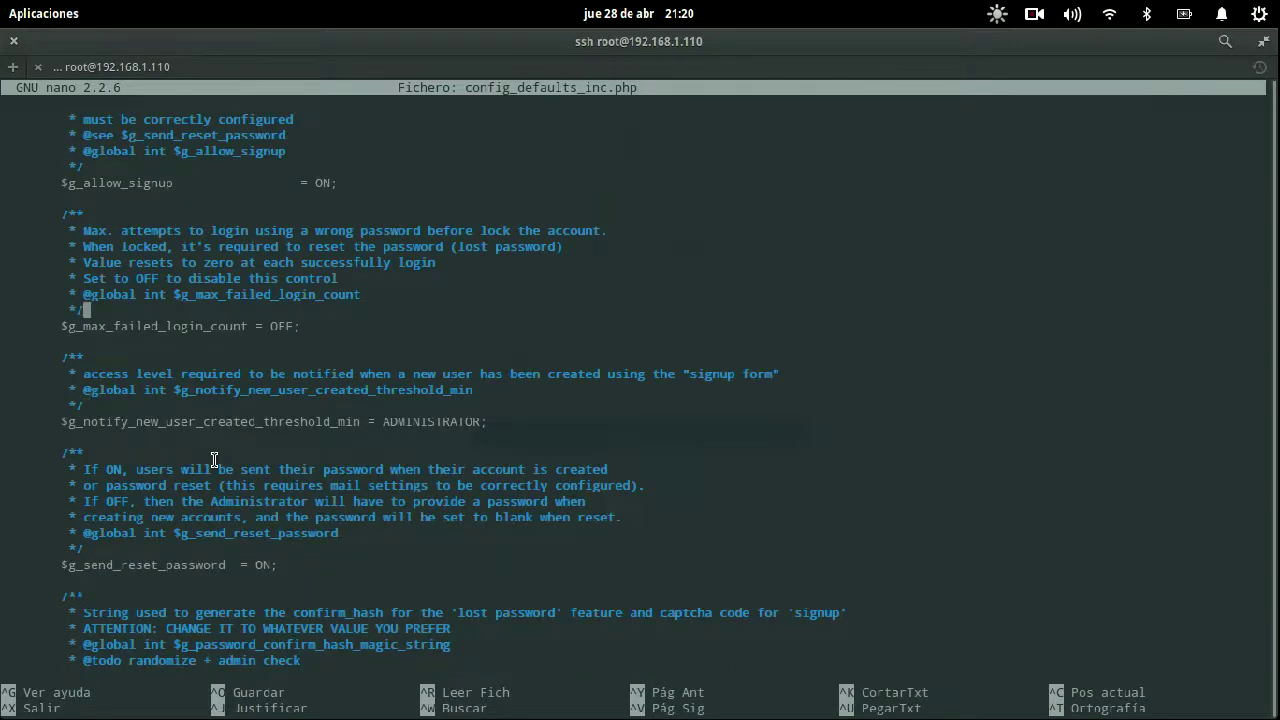
{"action": "key", "text": "Up"}
{"action": "key", "text": "Up"}
{"action": "key", "text": "Up"}
{"action": "key", "text": "Up"}
{"action": "key", "text": "alt+Tab"}
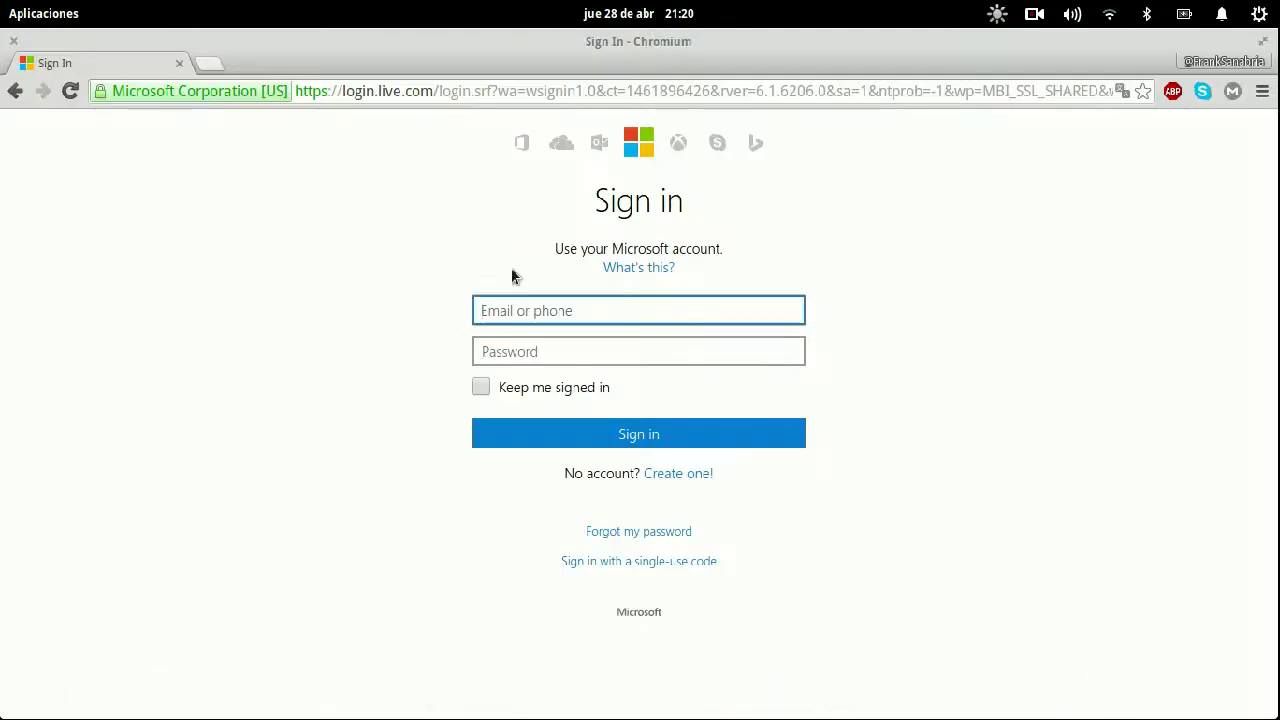
In a new tab, go to the tracker at 192.168.1.110.
{"action": "key", "text": "ctrl+t"}
{"action": "type", "text": "192"}
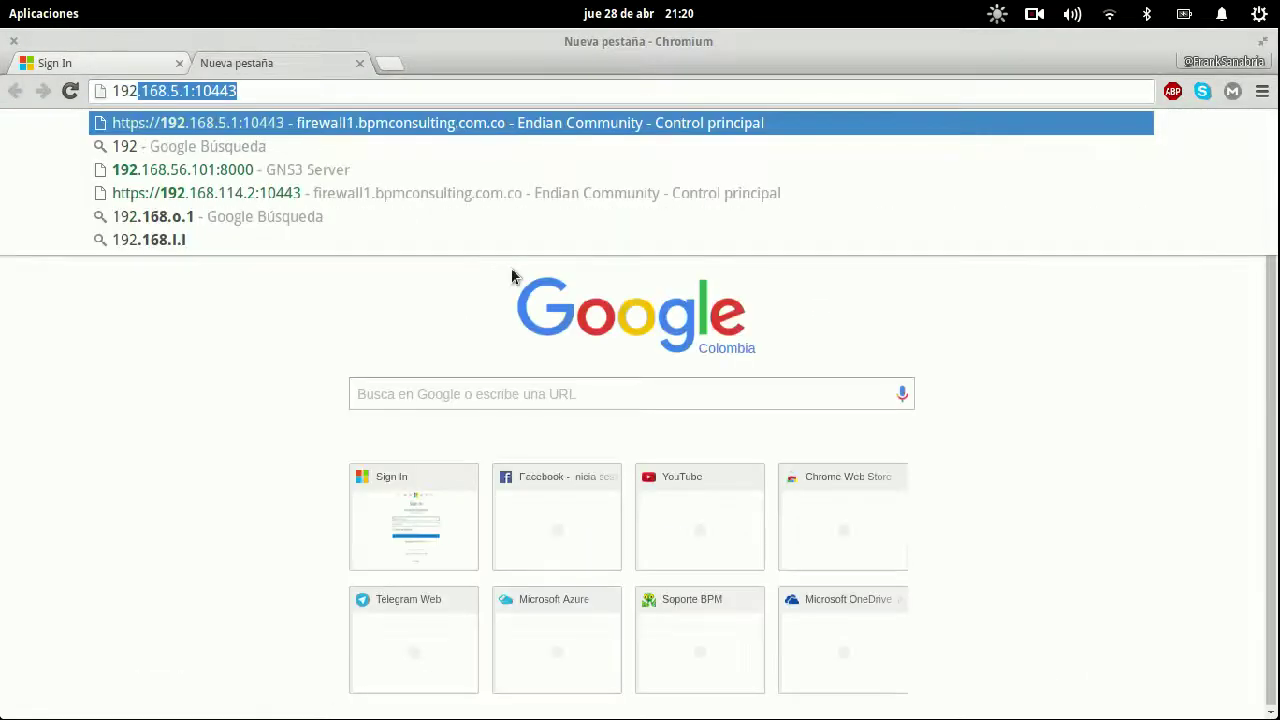
{"action": "key", "text": "Right"}
{"action": "key", "text": "BackSpace"}
{"action": "key", "text": "BackSpace"}
{"action": "key", "text": "BackSpace"}
{"action": "key", "text": "BackSpace"}
{"action": "key", "text": "BackSpace"}
{"action": "key", "text": "BackSpace"}
{"action": "key", "text": "BackSpace"}
{"action": "key", "text": "BackSpace"}
{"action": "key", "text": "BackSpace"}
{"action": "type", "text": "1.110"}
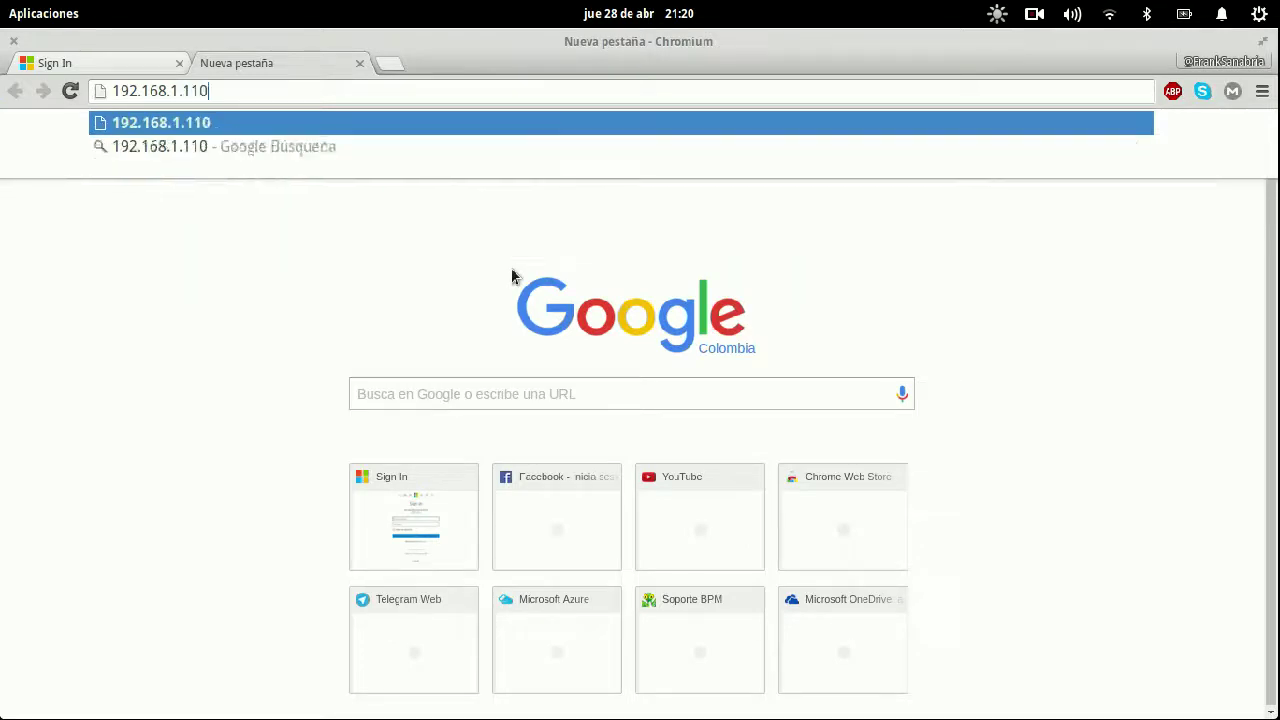
{"action": "key", "text": "Return"}
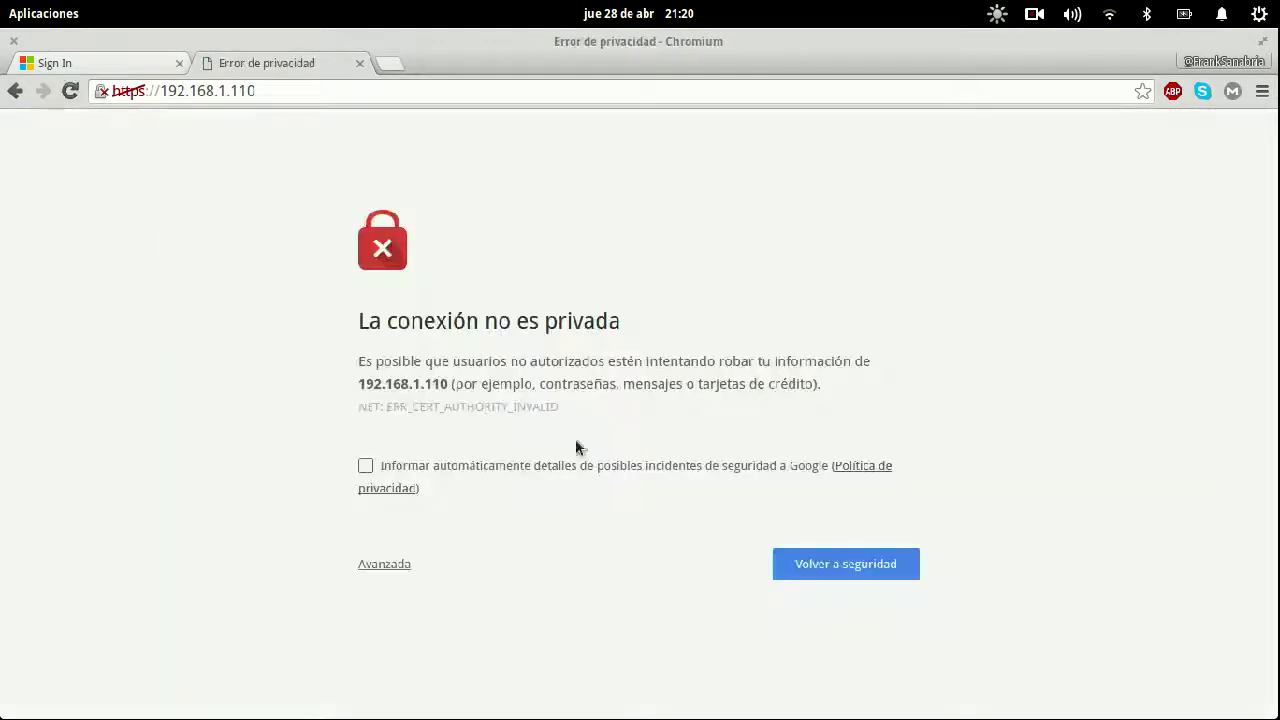
Bypass the certificate warning, view the new-account signup form, and return to login.
{"action": "left_click", "coordinate": [385, 566]}
{"action": "scroll", "coordinate": [606, 560], "scroll_direction": "down", "scroll_amount": 2}
{"action": "left_click", "coordinate": [462, 656]}
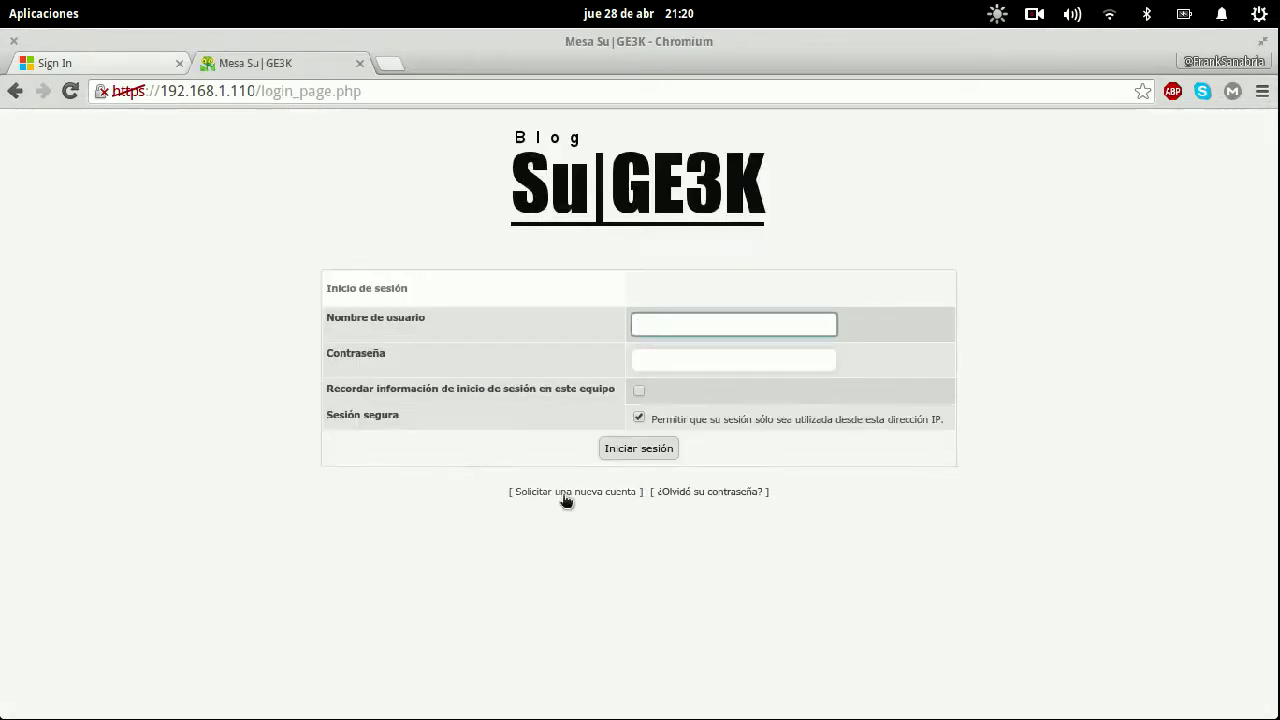
{"action": "left_click", "coordinate": [602, 492]}
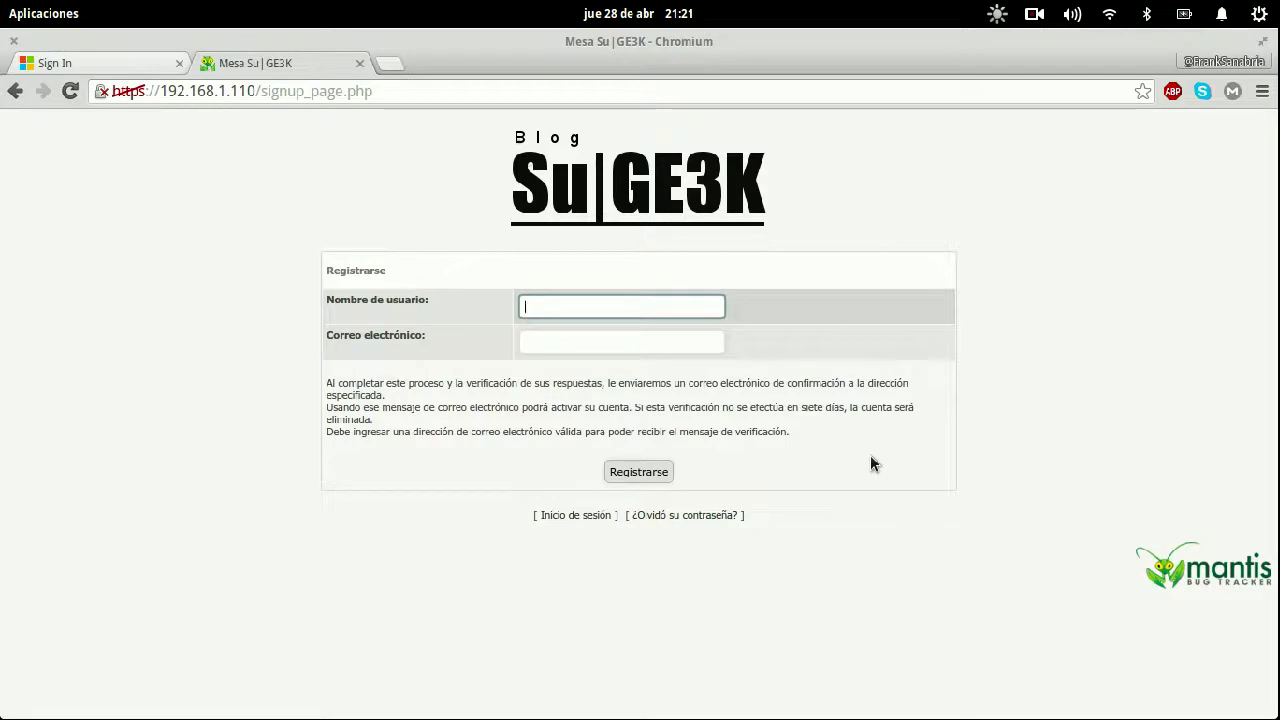
{"action": "left_click", "coordinate": [591, 515]}
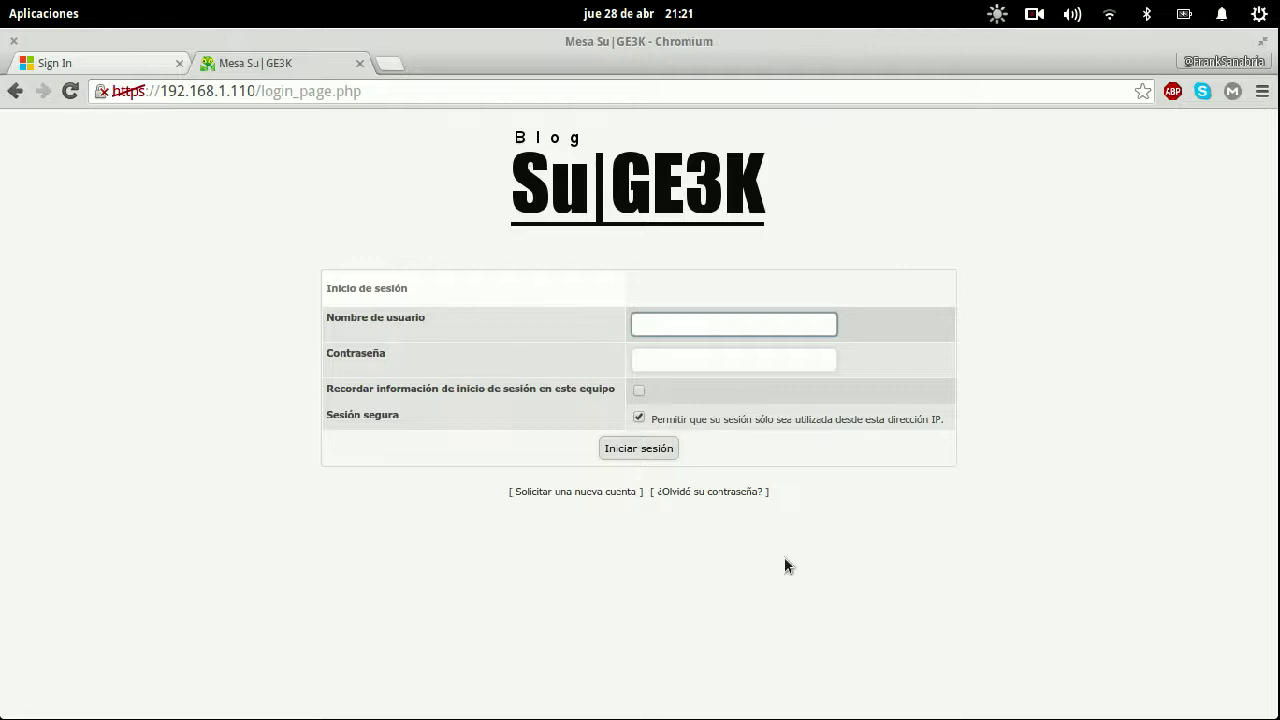
Copy the $g_allow_signup = ON; line from config_defaults_inc.php.
{"action": "key", "text": "alt+Tab"}
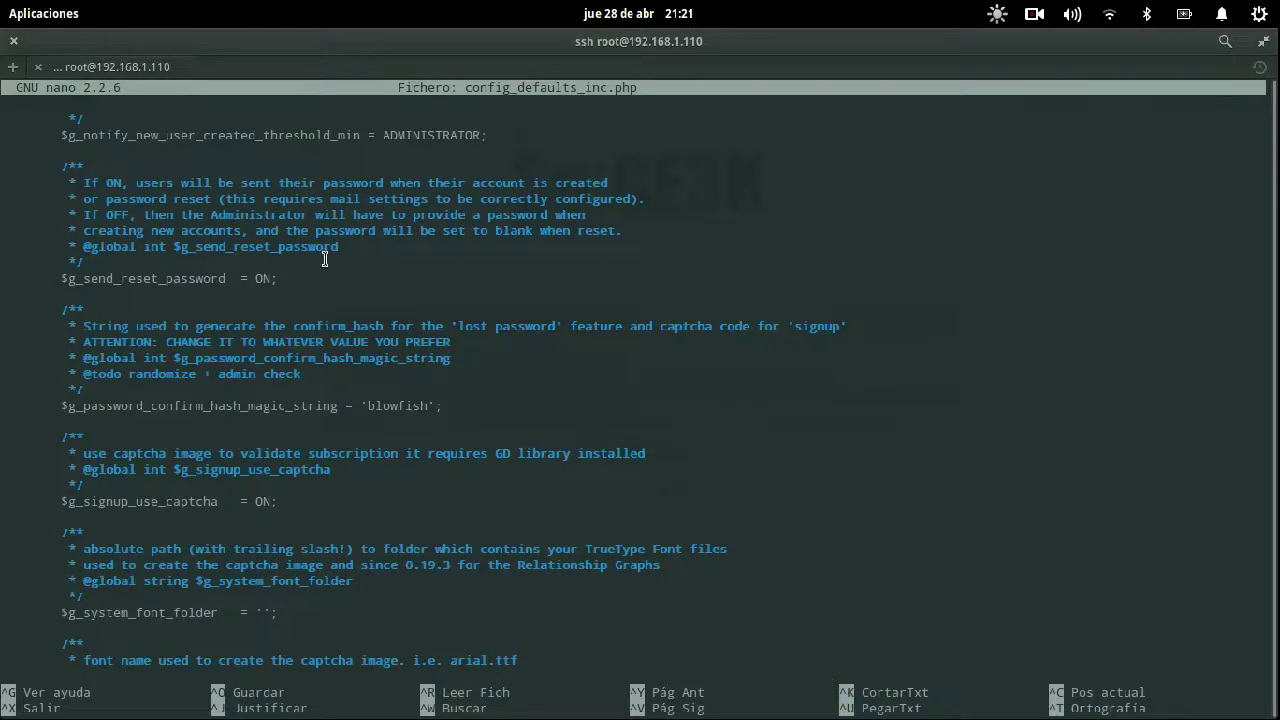
{"action": "scroll", "coordinate": [345, 253], "scroll_direction": "up", "scroll_amount": 12}
{"action": "left_click_drag", "start_coordinate": [356, 180], "coordinate": [54, 188]}
{"action": "right_click", "coordinate": [54, 188]}
{"action": "left_click", "coordinate": [100, 197]}
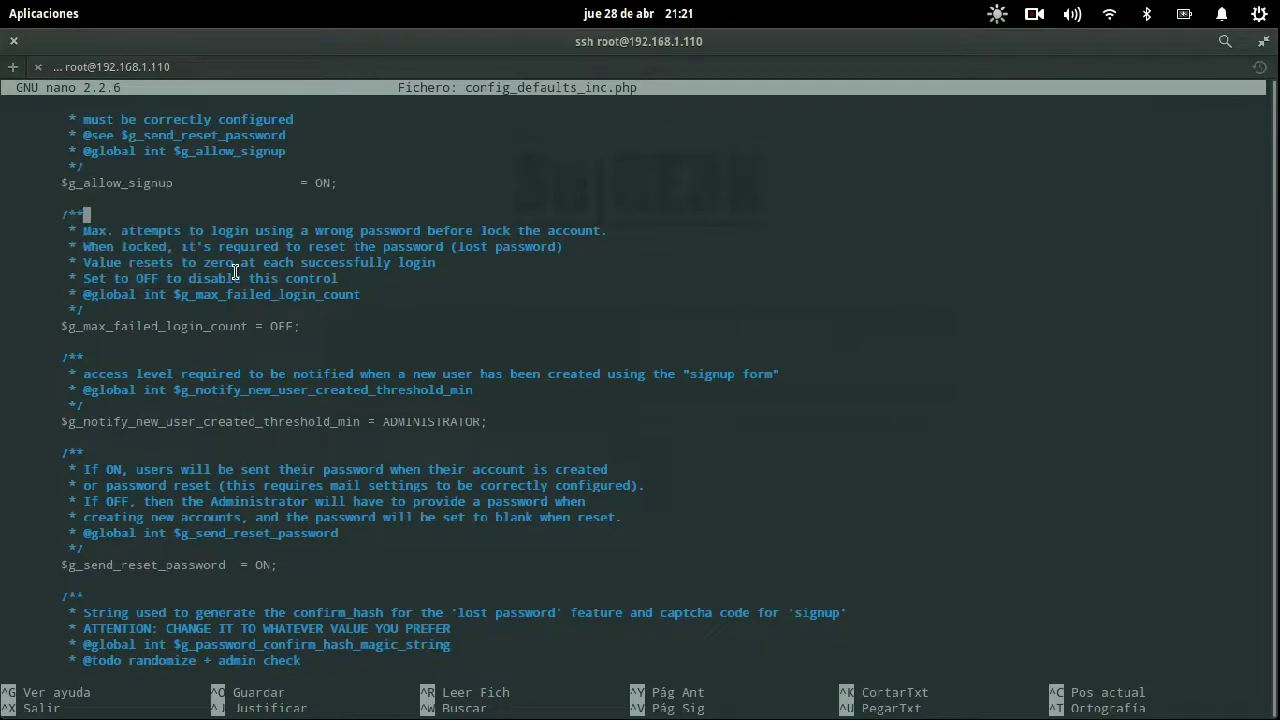
Paste the line into config_inc.php as $g_allow_signup = OFF; and save.
{"action": "key", "text": "ctrl+x"}
{"action": "key", "text": "Up"}
{"action": "key", "text": "Up"}
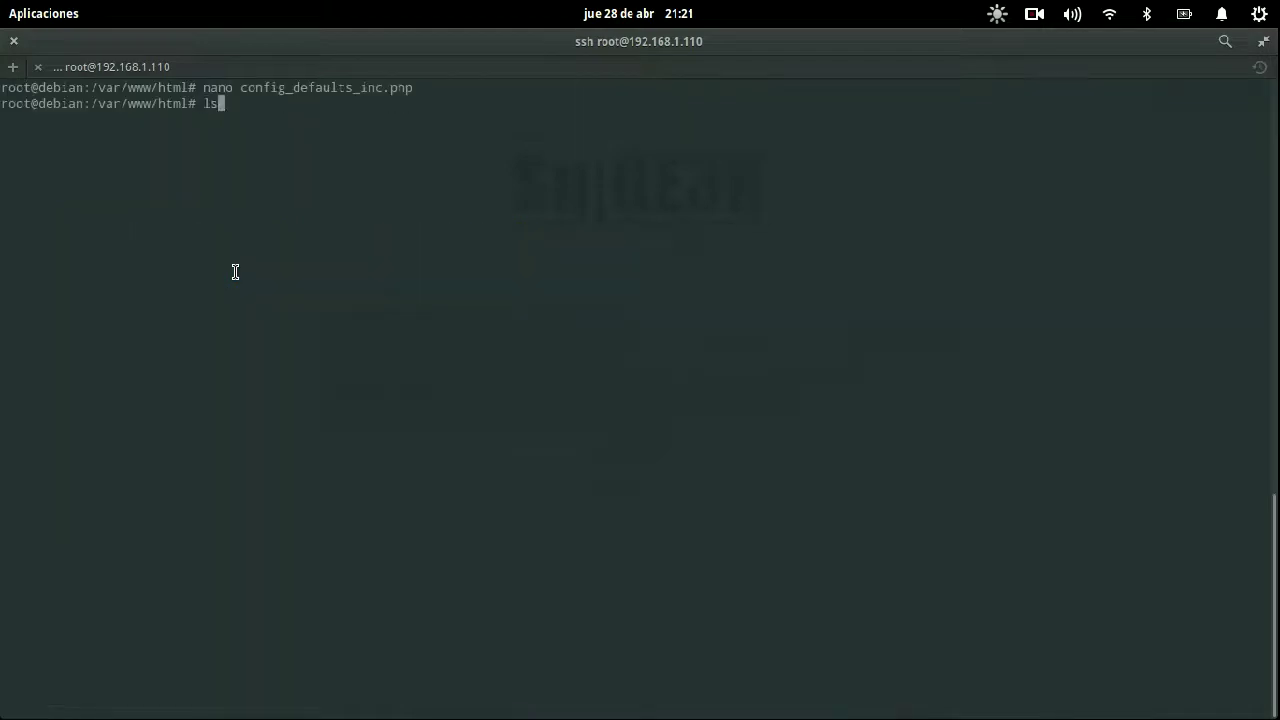
{"action": "key", "text": "Down"}
{"action": "key", "text": "BackSpace"}
{"action": "key", "text": "BackSpace"}
{"action": "key", "text": "BackSpace"}
{"action": "key", "text": "BackSpace"}
{"action": "key", "text": "BackSpace"}
{"action": "key", "text": "BackSpace"}
{"action": "key", "text": "BackSpace"}
{"action": "key", "text": "BackSpace"}
{"action": "key", "text": "BackSpace"}
{"action": "key", "text": "BackSpace"}
{"action": "key", "text": "BackSpace"}
{"action": "key", "text": "BackSpace"}
{"action": "key", "text": "BackSpace"}
{"action": "key", "text": "BackSpace"}
{"action": "key", "text": "BackSpace"}
{"action": "key", "text": "BackSpace"}
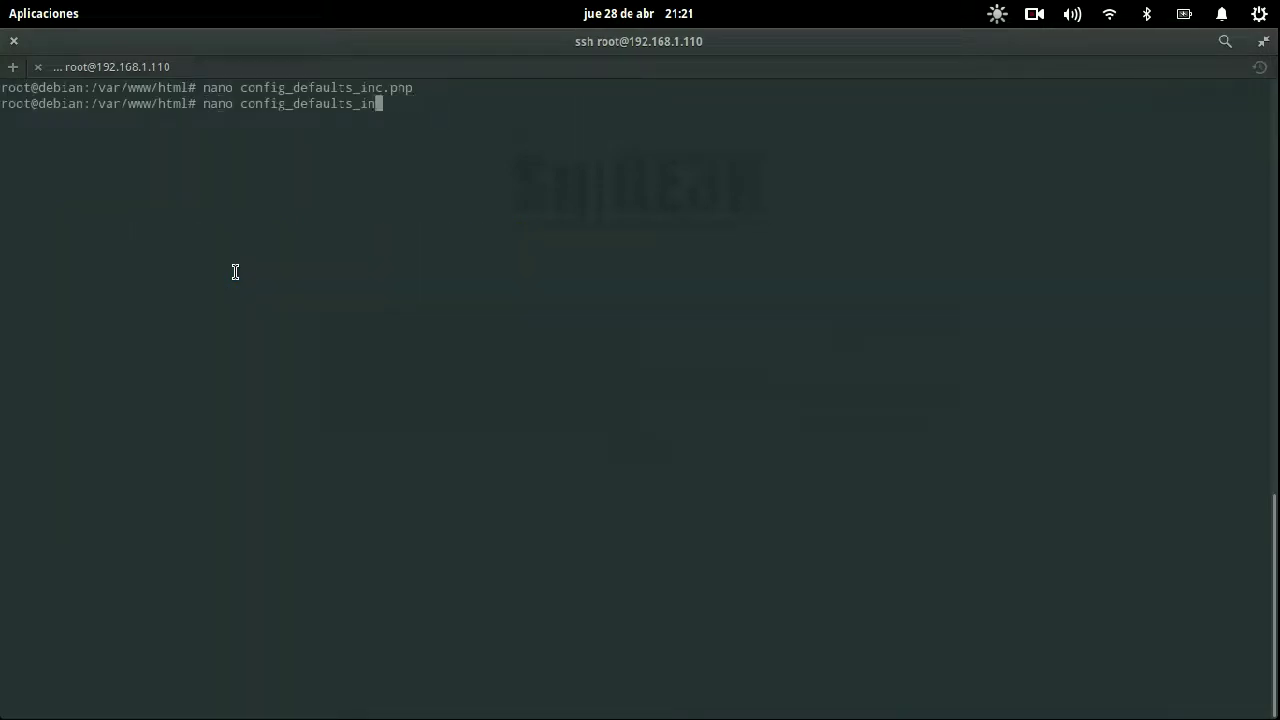
{"action": "type", "text": "inc.php"}
{"action": "key", "text": "Return"}
{"action": "key", "text": "Down"}
{"action": "key", "text": "Down"}
{"action": "key", "text": "Down"}
{"action": "key", "text": "Down"}
{"action": "key", "text": "Down"}
{"action": "key", "text": "Down"}
{"action": "key", "text": "Down"}
{"action": "key", "text": "Down"}
{"action": "key", "text": "Down"}
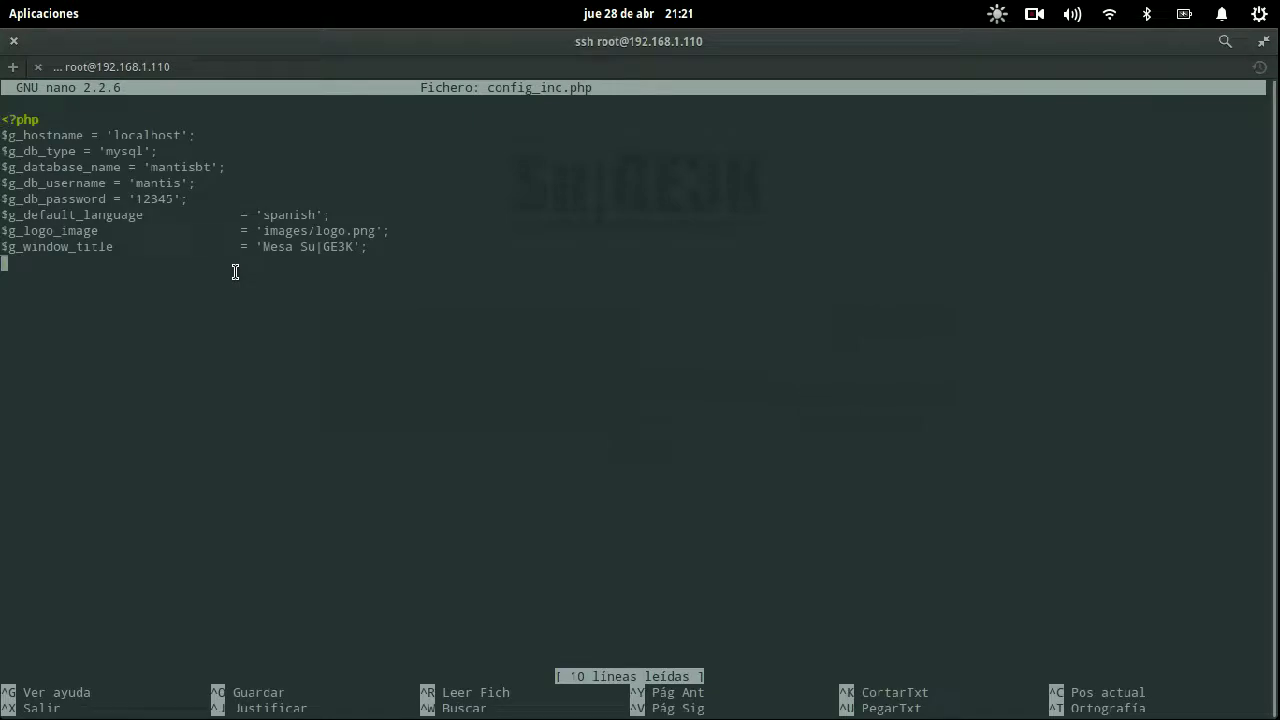
{"action": "key", "text": "ctrl+shift+v"}
{"action": "key", "text": "BackSpace"}
{"action": "key", "text": "BackSpace"}
{"action": "type", "text": "FF;"}
{"action": "key", "text": "ctrl+o"}
{"action": "key", "text": "Return"}
Reload the login page to confirm signup is gone, then reopen config_defaults_inc.php.
{"action": "key", "text": "alt+Tab"}
{"action": "key", "text": "F5"}
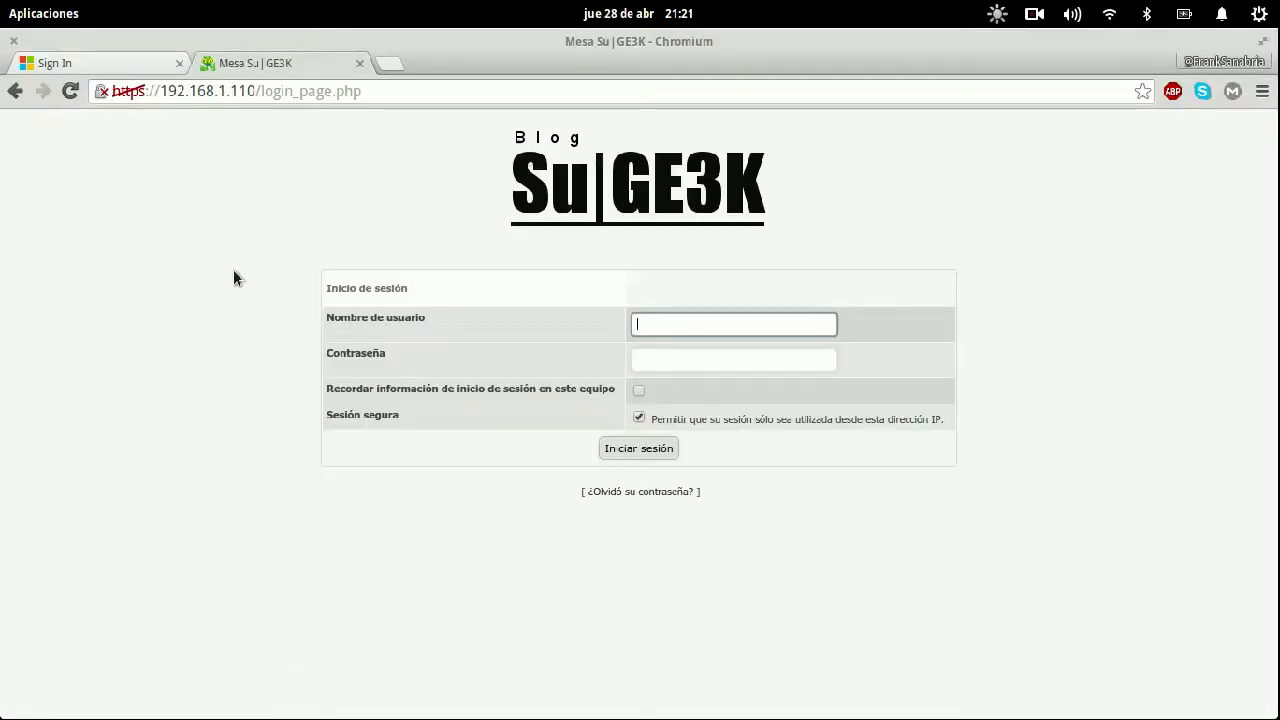
{"action": "key", "text": "alt+Tab"}
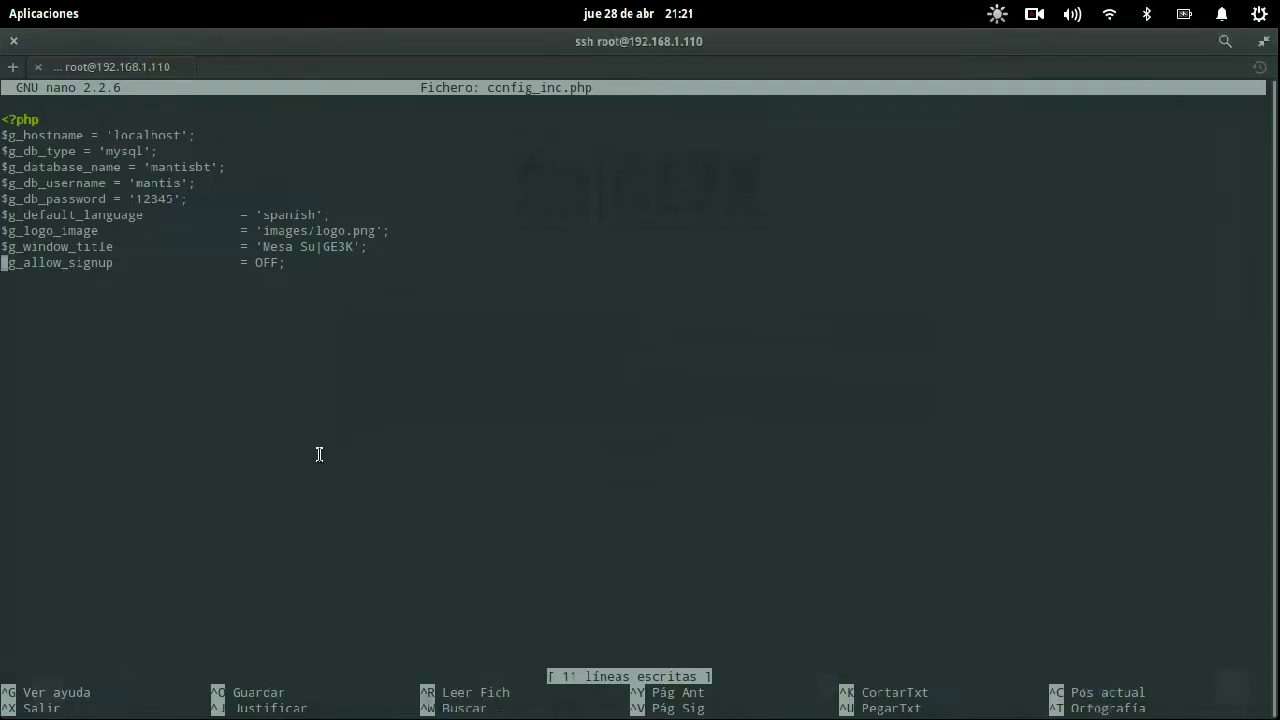
{"action": "key", "text": "ctrl+x"}
{"action": "key", "text": "Up"}
{"action": "key", "text": "Up"}
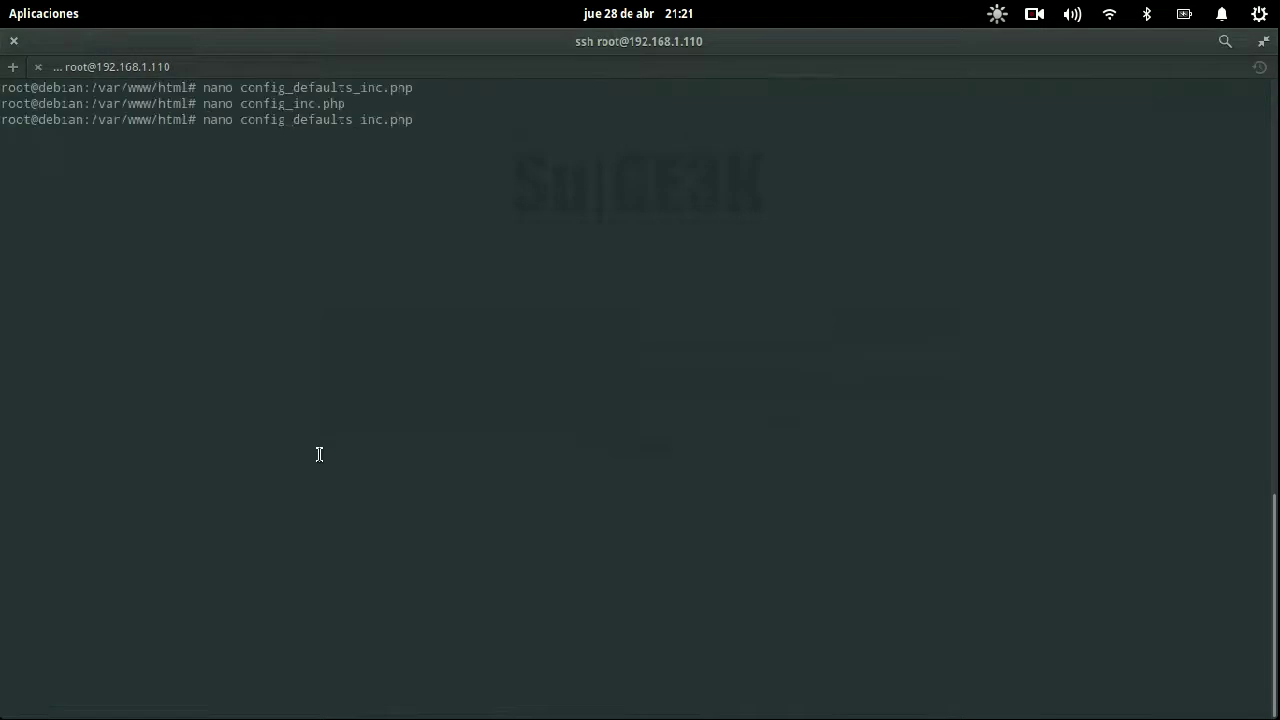
{"action": "key", "text": "Return"}
Search 'mail' and read through the Email Settings and notification defaults.
{"action": "key", "text": "ctrl+w"}
{"action": "type", "text": "mail"}
{"action": "key", "text": "Return"}
{"action": "key", "text": "Down"}
{"action": "key", "text": "Down"}
{"action": "key", "text": "Down"}
{"action": "key", "text": "Down"}
{"action": "key", "text": "Down"}
{"action": "key", "text": "Down"}
{"action": "key", "text": "Down"}
{"action": "key", "text": "Down"}
{"action": "key", "text": "Down"}
{"action": "key", "text": "Down"}
{"action": "key", "text": "Down"}
{"action": "key", "text": "Down"}
{"action": "key", "text": "Down"}
{"action": "key", "text": "Down"}
{"action": "key", "text": "Down"}
{"action": "key", "text": "Down"}
{"action": "key", "text": "Down"}
{"action": "key", "text": "Down"}
{"action": "key", "text": "Down"}
{"action": "key", "text": "Down"}
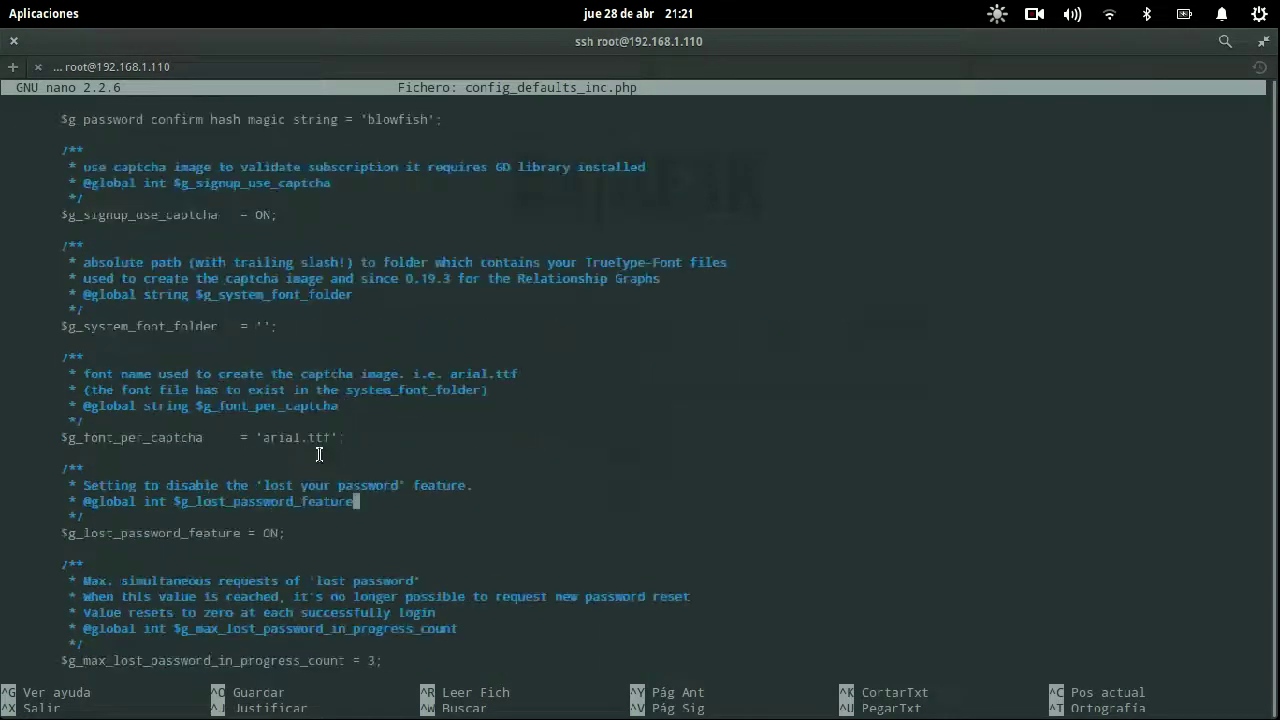
{"action": "key", "text": "Down"}
{"action": "key", "text": "Down"}
{"action": "key", "text": "Down"}
{"action": "key", "text": "Down"}
{"action": "key", "text": "Down"}
{"action": "key", "text": "Down"}
{"action": "key", "text": "Down"}
{"action": "key", "text": "Down"}
{"action": "key", "text": "Down"}
{"action": "key", "text": "Down"}
{"action": "key", "text": "Down"}
{"action": "key", "text": "Down"}
{"action": "key", "text": "Down"}
{"action": "key", "text": "Down"}
{"action": "key", "text": "Down"}
{"action": "key", "text": "Down"}
{"action": "key", "text": "Down"}
{"action": "key", "text": "Down"}
{"action": "key", "text": "Down"}
{"action": "key", "text": "Down"}
{"action": "key", "text": "Down"}
{"action": "key", "text": "Down"}
{"action": "key", "text": "Down"}
{"action": "key", "text": "Down"}
{"action": "key", "text": "Down"}
{"action": "key", "text": "Down"}
{"action": "key", "text": "Up"}
{"action": "key", "text": "Up"}
{"action": "key", "text": "End"}
{"action": "key", "text": "Down"}
{"action": "key", "text": "Down"}
{"action": "key", "text": "Down"}
{"action": "key", "text": "Down"}
{"action": "key", "text": "Down"}
{"action": "key", "text": "Down"}
{"action": "key", "text": "Down"}
{"action": "key", "text": "Down"}
{"action": "key", "text": "Down"}
{"action": "key", "text": "Down"}
{"action": "key", "text": "Down"}
{"action": "key", "text": "Down"}
{"action": "key", "text": "Down"}
{"action": "key", "text": "Down"}
{"action": "key", "text": "Down"}
{"action": "key", "text": "Down"}
{"action": "key", "text": "Down"}
{"action": "key", "text": "Down"}
{"action": "key", "text": "Down"}
{"action": "key", "text": "Down"}
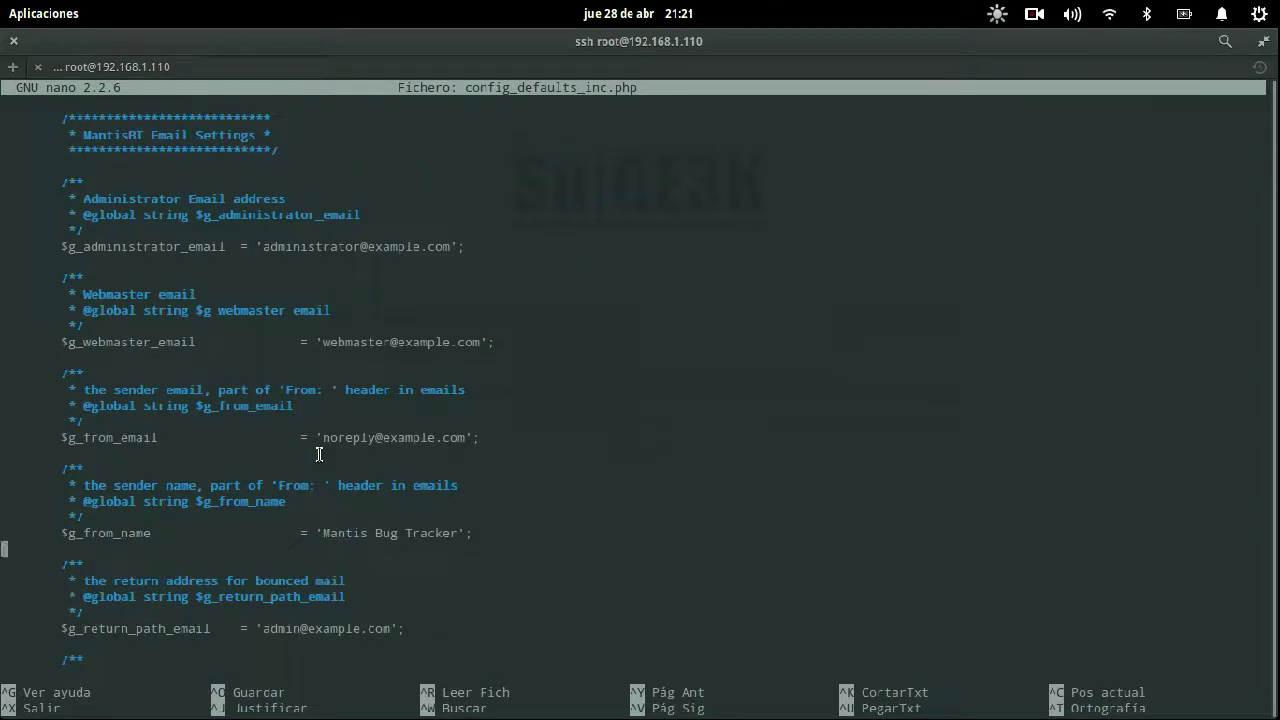
{"action": "key", "text": "Down"}
{"action": "key", "text": "Down"}
{"action": "key", "text": "Down"}
{"action": "key", "text": "Down"}
{"action": "key", "text": "Down"}
{"action": "key", "text": "Down"}
{"action": "key", "text": "Down"}
{"action": "key", "text": "Down"}
{"action": "key", "text": "Down"}
{"action": "key", "text": "Down"}
{"action": "key", "text": "Down"}
{"action": "key", "text": "Down"}
{"action": "key", "text": "Down"}
{"action": "key", "text": "Down"}
{"action": "key", "text": "Down"}
{"action": "key", "text": "Down"}
{"action": "key", "text": "Down"}
{"action": "key", "text": "Down"}
{"action": "key", "text": "Down"}
{"action": "key", "text": "Down"}
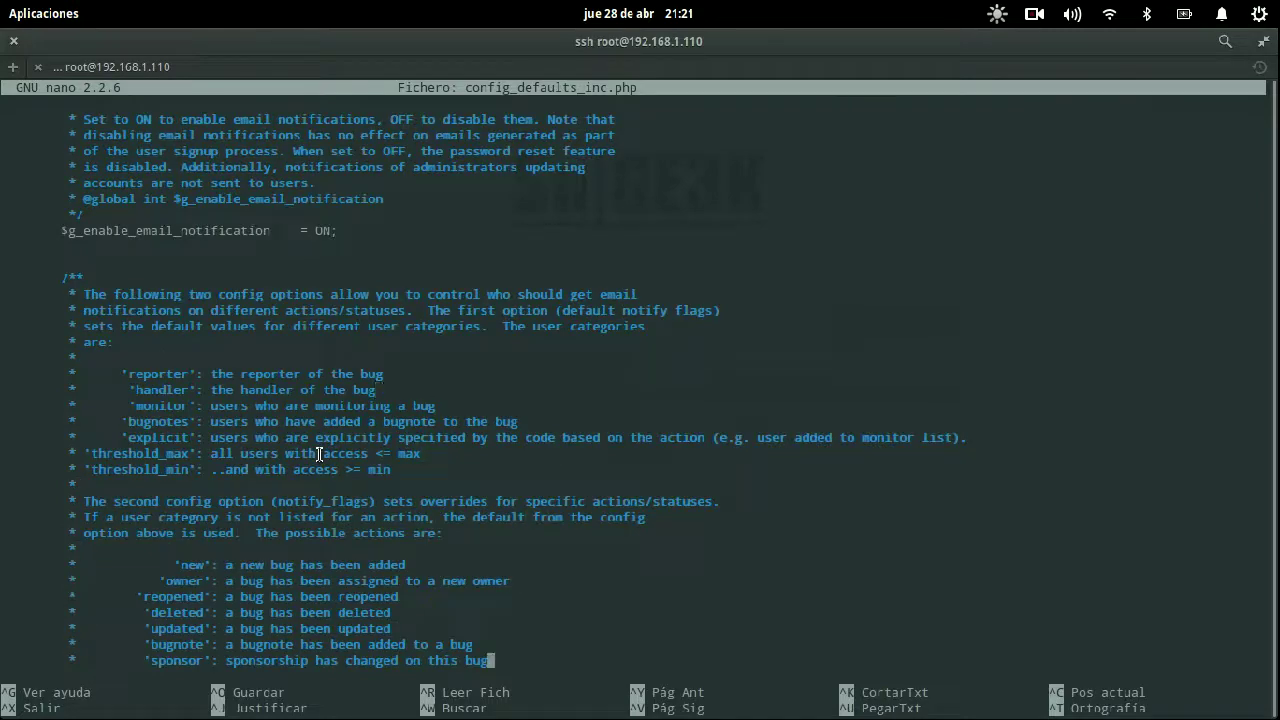
{"action": "key", "text": "Down"}
{"action": "key", "text": "Down"}
{"action": "key", "text": "Down"}
{"action": "key", "text": "Down"}
{"action": "key", "text": "Down"}
{"action": "key", "text": "Down"}
{"action": "key", "text": "Down"}
{"action": "key", "text": "Down"}
{"action": "key", "text": "Down"}
{"action": "key", "text": "Down"}
{"action": "key", "text": "Down"}
{"action": "key", "text": "Down"}
{"action": "key", "text": "Down"}
{"action": "key", "text": "Down"}
{"action": "key", "text": "Down"}
{"action": "key", "text": "Down"}
{"action": "key", "text": "Down"}
{"action": "key", "text": "Down"}
{"action": "key", "text": "Down"}
{"action": "key", "text": "Down"}
{"action": "key", "text": "Down"}
Search 'smtp' and review phpMailer method, SMTP host localhost, empty credentials and port 25.
{"action": "key", "text": "ctrl+w"}
{"action": "type", "text": "sm"}
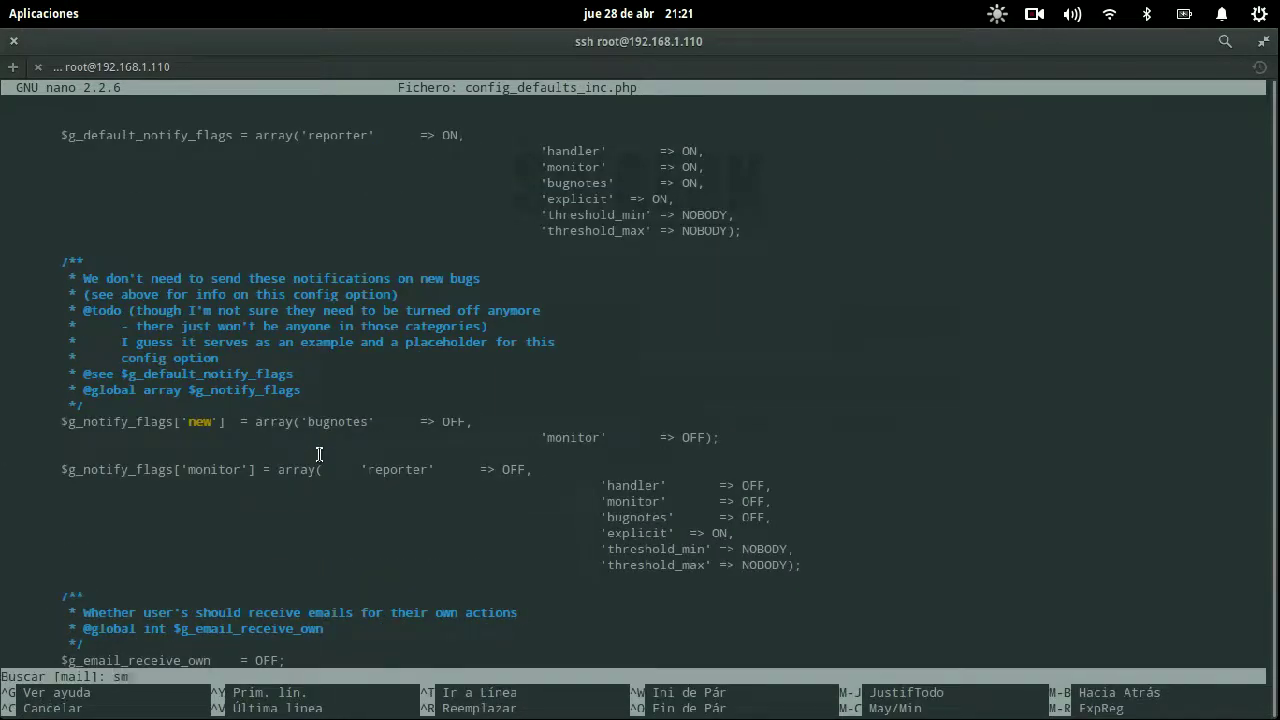
{"action": "type", "text": "tp"}
{"action": "key", "text": "Return"}
{"action": "key", "text": "Down"}
{"action": "key", "text": "Down"}
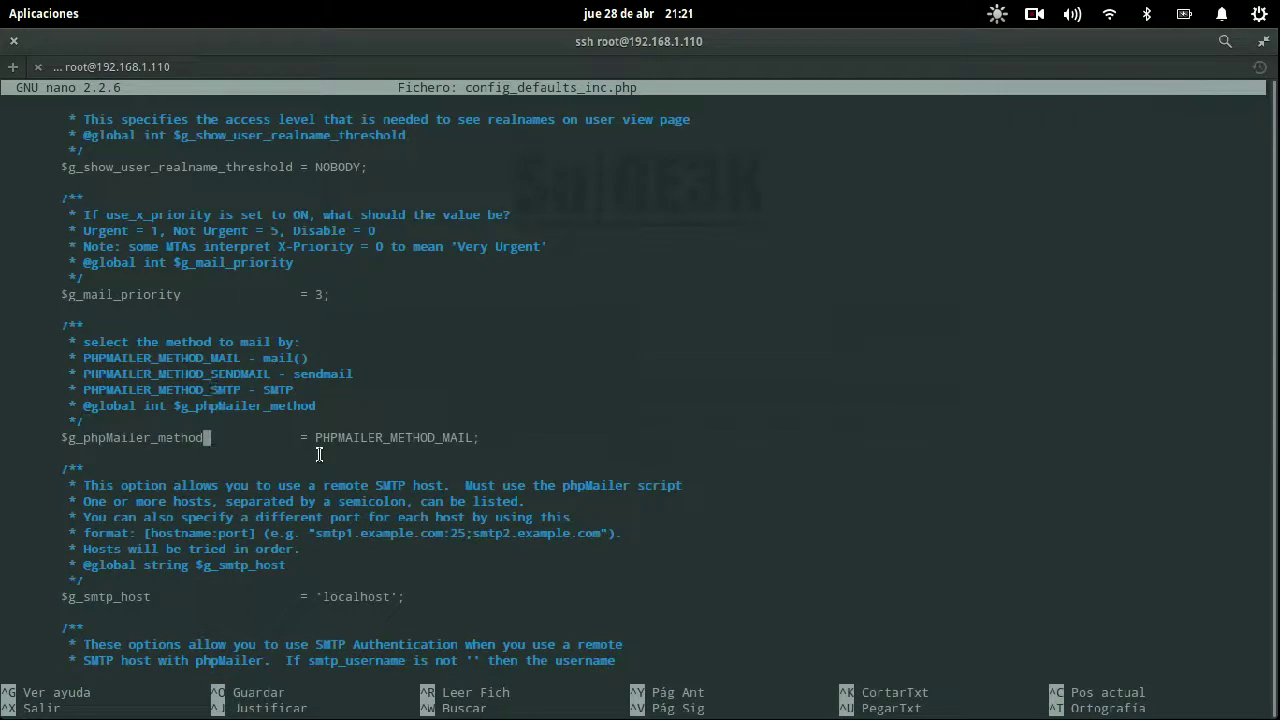
{"action": "key", "text": "End"}
{"action": "key", "text": "Down"}
{"action": "key", "text": "Down"}
{"action": "key", "text": "Down"}
{"action": "key", "text": "Down"}
{"action": "key", "text": "Down"}
{"action": "key", "text": "Down"}
{"action": "key", "text": "Down"}
{"action": "key", "text": "Down"}
{"action": "key", "text": "Down"}
{"action": "key", "text": "Down"}
{"action": "key", "text": "Down"}
{"action": "key", "text": "Down"}
{"action": "key", "text": "Down"}
{"action": "key", "text": "Down"}
{"action": "key", "text": "Down"}
{"action": "key", "text": "Down"}
{"action": "key", "text": "Down"}
{"action": "key", "text": "Down"}
{"action": "key", "text": "Down"}
{"action": "key", "text": "Down"}
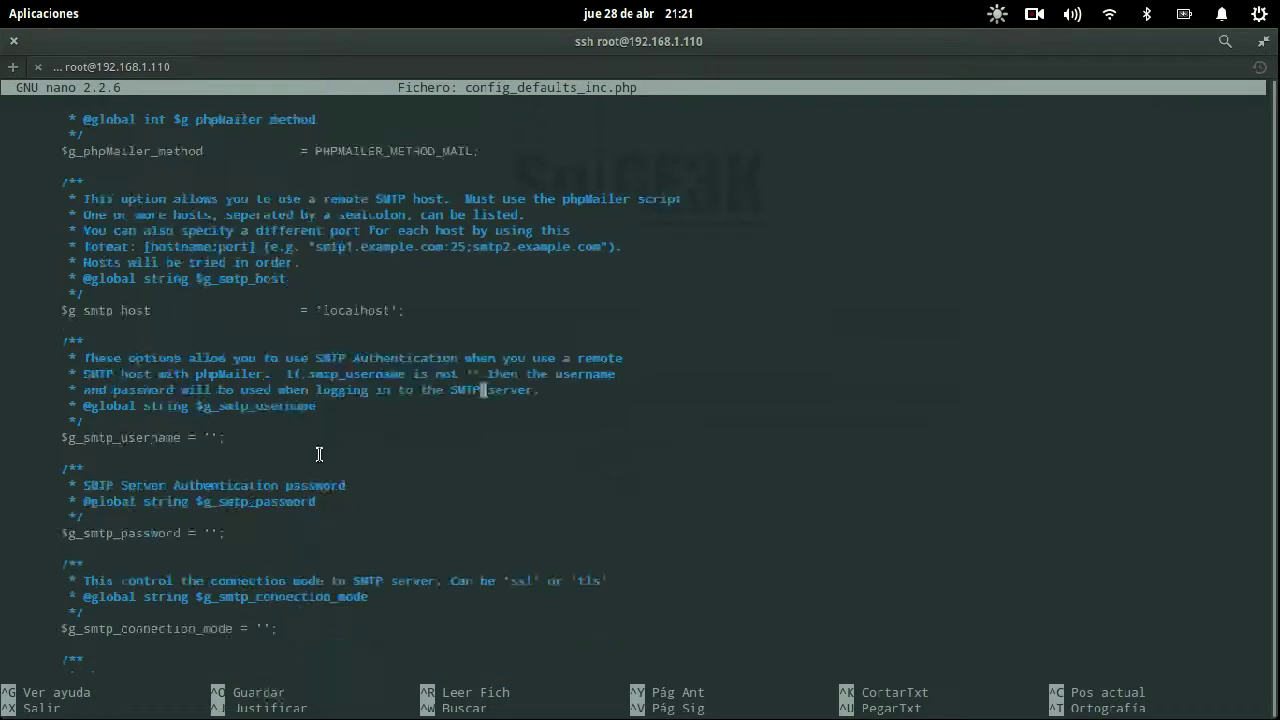
{"action": "key", "text": "Down"}
{"action": "key", "text": "Up"}
{"action": "key", "text": "Up"}
{"action": "key", "text": "Up"}
{"action": "key", "text": "Up"}
{"action": "key", "text": "Up"}
{"action": "key", "text": "Up"}
{"action": "key", "text": "Up"}
{"action": "key", "text": "Up"}
{"action": "key", "text": "Up"}
{"action": "key", "text": "Up"}
{"action": "key", "text": "Up"}
{"action": "key", "text": "Up"}
{"action": "key", "text": "Up"}
{"action": "key", "text": "Up"}
{"action": "key", "text": "Up"}
{"action": "key", "text": "Up"}
{"action": "key", "text": "Up"}
{"action": "key", "text": "Up"}
{"action": "key", "text": "Up"}
{"action": "key", "text": "Up"}
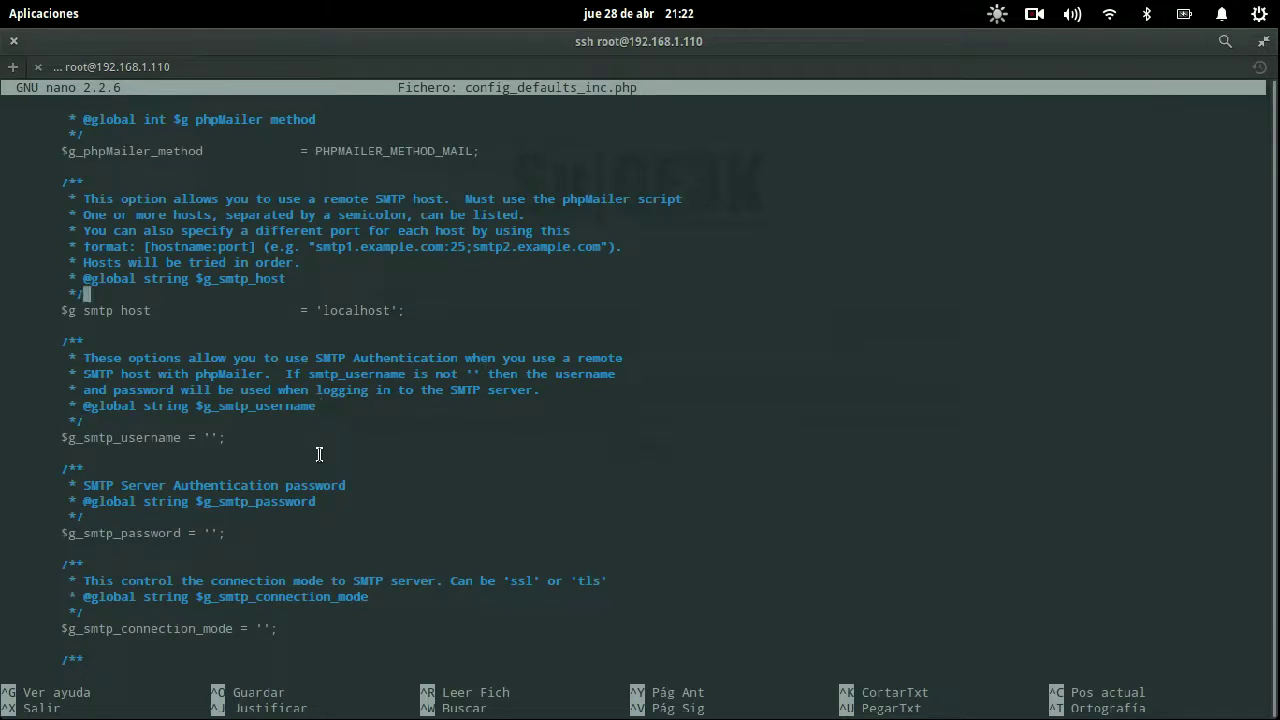
{"action": "key", "text": "Up"}
{"action": "key", "text": "Up"}
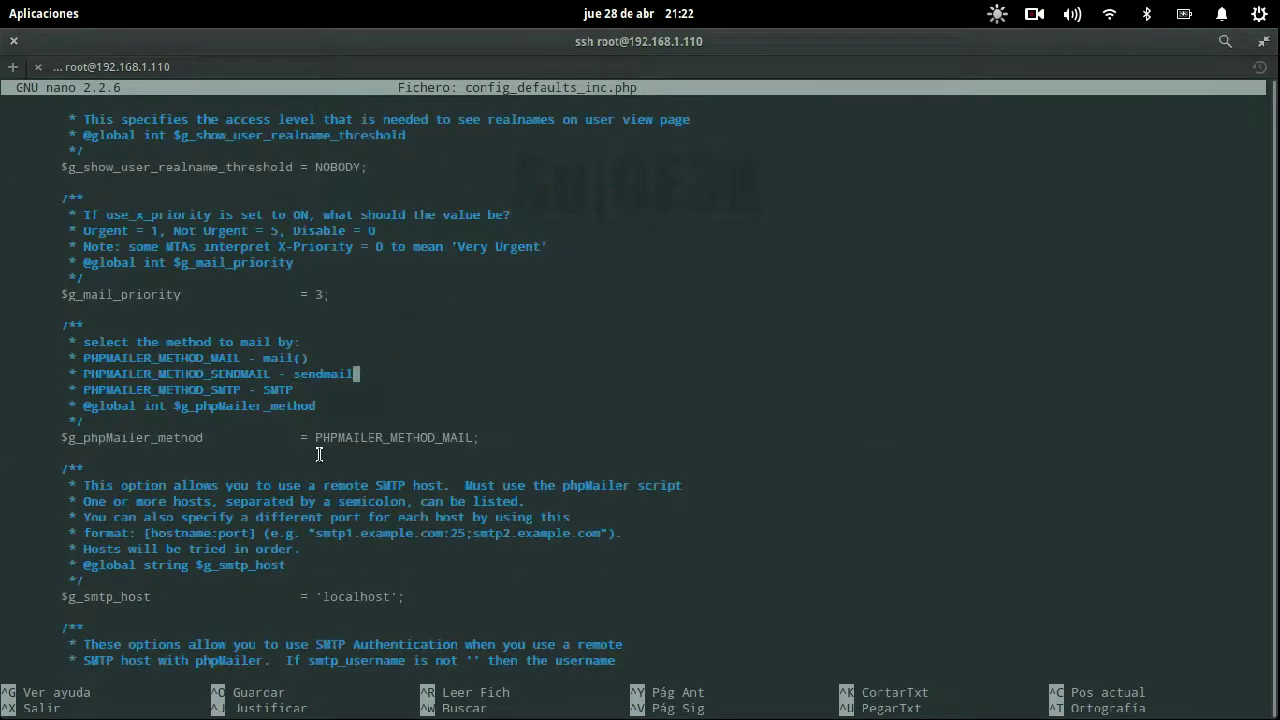
{"action": "key", "text": "Down"}
{"action": "key", "text": "Down"}
{"action": "key", "text": "End"}
{"action": "key", "text": "Down"}
{"action": "key", "text": "Down"}
{"action": "key", "text": "Down"}
{"action": "key", "text": "Down"}
{"action": "key", "text": "Down"}
{"action": "key", "text": "Down"}
{"action": "key", "text": "Down"}
{"action": "key", "text": "Down"}
{"action": "key", "text": "Down"}
{"action": "key", "text": "Down"}
{"action": "key", "text": "Down"}
{"action": "key", "text": "Down"}
{"action": "key", "text": "Down"}
{"action": "key", "text": "Down"}
{"action": "key", "text": "Down"}
{"action": "key", "text": "Down"}
{"action": "key", "text": "Down"}
{"action": "key", "text": "Down"}
{"action": "key", "text": "Down"}
{"action": "key", "text": "Down"}
{"action": "key", "text": "Down"}
{"action": "key", "text": "Down"}
{"action": "key", "text": "Down"}
{"action": "key", "text": "Down"}
{"action": "key", "text": "Down"}
{"action": "key", "text": "Down"}
{"action": "key", "text": "Down"}
{"action": "key", "text": "Down"}
{"action": "key", "text": "Down"}
{"action": "key", "text": "Down"}
{"action": "key", "text": "Down"}
{"action": "key", "text": "Down"}
{"action": "key", "text": "Down"}
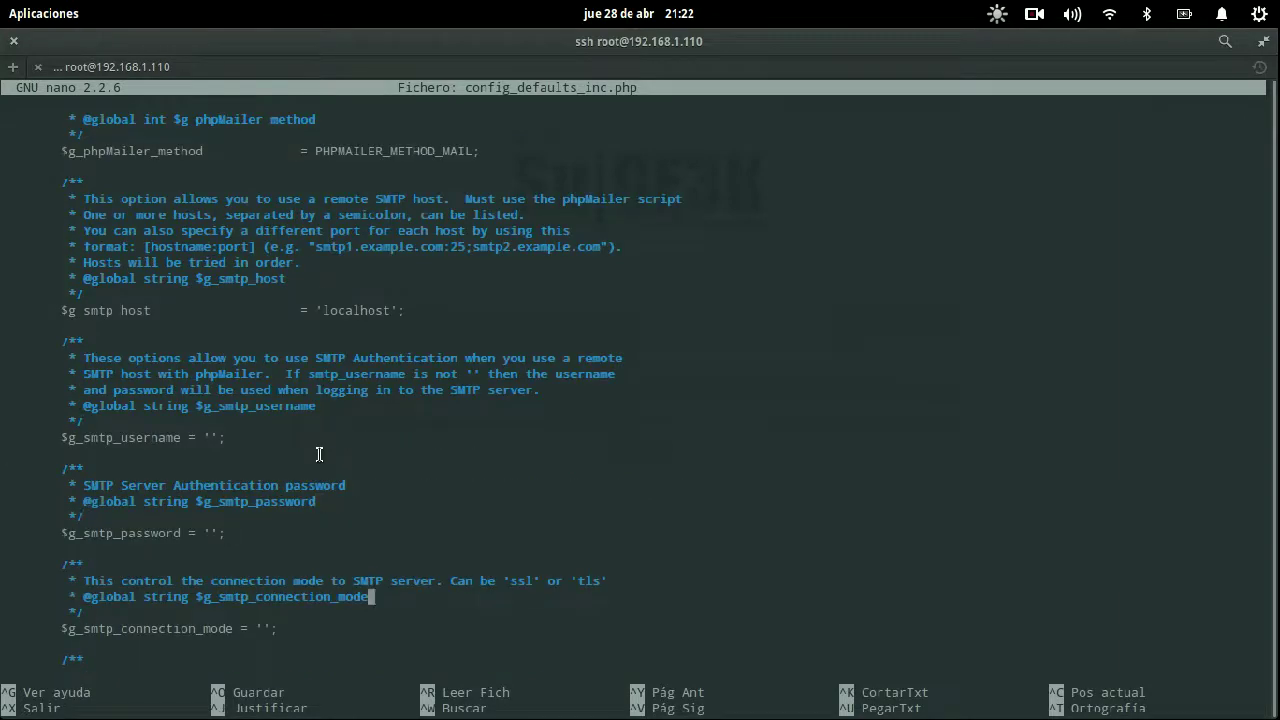
{"action": "key", "text": "Down"}
{"action": "key", "text": "Down"}
{"action": "key", "text": "Down"}
{"action": "key", "text": "Down"}
{"action": "key", "text": "Down"}
{"action": "key", "text": "Down"}
{"action": "key", "text": "Down"}
{"action": "key", "text": "Down"}
{"action": "key", "text": "Down"}
{"action": "key", "text": "Down"}
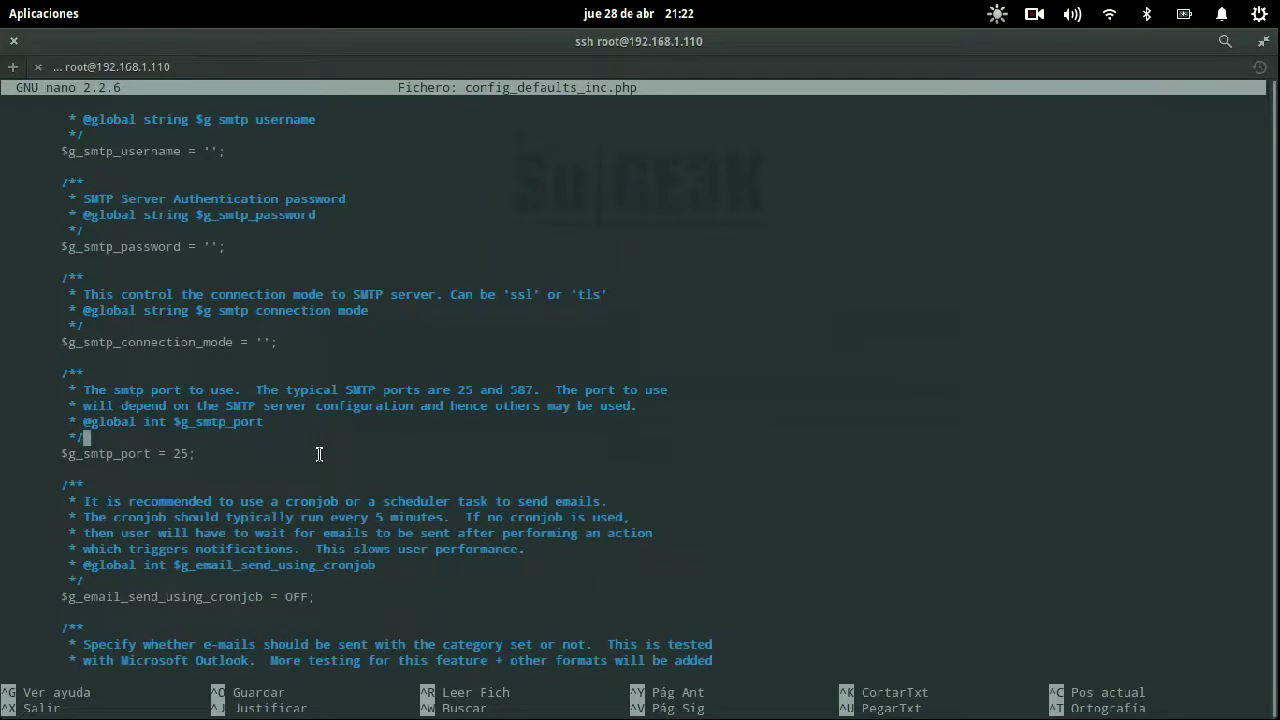
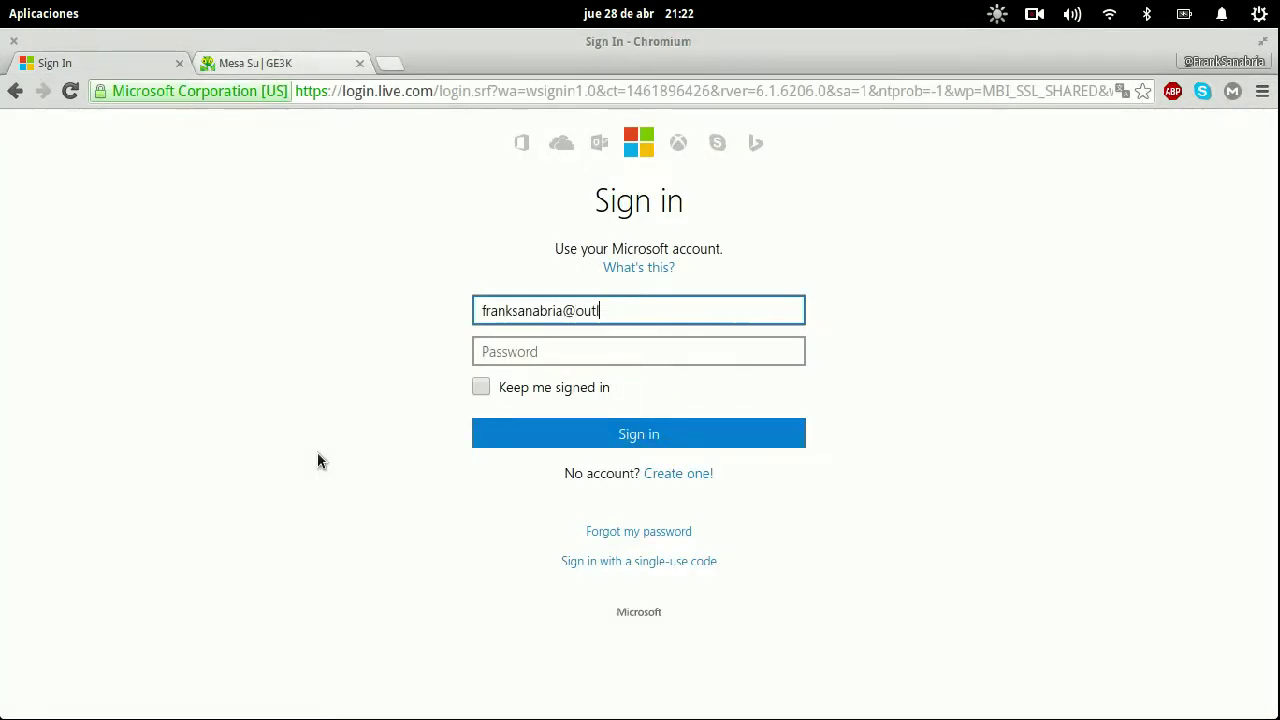
Sign in to Outlook.com, retyping the password after the first attempt fails, and open Correo no deseado.
{"action": "key", "text": "Tab"}
{"action": "type", "text": "••••••••••"}
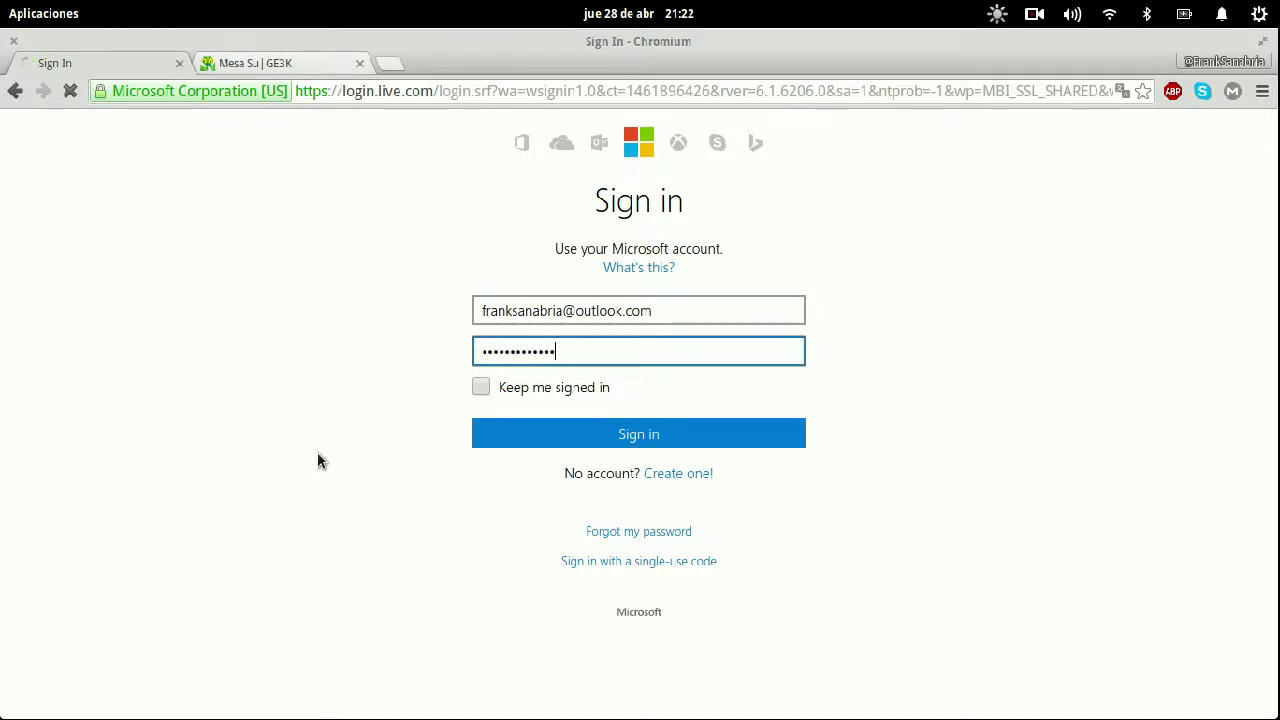
{"action": "key", "text": "Return"}
{"action": "type", "text": "••••"}
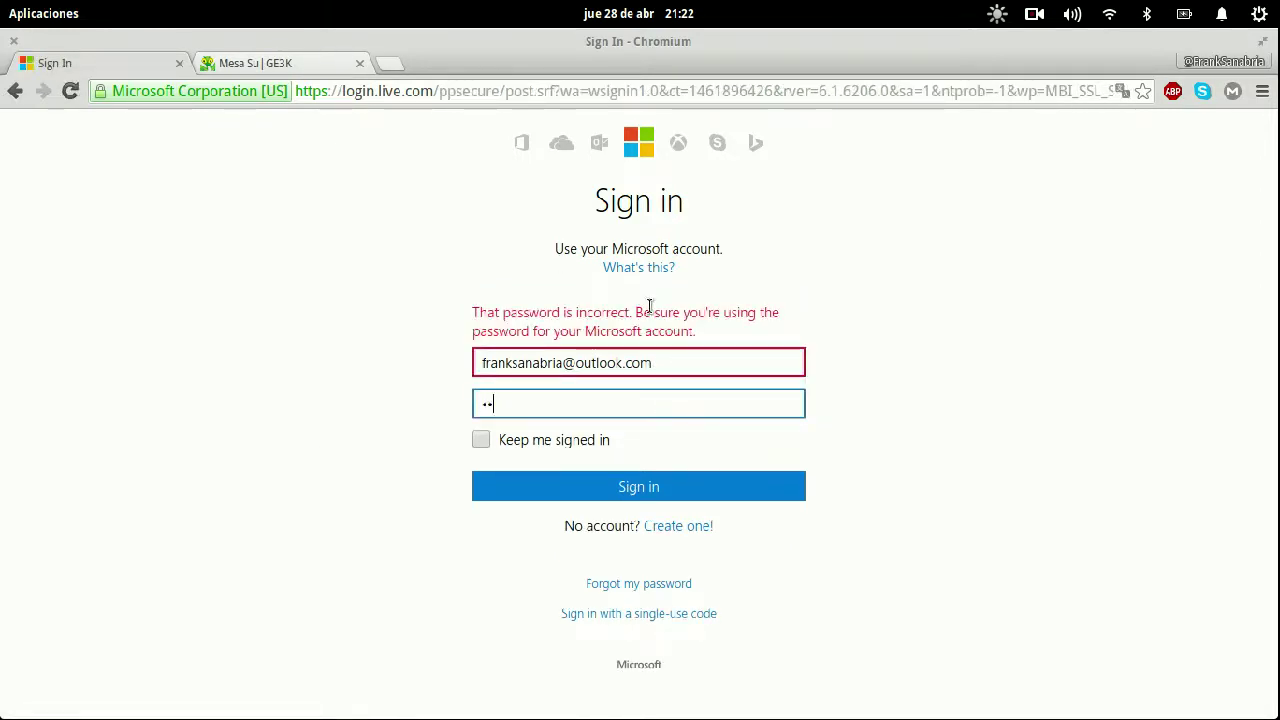
{"action": "type", "text": "•••••••••"}
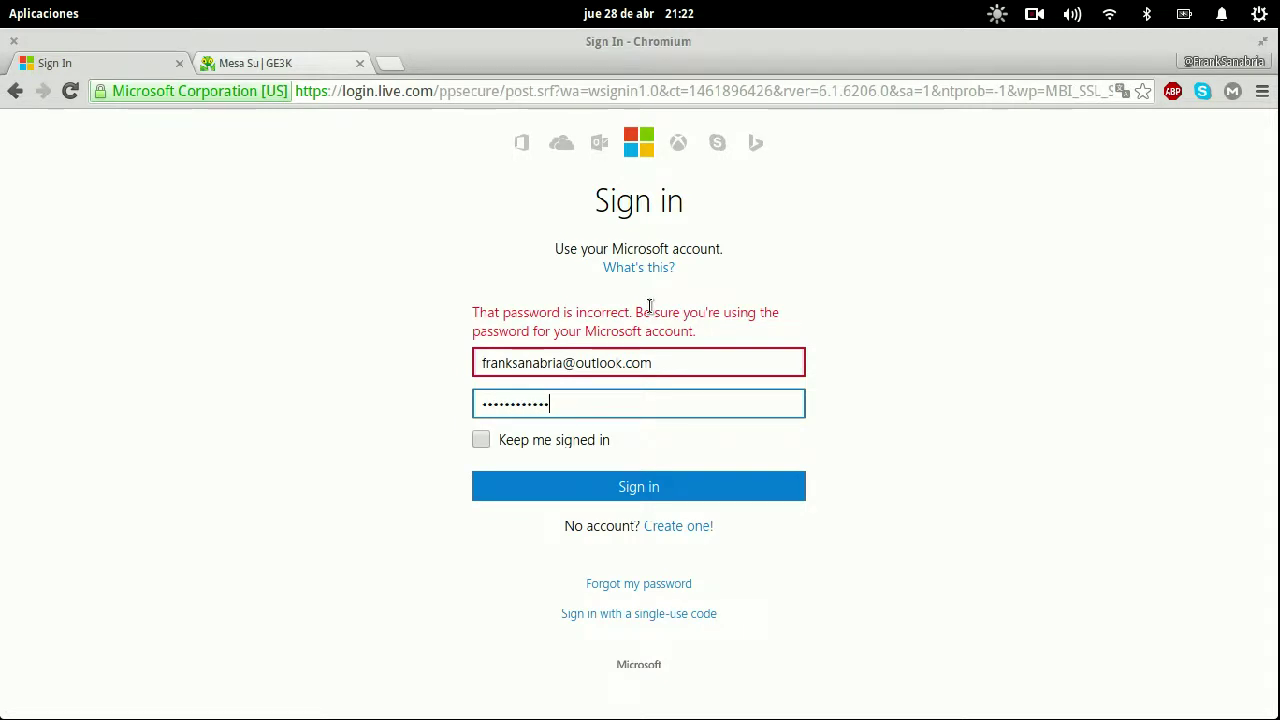
{"action": "key", "text": "Return"}
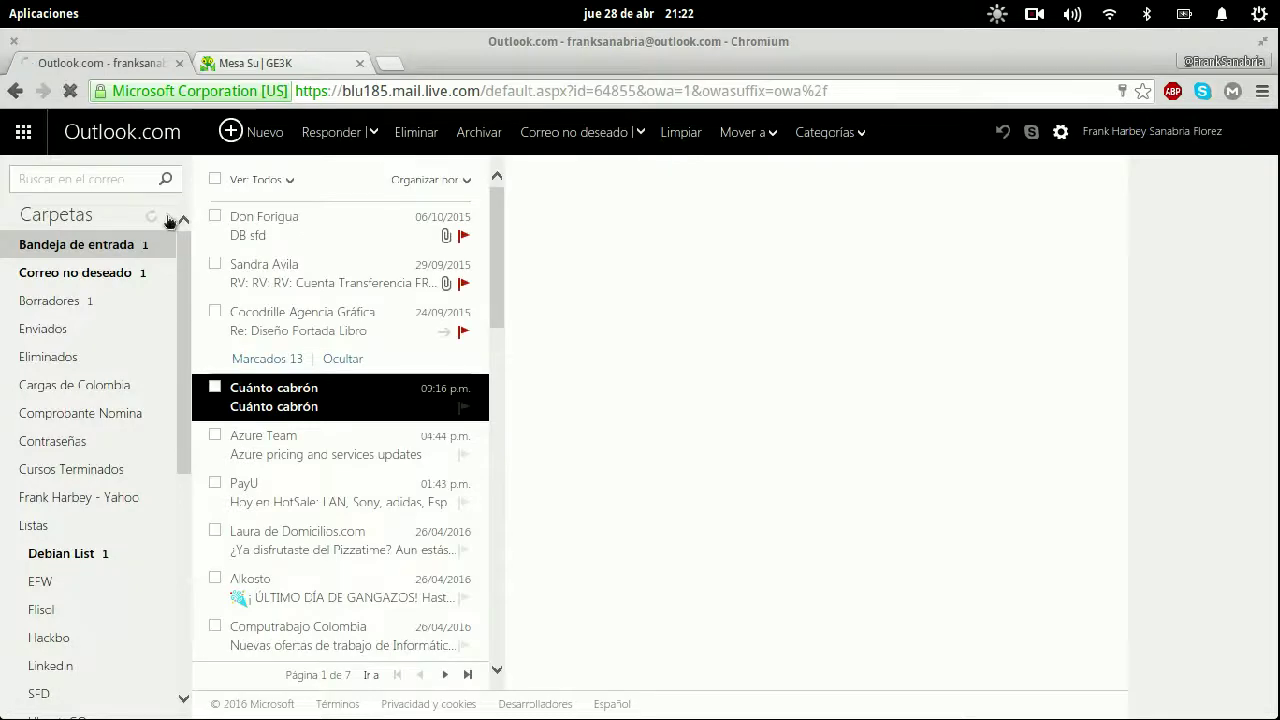
{"action": "left_click", "coordinate": [117, 280]}
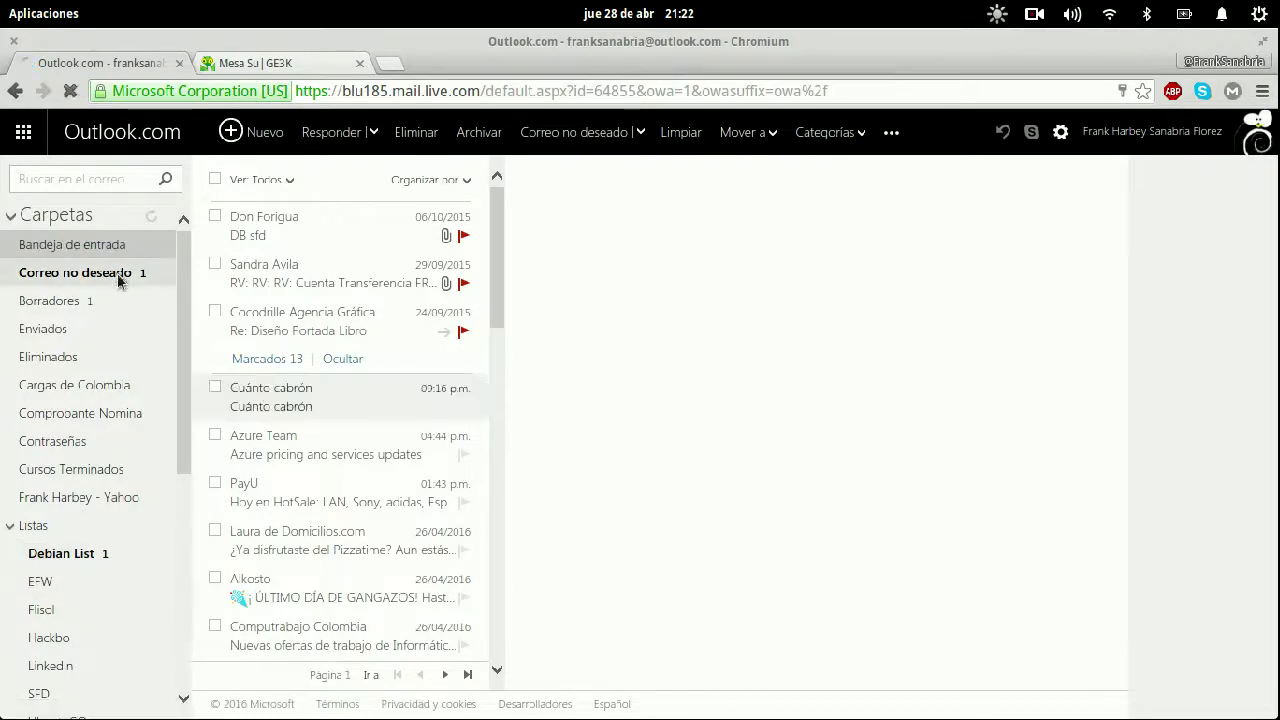
{"action": "left_click", "coordinate": [320, 380]}
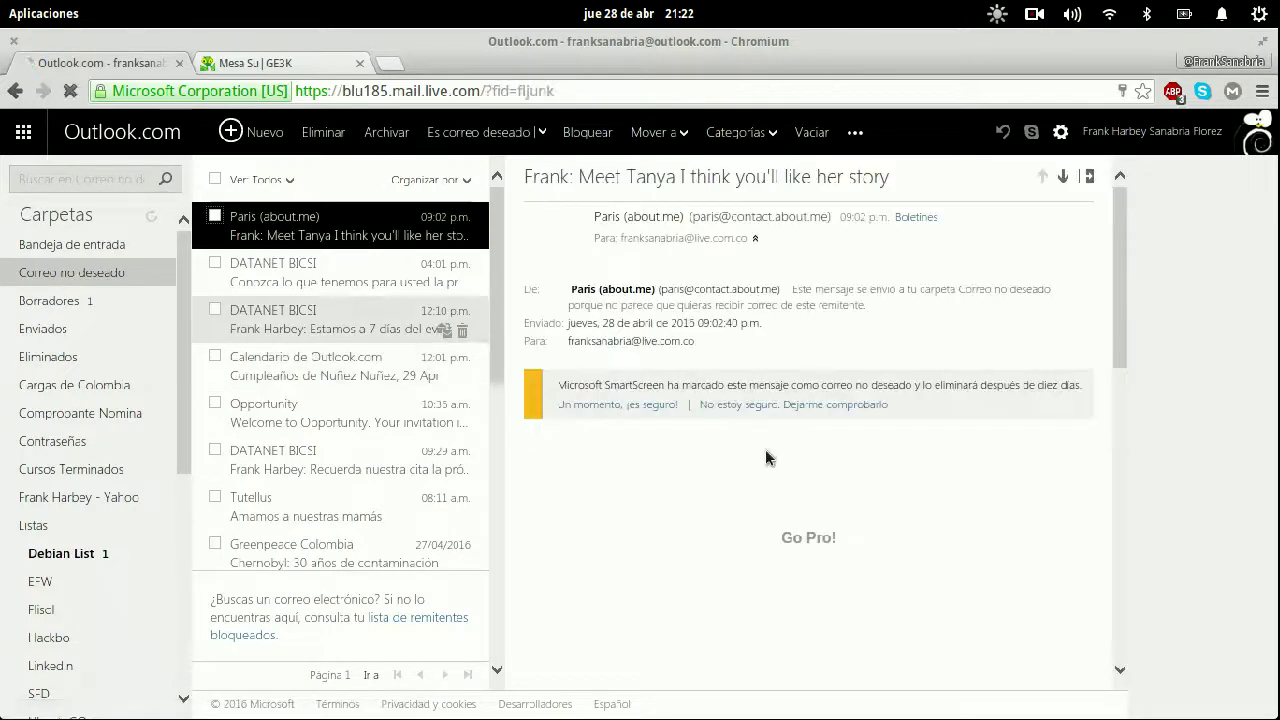
{"action": "key", "text": "alt+Tab"}
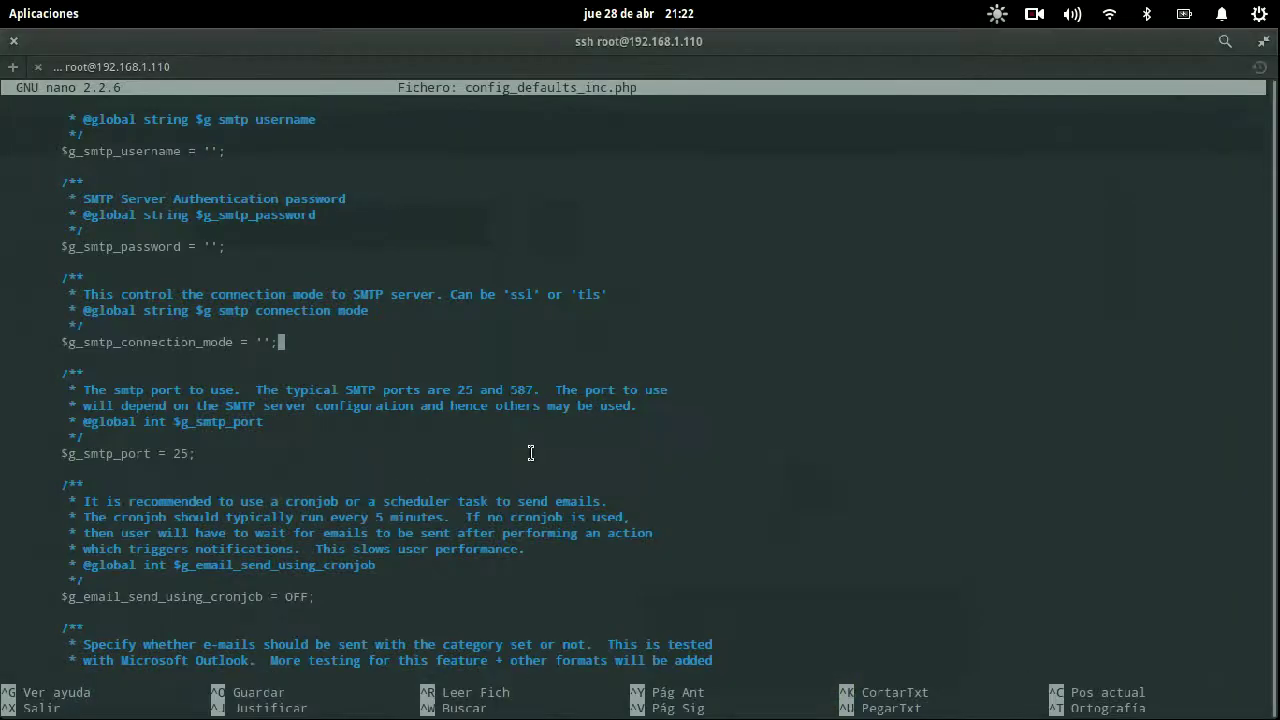
{"action": "key", "text": "alt+Tab"}
{"action": "key", "text": "alt+Tab"}
{"action": "key", "text": "alt+Tab"}
{"action": "key", "text": "alt+Tab"}
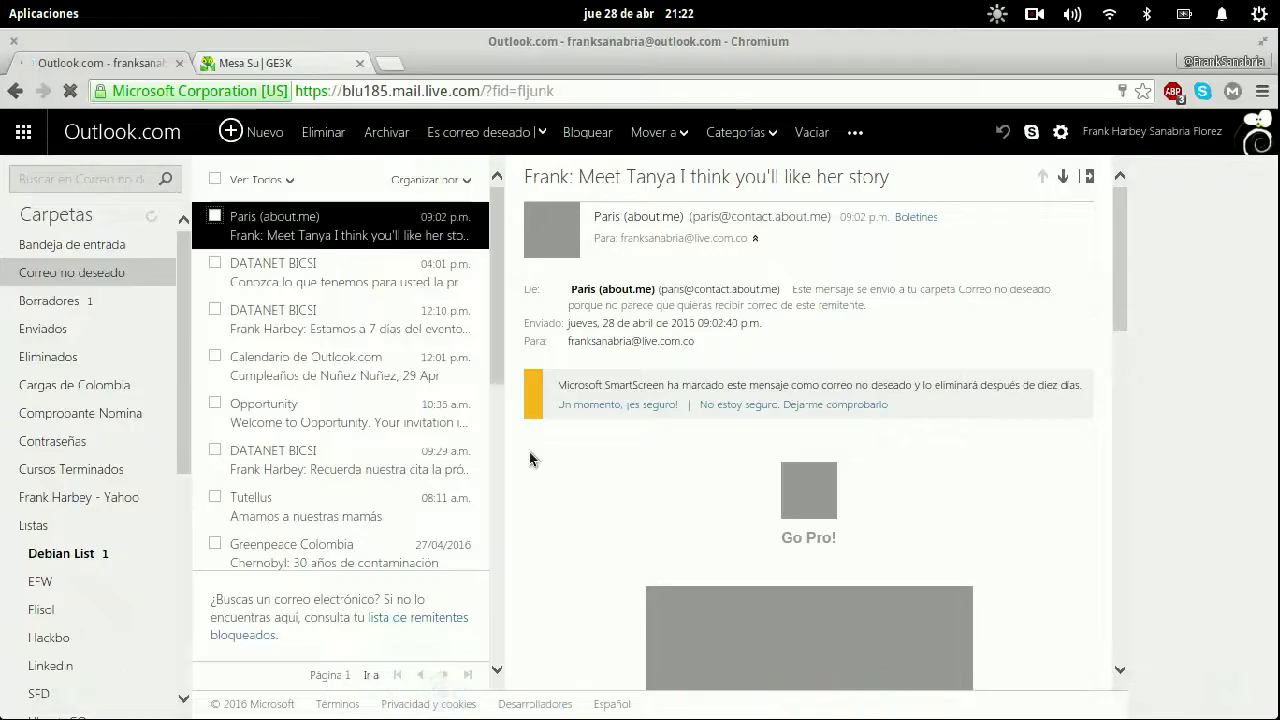
{"action": "key", "text": "alt+Tab"}
{"action": "key", "text": "alt+Tab"}
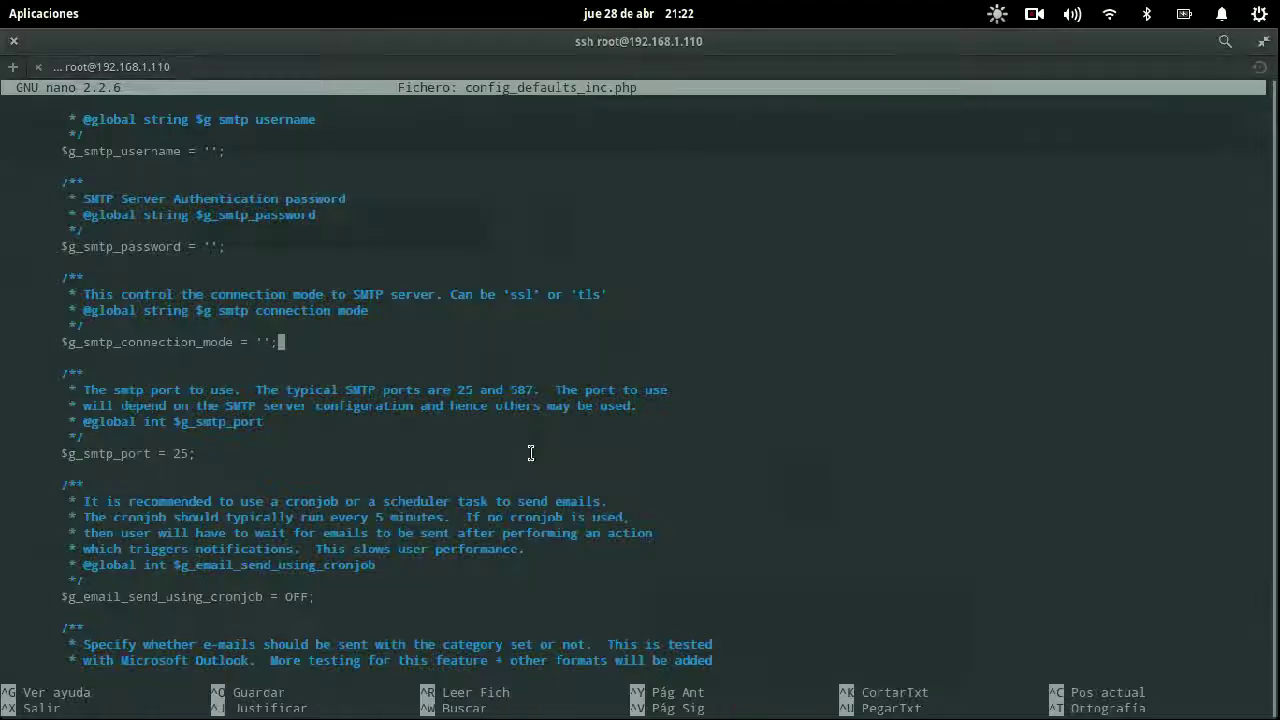
{"action": "key", "text": "Up"}
{"action": "key", "text": "Up"}
{"action": "key", "text": "Up"}
{"action": "key", "text": "Up"}
{"action": "key", "text": "Up"}
{"action": "key", "text": "Up"}
{"action": "key", "text": "Up"}
{"action": "key", "text": "Up"}
{"action": "key", "text": "Up"}
{"action": "key", "text": "Up"}
{"action": "key", "text": "Up"}
{"action": "key", "text": "Up"}
{"action": "key", "text": "Up"}
{"action": "key", "text": "Up"}
{"action": "key", "text": "Up"}
{"action": "key", "text": "Up"}
{"action": "key", "text": "Up"}
{"action": "key", "text": "Up"}
{"action": "key", "text": "Up"}
{"action": "key", "text": "Up"}
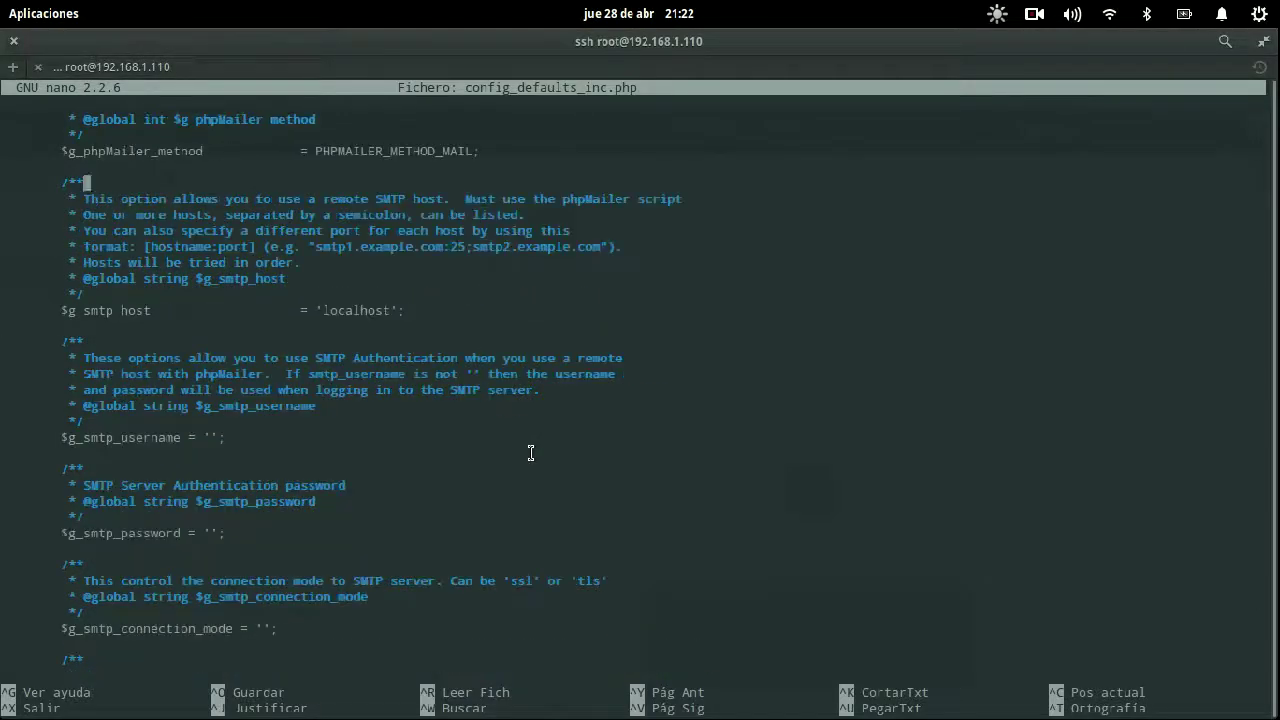
{"action": "key", "text": "Up"}
{"action": "key", "text": "Up"}
{"action": "key", "text": "Up"}
{"action": "key", "text": "Up"}
{"action": "key", "text": "Up"}
{"action": "key", "text": "Up"}
{"action": "key", "text": "Up"}
{"action": "key", "text": "Up"}
{"action": "key", "text": "Up"}
{"action": "key", "text": "Up"}
{"action": "key", "text": "Up"}
{"action": "key", "text": "Up"}
{"action": "key", "text": "Up"}
{"action": "key", "text": "Up"}
{"action": "key", "text": "Up"}
{"action": "key", "text": "Up"}
{"action": "key", "text": "Up"}
{"action": "key", "text": "Up"}
{"action": "key", "text": "Up"}
{"action": "key", "text": "Up"}
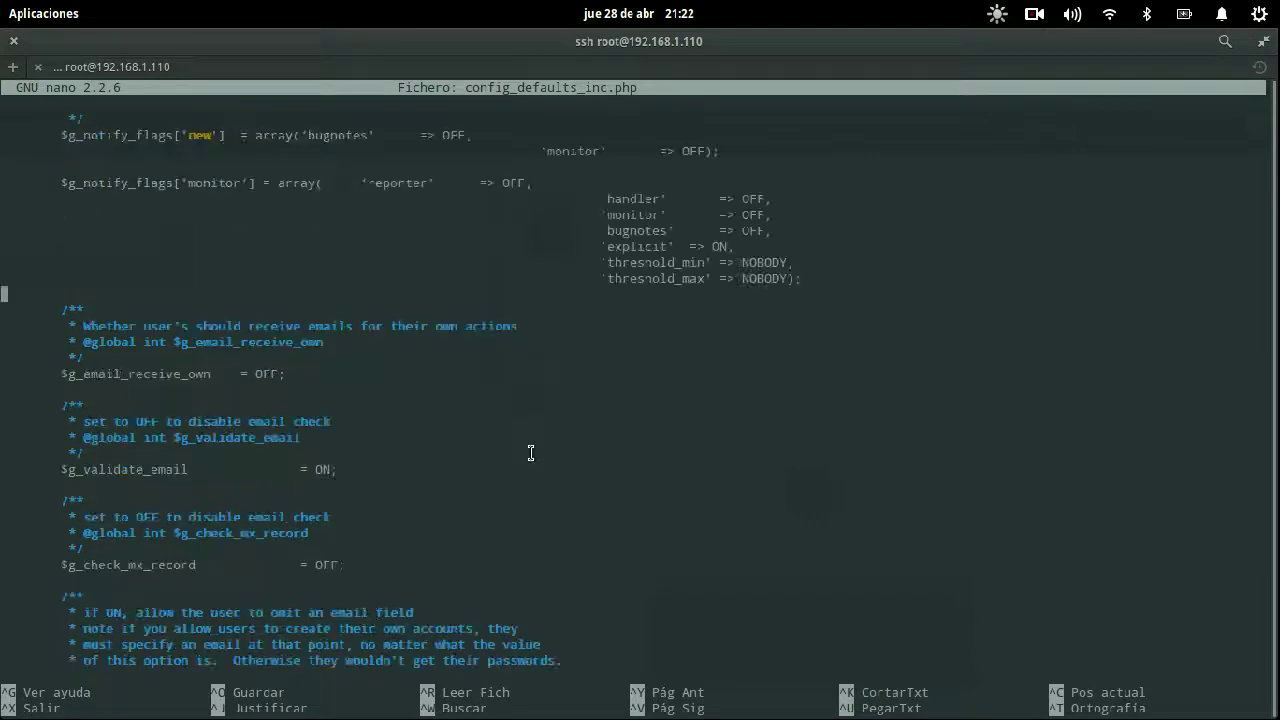
{"action": "key", "text": "Up"}
{"action": "key", "text": "Up"}
{"action": "key", "text": "Up"}
{"action": "key", "text": "Up"}
{"action": "key", "text": "Up"}
{"action": "key", "text": "Up"}
{"action": "key", "text": "Up"}
{"action": "key", "text": "Up"}
{"action": "key", "text": "Up"}
{"action": "key", "text": "Up"}
{"action": "key", "text": "Up"}
{"action": "key", "text": "Up"}
{"action": "key", "text": "Up"}
{"action": "key", "text": "Up"}
{"action": "key", "text": "Up"}
{"action": "key", "text": "Up"}
{"action": "key", "text": "Up"}
{"action": "key", "text": "Up"}
{"action": "key", "text": "Up"}
{"action": "key", "text": "Up"}
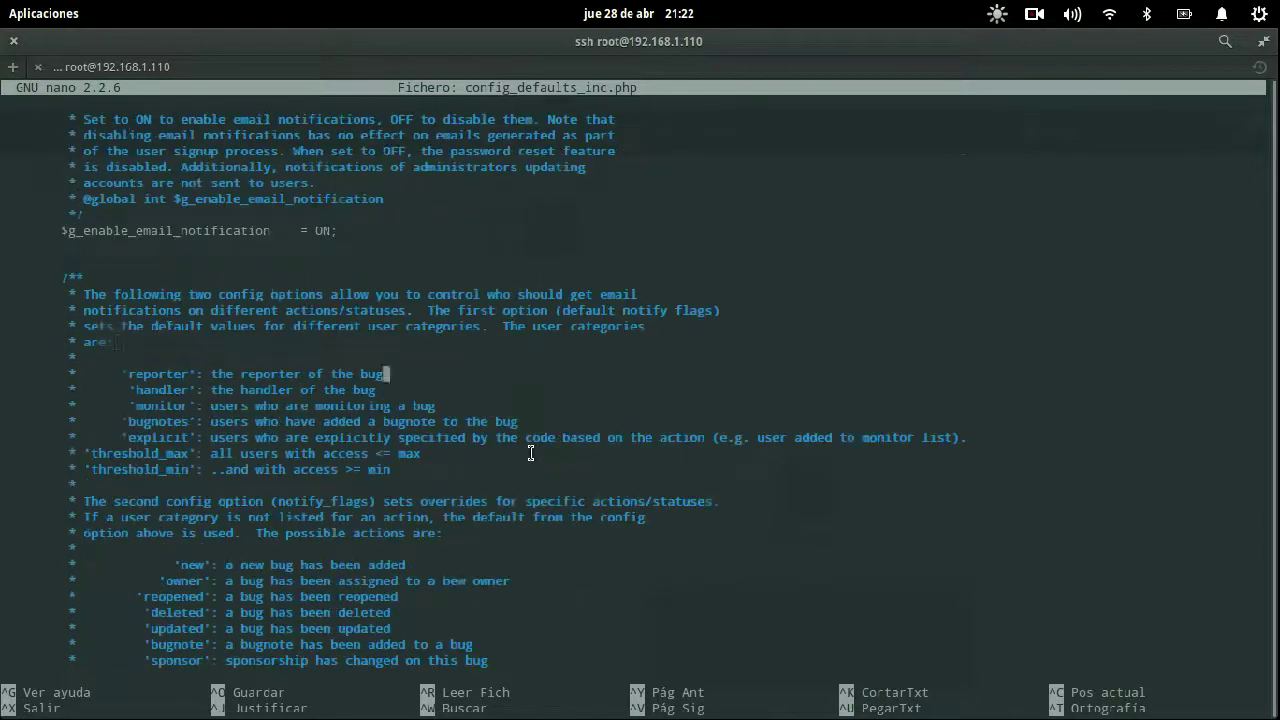
{"action": "key", "text": "Up"}
{"action": "key", "text": "Up"}
{"action": "key", "text": "Up"}
{"action": "key", "text": "Up"}
{"action": "key", "text": "Up"}
{"action": "key", "text": "Up"}
{"action": "key", "text": "Up"}
{"action": "key", "text": "Up"}
{"action": "key", "text": "Up"}
{"action": "key", "text": "Up"}
{"action": "key", "text": "Up"}
{"action": "key", "text": "Up"}
{"action": "key", "text": "Up"}
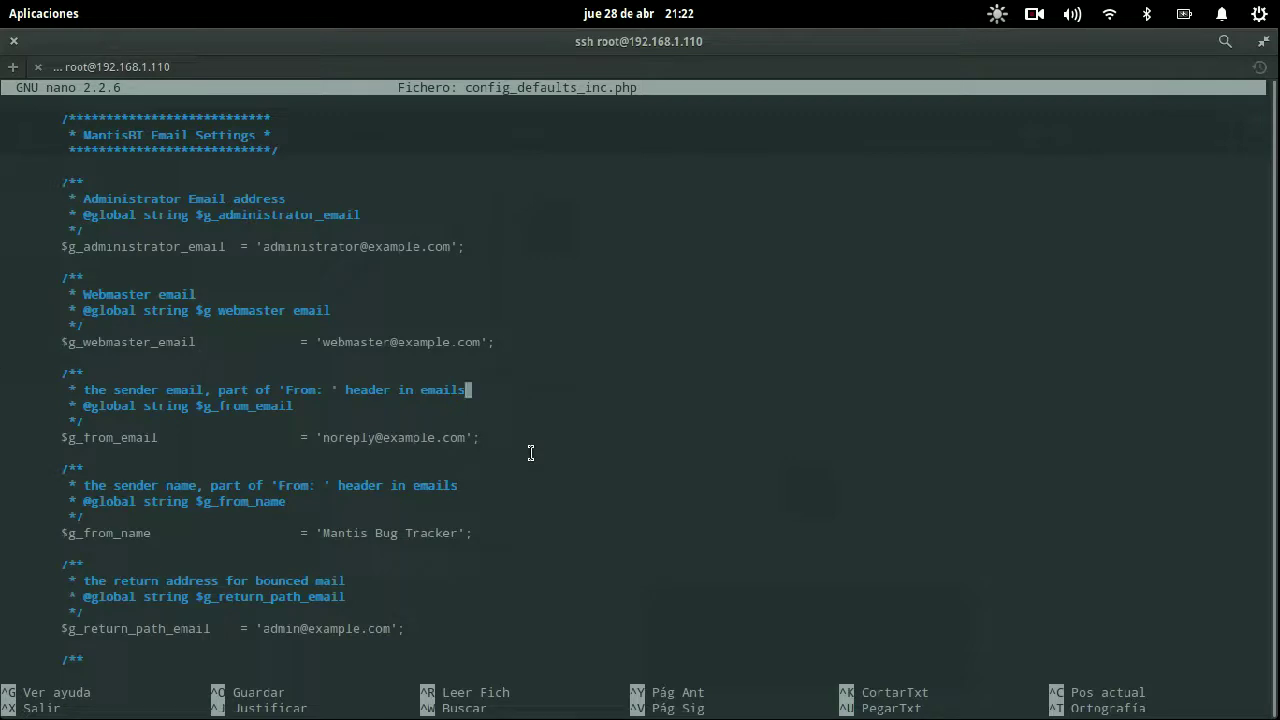
{"action": "key", "text": "BackSpace"}
{"action": "key", "text": "BackSpace"}
{"action": "key", "text": "BackSpace"}
{"action": "key", "text": "BackSpace"}
{"action": "key", "text": "BackSpace"}
{"action": "key", "text": "BackSpace"}
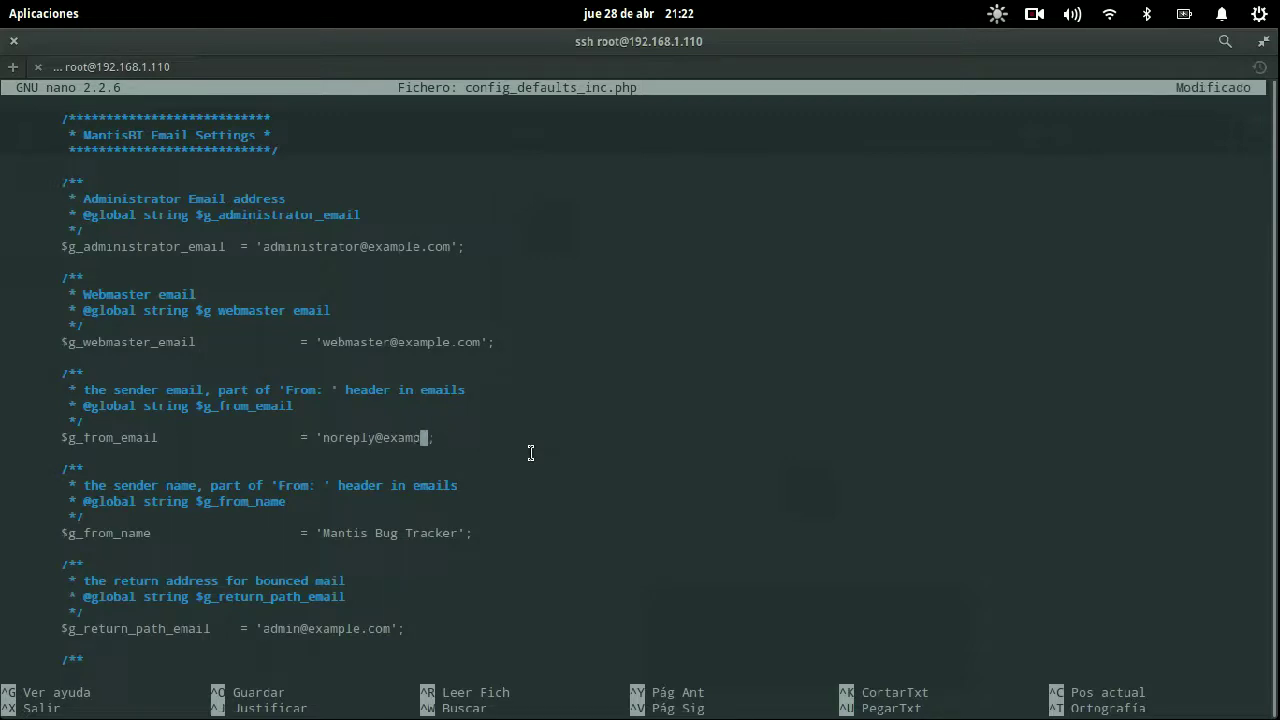
{"action": "type", "text": "sugeek.co"}
Set $g_from_name to 'Mantis SuGE3K' and save the file under the same name.
{"action": "key", "text": "Down"}
{"action": "key", "text": "Down"}
{"action": "key", "text": "Down"}
{"action": "key", "text": "Down"}
{"action": "key", "text": "Down"}
{"action": "key", "text": "Down"}
{"action": "key", "text": "End"}
{"action": "key", "text": "BackSpace"}
{"action": "key", "text": "BackSpace"}
{"action": "key", "text": "BackSpace"}
{"action": "key", "text": "BackSpace"}
{"action": "key", "text": "BackSpace"}
{"action": "key", "text": "BackSpace"}
{"action": "key", "text": "BackSpace"}
{"action": "key", "text": "BackSpace"}
{"action": "key", "text": "BackSpace"}
{"action": "key", "text": "BackSpace"}
{"action": "key", "text": "BackSpace"}
{"action": "key", "text": "BackSpace"}
{"action": "key", "text": "BackSpace"}
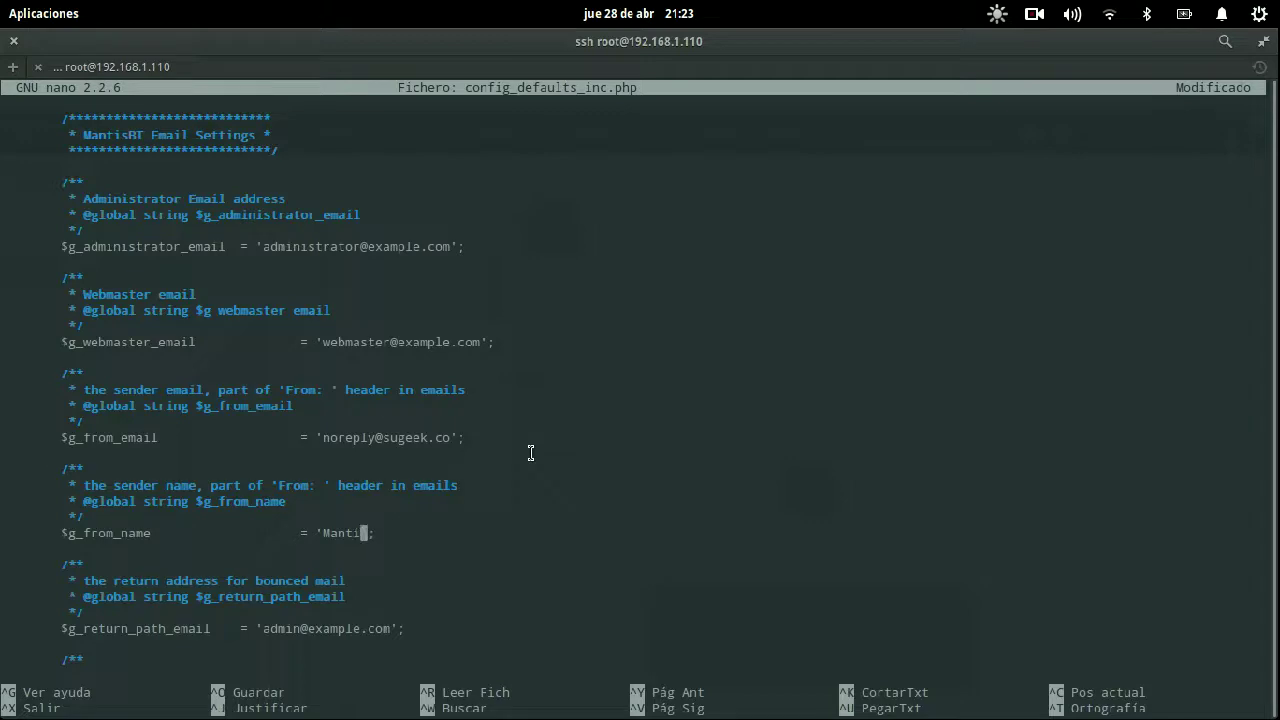
{"action": "type", "text": "s SuGEE"}
{"action": "key", "text": "Up"}
{"action": "key", "text": "Up"}
{"action": "key", "text": "Up"}
{"action": "key", "text": "Up"}
{"action": "key", "text": "Up"}
{"action": "key", "text": "Up"}
{"action": "key", "text": "Up"}
{"action": "key", "text": "Up"}
{"action": "key", "text": "Up"}
{"action": "key", "text": "Up"}
{"action": "key", "text": "Up"}
{"action": "key", "text": "Down"}
{"action": "key", "text": "Down"}
{"action": "key", "text": "Down"}
{"action": "key", "text": "Down"}
{"action": "key", "text": "ctrl+o"}
{"action": "key", "text": "Return"}
{"action": "key", "text": "alt+Tab"}
{"action": "key", "text": "alt+Tab"}
{"action": "key", "text": "alt+Tab"}
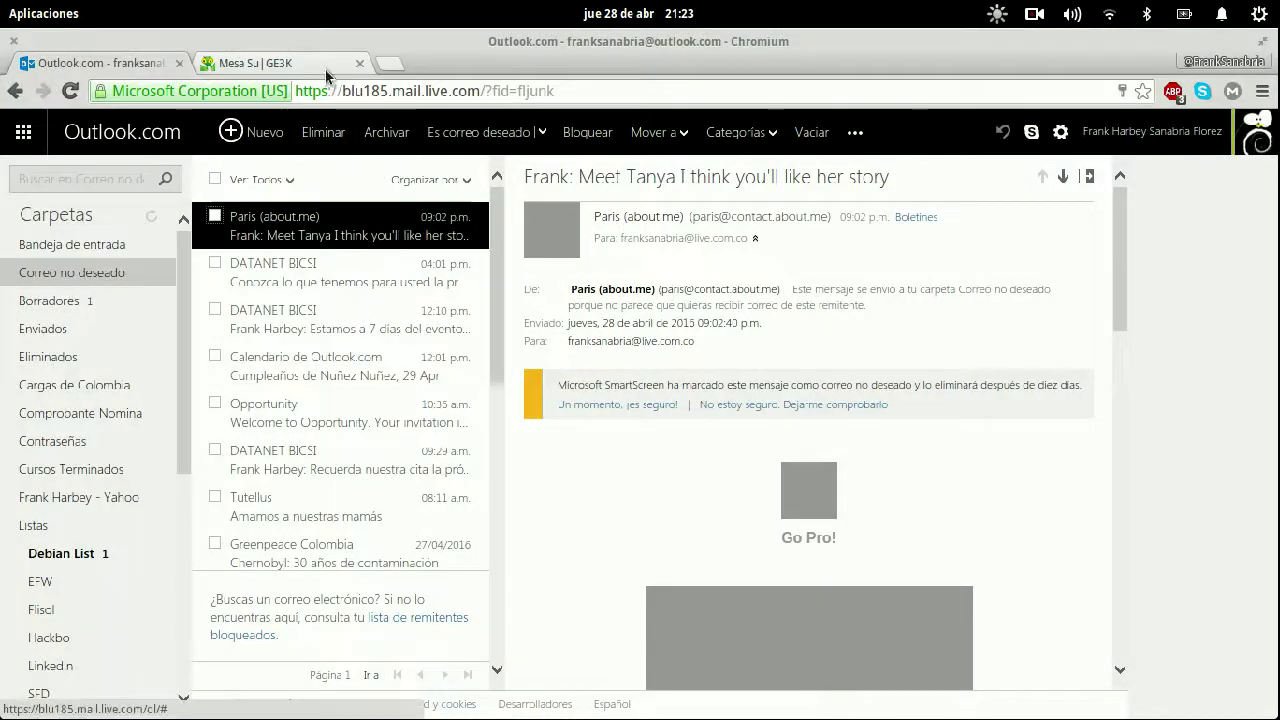
Resend the user's password-reset email with Reinicializar Contraseña, then continue.
{"action": "left_click", "coordinate": [356, 63]}
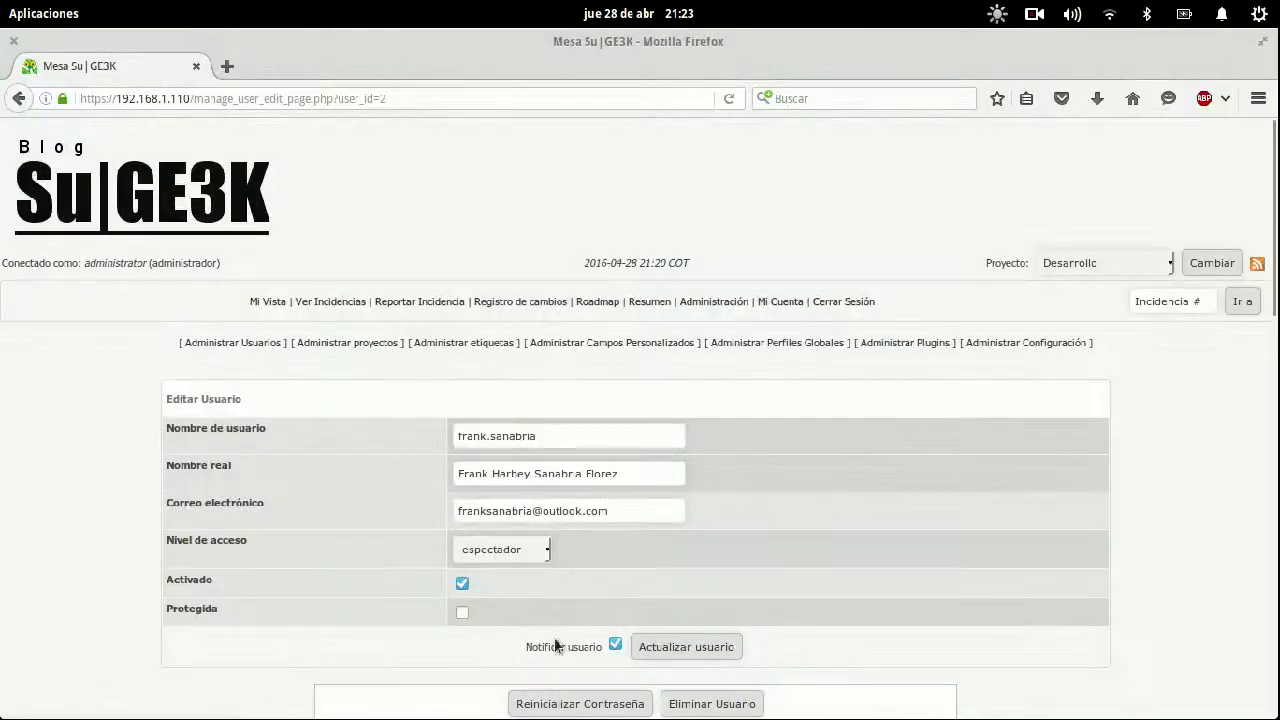
{"action": "scroll", "coordinate": [825, 497], "scroll_direction": "down", "scroll_amount": 5}
{"action": "left_click", "coordinate": [600, 435]}
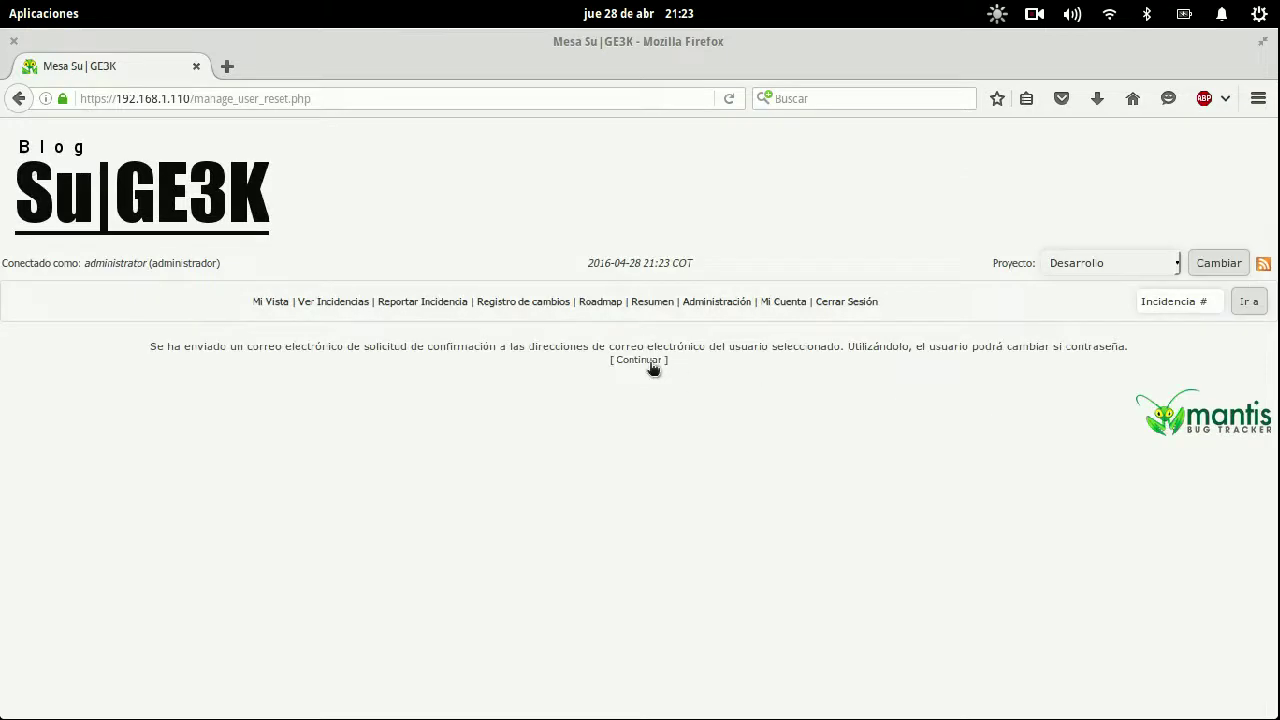
{"action": "left_click", "coordinate": [650, 364]}
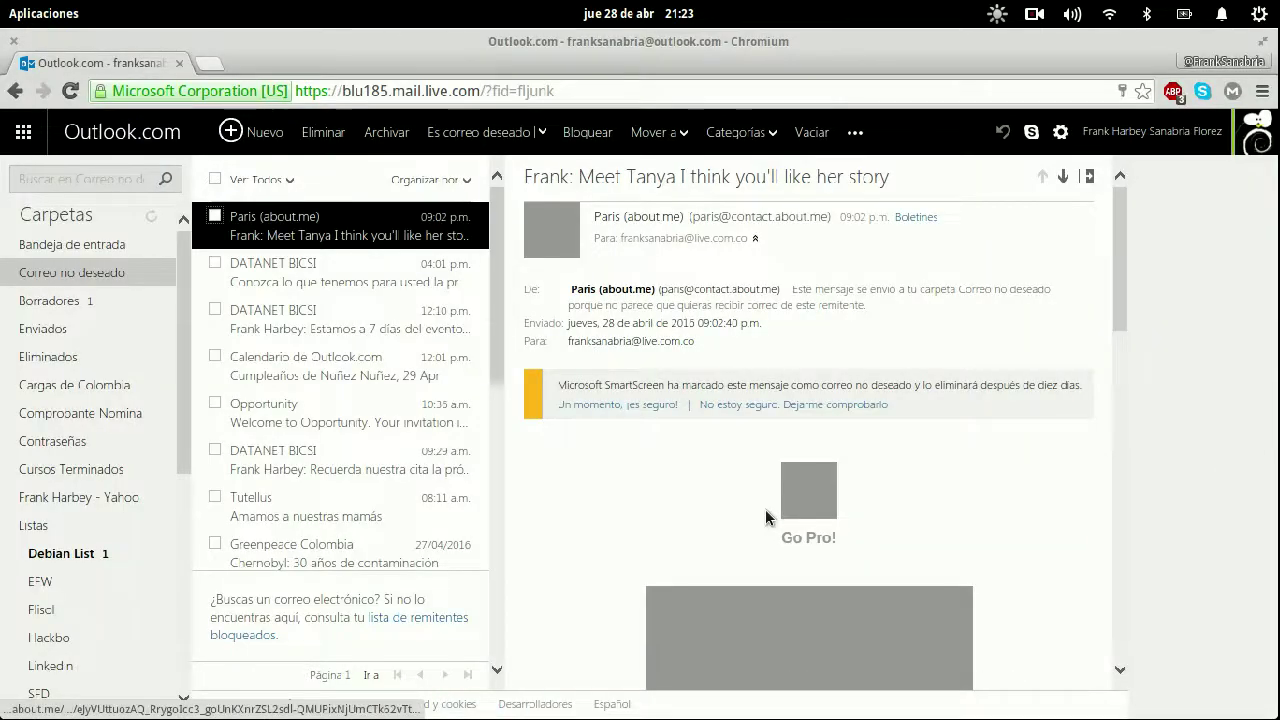
Reload the Outlook.com junk folder, check the inbox, and return to Correo no deseado.
{"action": "left_click", "coordinate": [594, 404]}
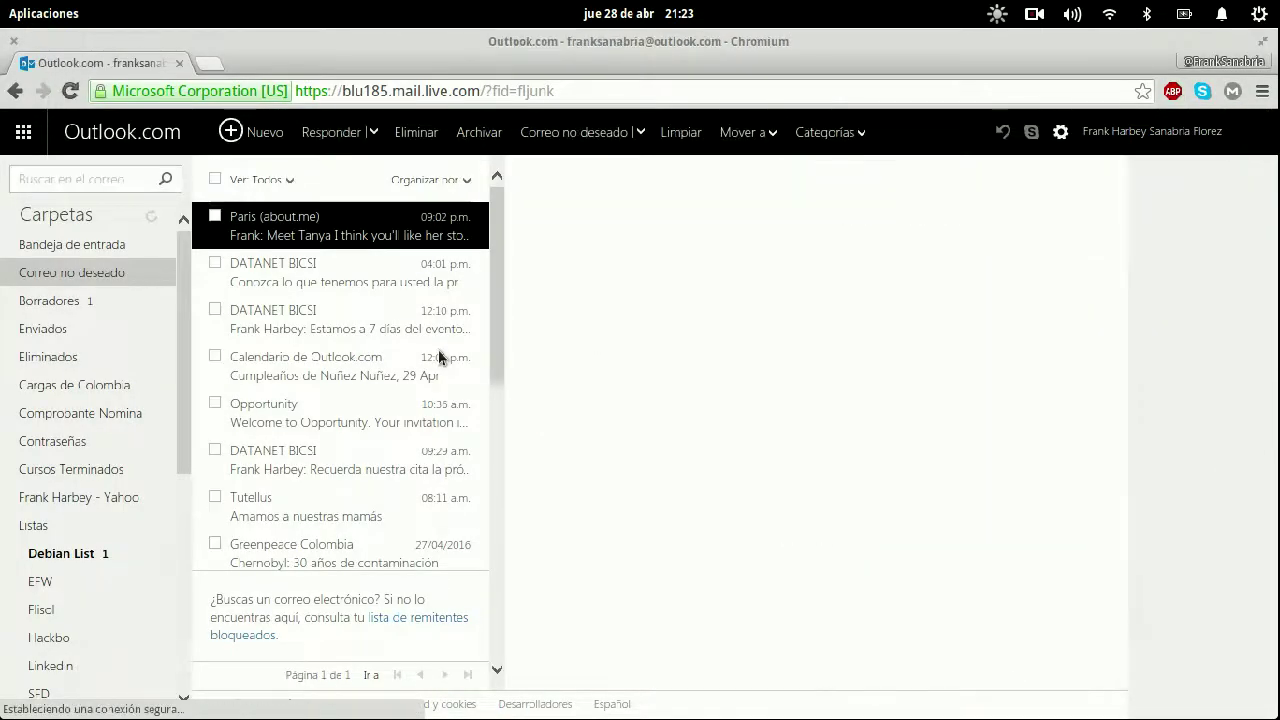
{"action": "left_click", "coordinate": [97, 244]}
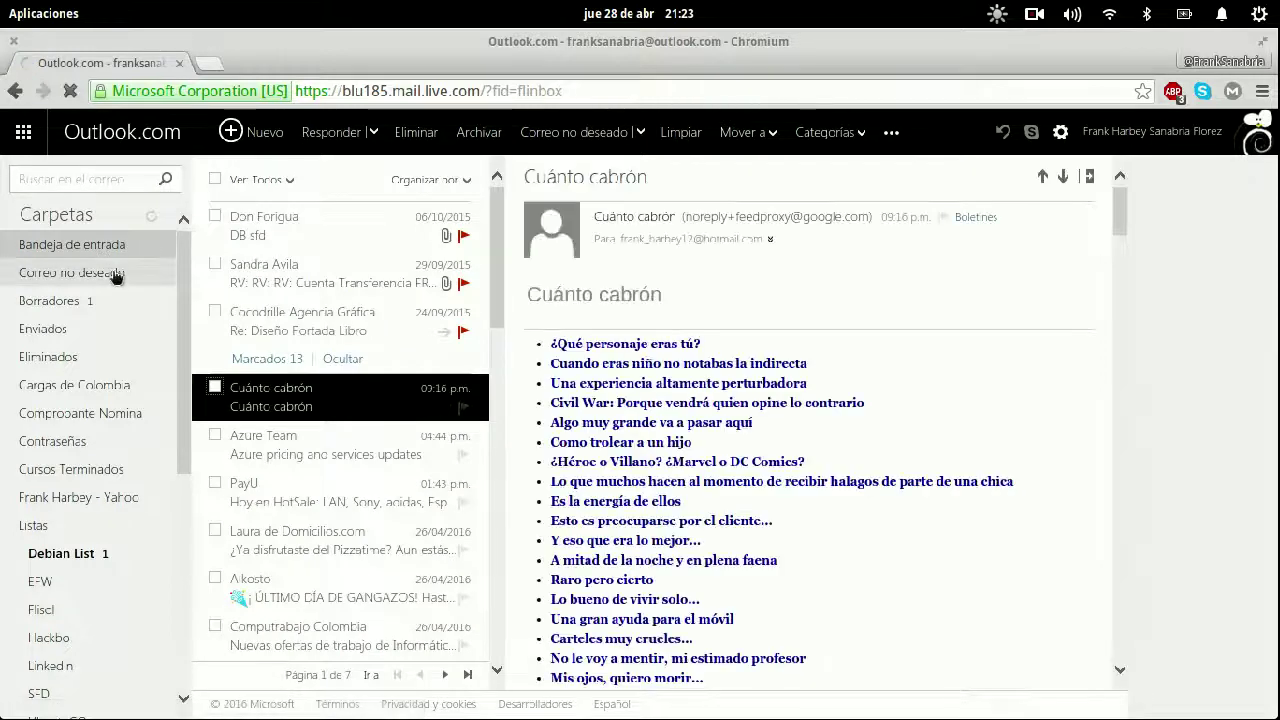
{"action": "left_click", "coordinate": [115, 274]}
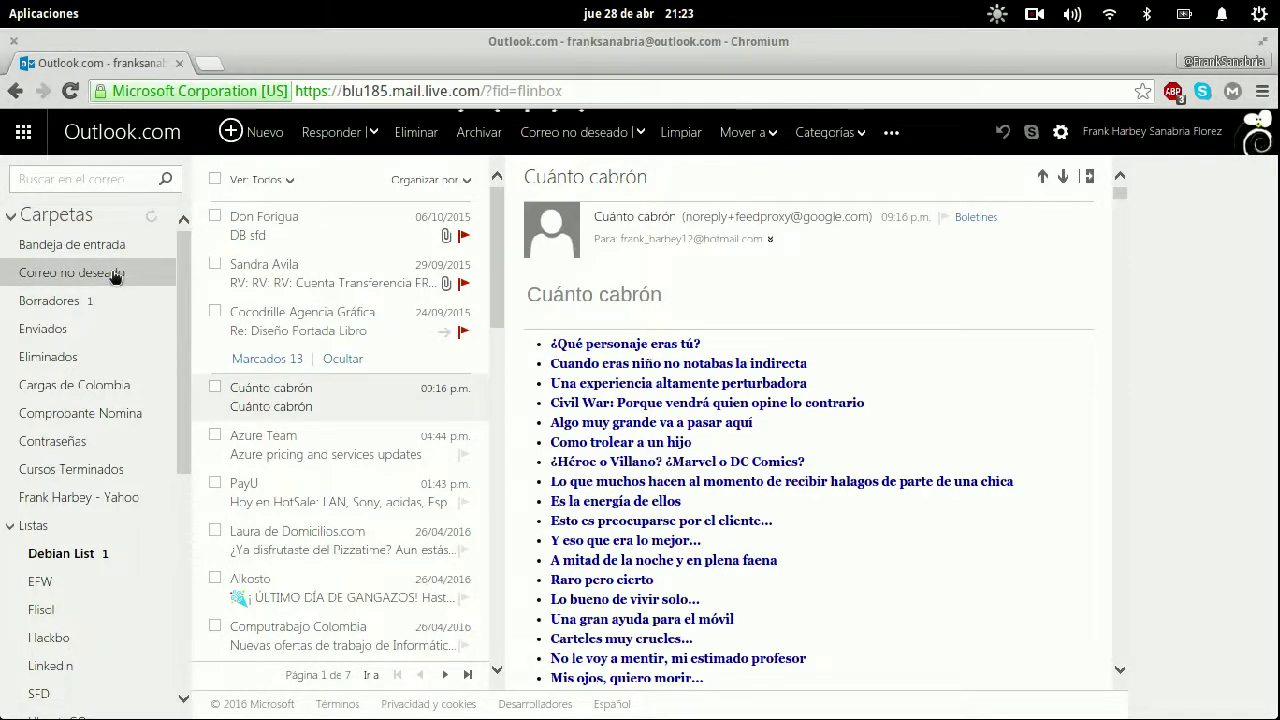
Open a private window to gmail.com and sign in with the institutional account and its password.
{"action": "left_click", "coordinate": [210, 63]}
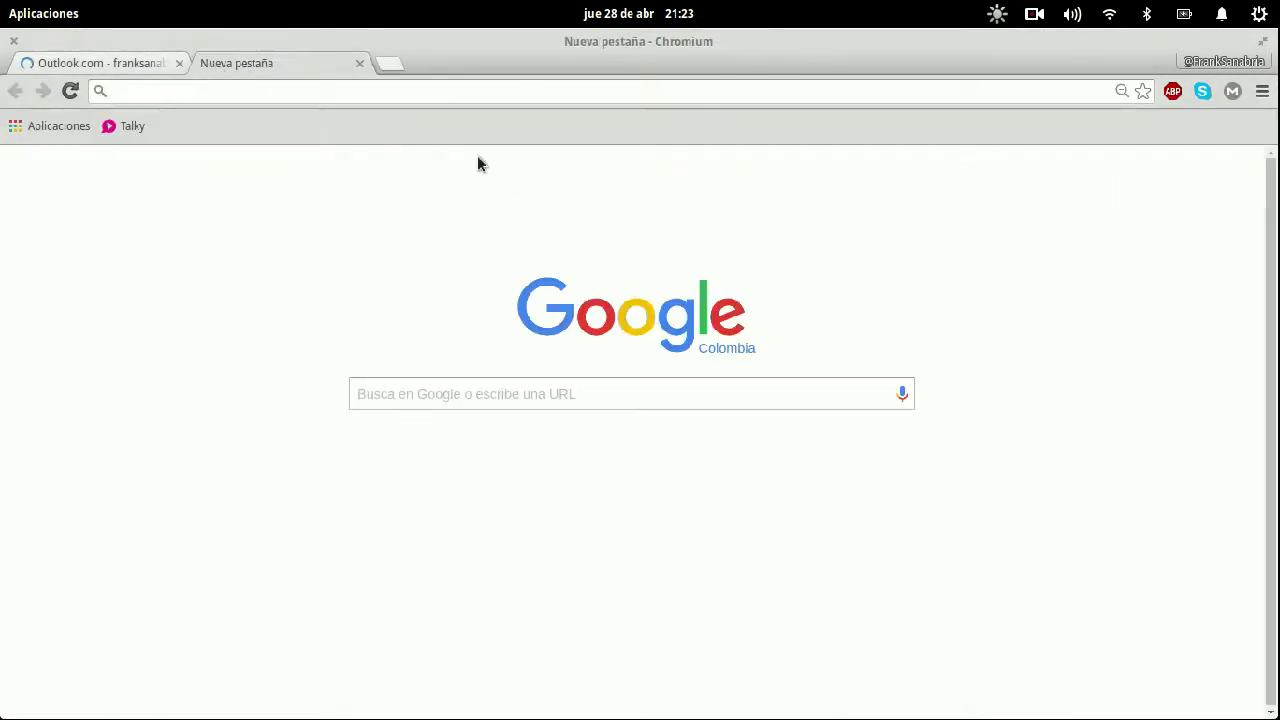
{"action": "key", "text": "ctrl+shift+n"}
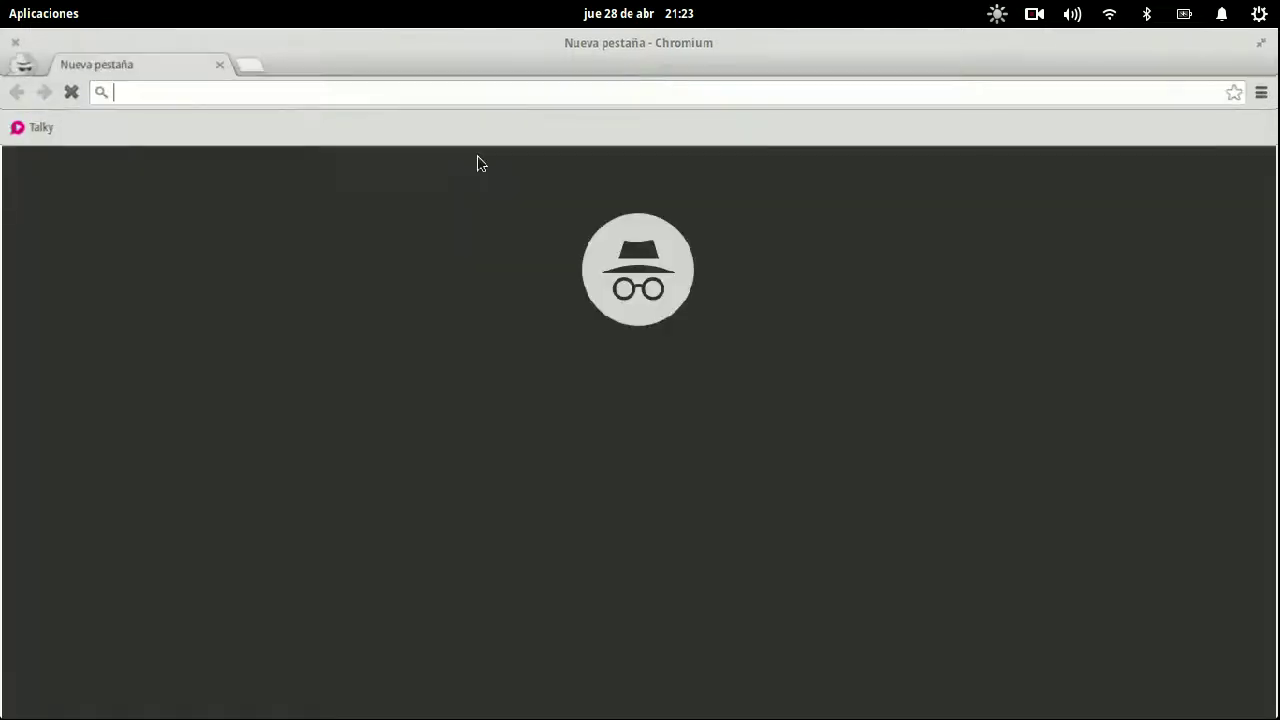
{"action": "type", "text": "gmail.com"}
{"action": "key", "text": "Return"}
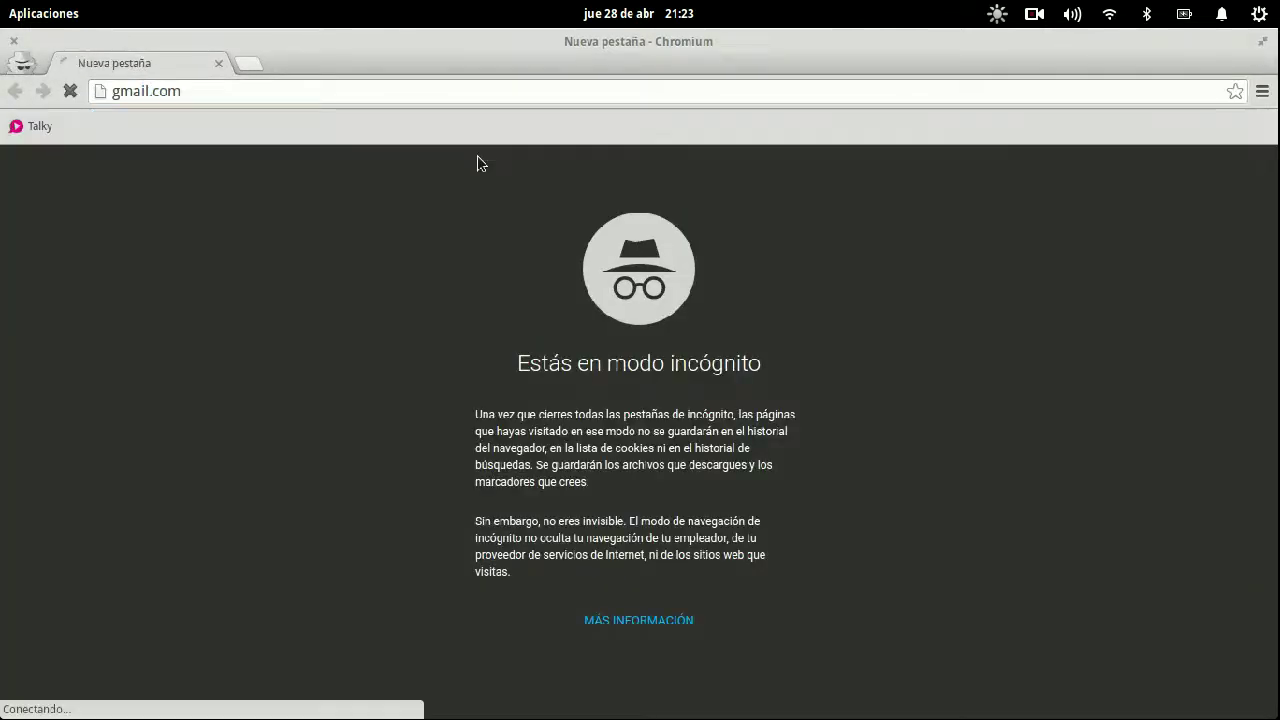
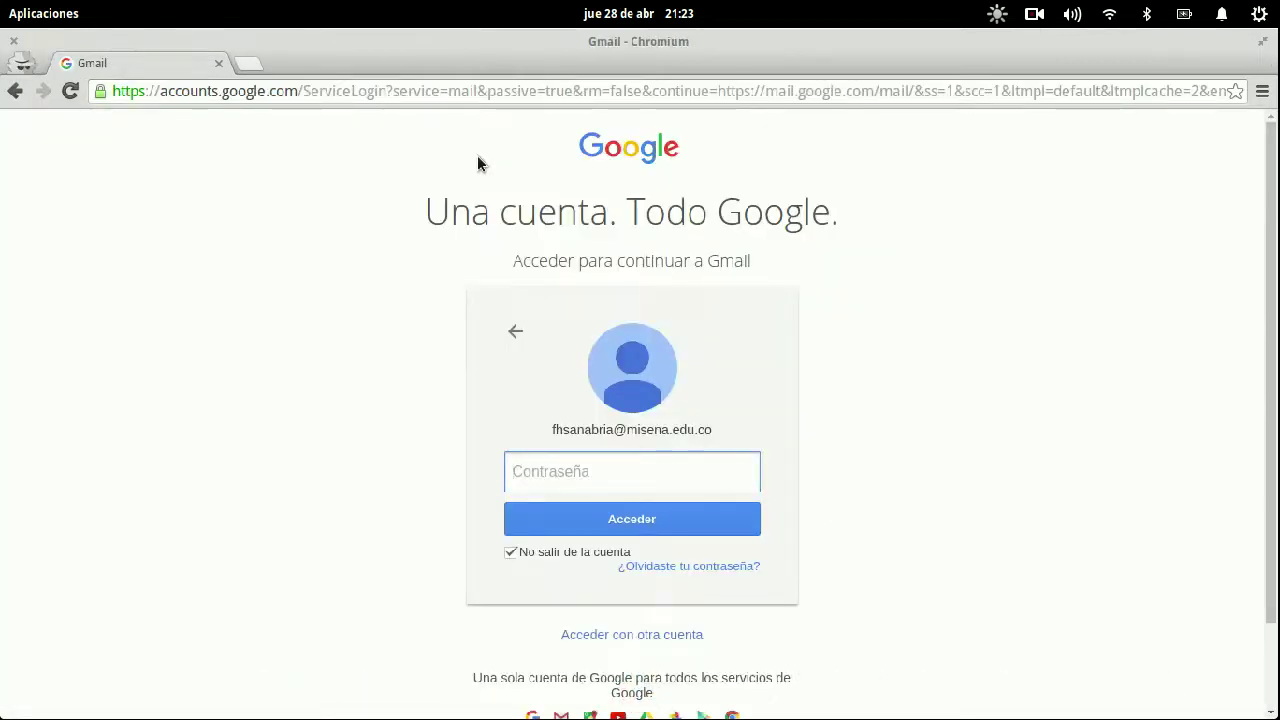
{"action": "type", "text": "•••••••"}
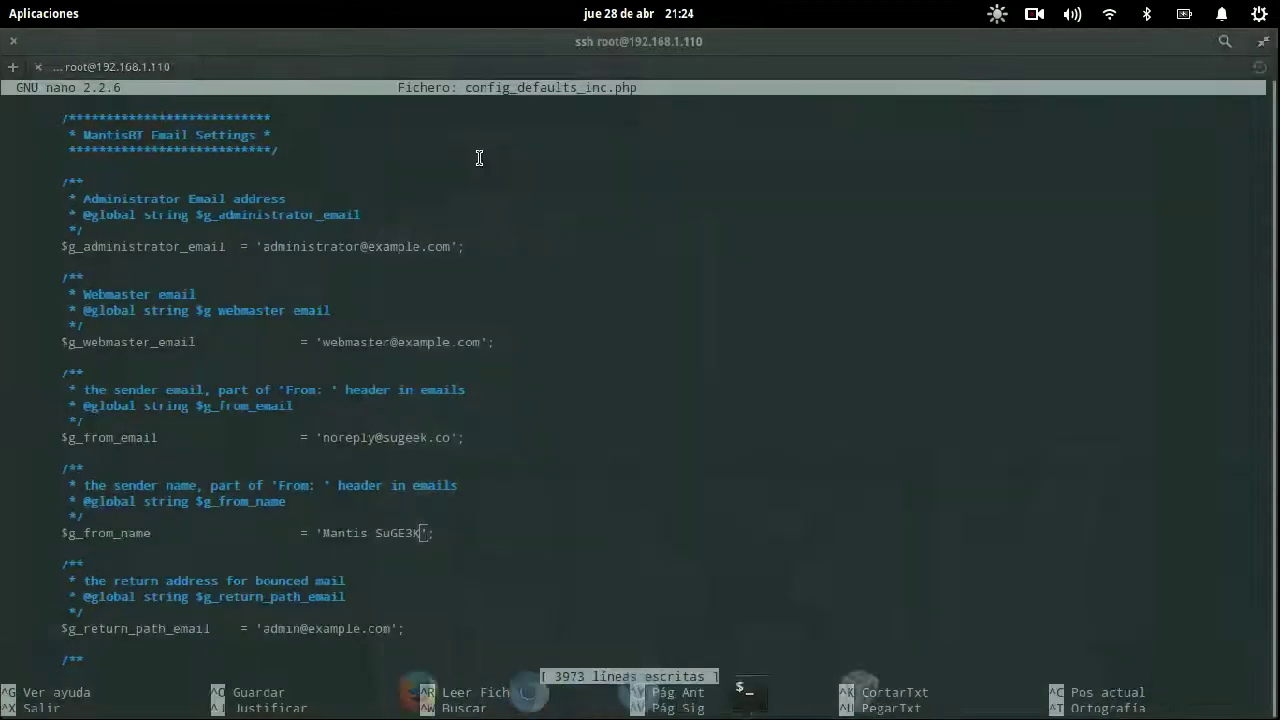
{"action": "key", "text": "super"}
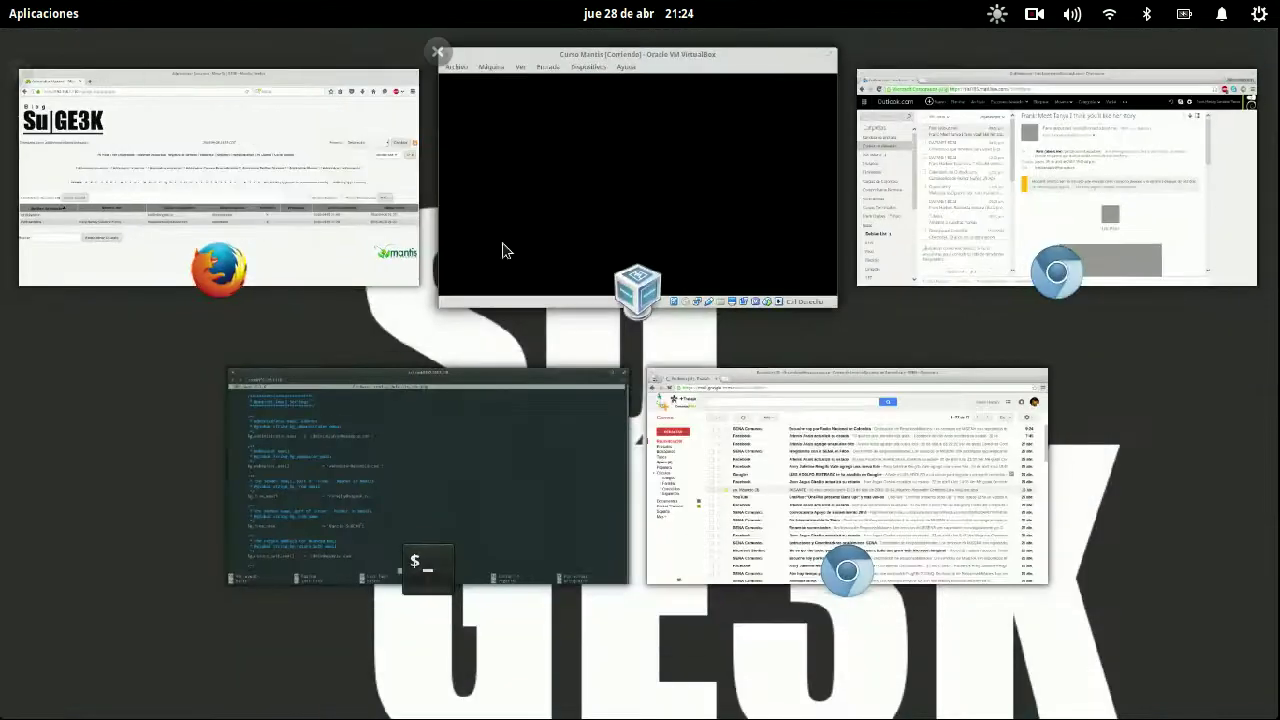
Replace the spectator user's Correo electrónico with their institutional address and click Actualizar usuario.
{"action": "left_click", "coordinate": [220, 194]}
{"action": "left_click", "coordinate": [48, 515]}
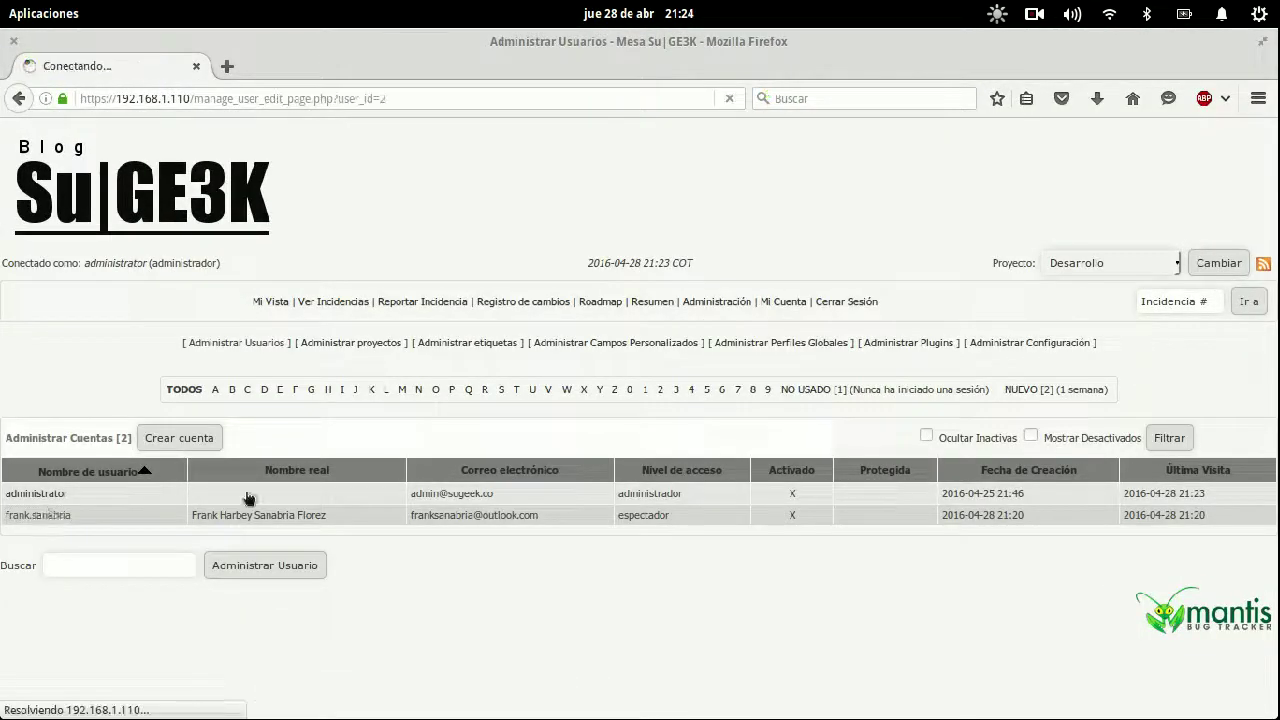
{"action": "left_click_drag", "start_coordinate": [630, 513], "coordinate": [308, 494]}
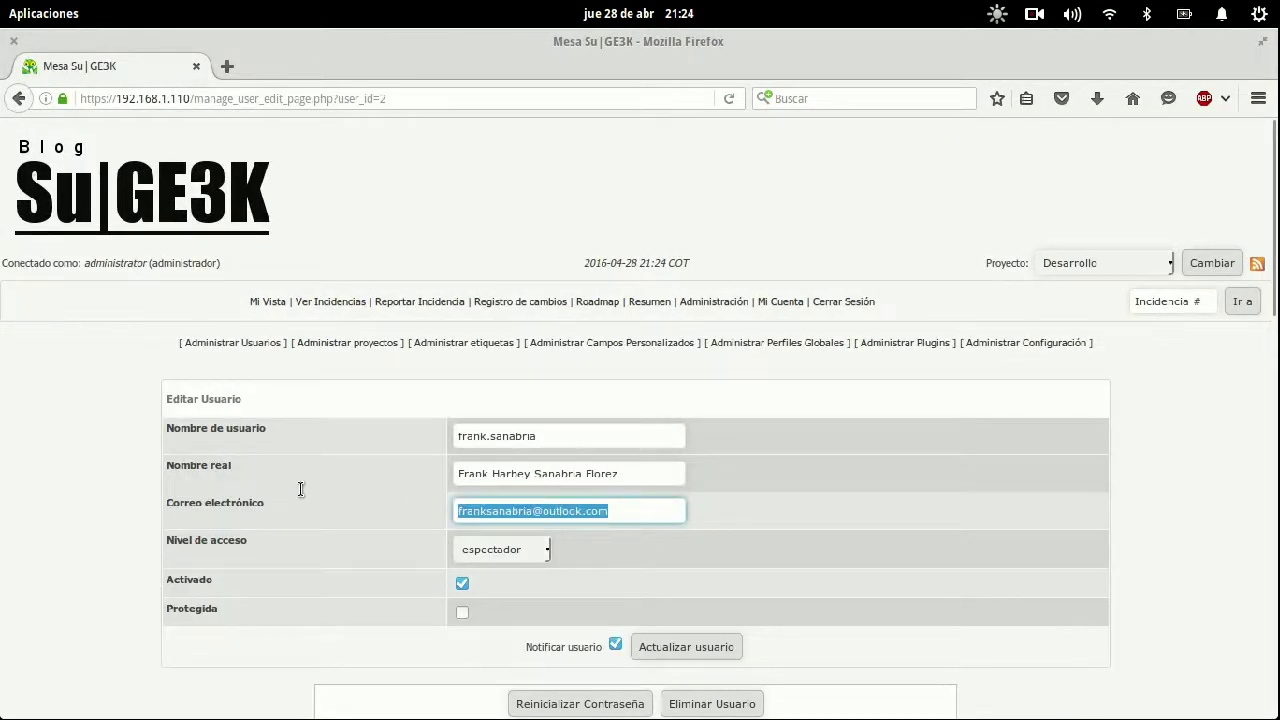
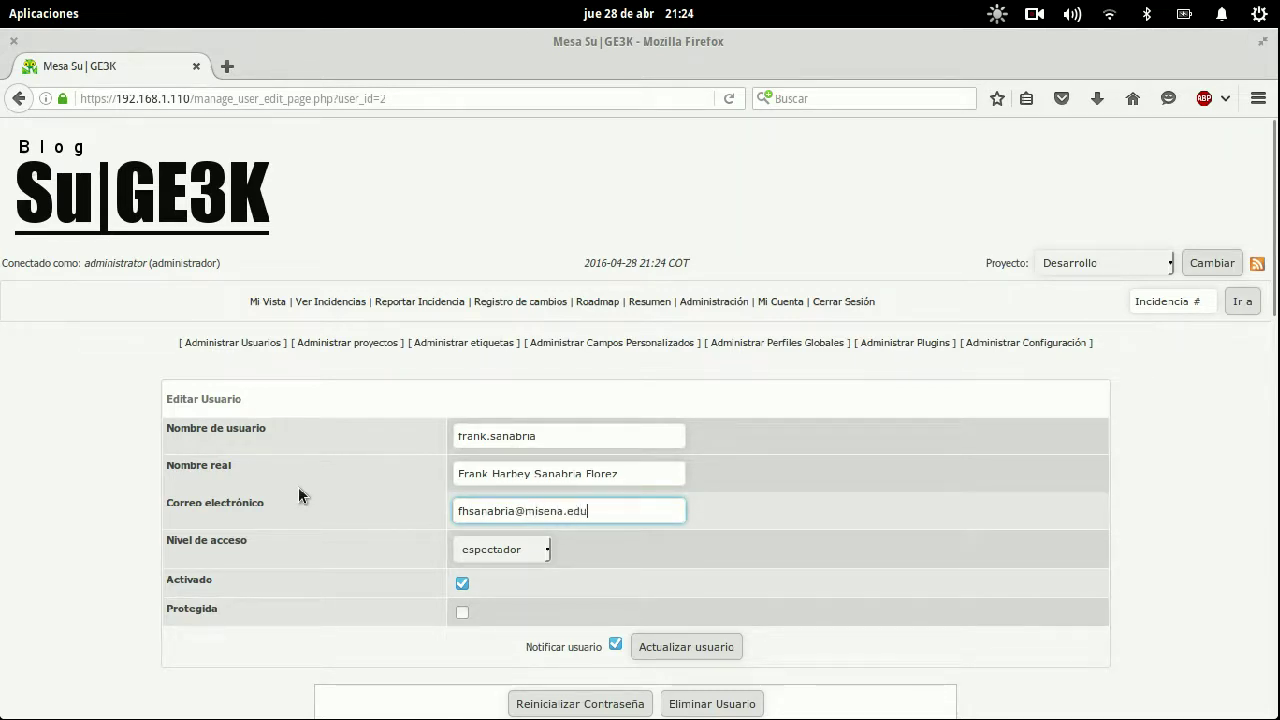
{"action": "left_click", "coordinate": [706, 645]}
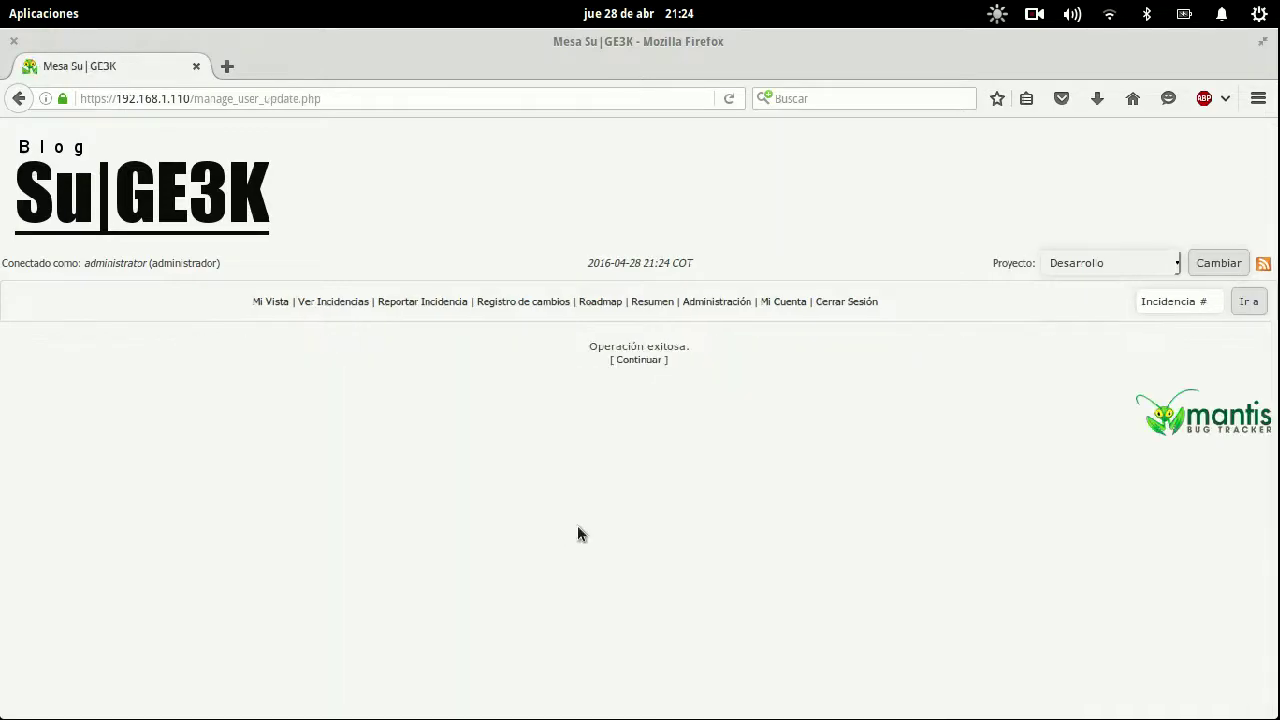
{"action": "left_click", "coordinate": [643, 368]}
{"action": "key", "text": "super"}
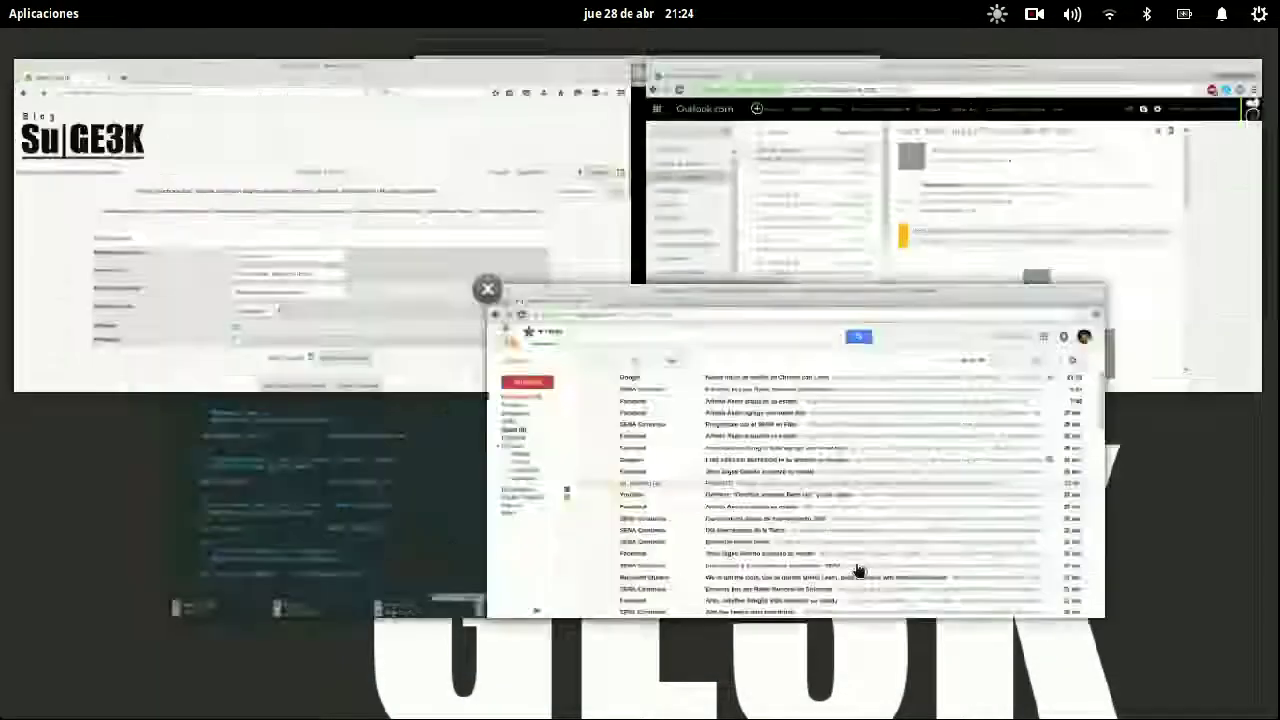
Look in Gmail's Spam folder for the reset message, then reload the inbox.
{"action": "left_click", "coordinate": [857, 570]}
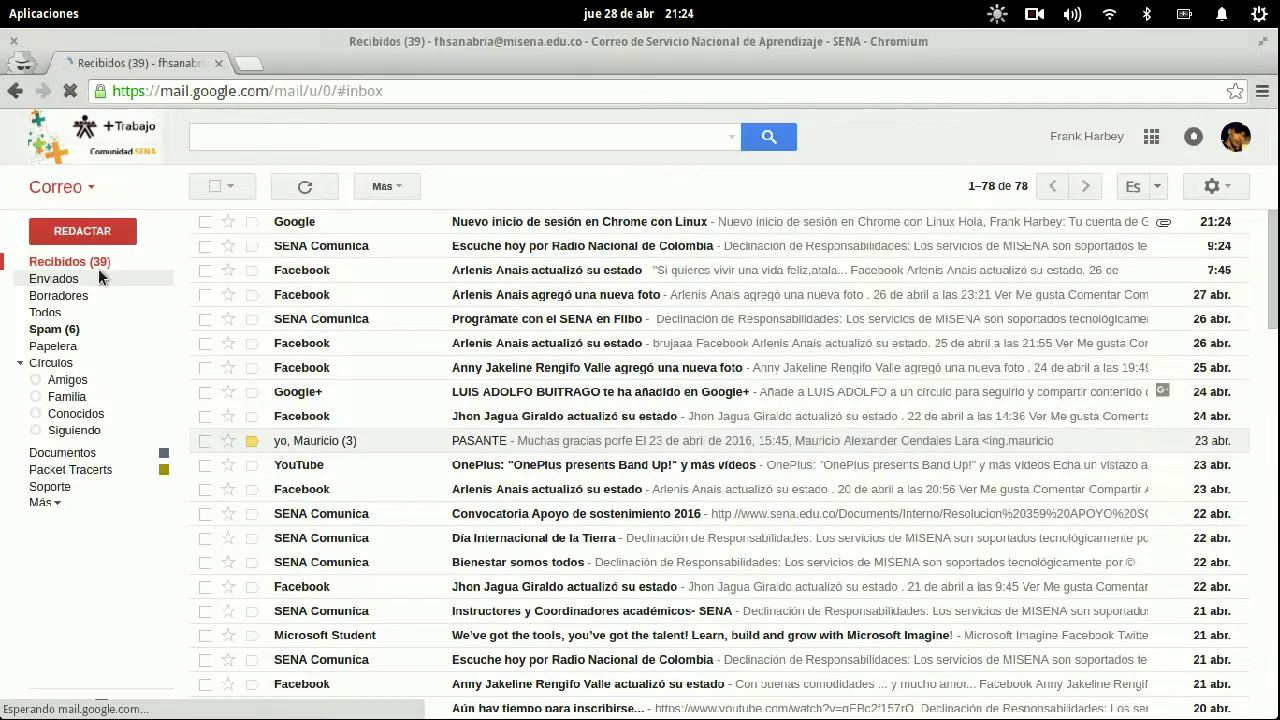
{"action": "left_click", "coordinate": [84, 332]}
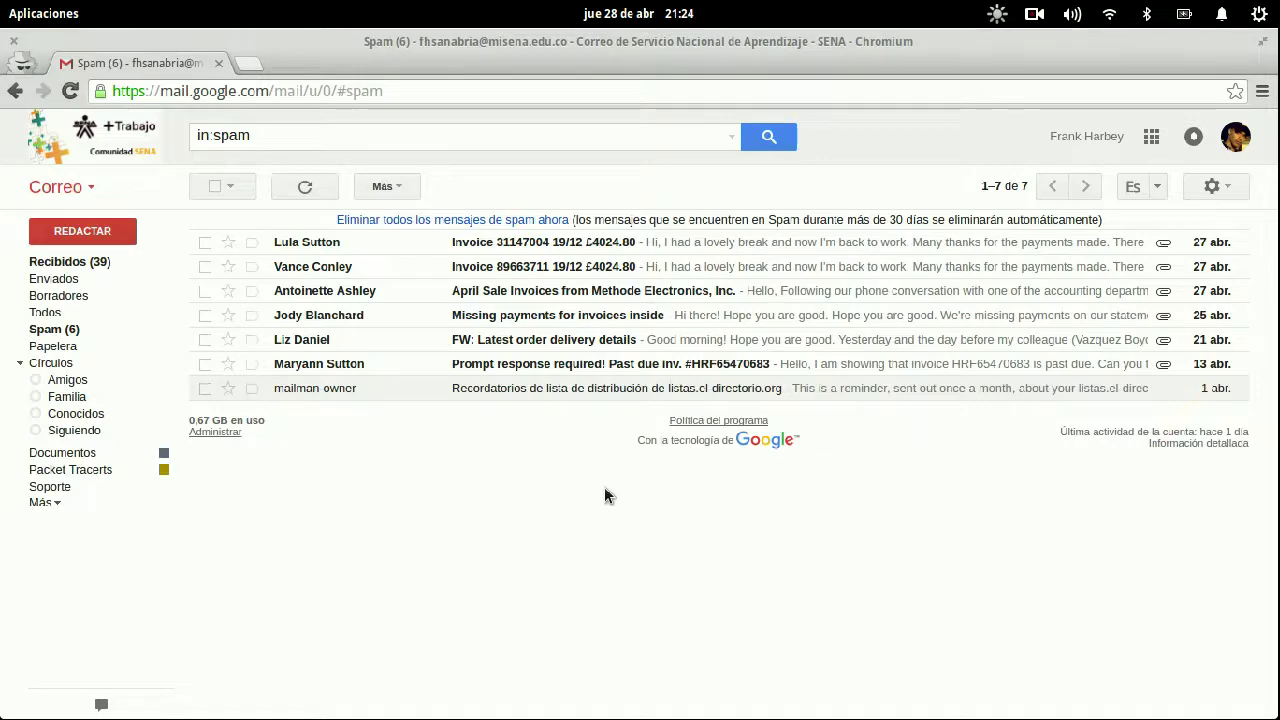
{"action": "left_click", "coordinate": [100, 261]}
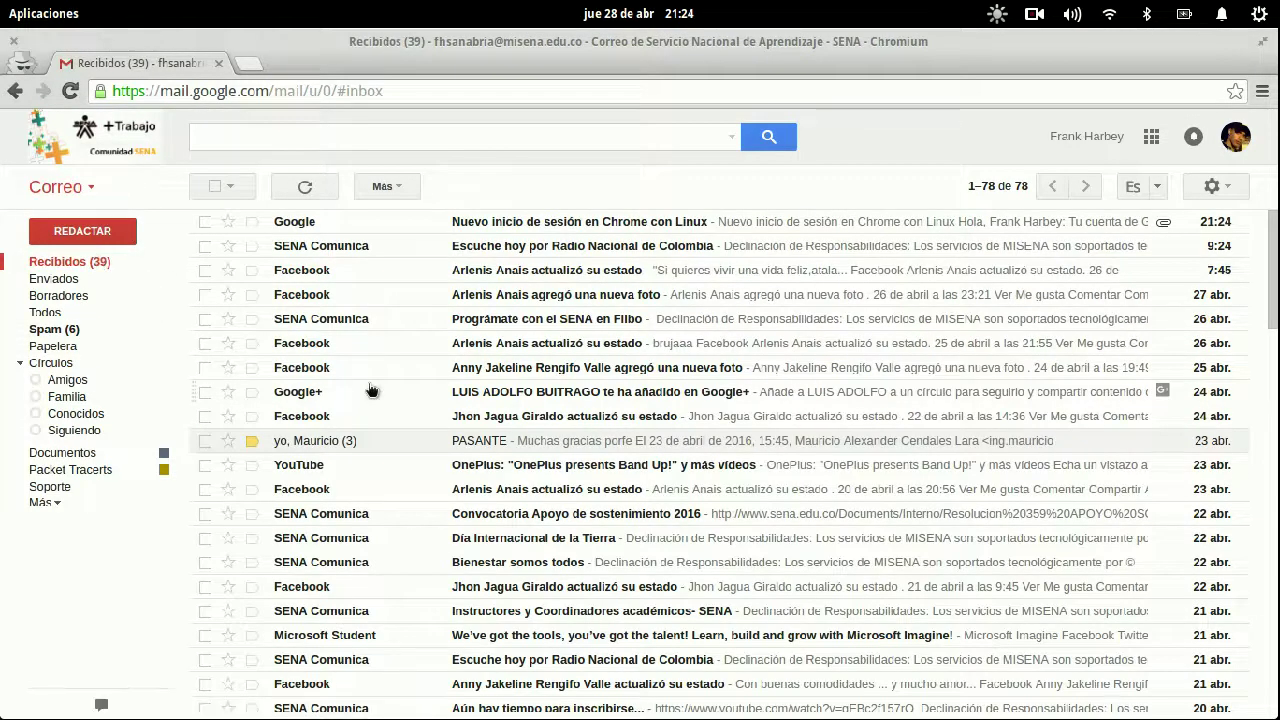
{"action": "key", "text": "F5"}
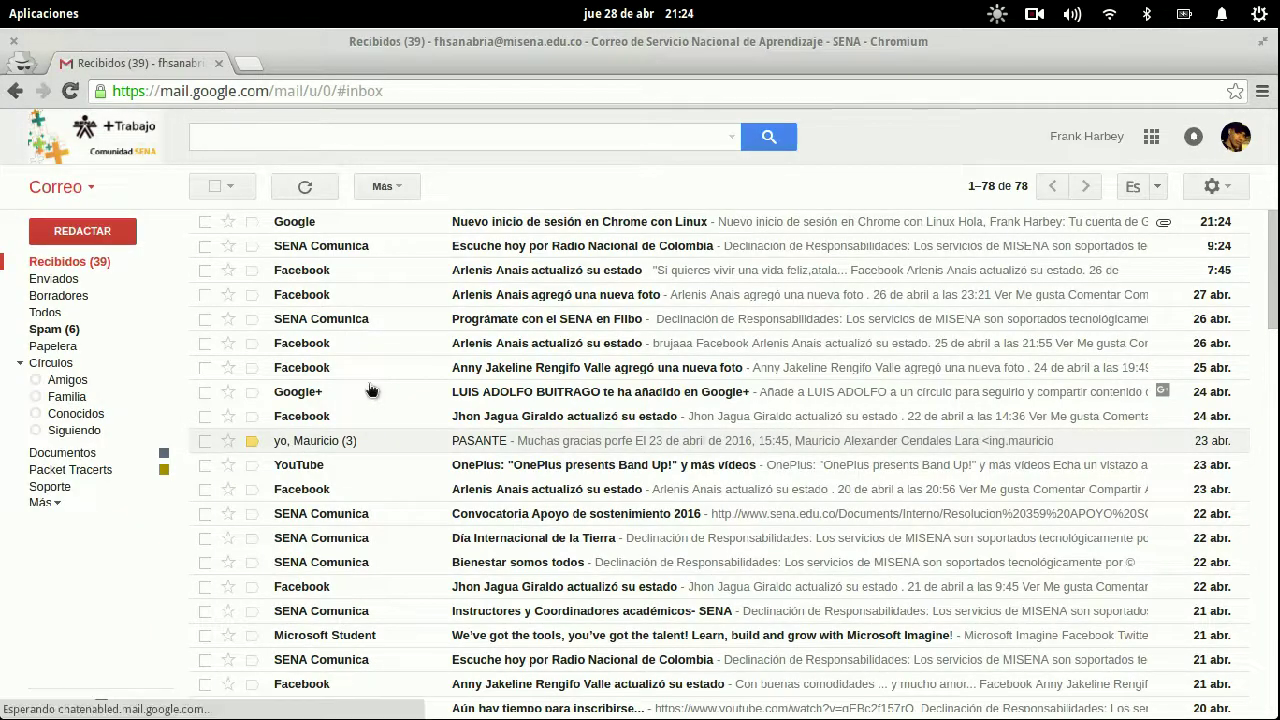
Bring the Outlook.com mailbox back and reload it.
{"action": "key", "text": "super"}
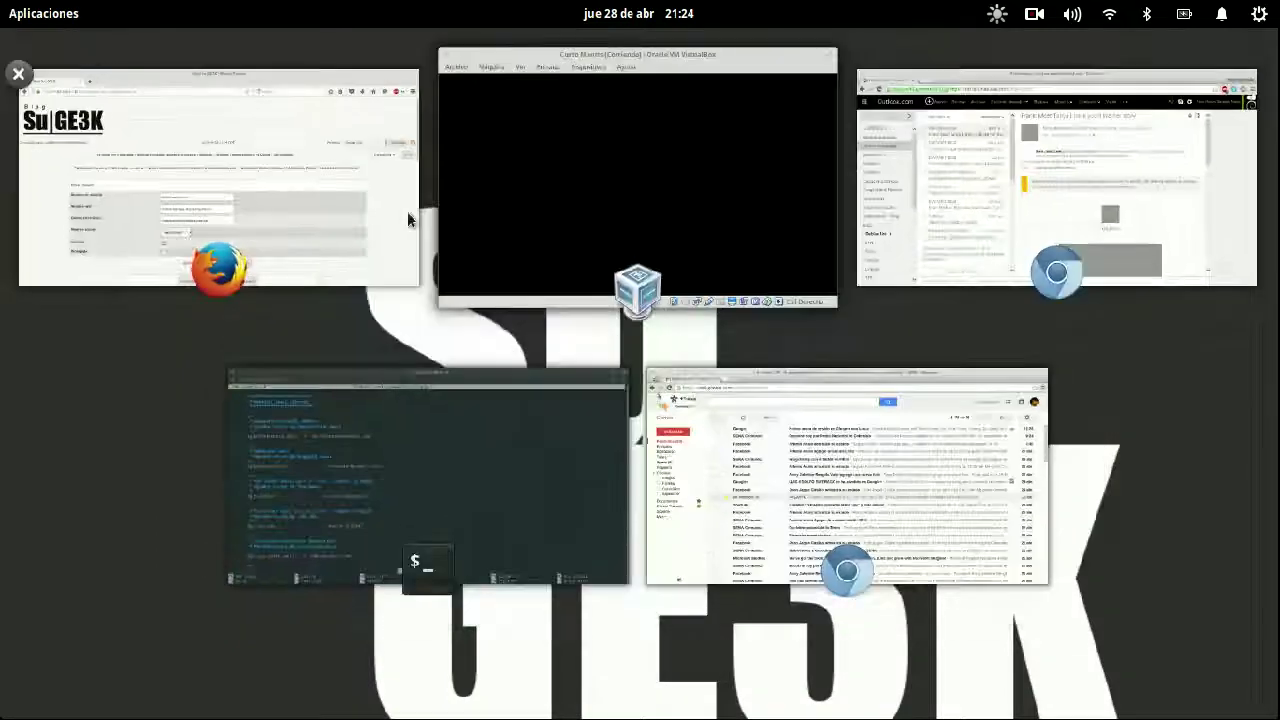
{"action": "left_click", "coordinate": [1049, 223]}
{"action": "key", "text": "F5"}
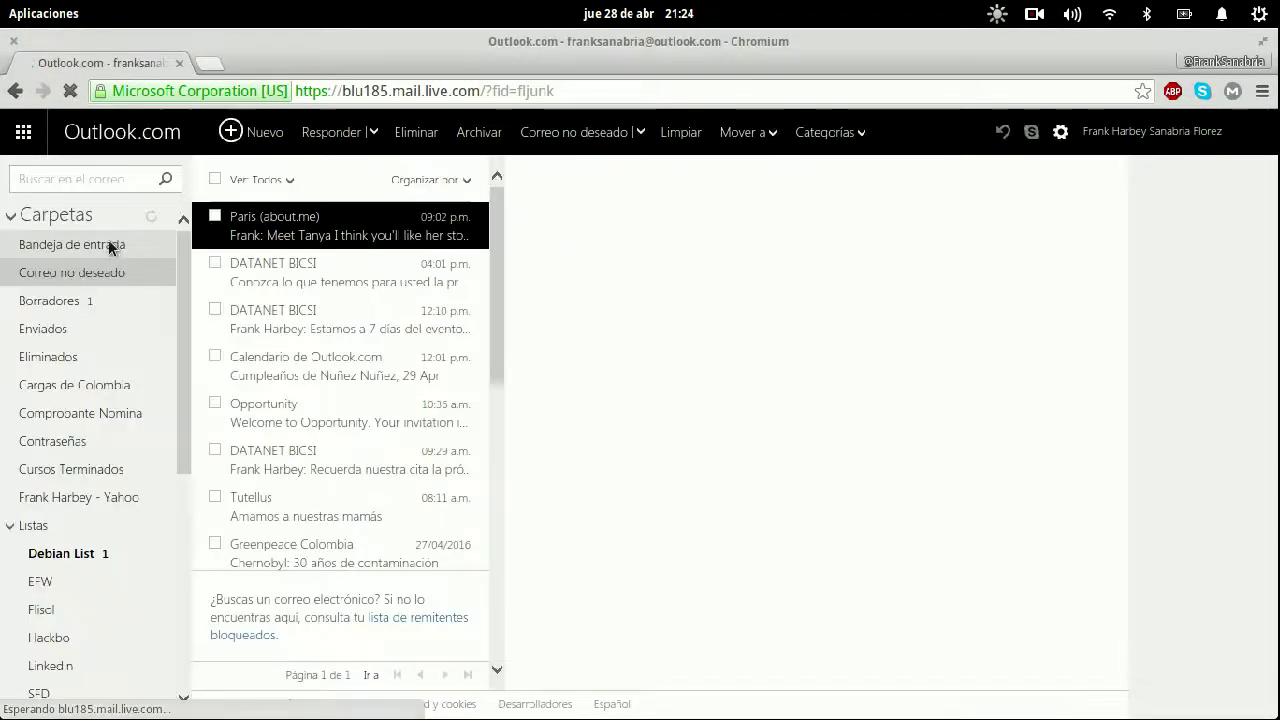
{"action": "key", "text": "super"}
Search config_defaults_inc.php for 'phpmailer' and review the $g_phpMailer_method SMTP settings.
{"action": "left_click", "coordinate": [419, 528]}
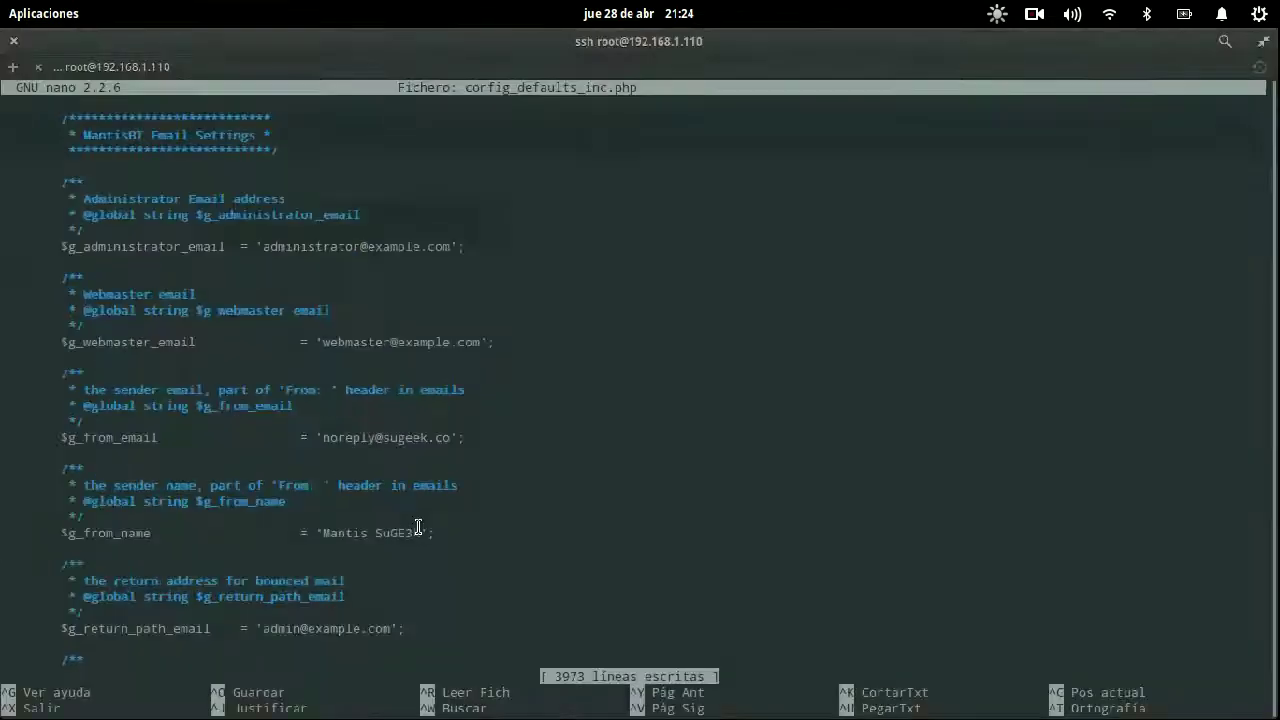
{"action": "scroll", "coordinate": [419, 528], "scroll_direction": "down", "scroll_amount": 6}
{"action": "key", "text": "ctrl+w"}
{"action": "key", "text": "Return"}
{"action": "key", "text": "Down"}
{"action": "key", "text": "Down"}
{"action": "key", "text": "Down"}
{"action": "key", "text": "Down"}
{"action": "key", "text": "Down"}
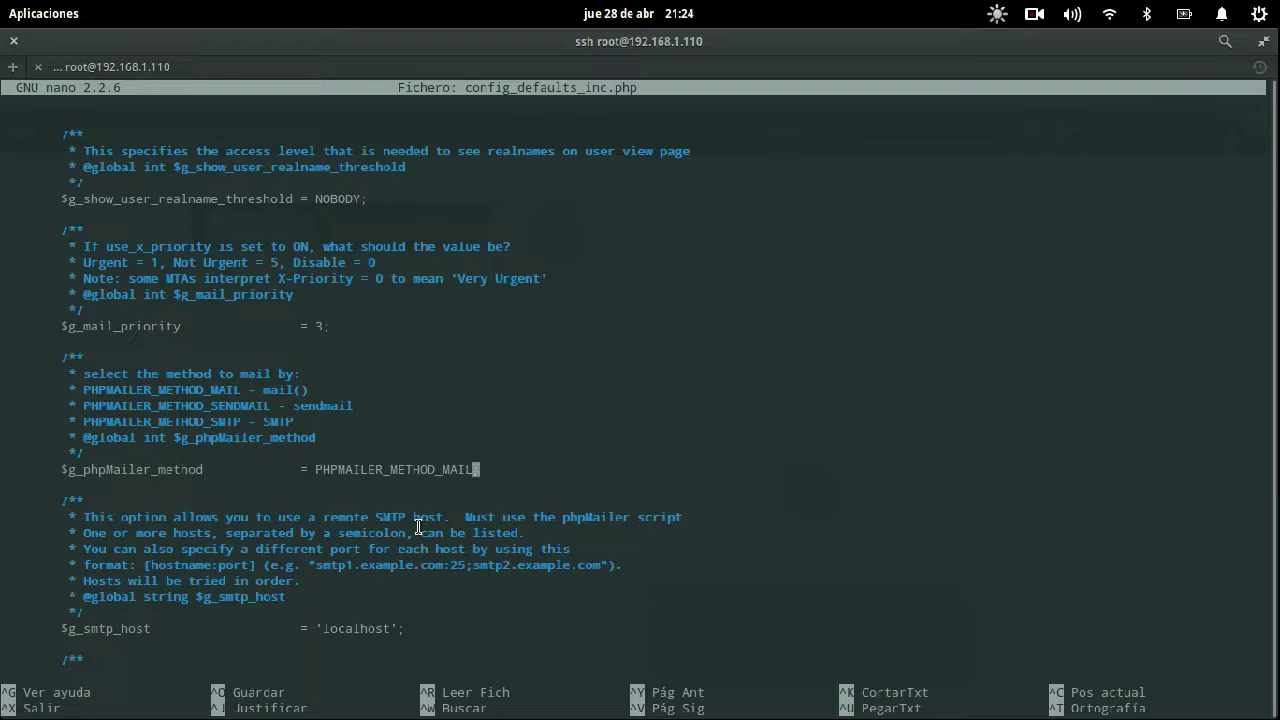
{"action": "key", "text": "Up"}
{"action": "key", "text": "Down"}
{"action": "key", "text": "Down"}
{"action": "key", "text": "Down"}
{"action": "key", "text": "Down"}
{"action": "key", "text": "Down"}
{"action": "key", "text": "Down"}
{"action": "key", "text": "Down"}
{"action": "key", "text": "Down"}
{"action": "key", "text": "Down"}
{"action": "key", "text": "Down"}
{"action": "key", "text": "Down"}
{"action": "key", "text": "Down"}
{"action": "key", "text": "Down"}
{"action": "key", "text": "Down"}
{"action": "key", "text": "Down"}
{"action": "key", "text": "Down"}
{"action": "key", "text": "Down"}
{"action": "key", "text": "Down"}
{"action": "key", "text": "Up"}
{"action": "key", "text": "Up"}
{"action": "key", "text": "Up"}
{"action": "key", "text": "Up"}
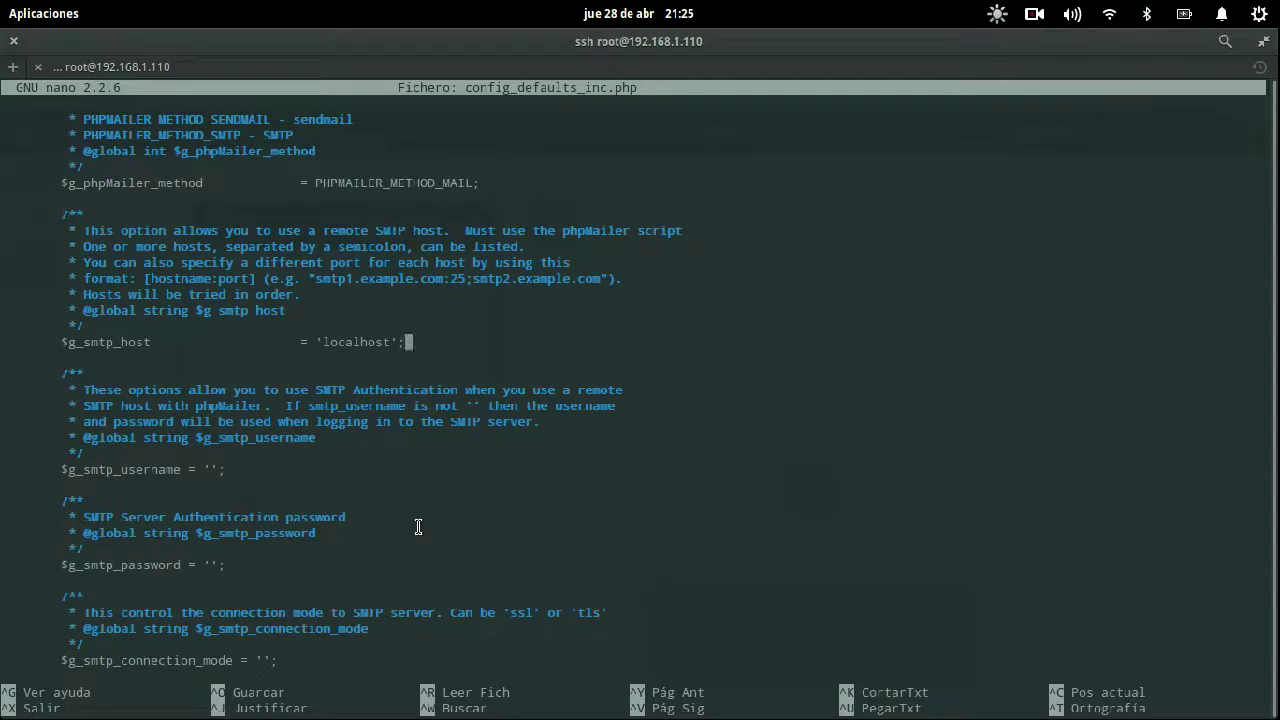
{"action": "key", "text": "ctrl+w"}
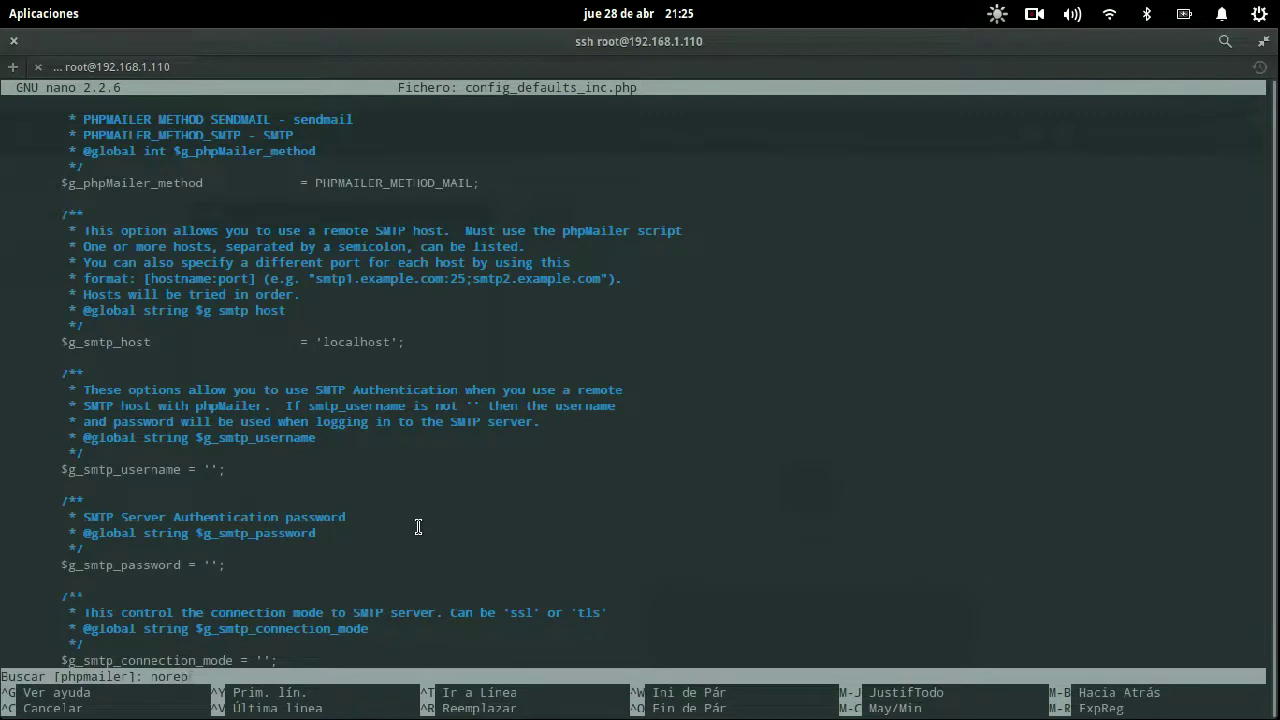
{"action": "key", "text": "Return"}
{"action": "key", "text": "Down"}
{"action": "key", "text": "Up"}
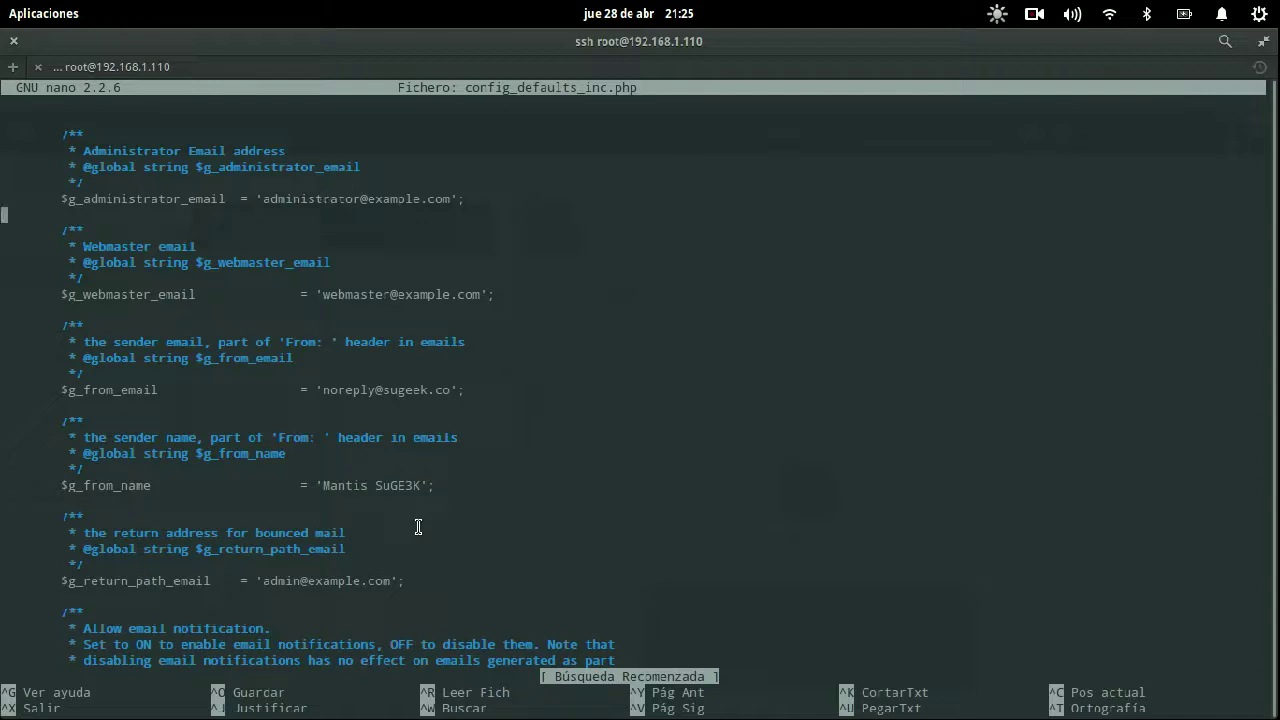
{"action": "key", "text": "Right"}
{"action": "key", "text": "Right"}
{"action": "key", "text": "Right"}
{"action": "key", "text": "Right"}
{"action": "key", "text": "Right"}
{"action": "key", "text": "Right"}
{"action": "key", "text": "Right"}
{"action": "key", "text": "Right"}
{"action": "key", "text": "Right"}
{"action": "key", "text": "Right"}
{"action": "key", "text": "Right"}
{"action": "key", "text": "Right"}
{"action": "key", "text": "Right"}
{"action": "key", "text": "Right"}
{"action": "key", "text": "Right"}
{"action": "key", "text": "Right"}
{"action": "key", "text": "Right"}
{"action": "key", "text": "Right"}
{"action": "key", "text": "Right"}
{"action": "key", "text": "Left"}
{"action": "key", "text": "BackSpace"}
{"action": "key", "text": "BackSpace"}
{"action": "key", "text": "BackSpace"}
{"action": "key", "text": "BackSpace"}
{"action": "key", "text": "BackSpace"}
{"action": "key", "text": "BackSpace"}
{"action": "key", "text": "BackSpace"}
{"action": "key", "text": "BackSpace"}
{"action": "key", "text": "BackSpace"}
{"action": "key", "text": "BackSpace"}
{"action": "key", "text": "BackSpace"}
{"action": "key", "text": "BackSpace"}
{"action": "key", "text": "BackSpace"}
{"action": "key", "text": "BackSpace"}
{"action": "key", "text": "BackSpace"}
{"action": "key", "text": "BackSpace"}
{"action": "key", "text": "BackSpace"}
{"action": "key", "text": "BackSpace"}
{"action": "key", "text": "BackSpace"}
{"action": "key", "text": "BackSpace"}
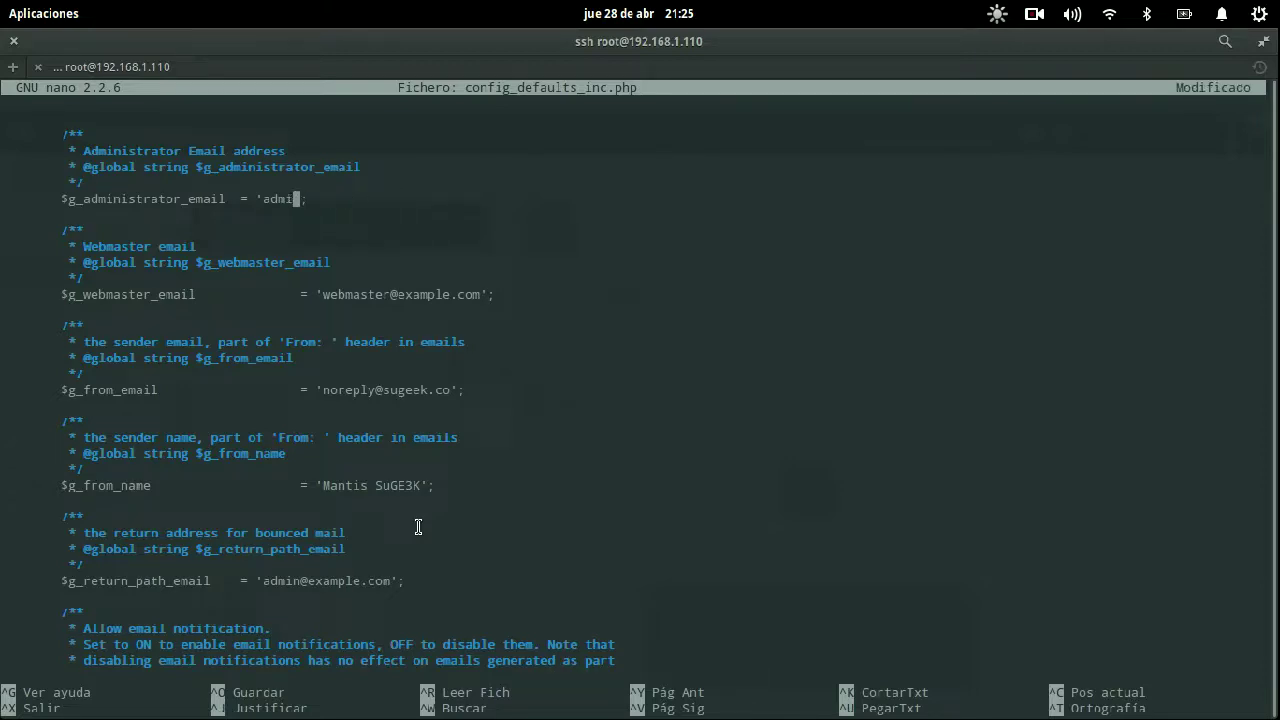
{"action": "key", "text": "Down"}
{"action": "key", "text": "Down"}
{"action": "key", "text": "BackSpace"}
{"action": "key", "text": "BackSpace"}
{"action": "key", "text": "BackSpace"}
{"action": "key", "text": "BackSpace"}
{"action": "key", "text": "BackSpace"}
{"action": "key", "text": "BackSpace"}
{"action": "key", "text": "BackSpace"}
{"action": "key", "text": "BackSpace"}
{"action": "key", "text": "BackSpace"}
{"action": "key", "text": "BackSpace"}
{"action": "key", "text": "BackSpace"}
{"action": "key", "text": "BackSpace"}
{"action": "key", "text": "BackSpace"}
{"action": "key", "text": "BackSpace"}
{"action": "key", "text": "BackSpace"}
{"action": "key", "text": "BackSpace"}
{"action": "key", "text": "BackSpace"}
{"action": "key", "text": "BackSpace"}
{"action": "key", "text": "BackSpace"}
{"action": "key", "text": "BackSpace"}
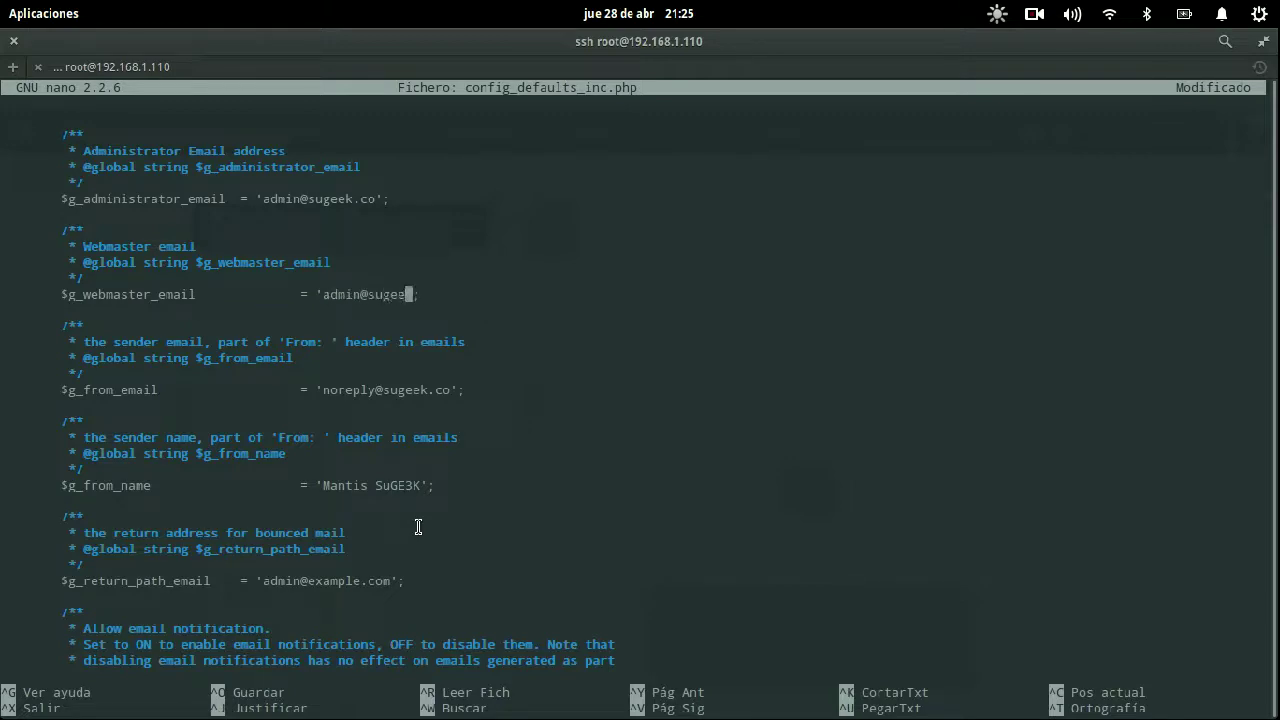
{"action": "key", "text": "ctrl+o"}
{"action": "key", "text": "Return"}
{"action": "key", "text": "Down"}
{"action": "key", "text": "Down"}
{"action": "key", "text": "Down"}
{"action": "key", "text": "Down"}
{"action": "key", "text": "Down"}
{"action": "key", "text": "Down"}
{"action": "key", "text": "Down"}
{"action": "key", "text": "Down"}
{"action": "key", "text": "Down"}
{"action": "key", "text": "Down"}
{"action": "key", "text": "Down"}
{"action": "key", "text": "Down"}
{"action": "key", "text": "Down"}
{"action": "key", "text": "Down"}
{"action": "key", "text": "Down"}
{"action": "key", "text": "Down"}
{"action": "key", "text": "Down"}
Move down to the $g_smtp_host setting, then reload the Outlook.com mailbox.
{"action": "key", "text": "Down"}
{"action": "key", "text": "Up"}
{"action": "key", "text": "Left"}
{"action": "key", "text": "Left"}
{"action": "key", "text": "BackSpace"}
{"action": "key", "text": "BackSpace"}
{"action": "key", "text": "BackSpace"}
{"action": "key", "text": "BackSpace"}
{"action": "key", "text": "BackSpace"}
{"action": "key", "text": "BackSpace"}
{"action": "key", "text": "BackSpace"}
{"action": "key", "text": "BackSpace"}
{"action": "key", "text": "BackSpace"}
{"action": "key", "text": "BackSpace"}
{"action": "key", "text": "BackSpace"}
{"action": "key", "text": "BackSpace"}
{"action": "key", "text": "BackSpace"}
{"action": "key", "text": "ctrl+o"}
{"action": "key", "text": "Return"}
{"action": "key", "text": "Down"}
{"action": "key", "text": "Down"}
{"action": "key", "text": "Down"}
{"action": "key", "text": "Down"}
{"action": "key", "text": "Down"}
{"action": "key", "text": "Down"}
{"action": "key", "text": "Down"}
{"action": "key", "text": "Down"}
{"action": "key", "text": "Down"}
{"action": "key", "text": "Down"}
{"action": "key", "text": "Down"}
{"action": "key", "text": "Down"}
{"action": "key", "text": "Down"}
{"action": "key", "text": "Down"}
{"action": "key", "text": "Down"}
{"action": "key", "text": "Down"}
{"action": "key", "text": "Down"}
{"action": "key", "text": "Down"}
{"action": "key", "text": "Down"}
{"action": "key", "text": "Down"}
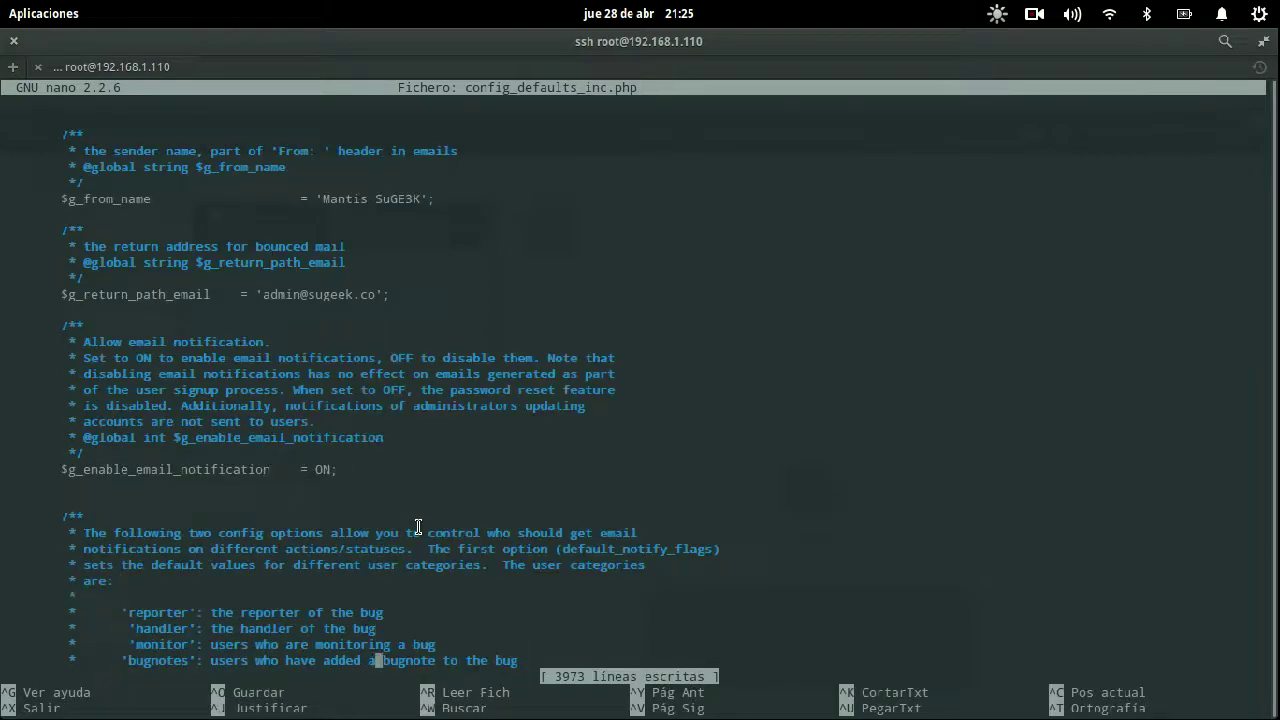
{"action": "key", "text": "Down"}
{"action": "key", "text": "Down"}
{"action": "key", "text": "Down"}
{"action": "key", "text": "Down"}
{"action": "key", "text": "Down"}
{"action": "key", "text": "Down"}
{"action": "key", "text": "Down"}
{"action": "key", "text": "Down"}
{"action": "key", "text": "Down"}
{"action": "key", "text": "Down"}
{"action": "key", "text": "Down"}
{"action": "key", "text": "Down"}
{"action": "key", "text": "Down"}
{"action": "key", "text": "Down"}
{"action": "key", "text": "Down"}
{"action": "key", "text": "Down"}
{"action": "key", "text": "Down"}
{"action": "key", "text": "Down"}
{"action": "key", "text": "Down"}
{"action": "key", "text": "Down"}
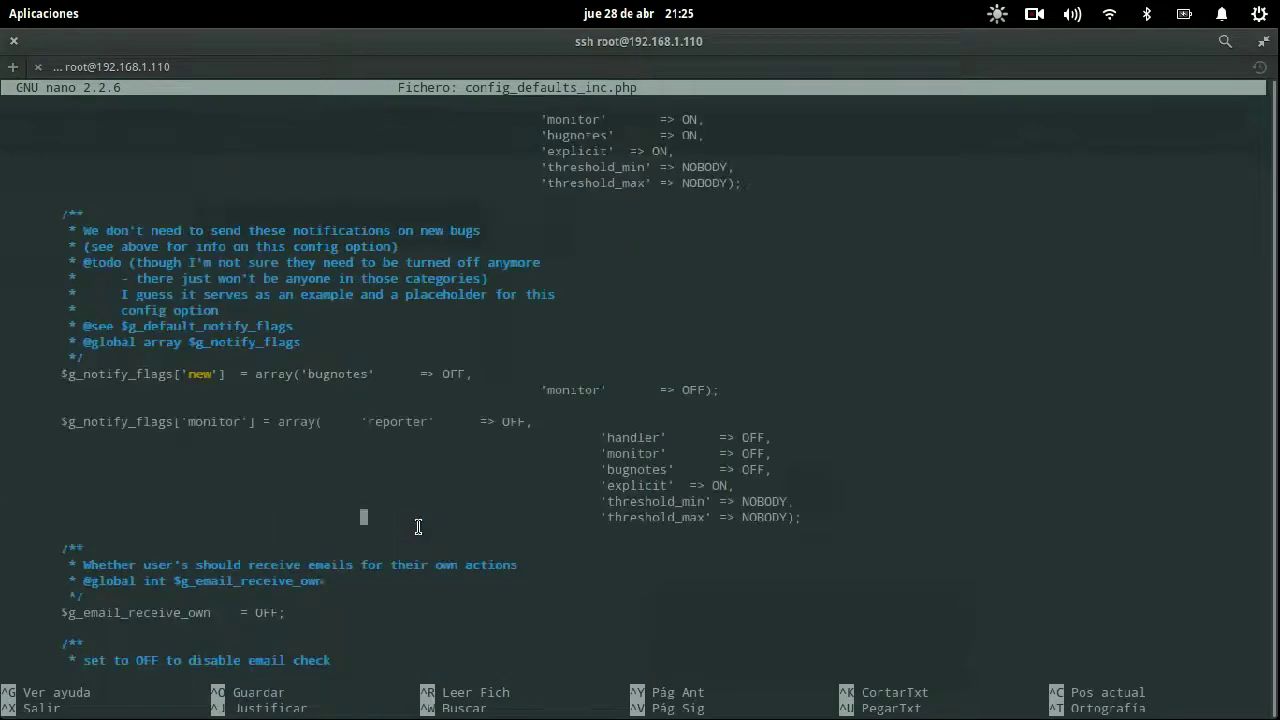
{"action": "key", "text": "Down"}
{"action": "key", "text": "Down"}
{"action": "key", "text": "Down"}
{"action": "key", "text": "Down"}
{"action": "key", "text": "Down"}
{"action": "key", "text": "Down"}
{"action": "key", "text": "Down"}
{"action": "key", "text": "Down"}
{"action": "key", "text": "Down"}
{"action": "key", "text": "Down"}
{"action": "key", "text": "Down"}
{"action": "key", "text": "Down"}
{"action": "key", "text": "Down"}
{"action": "key", "text": "Down"}
{"action": "key", "text": "Down"}
{"action": "key", "text": "Down"}
{"action": "key", "text": "Down"}
{"action": "key", "text": "Down"}
{"action": "key", "text": "Down"}
{"action": "key", "text": "Down"}
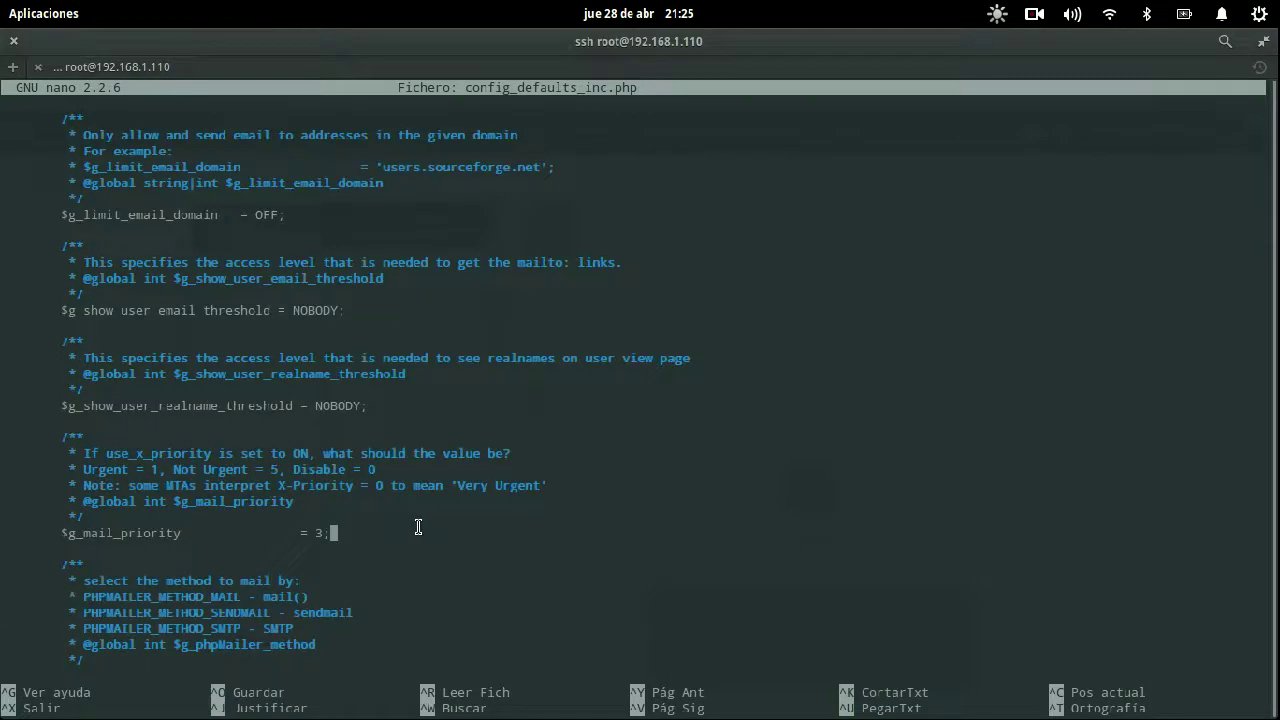
{"action": "key", "text": "Down"}
{"action": "key", "text": "Down"}
{"action": "key", "text": "Down"}
{"action": "key", "text": "Down"}
{"action": "key", "text": "Down"}
{"action": "key", "text": "Down"}
{"action": "key", "text": "Down"}
{"action": "key", "text": "Down"}
{"action": "key", "text": "Down"}
{"action": "key", "text": "Down"}
{"action": "key", "text": "Down"}
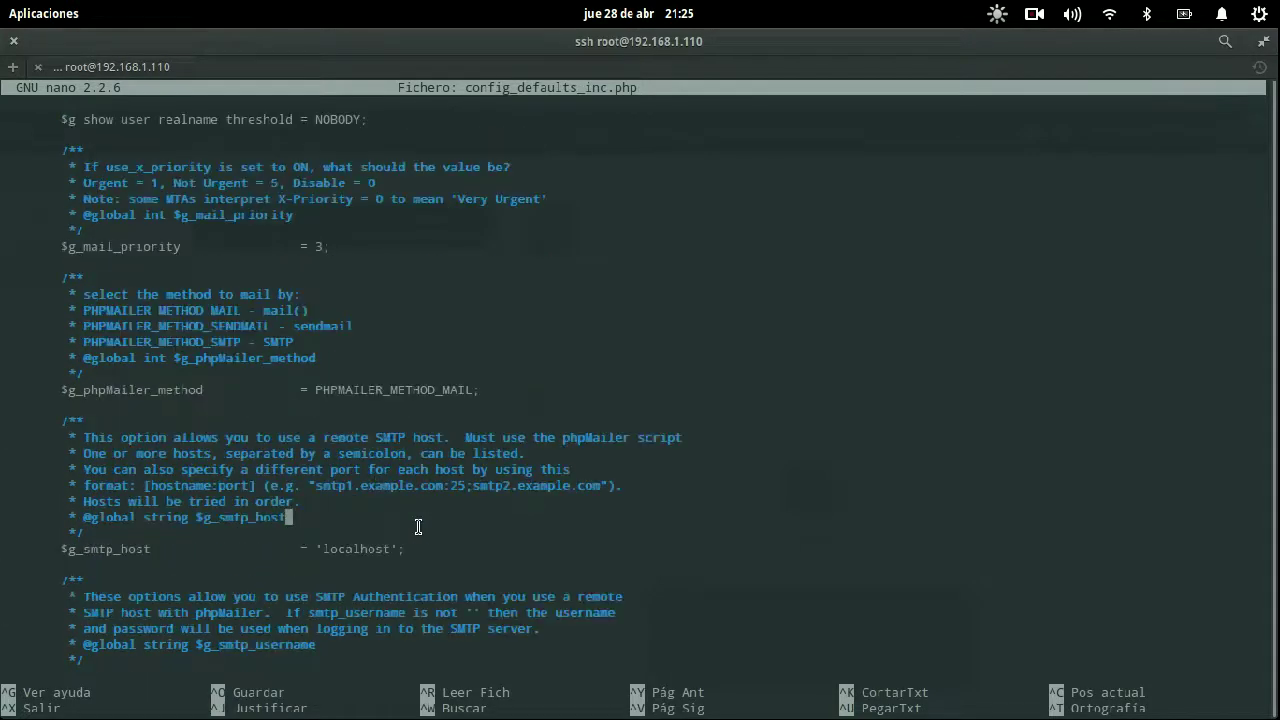
{"action": "key", "text": "Down"}
{"action": "key", "text": "Up"}
{"action": "key", "text": "Up"}
{"action": "key", "text": "Up"}
{"action": "key", "text": "Up"}
{"action": "key", "text": "Up"}
{"action": "key", "text": "Up"}
{"action": "key", "text": "Up"}
{"action": "key", "text": "Up"}
{"action": "key", "text": "Up"}
{"action": "key", "text": "alt+Tab"}
{"action": "key", "text": "F5"}
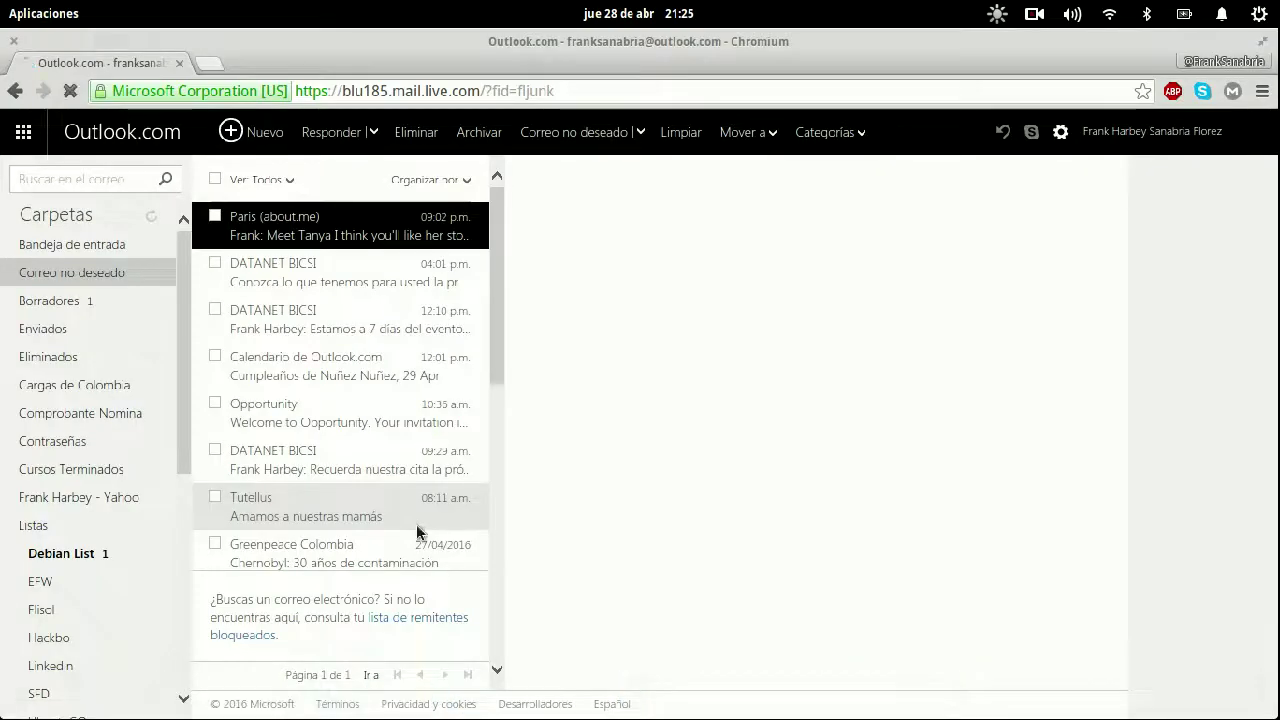
{"action": "key", "text": "super"}
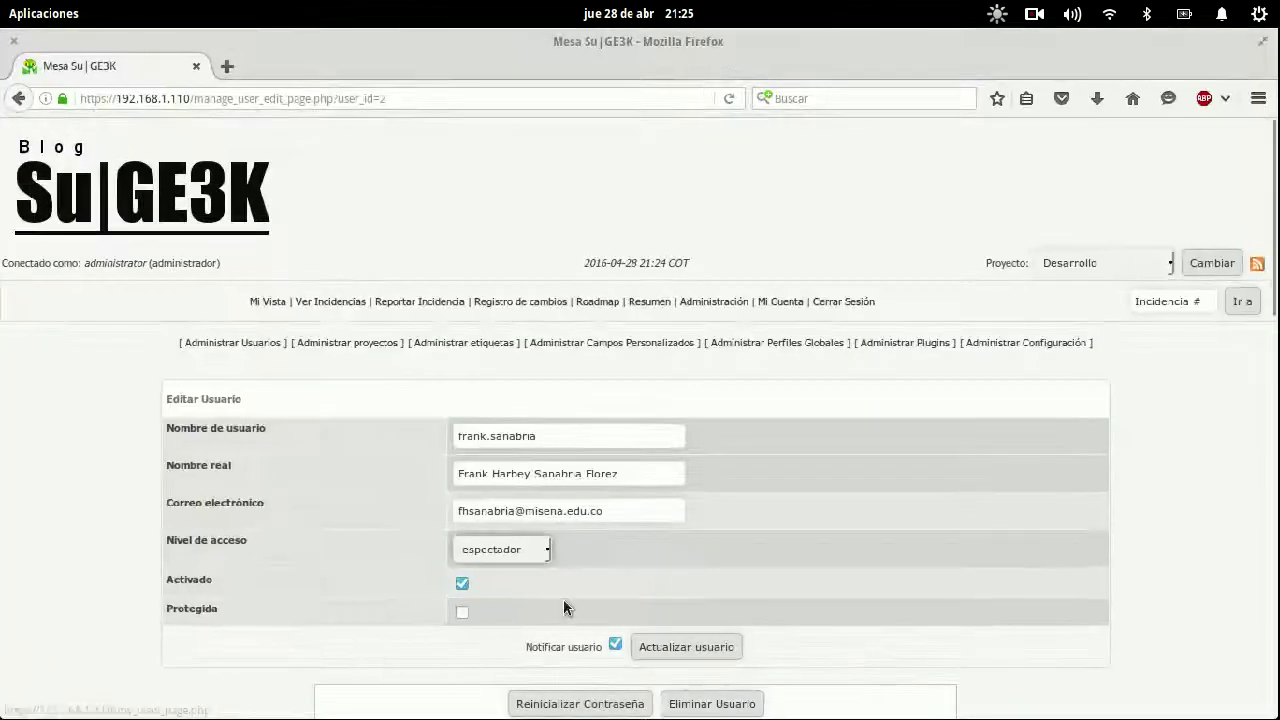
{"action": "left_click", "coordinate": [582, 701]}
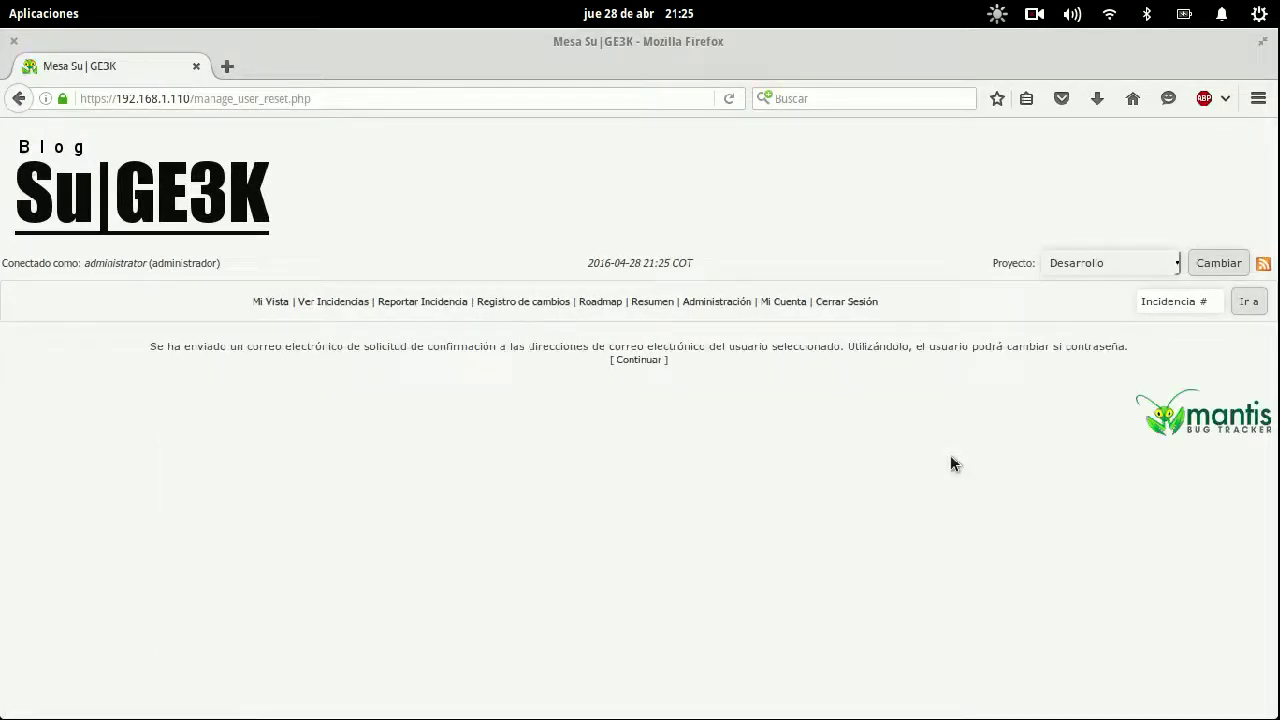
{"action": "left_click", "coordinate": [640, 361]}
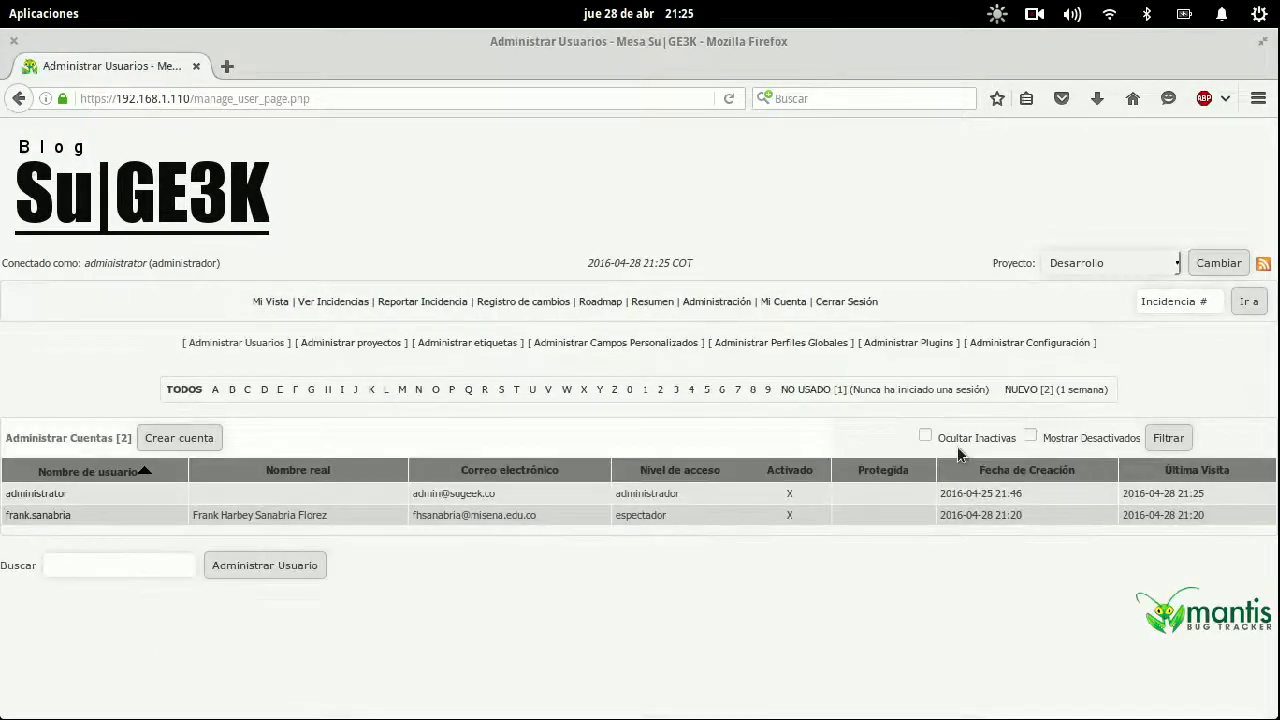
{"action": "left_click", "coordinate": [36, 515]}
{"action": "scroll", "coordinate": [611, 560], "scroll_direction": "down", "scroll_amount": 2}
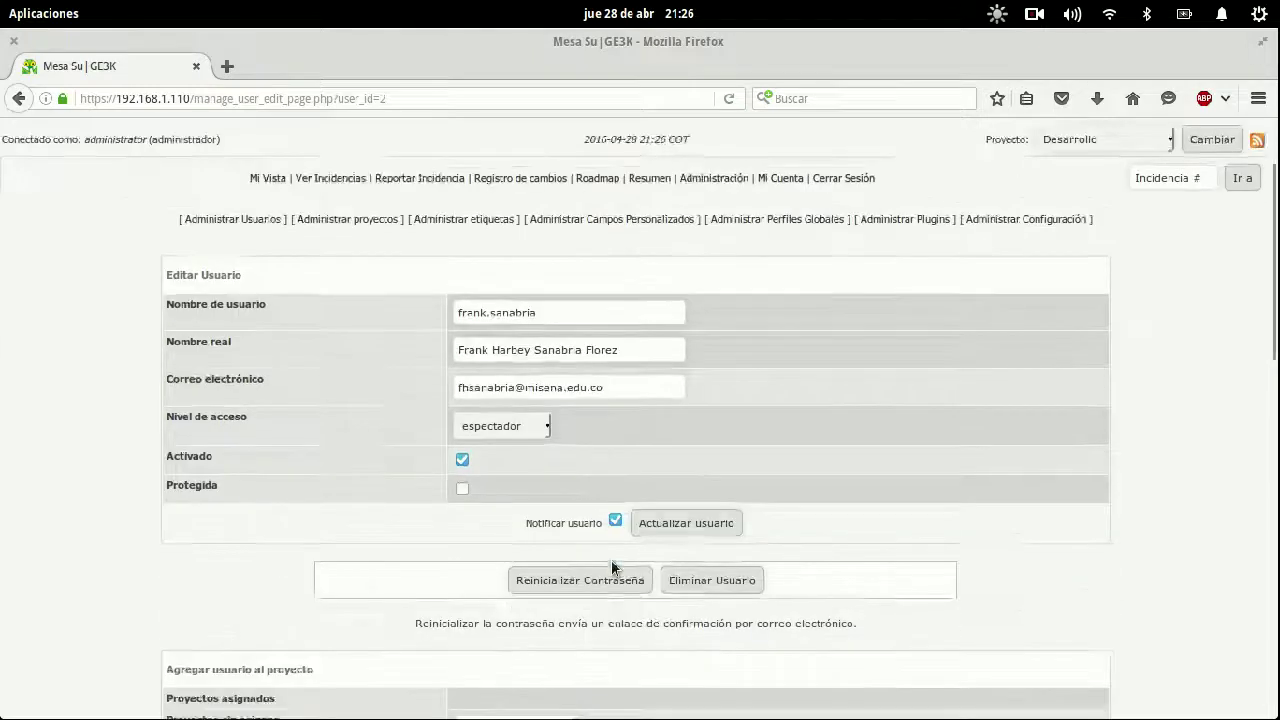
{"action": "scroll", "coordinate": [613, 566], "scroll_direction": "down", "scroll_amount": 4}
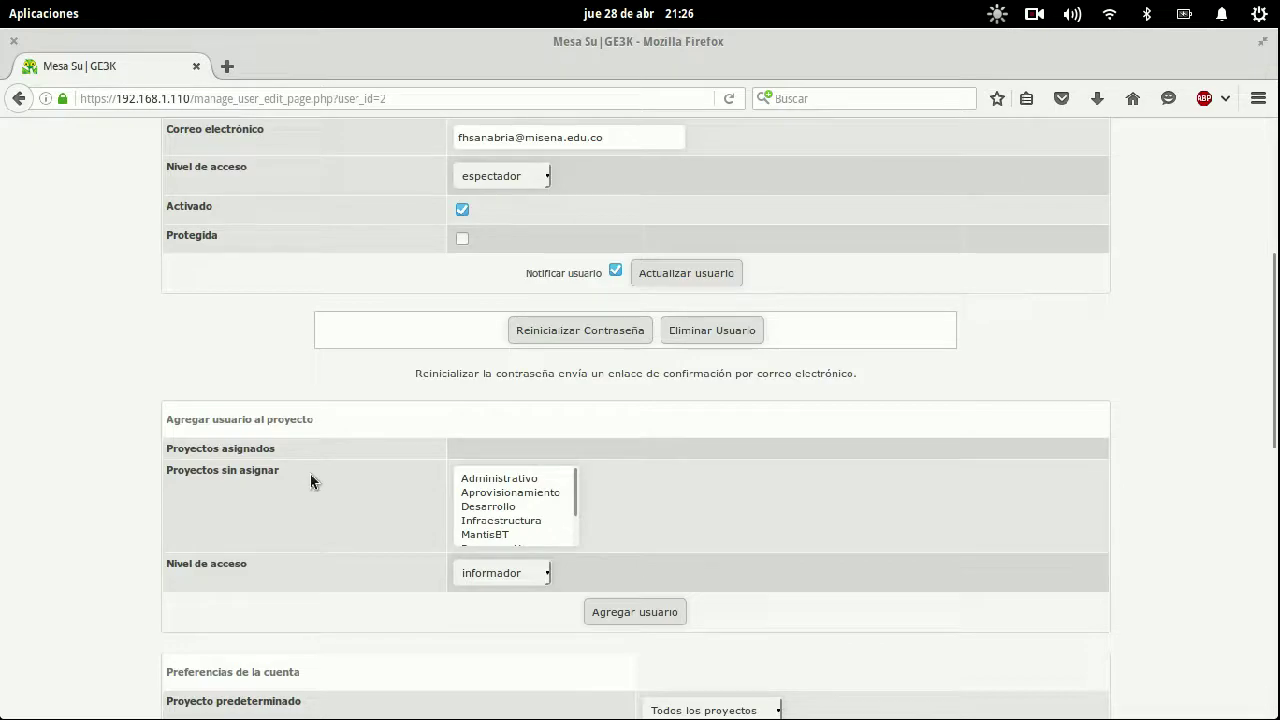
{"action": "scroll", "coordinate": [334, 436], "scroll_direction": "down", "scroll_amount": 7}
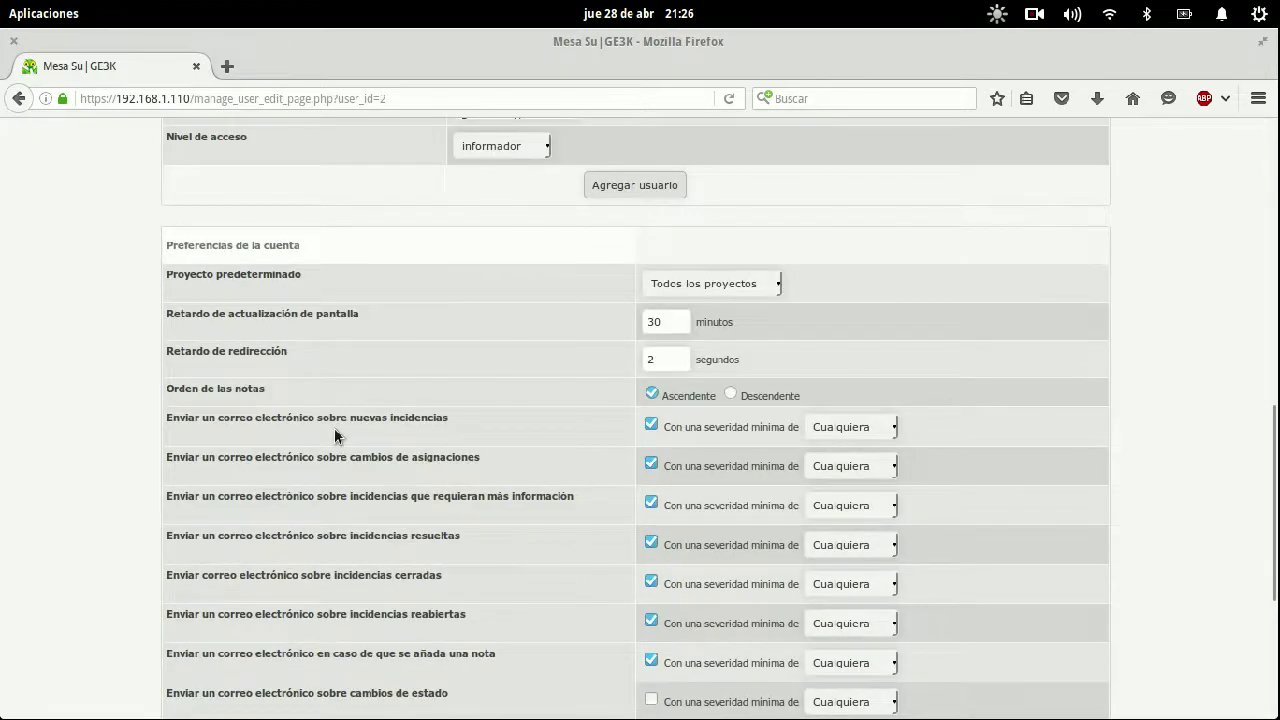
{"action": "scroll", "coordinate": [334, 428], "scroll_direction": "down", "scroll_amount": 6}
{"action": "scroll", "coordinate": [334, 428], "scroll_direction": "up", "scroll_amount": 14}
{"action": "scroll", "coordinate": [334, 428], "scroll_direction": "down", "scroll_amount": 8}
{"action": "scroll", "coordinate": [334, 427], "scroll_direction": "up", "scroll_amount": 10}
{"action": "scroll", "coordinate": [334, 430], "scroll_direction": "down", "scroll_amount": 7}
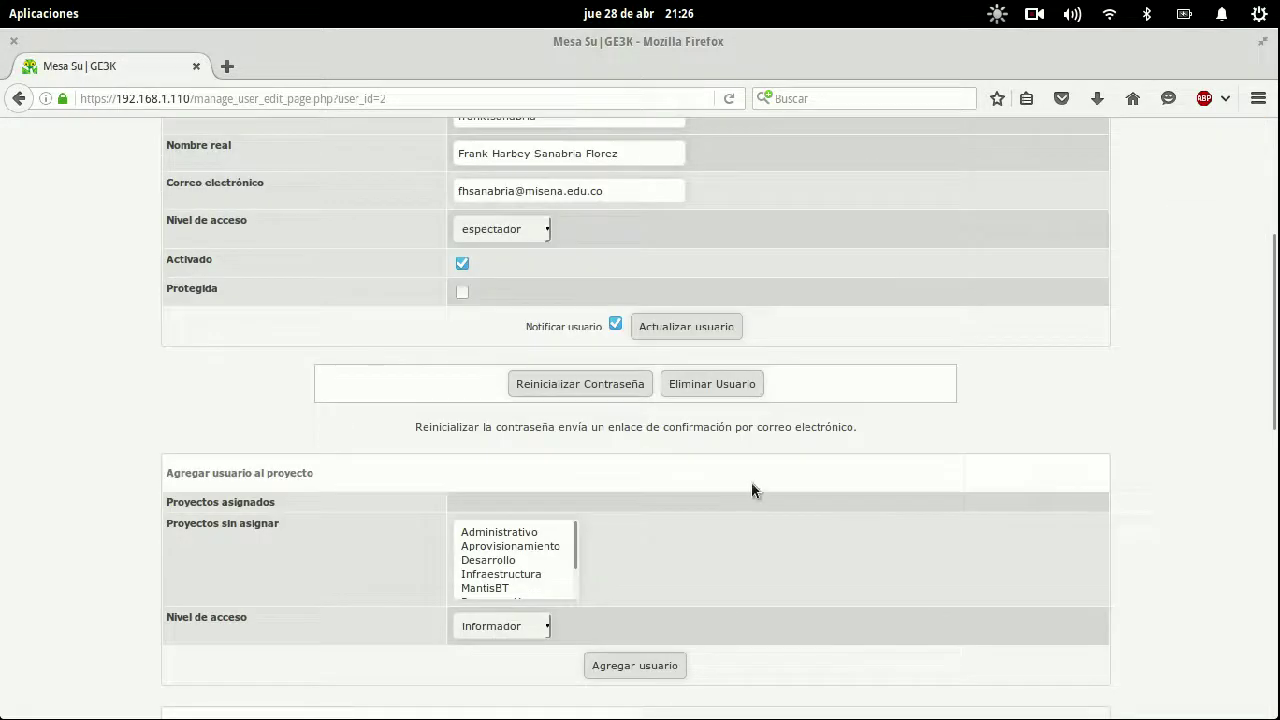
{"action": "scroll", "coordinate": [760, 482], "scroll_direction": "down", "scroll_amount": 4}
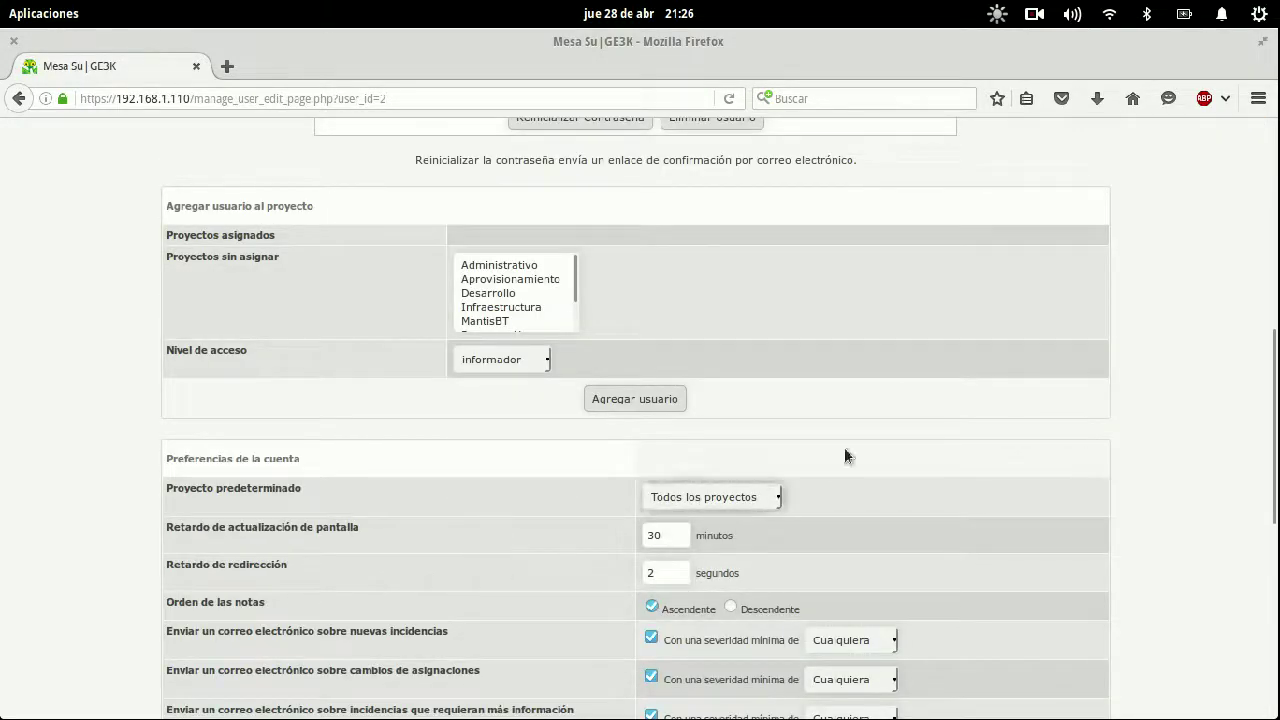
{"action": "scroll", "coordinate": [941, 450], "scroll_direction": "down", "scroll_amount": 3}
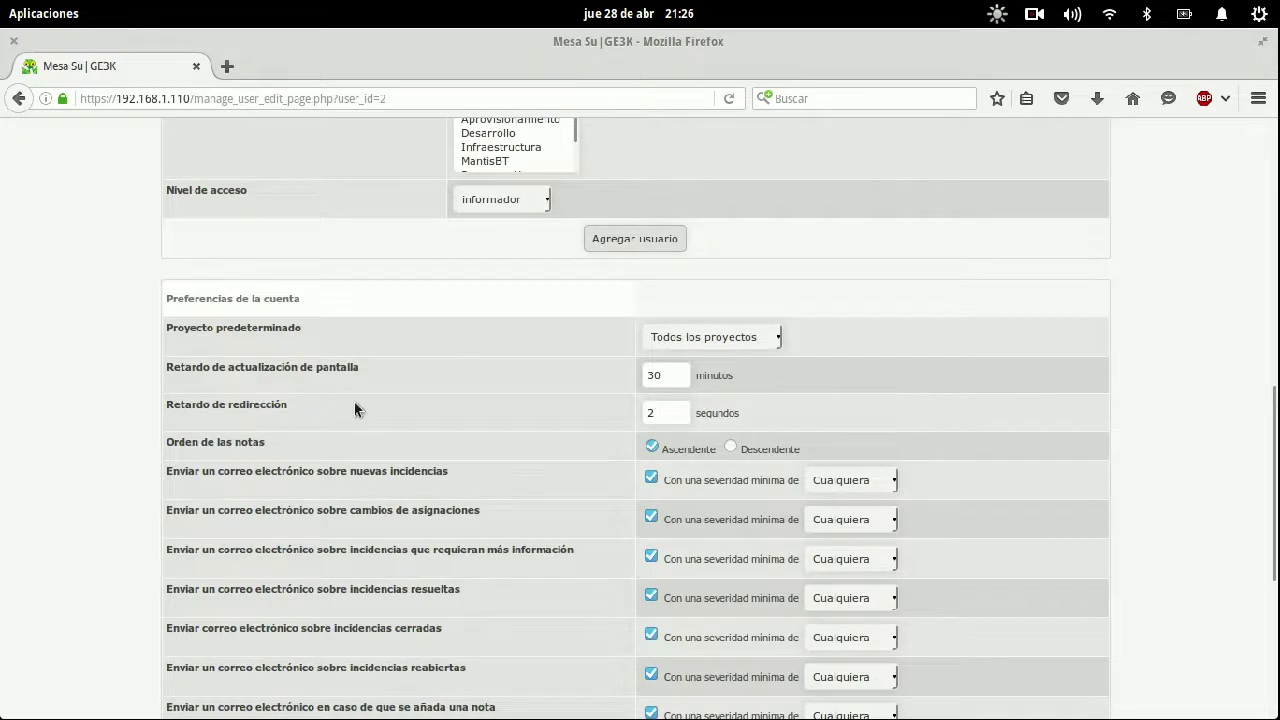
Set the screen refresh delay to 5 and redirect delay to 1, keeping Todos los proyectos.
{"action": "left_click_drag", "start_coordinate": [666, 374], "coordinate": [590, 372]}
{"action": "left_click", "coordinate": [908, 396]}
{"action": "left_click_drag", "start_coordinate": [680, 416], "coordinate": [620, 412]}
{"action": "type", "text": "1"}
{"action": "left_click", "coordinate": [743, 335]}
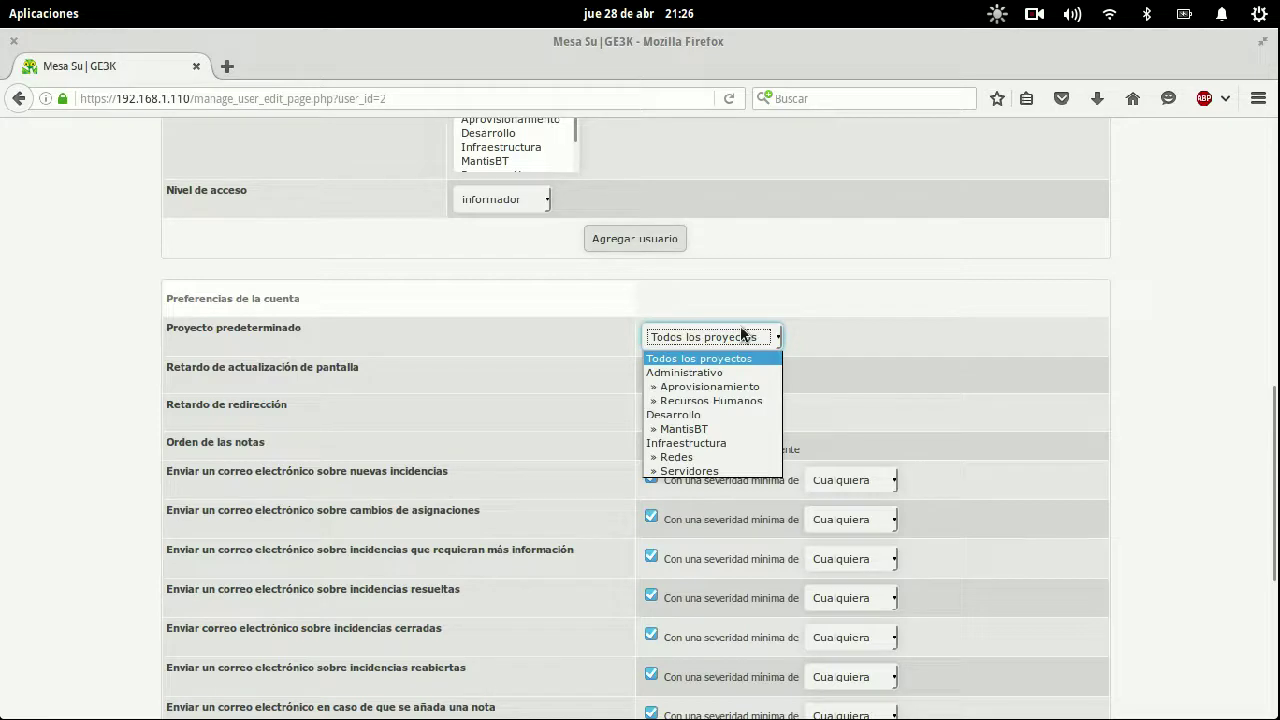
{"action": "left_click", "coordinate": [894, 332]}
Save the preferences with Actualizar preferencias and continue past the confirmation.
{"action": "scroll", "coordinate": [894, 340], "scroll_direction": "down", "scroll_amount": 3}
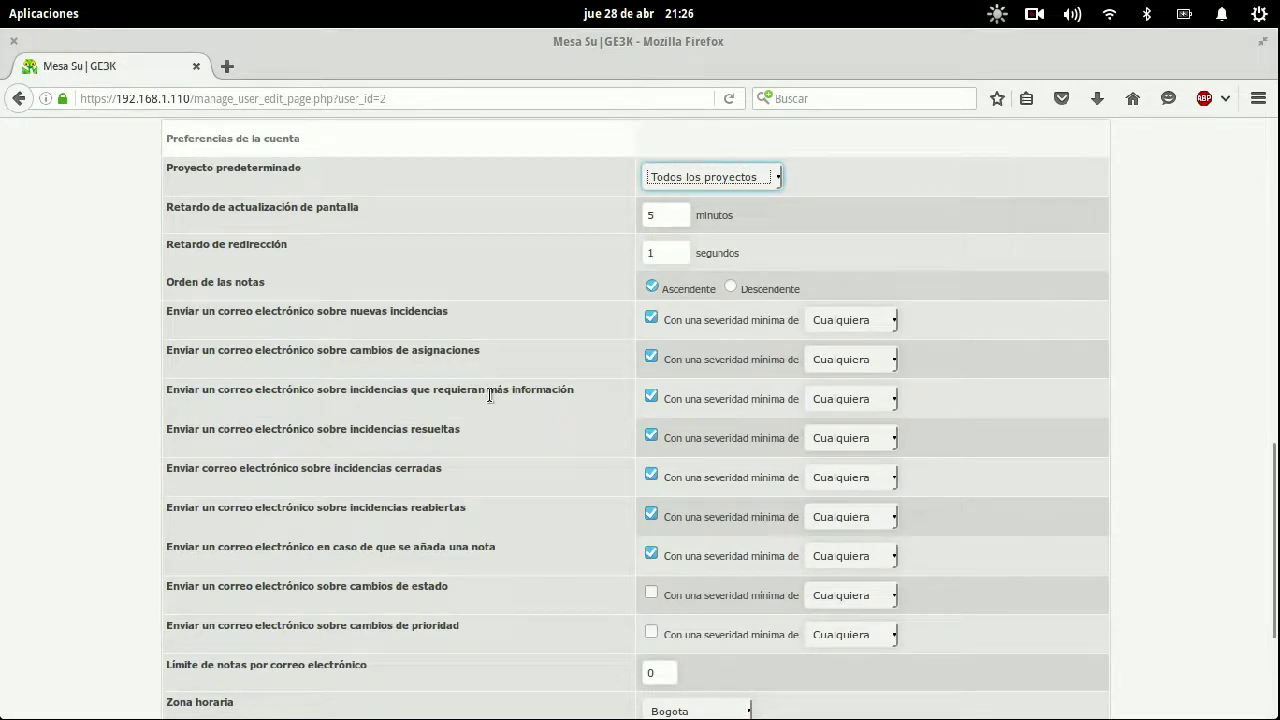
{"action": "scroll", "coordinate": [490, 398], "scroll_direction": "down", "scroll_amount": 3}
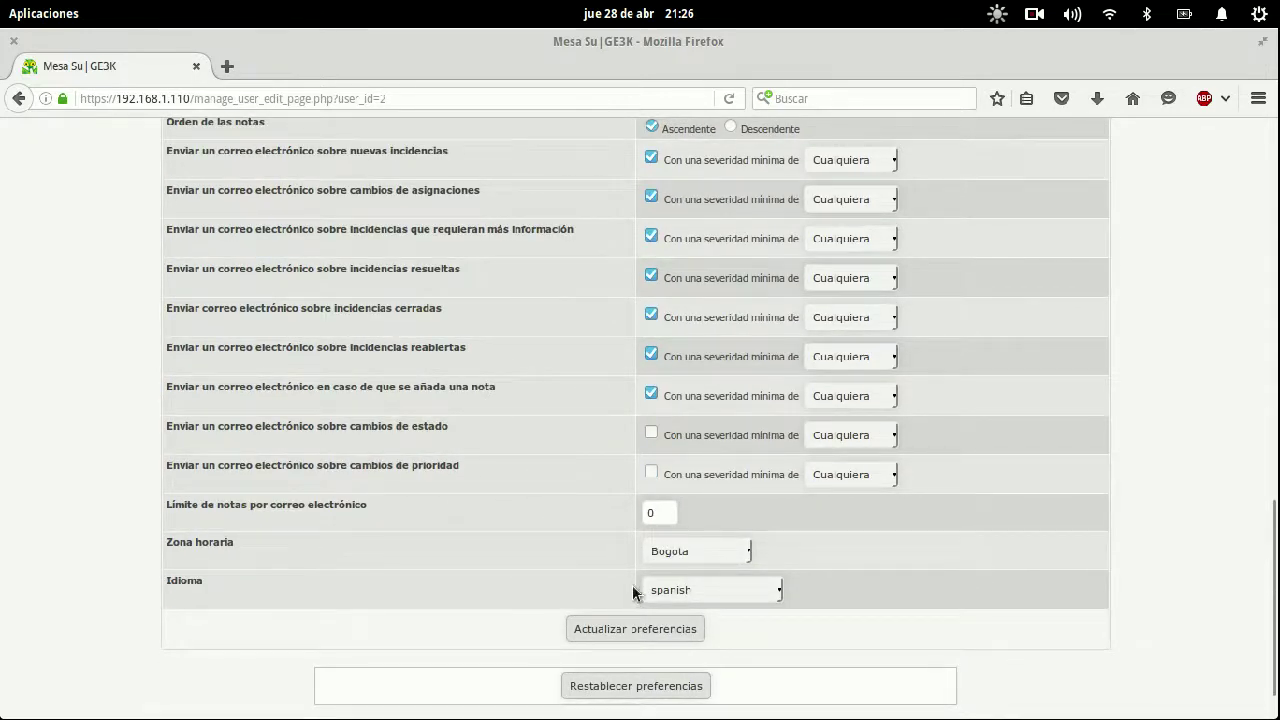
{"action": "left_click_drag", "start_coordinate": [272, 504], "coordinate": [403, 510]}
{"action": "left_click", "coordinate": [403, 510]}
{"action": "left_click", "coordinate": [587, 627]}
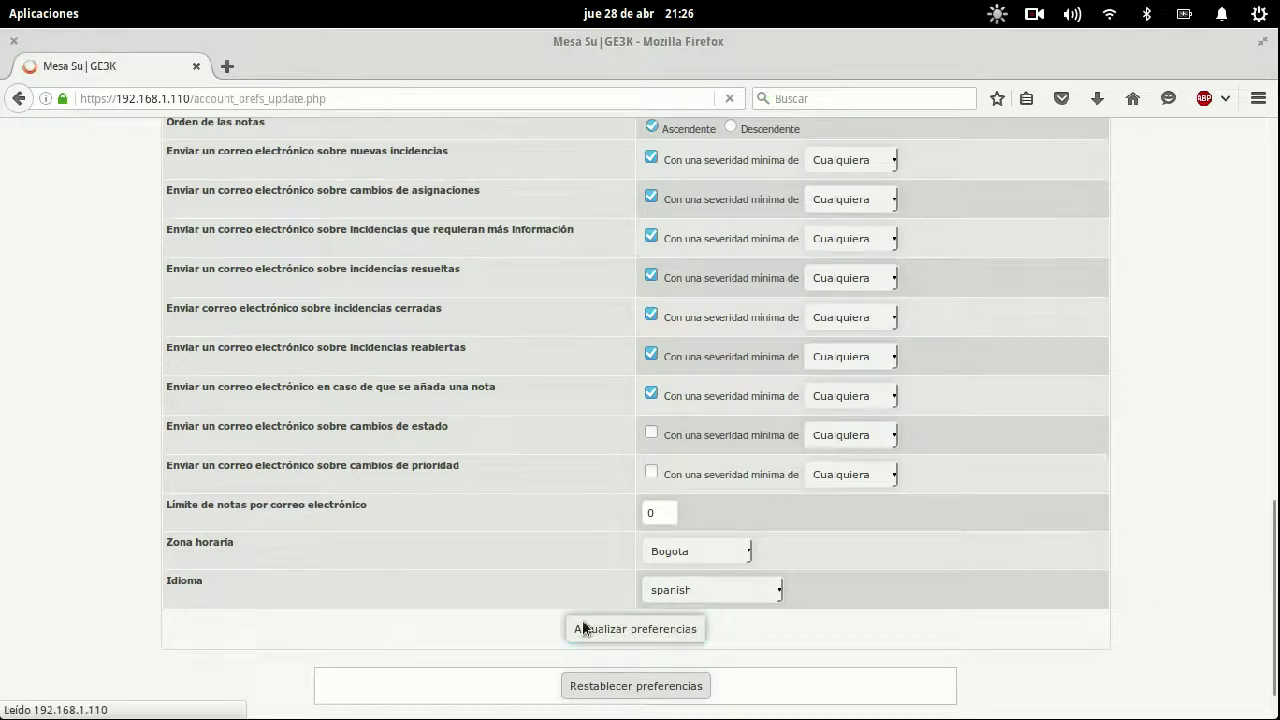
{"action": "left_click", "coordinate": [640, 360]}
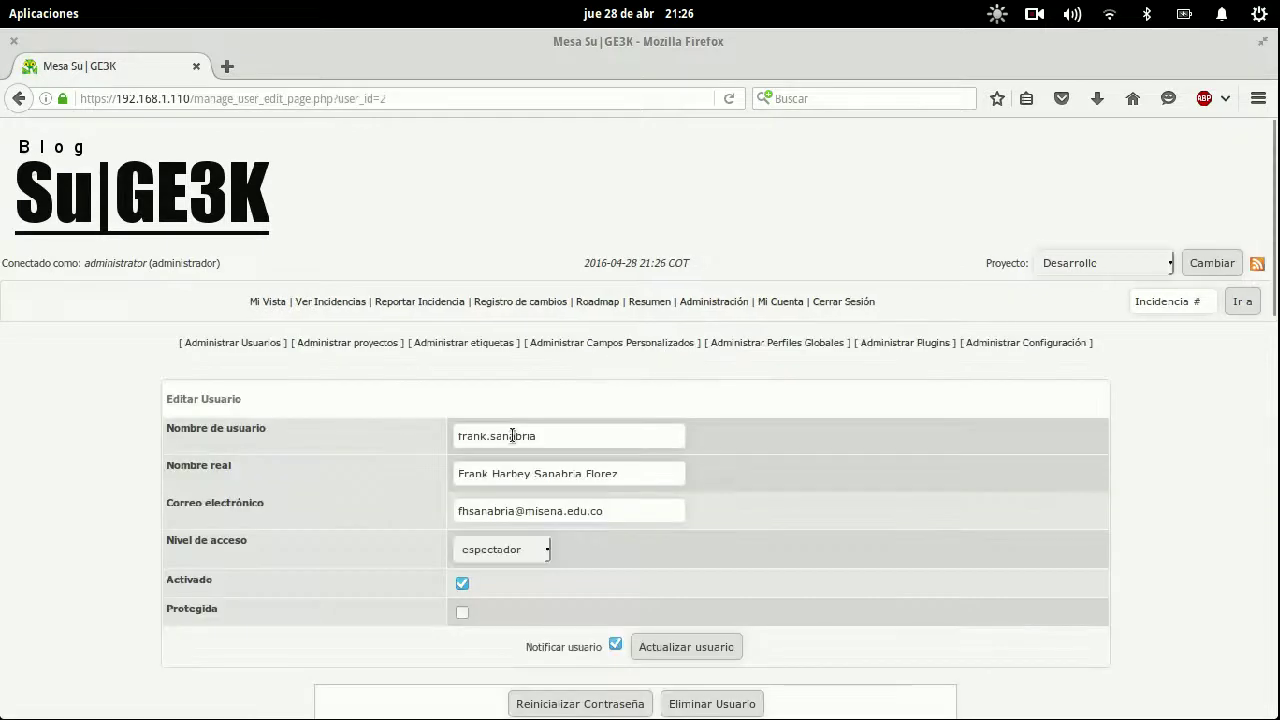
{"action": "key", "text": "alt+Tab"}
Reload Outlook.com, then switch to the Gmail window and reload its inbox.
{"action": "key", "text": "F5"}
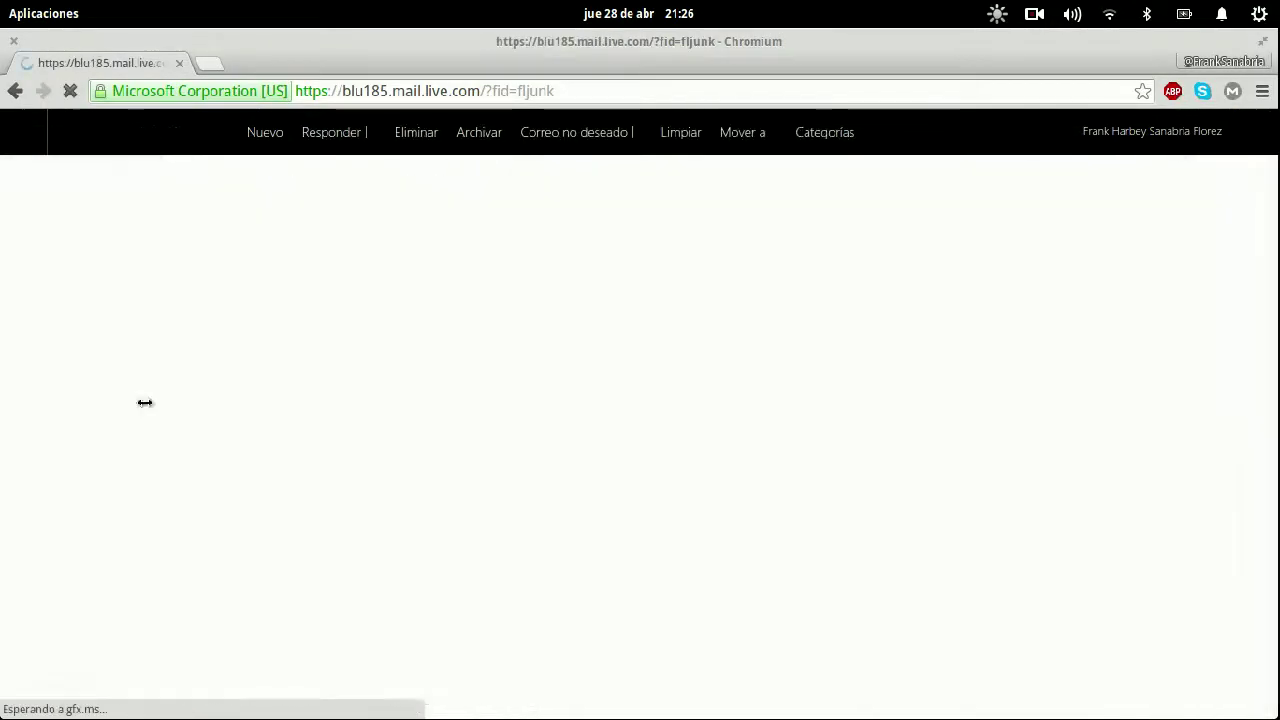
{"action": "scroll", "coordinate": [145, 405], "scroll_direction": "down", "scroll_amount": 5}
{"action": "scroll", "coordinate": [145, 405], "scroll_direction": "up", "scroll_amount": 3}
{"action": "key", "text": "super"}
{"action": "left_click", "coordinate": [810, 478]}
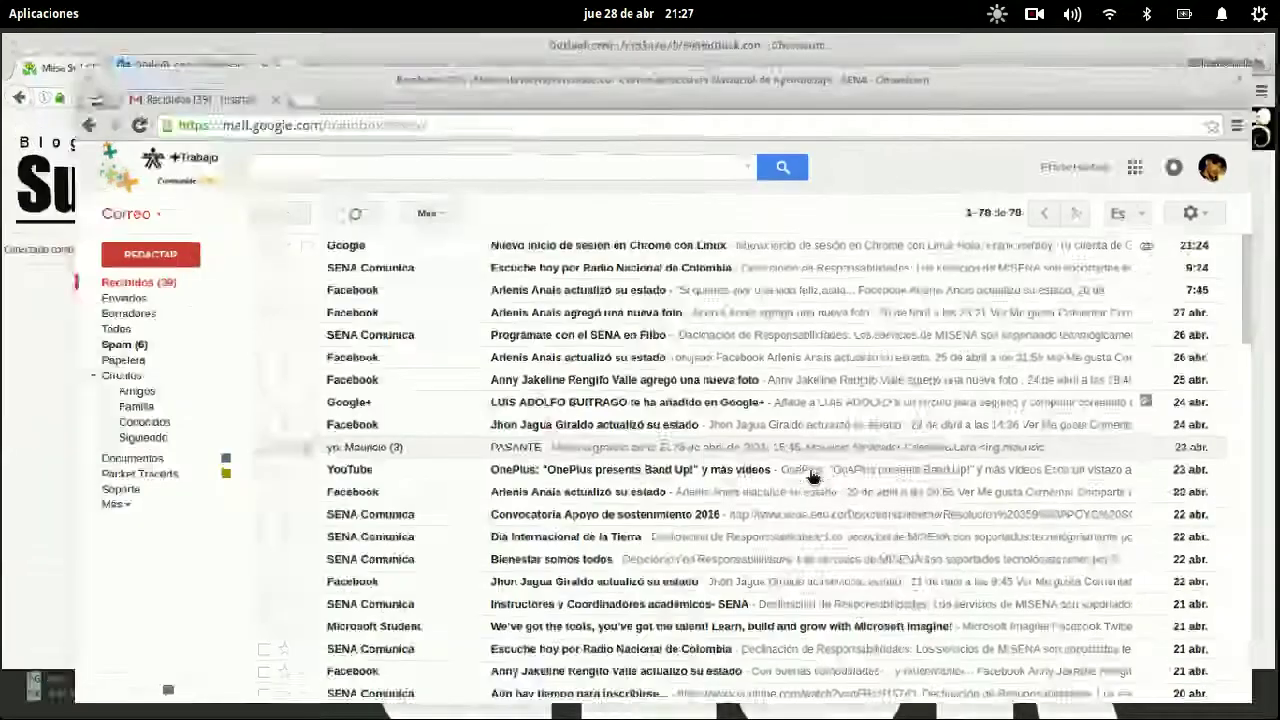
{"action": "key", "text": "F5"}
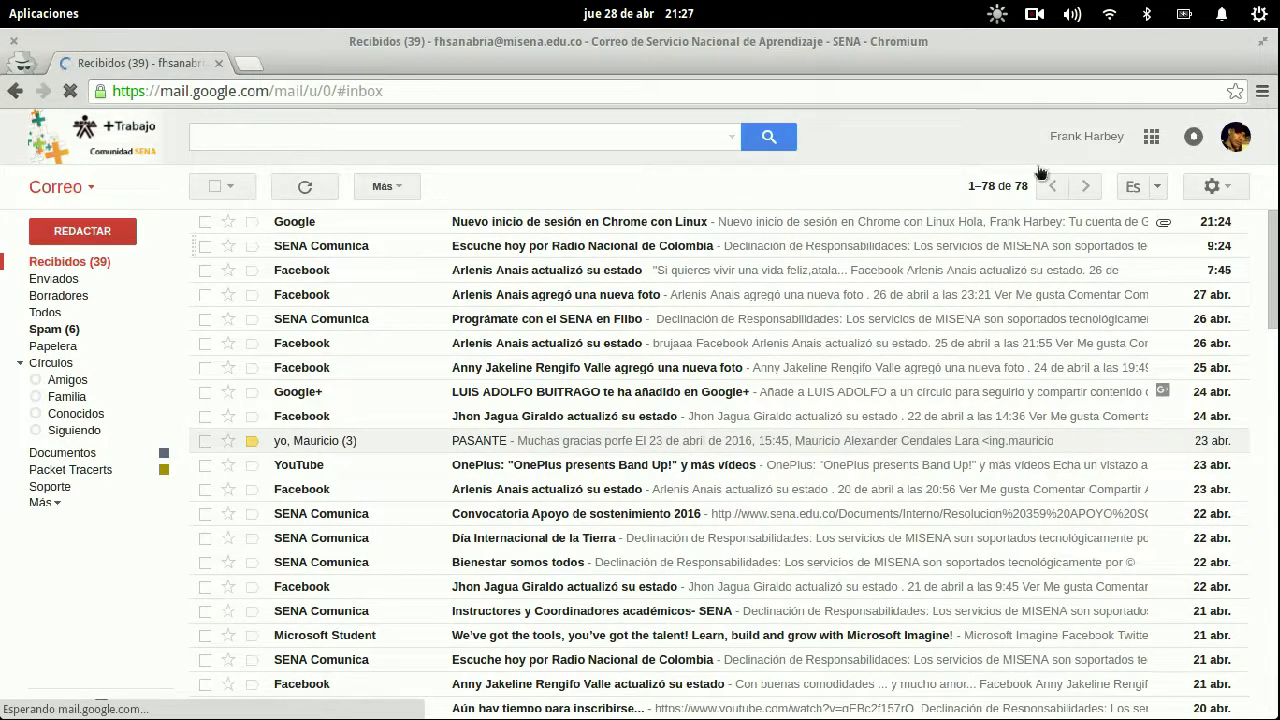
Open Mi cuenta from the Google avatar menu and go to Inicio de sesión en Google.
{"action": "left_click", "coordinate": [1236, 142]}
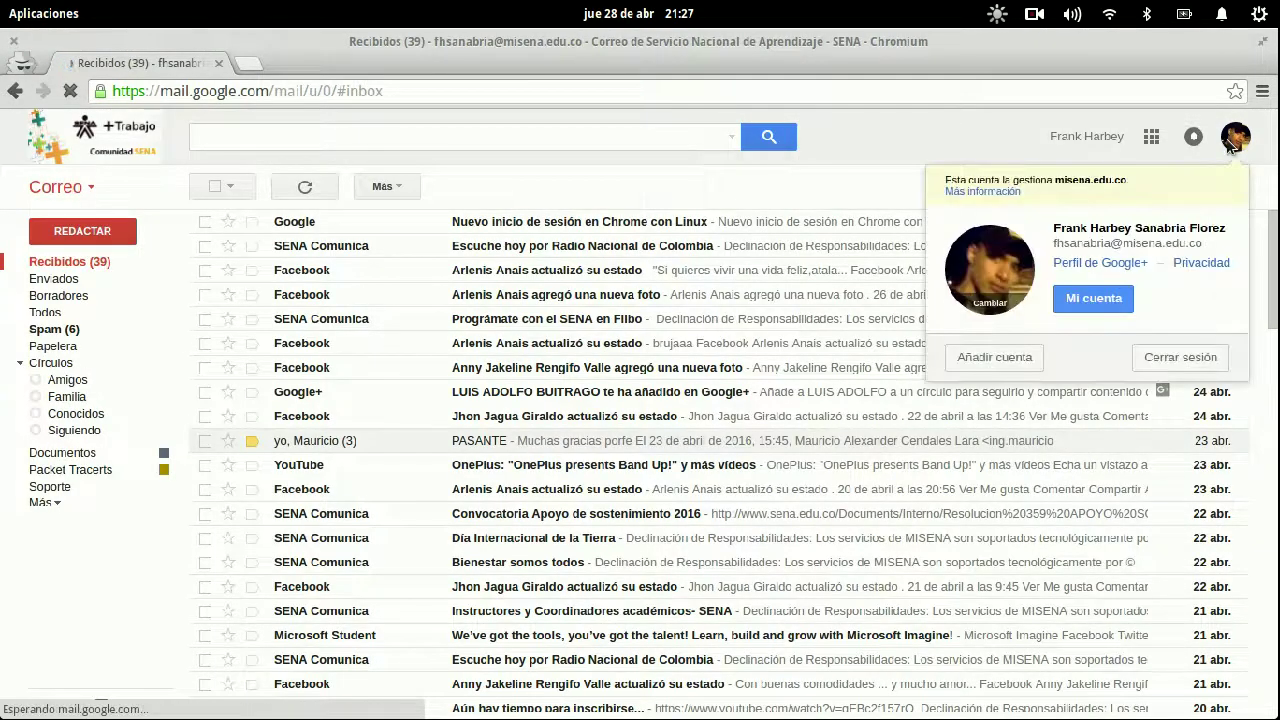
{"action": "left_click", "coordinate": [1097, 300]}
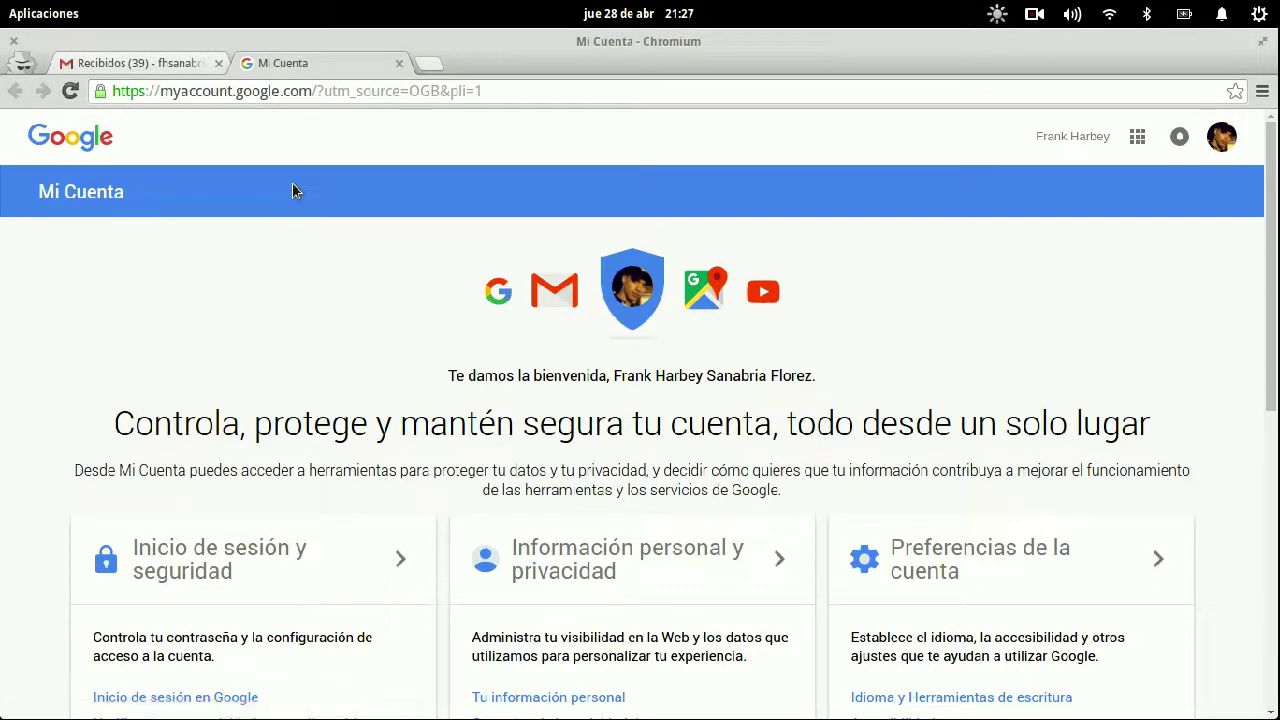
{"action": "scroll", "coordinate": [294, 190], "scroll_direction": "down", "scroll_amount": 3}
{"action": "scroll", "coordinate": [292, 188], "scroll_direction": "down", "scroll_amount": 2}
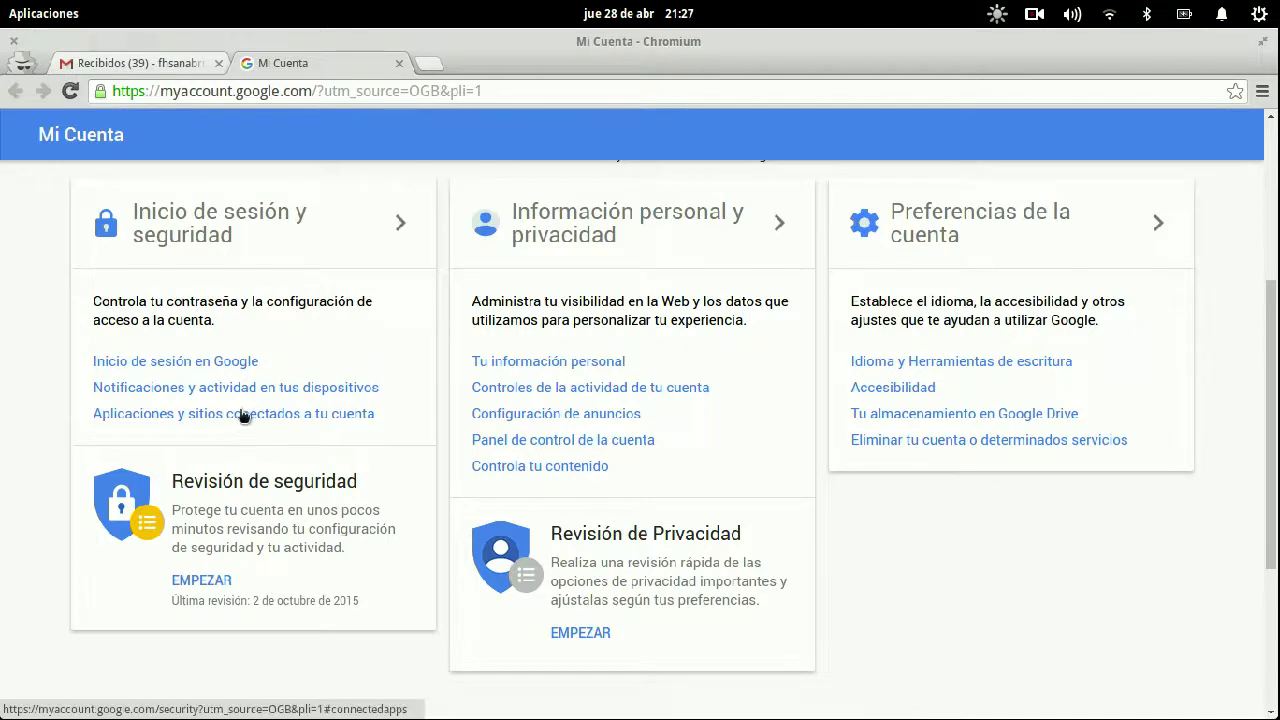
{"action": "left_click", "coordinate": [230, 364]}
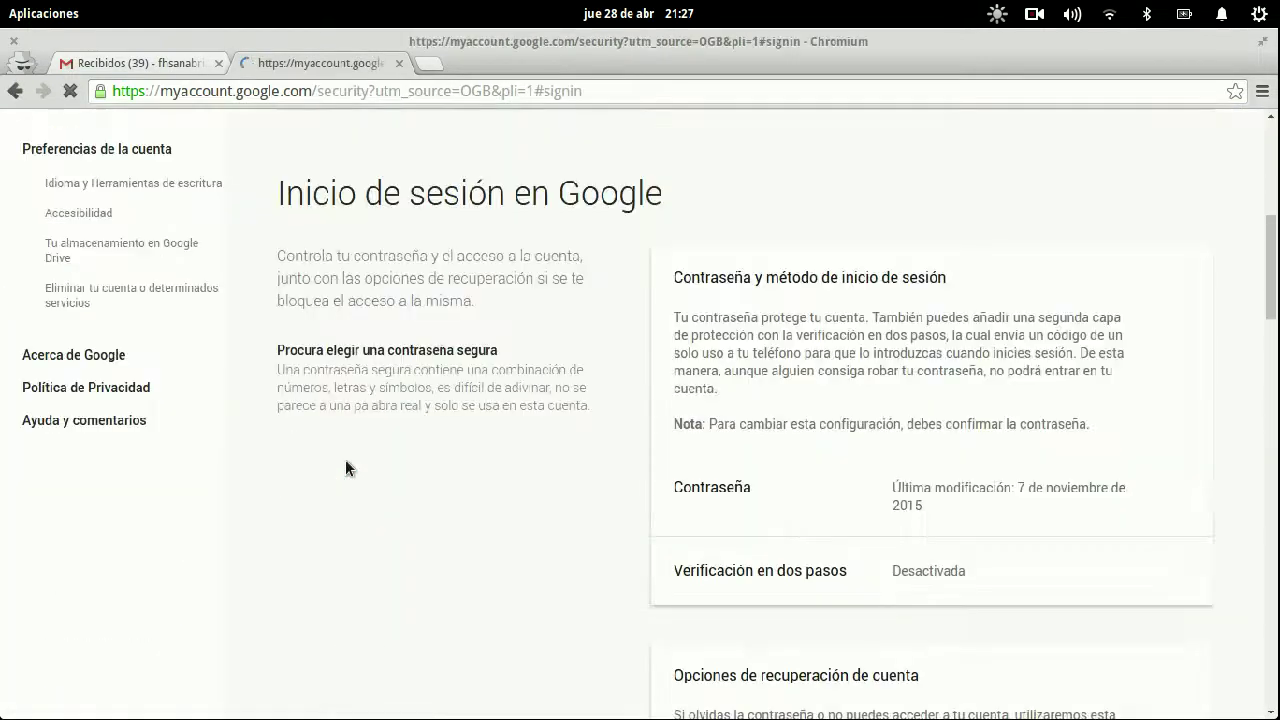
Start a password change under Contraseña and re-confirm the current password after a failed entry.
{"action": "left_click", "coordinate": [1110, 494]}
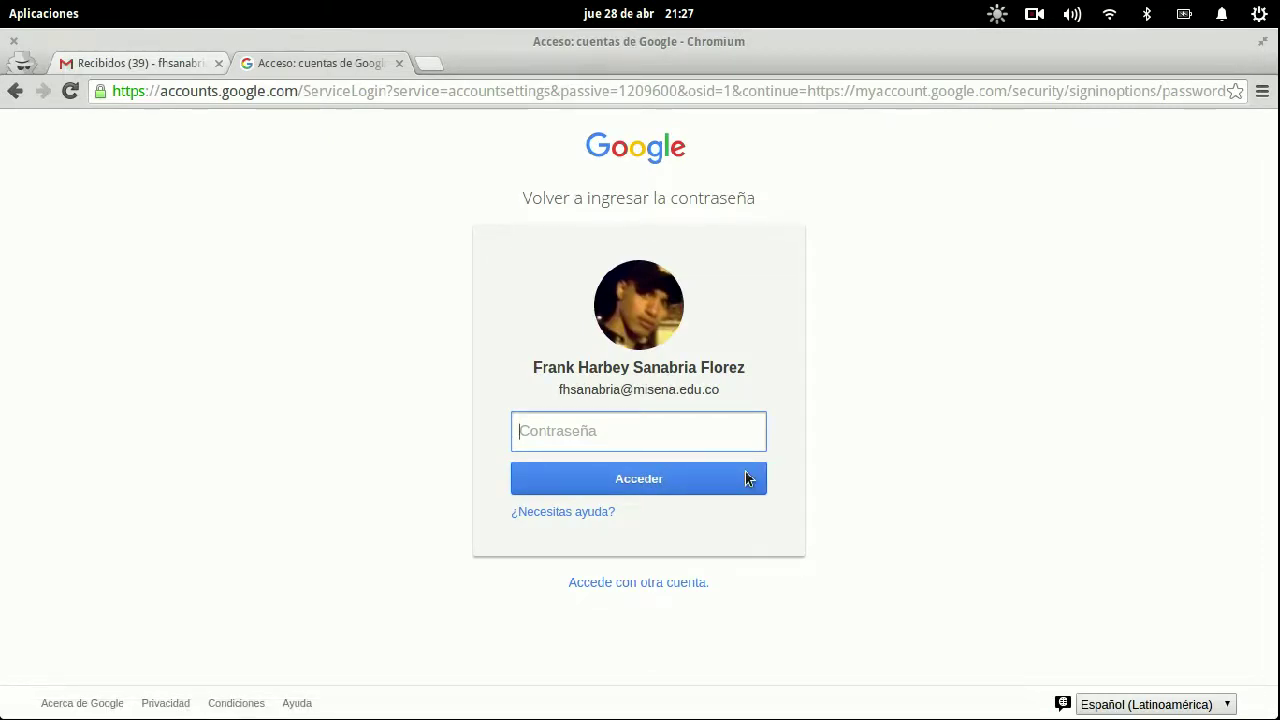
{"action": "type", "text": "•"}
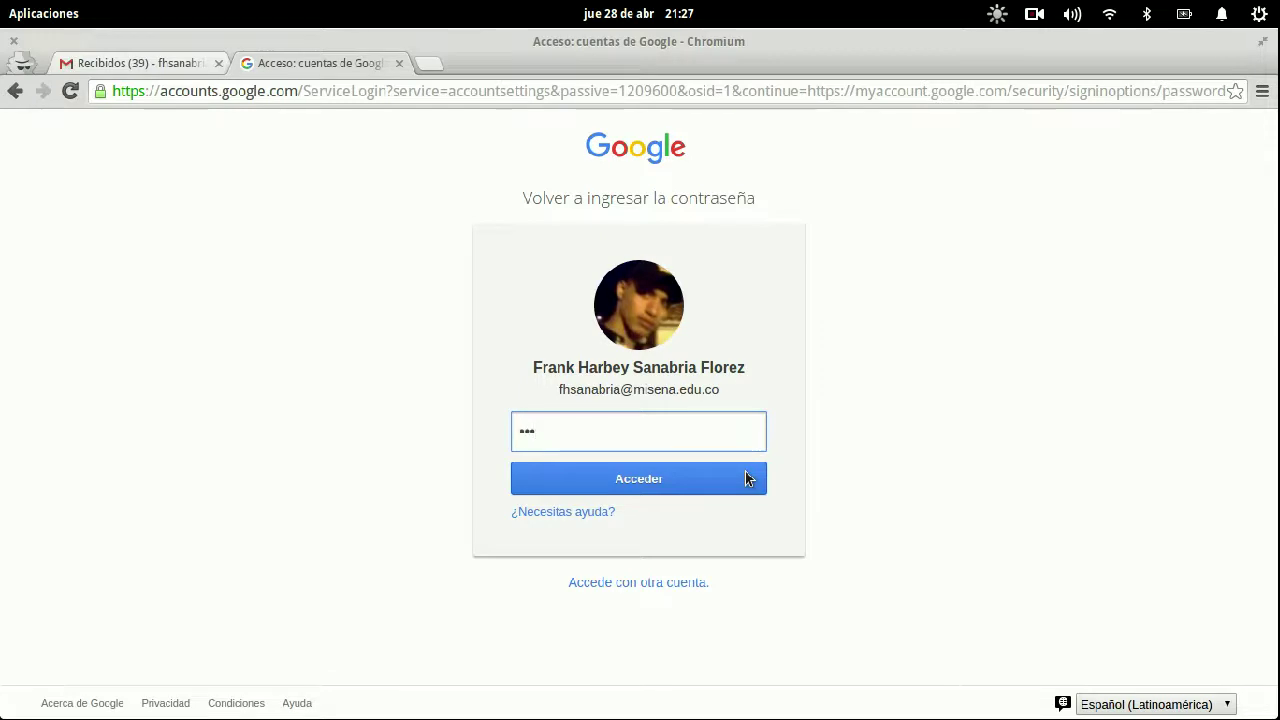
{"action": "type", "text": "•••••••"}
{"action": "left_click", "coordinate": [731, 481]}
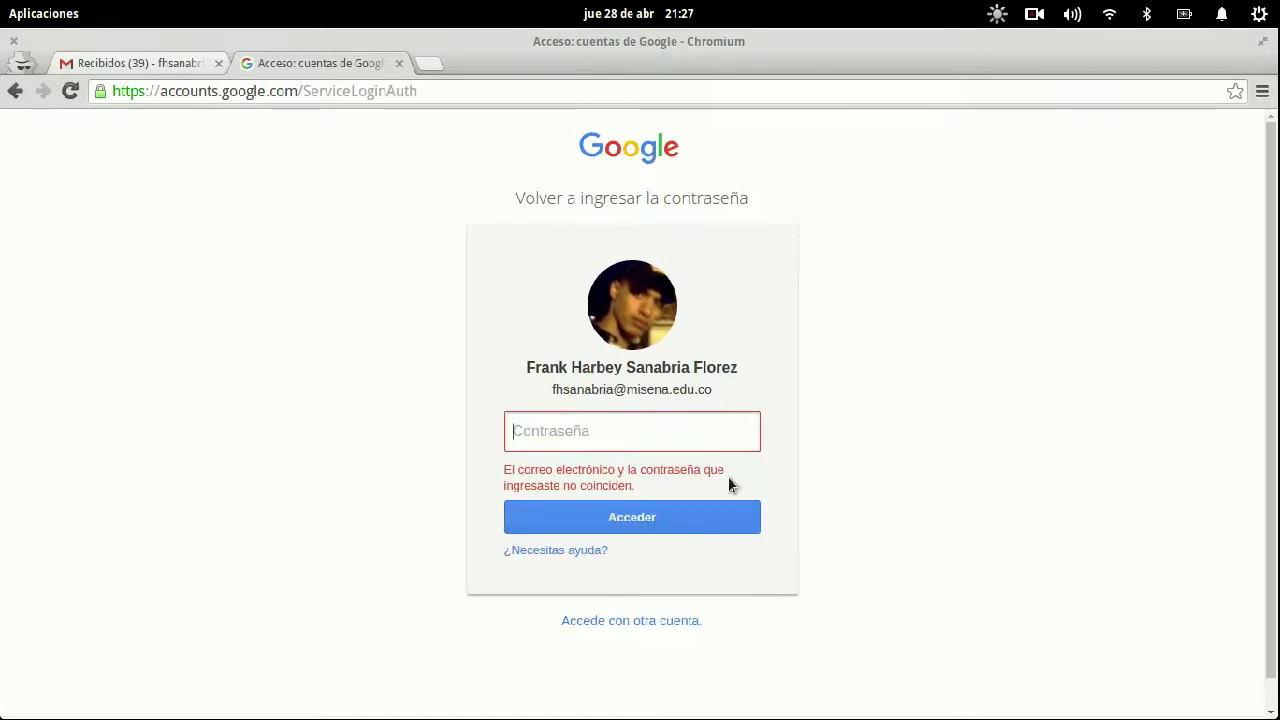
{"action": "left_click", "coordinate": [642, 438]}
{"action": "type", "text": "••"}
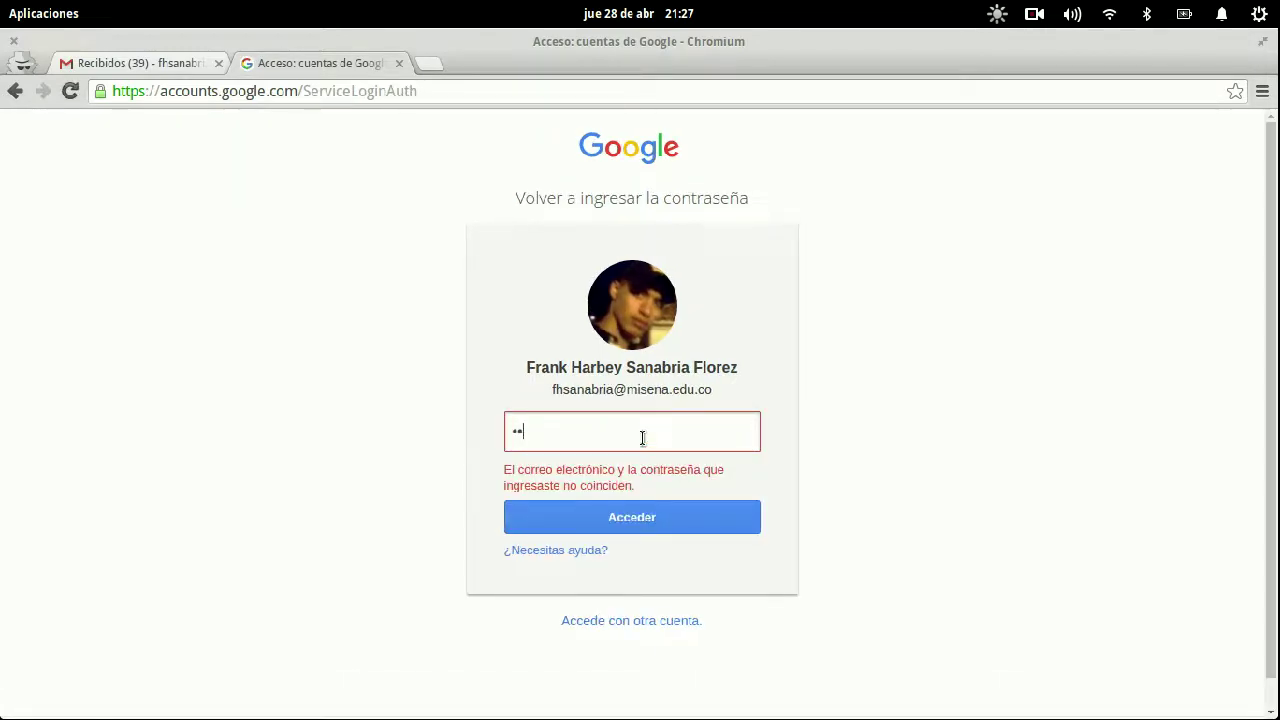
{"action": "type", "text": "••••••••••••"}
{"action": "key", "text": "Return"}
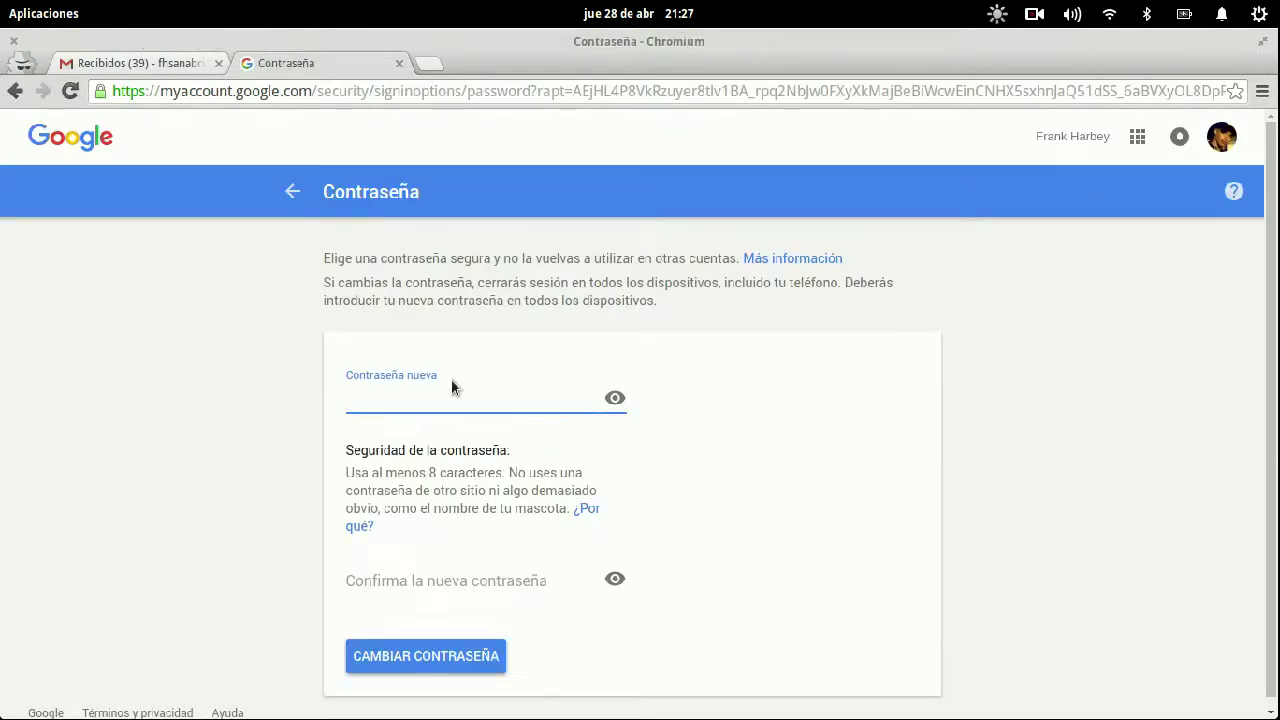
Enter and confirm the new password, apply it with Cambiar contraseña, then return to nano.
{"action": "type", "text": "••••••••••"}
{"action": "key", "text": "Tab"}
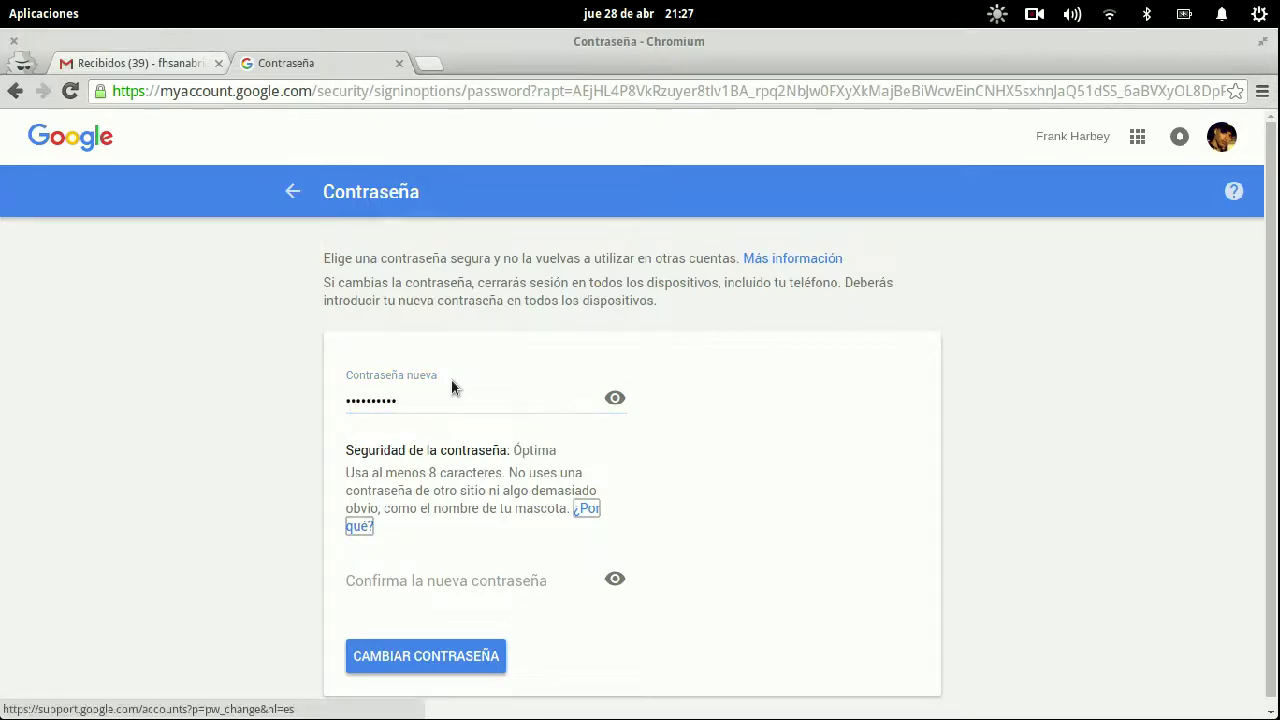
{"action": "key", "text": "Tab"}
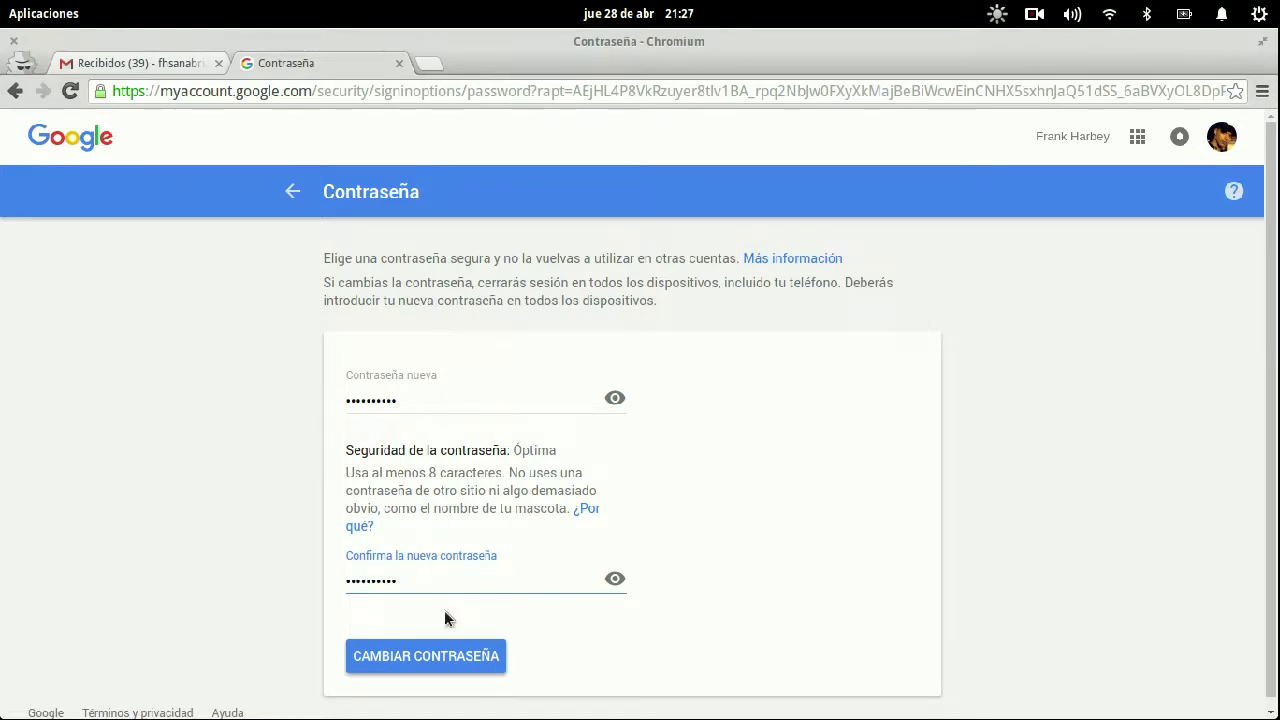
{"action": "left_click", "coordinate": [469, 660]}
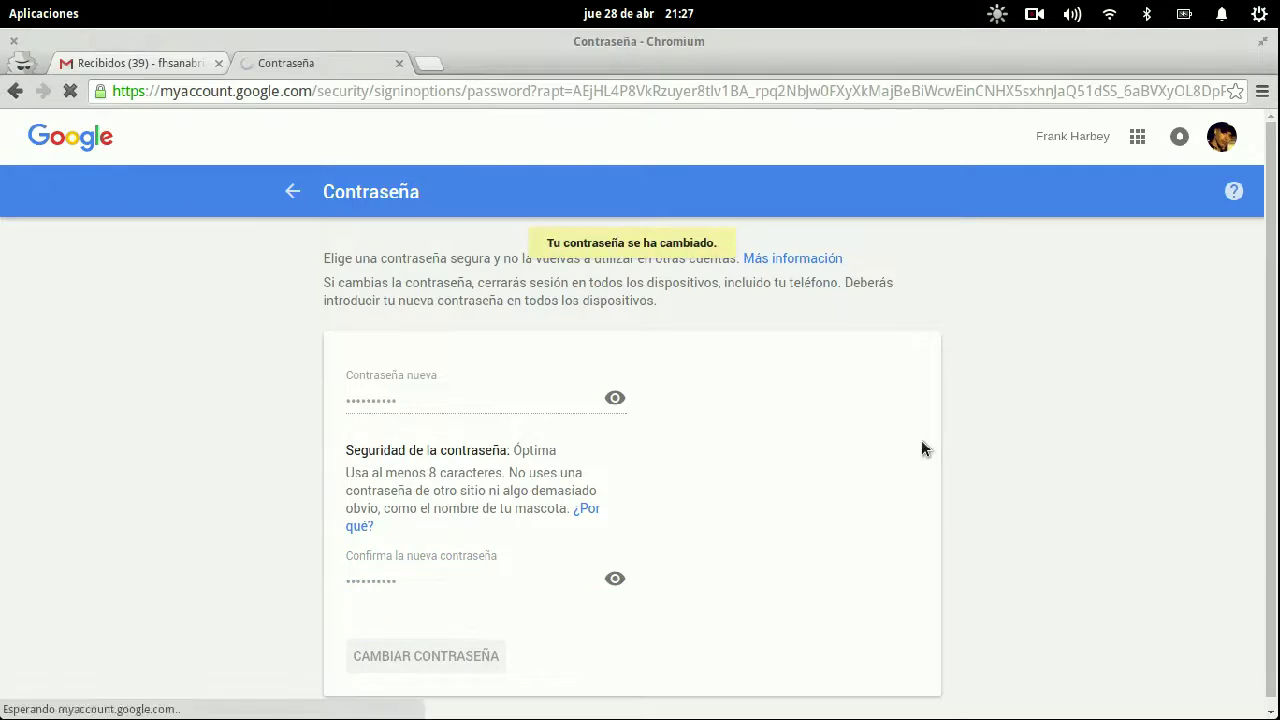
{"action": "key", "text": "super"}
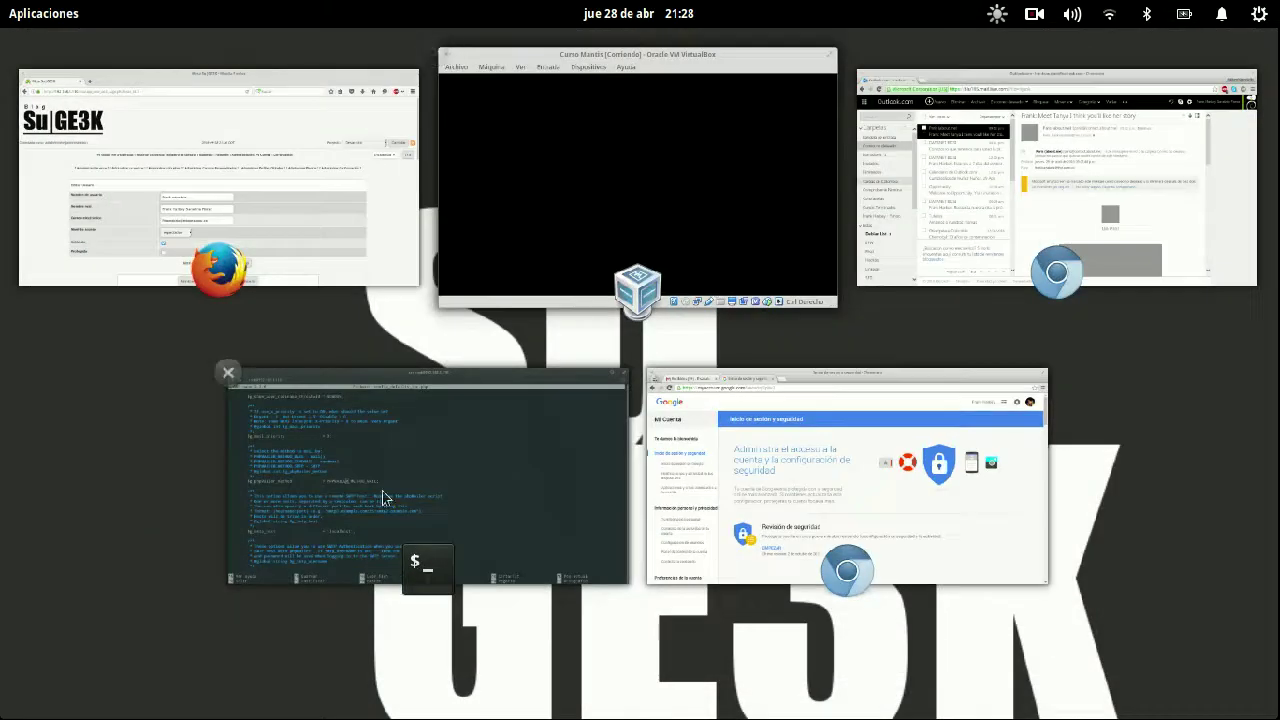
{"action": "left_click", "coordinate": [340, 380]}
Change the mailer method from MAIL to SMTP and the SMTP host to smtp.google.com.
{"action": "key", "text": "End"}
{"action": "key", "text": "Left"}
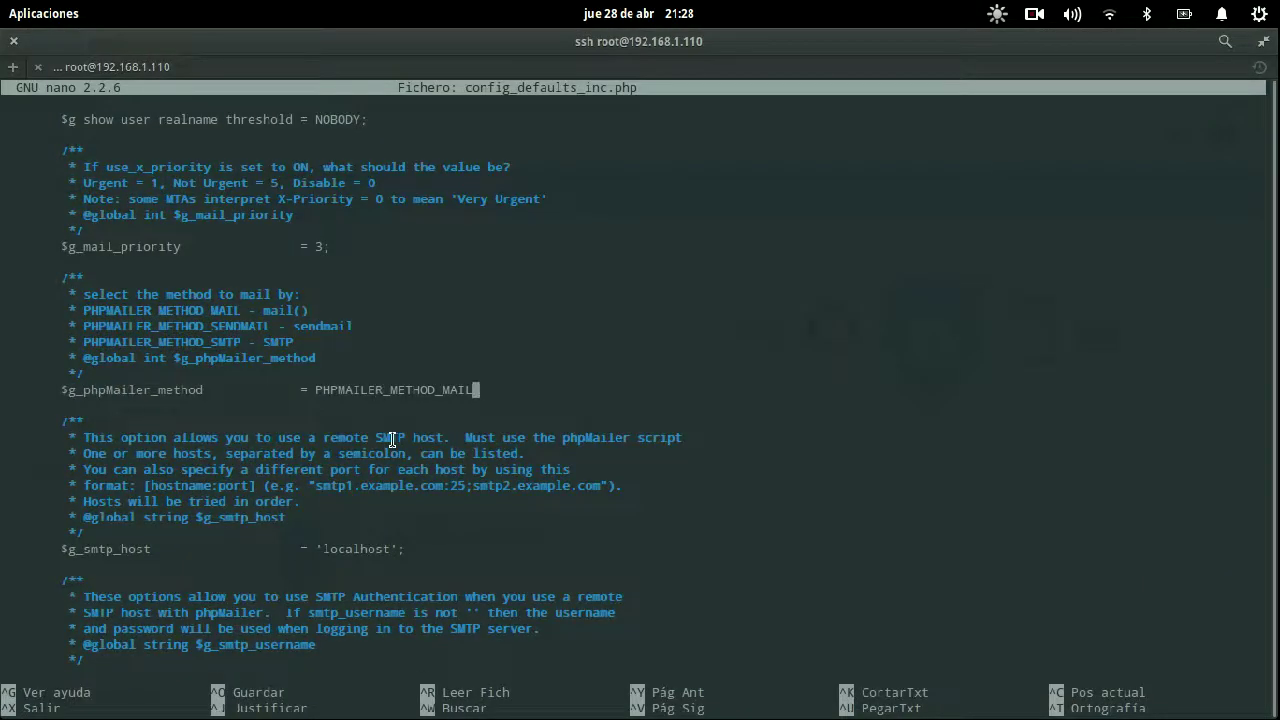
{"action": "key", "text": "Right"}
{"action": "key", "text": "BackSpace"}
{"action": "key", "text": "BackSpace"}
{"action": "key", "text": "BackSpace"}
{"action": "key", "text": "BackSpace"}
{"action": "type", "text": "SMTP"}
{"action": "key", "text": "Down"}
{"action": "key", "text": "Down"}
{"action": "key", "text": "Down"}
{"action": "key", "text": "Down"}
{"action": "key", "text": "Down"}
{"action": "key", "text": "Down"}
{"action": "key", "text": "Down"}
{"action": "key", "text": "Down"}
{"action": "key", "text": "Down"}
{"action": "key", "text": "Down"}
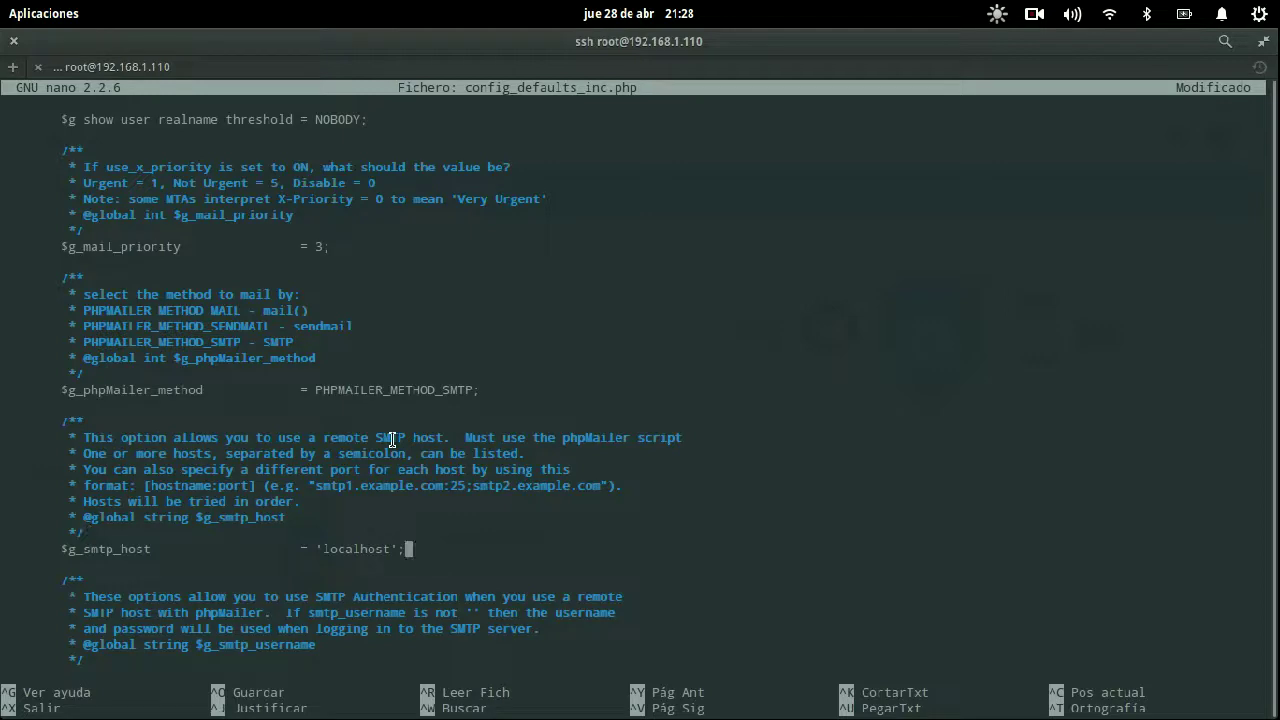
{"action": "key", "text": "Left"}
{"action": "key", "text": "Left"}
{"action": "key", "text": "BackSpace"}
{"action": "key", "text": "BackSpace"}
{"action": "key", "text": "BackSpace"}
{"action": "key", "text": "BackSpace"}
{"action": "key", "text": "BackSpace"}
{"action": "key", "text": "BackSpace"}
{"action": "key", "text": "BackSpace"}
{"action": "key", "text": "BackSpace"}
{"action": "key", "text": "BackSpace"}
{"action": "type", "text": "smtp.google.com"}
Enter the account e-mail as the SMTP username and the account password between the quotes.
{"action": "key", "text": "Down"}
{"action": "key", "text": "Down"}
{"action": "key", "text": "Down"}
{"action": "key", "text": "Down"}
{"action": "key", "text": "Down"}
{"action": "key", "text": "Down"}
{"action": "key", "text": "Down"}
{"action": "key", "text": "Down"}
{"action": "key", "text": "Up"}
{"action": "key", "text": "Up"}
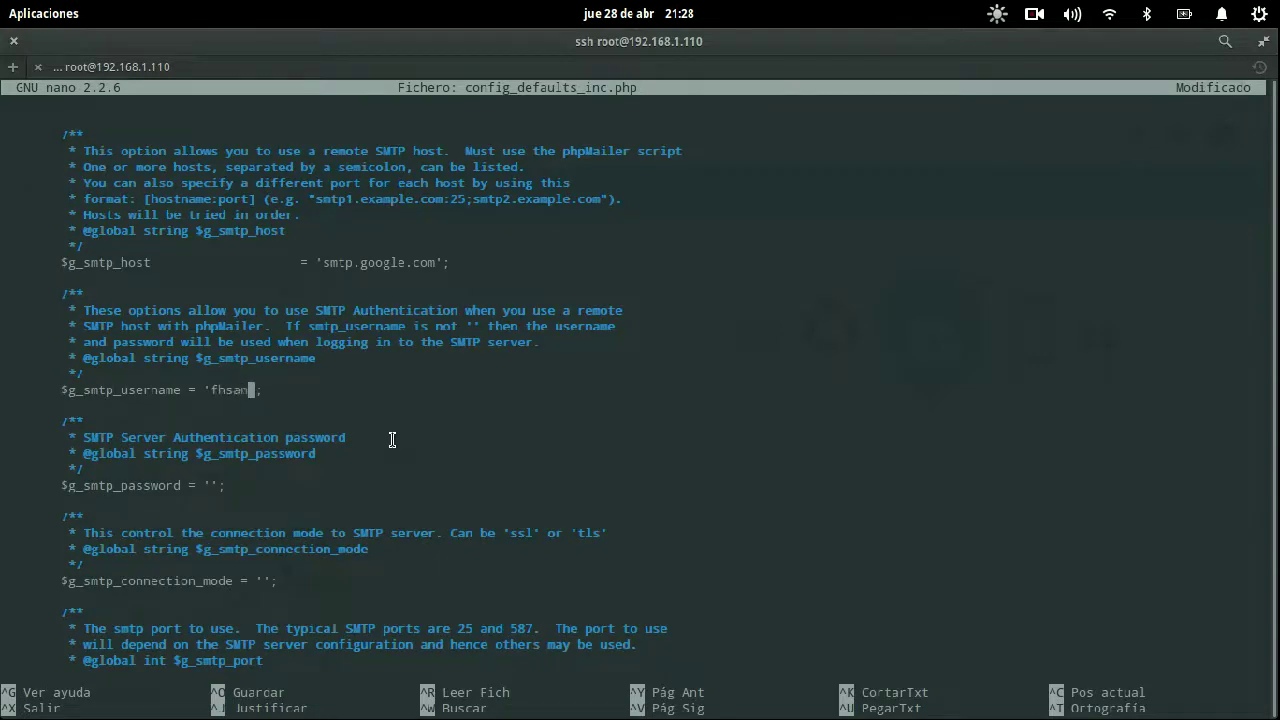
{"action": "key", "text": "Down"}
{"action": "key", "text": "Down"}
{"action": "key", "text": "Down"}
{"action": "key", "text": "Down"}
{"action": "key", "text": "Down"}
{"action": "key", "text": "Down"}
{"action": "key", "text": "Left"}
{"action": "key", "text": "Left"}
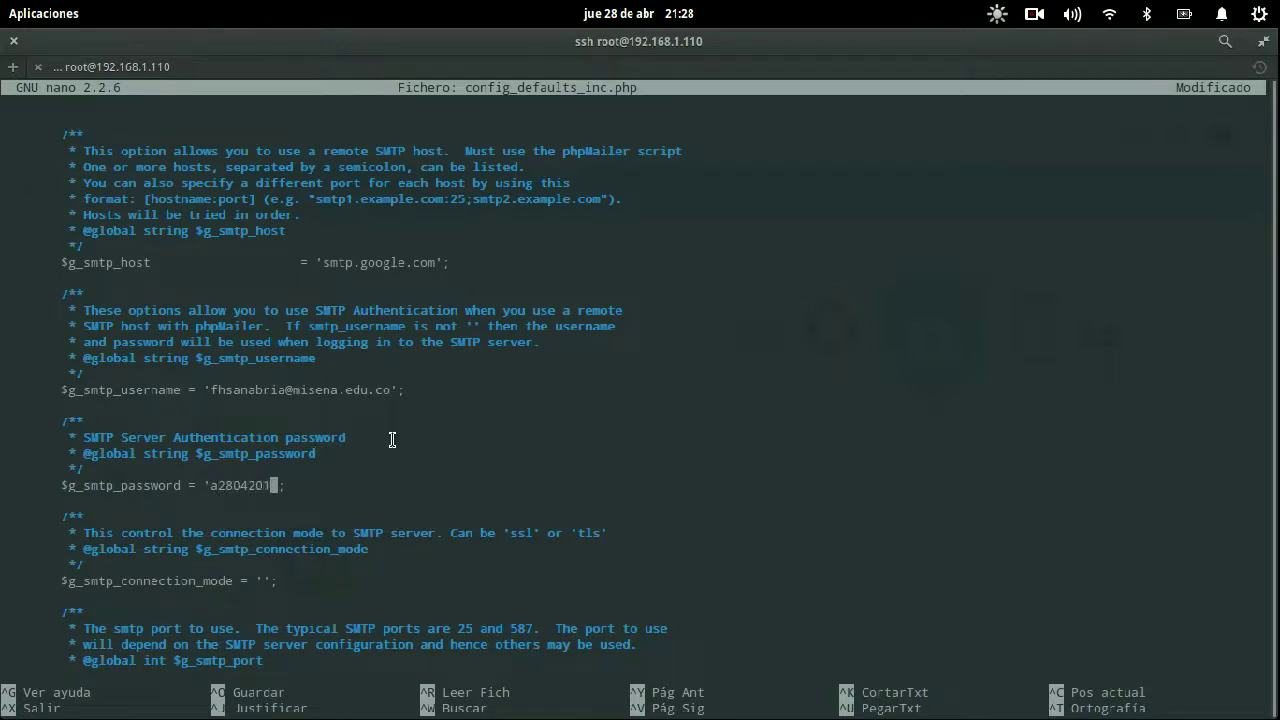
Set the SMTP connection mode to 'tls' and change the SMTP port from 25 to 587.
{"action": "key", "text": "Down"}
{"action": "key", "text": "Down"}
{"action": "key", "text": "Down"}
{"action": "key", "text": "Down"}
{"action": "key", "text": "Down"}
{"action": "key", "text": "Down"}
{"action": "key", "text": "Left"}
{"action": "key", "text": "Left"}
{"action": "type", "text": "tls"}
{"action": "key", "text": "Down"}
{"action": "key", "text": "Down"}
{"action": "key", "text": "Down"}
{"action": "key", "text": "Down"}
{"action": "key", "text": "Down"}
{"action": "key", "text": "Down"}
{"action": "key", "text": "Down"}
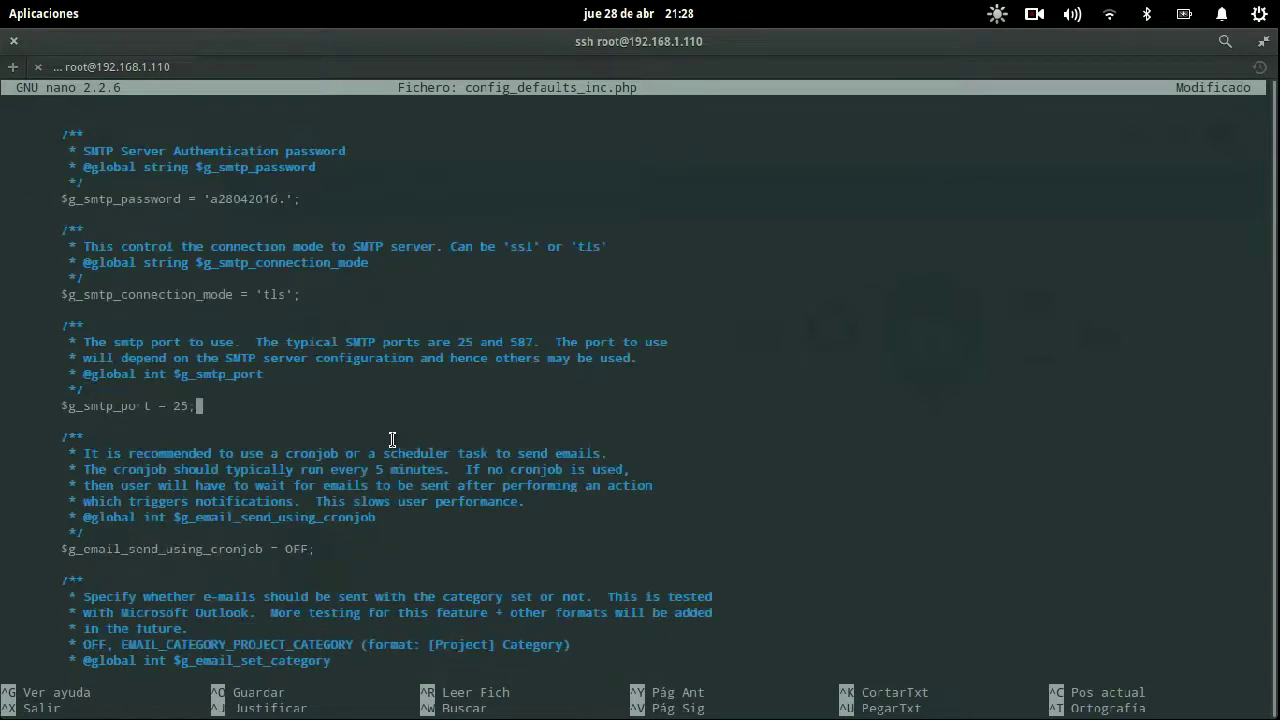
{"action": "key", "text": "BackSpace"}
{"action": "key", "text": "BackSpace"}
{"action": "type", "text": "587"}
Save config_defaults_inc.php and bring the MantisBT browser window forward.
{"action": "key", "text": "ctrl+o"}
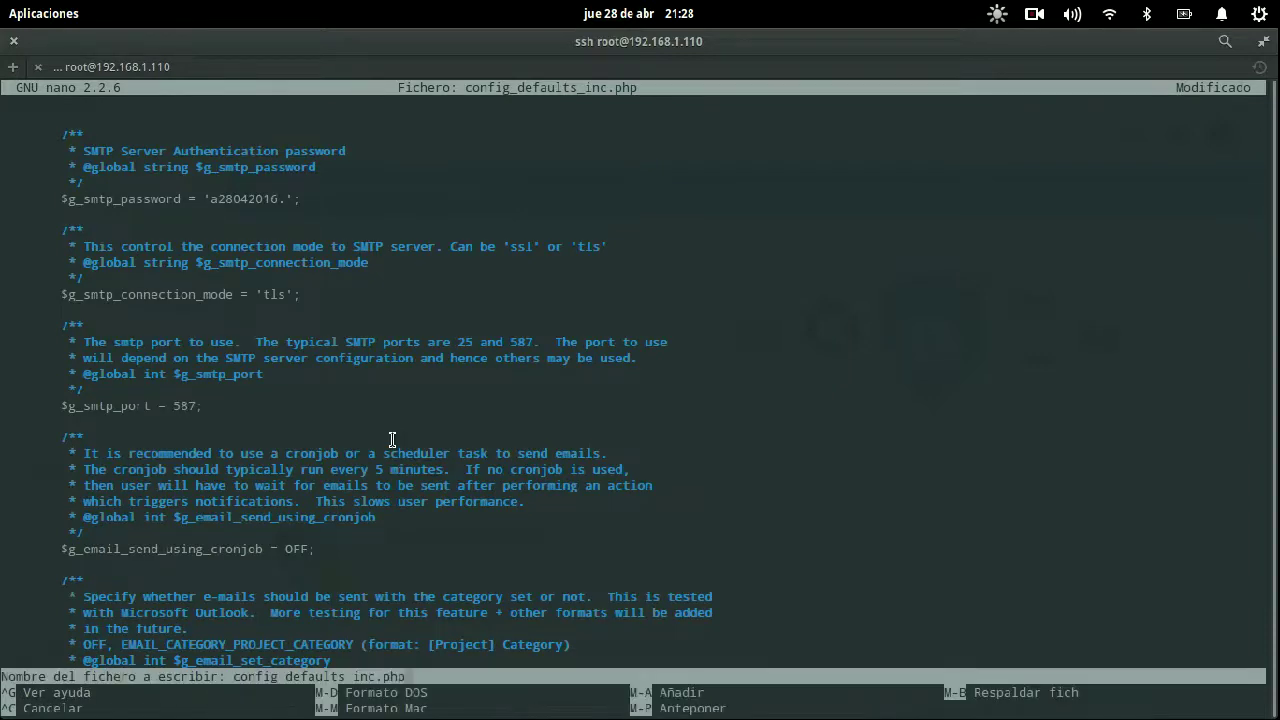
{"action": "key", "text": "Return"}
{"action": "left_click", "coordinate": [439, 692]}
{"action": "mouse_move", "coordinate": [8, 12]}
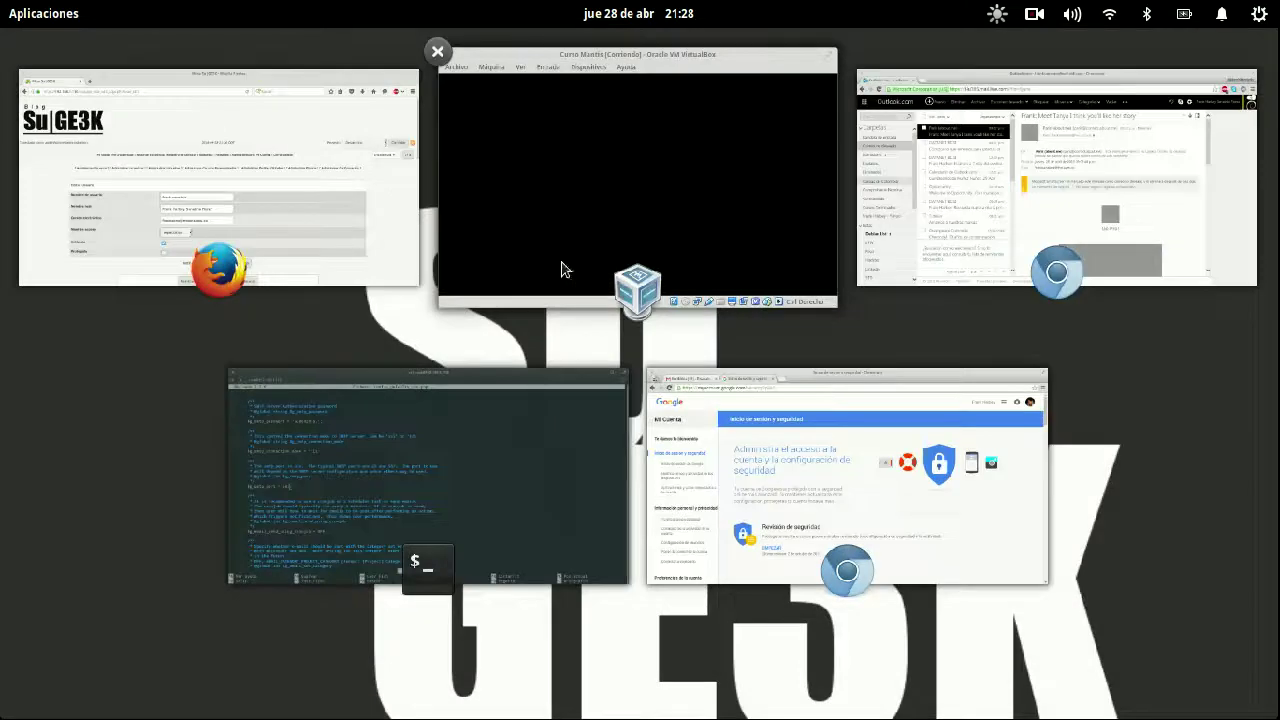
{"action": "left_click", "coordinate": [380, 250]}
Replace the user's e-mail with their Outlook address and save the user details.
{"action": "left_click_drag", "start_coordinate": [612, 509], "coordinate": [382, 497]}
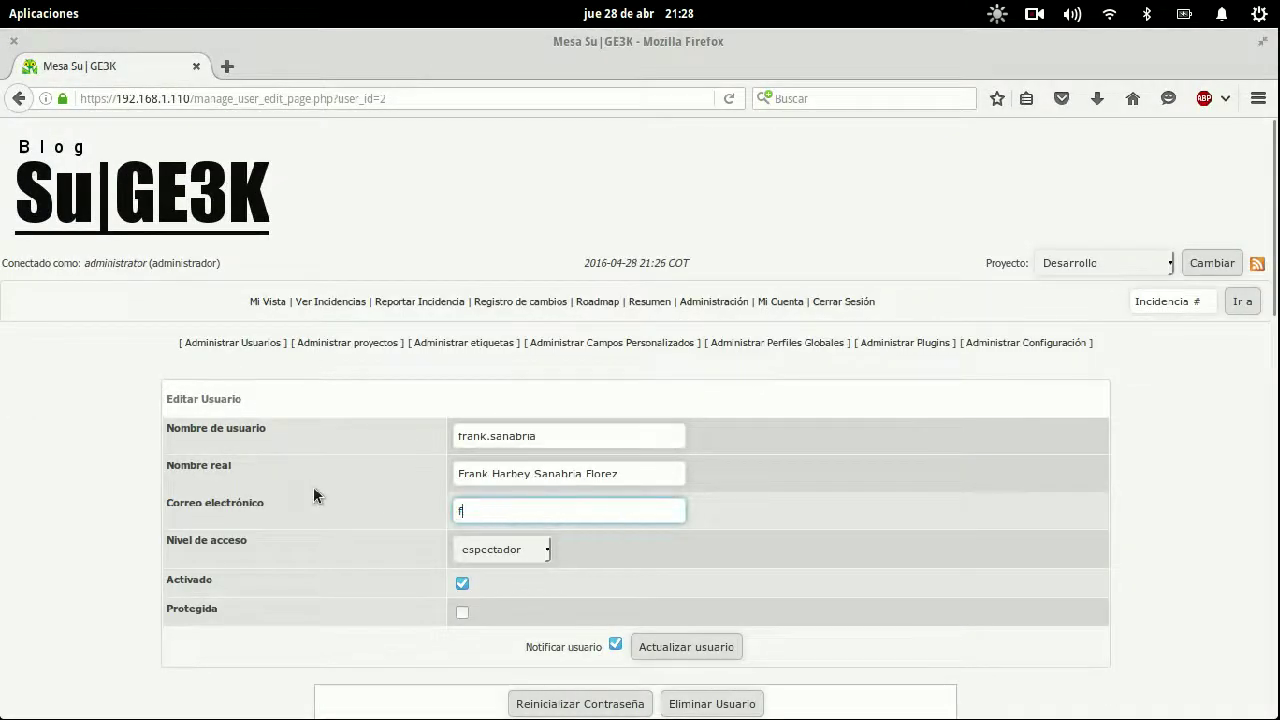
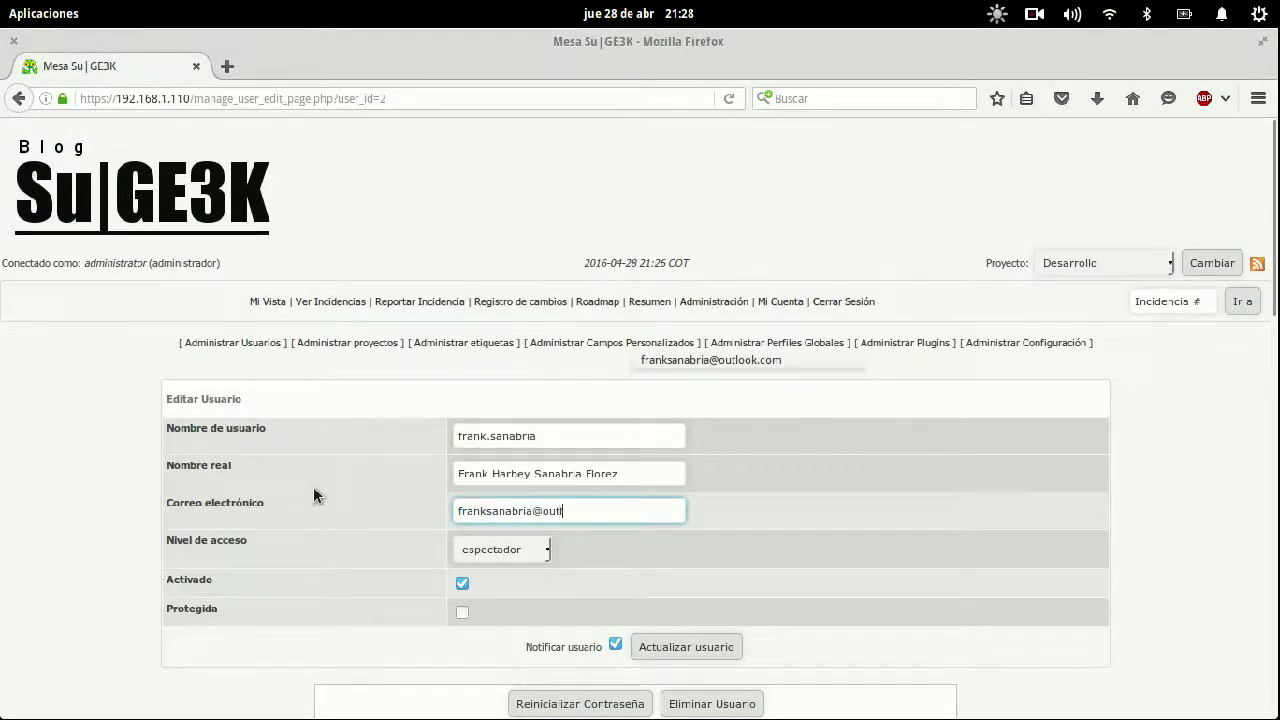
{"action": "left_click", "coordinate": [668, 652]}
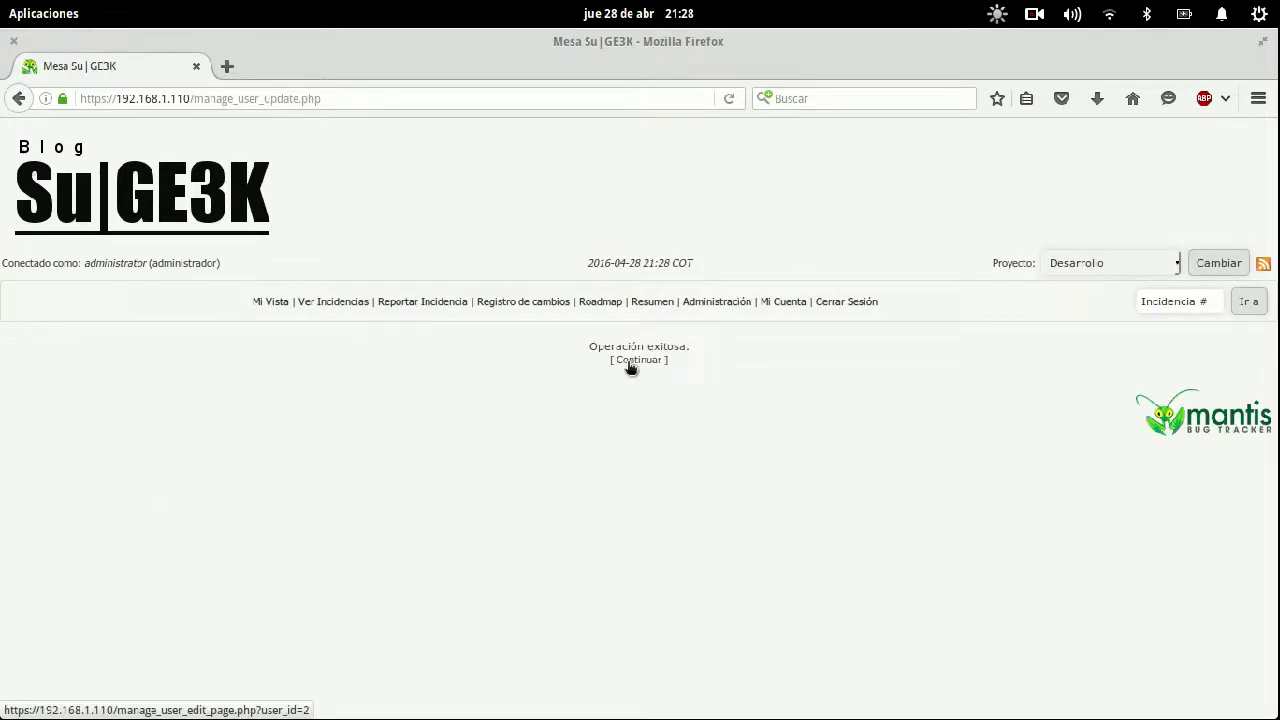
Return to the user's edit page and send a password reset link.
{"action": "left_click", "coordinate": [632, 360]}
{"action": "scroll", "coordinate": [440, 480], "scroll_direction": "down", "scroll_amount": 6}
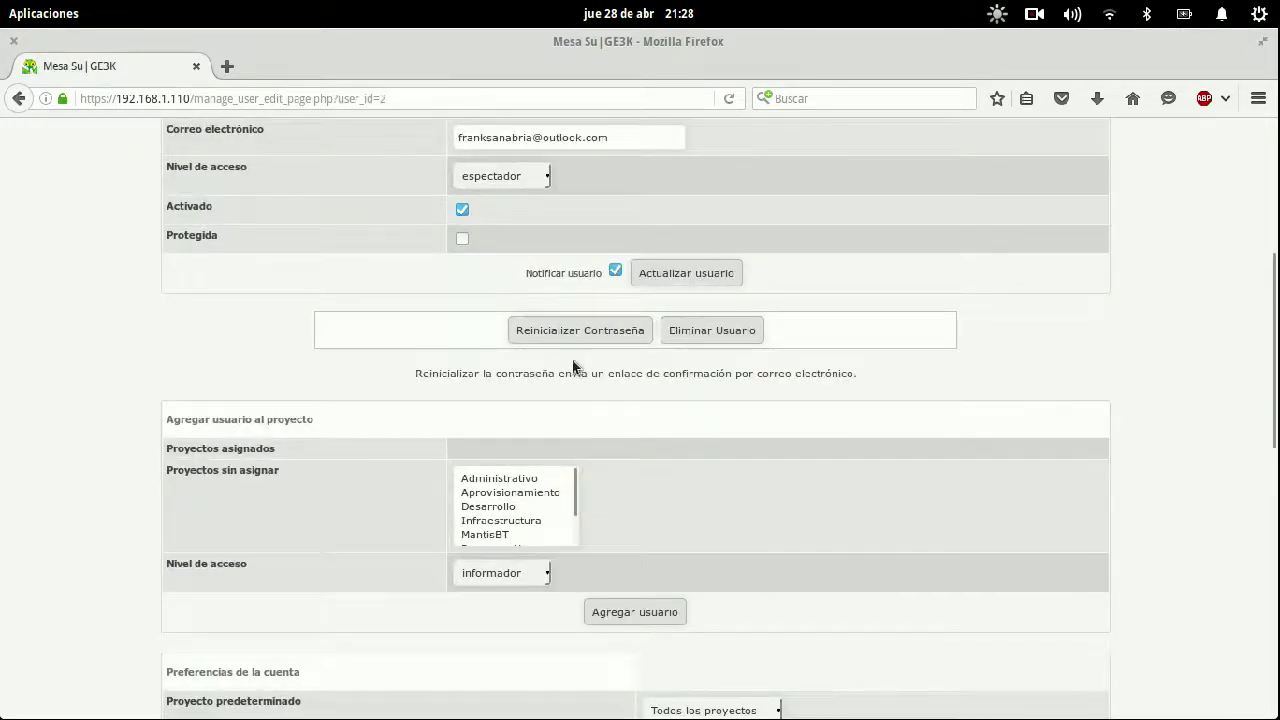
{"action": "left_click", "coordinate": [576, 325]}
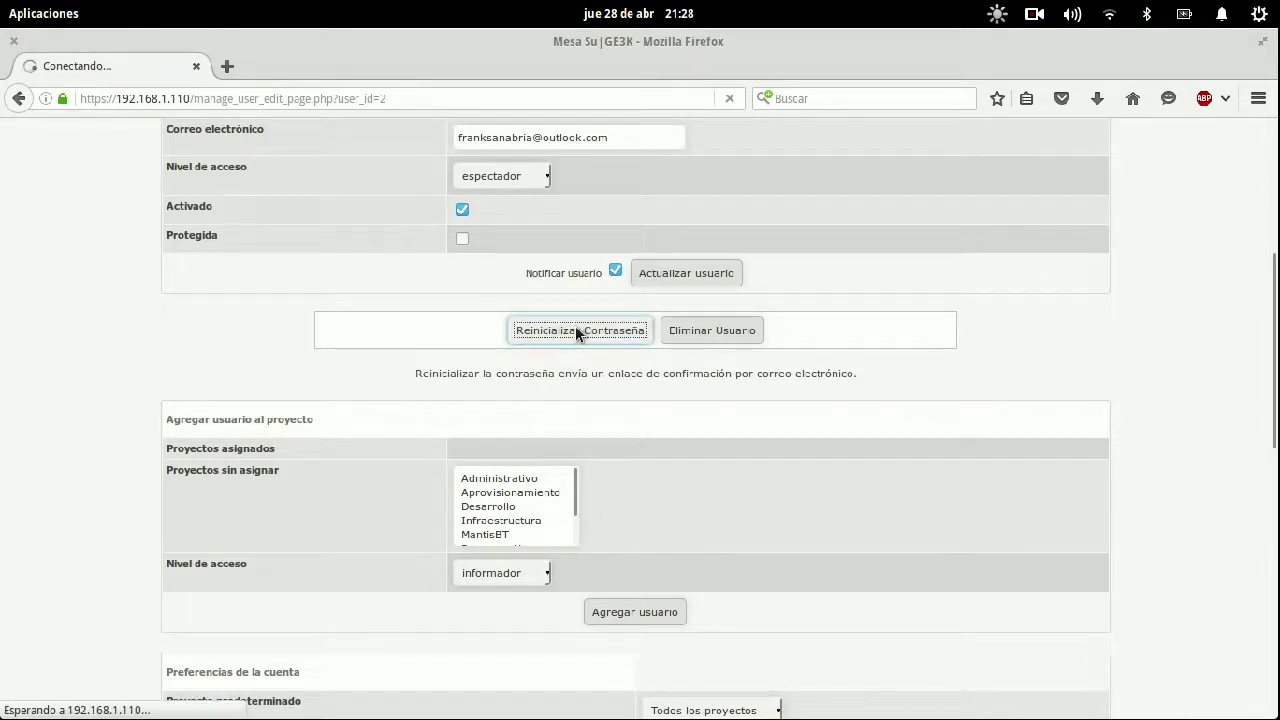
{"action": "key", "text": "super"}
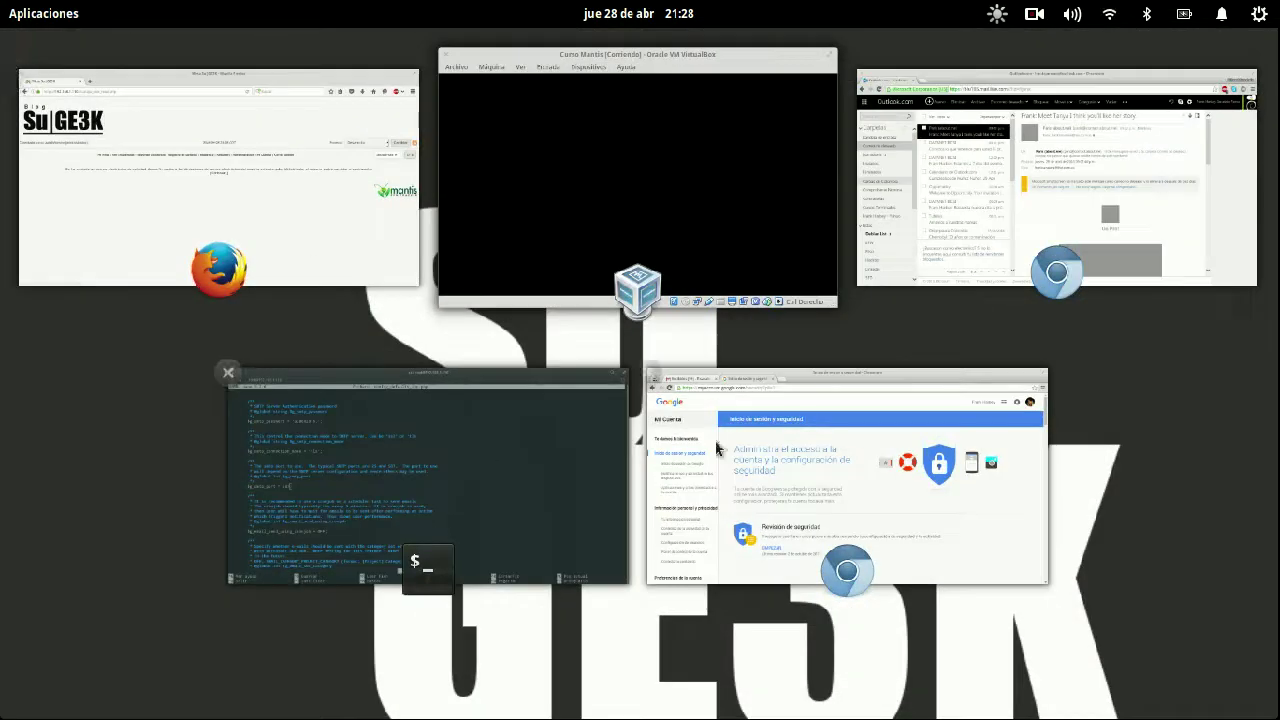
Check the Outlook mailbox, then bring the Google account browser window forward.
{"action": "left_click", "coordinate": [966, 227]}
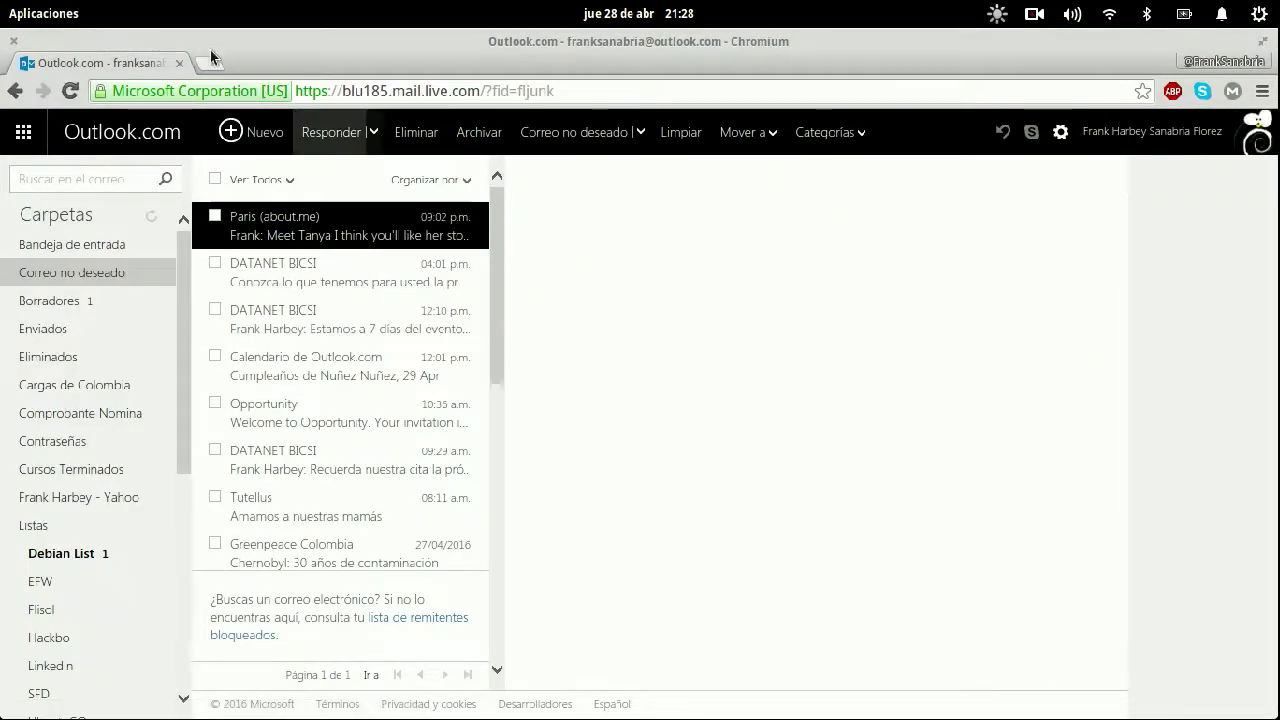
{"action": "key", "text": "super"}
{"action": "key", "text": "super"}
{"action": "key", "text": "super"}
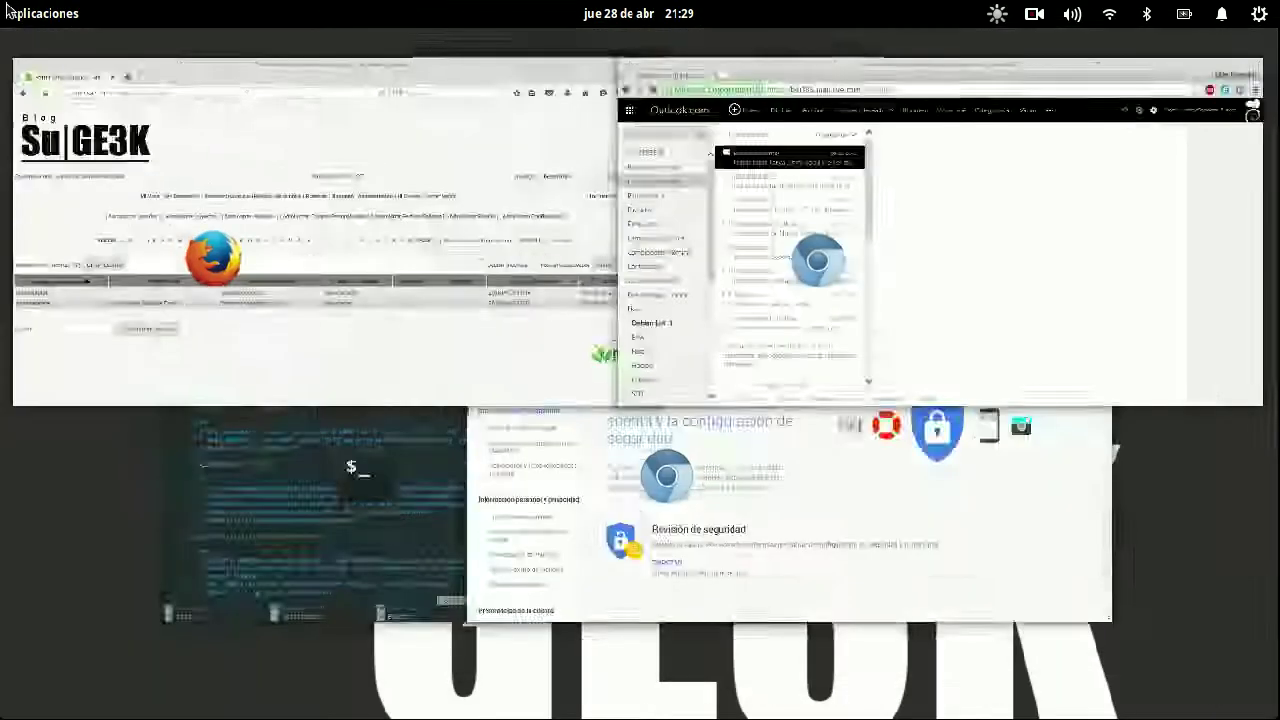
{"action": "left_click", "coordinate": [689, 438]}
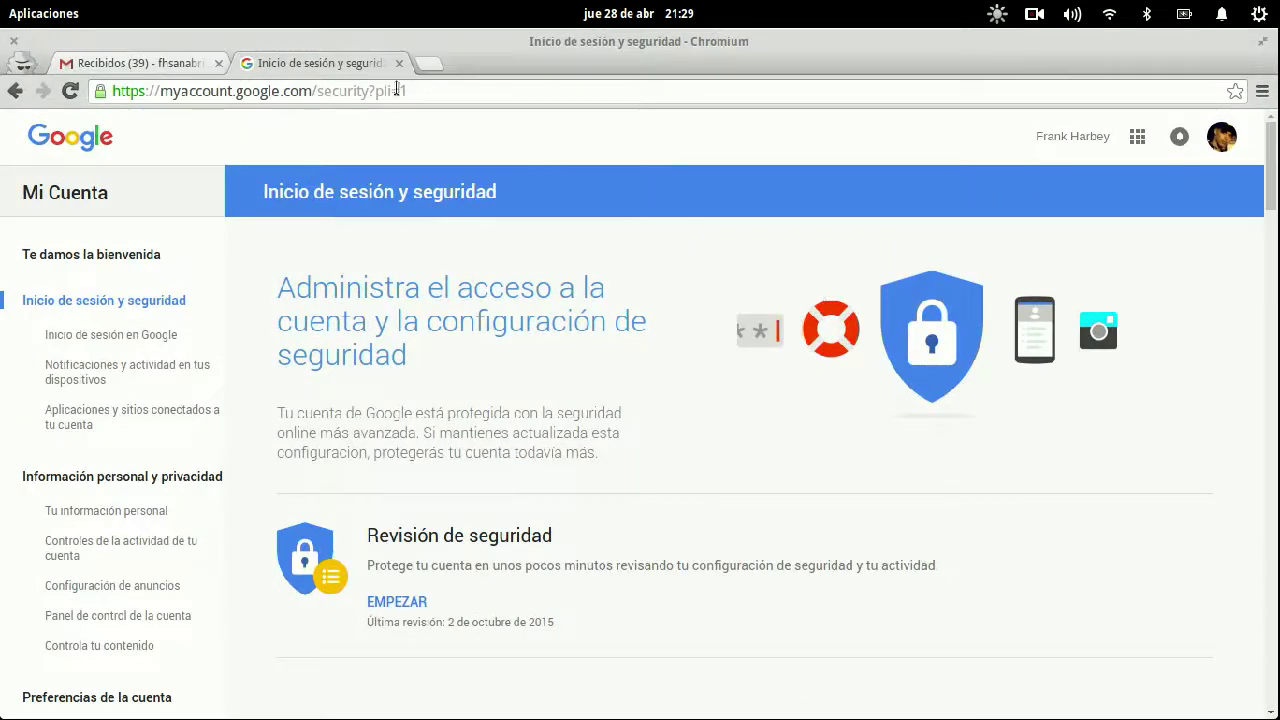
Search the web for 'google smtp' in a new tab and scroll through the SMTP help results.
{"action": "left_click", "coordinate": [436, 59]}
{"action": "type", "text": "google smp"}
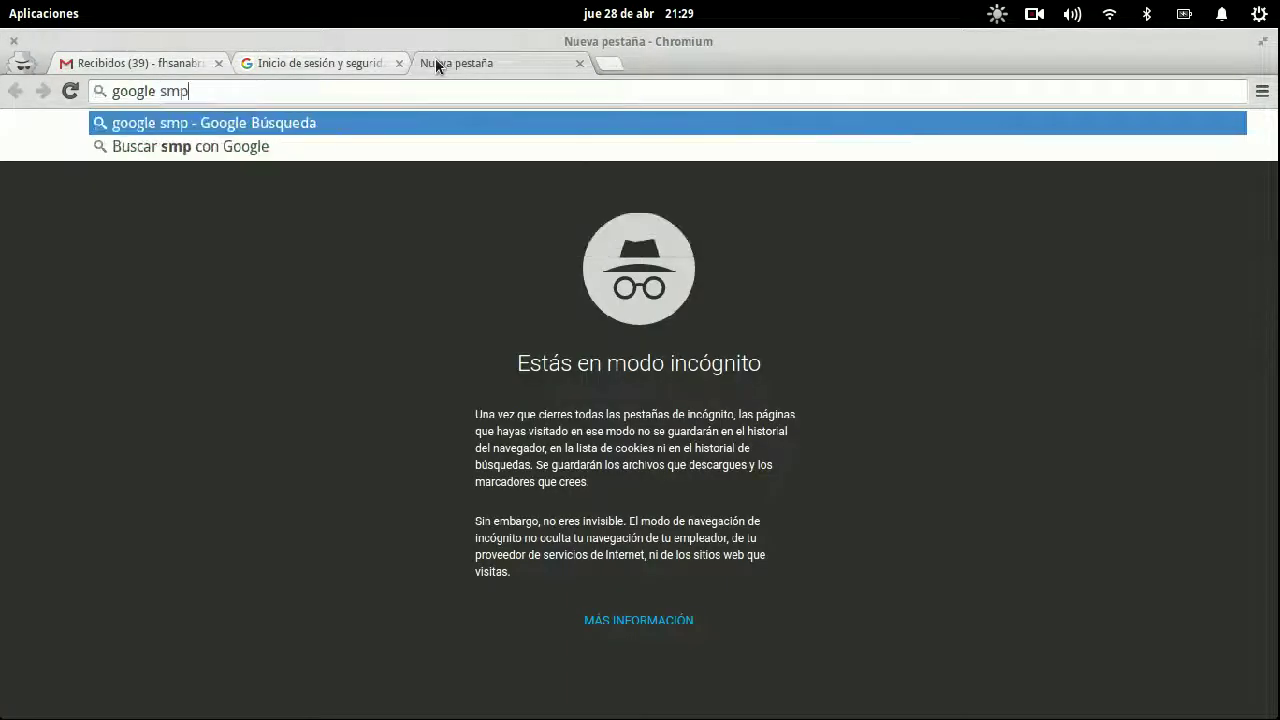
{"action": "key", "text": "BackSpace"}
{"action": "type", "text": "tp"}
{"action": "key", "text": "Return"}
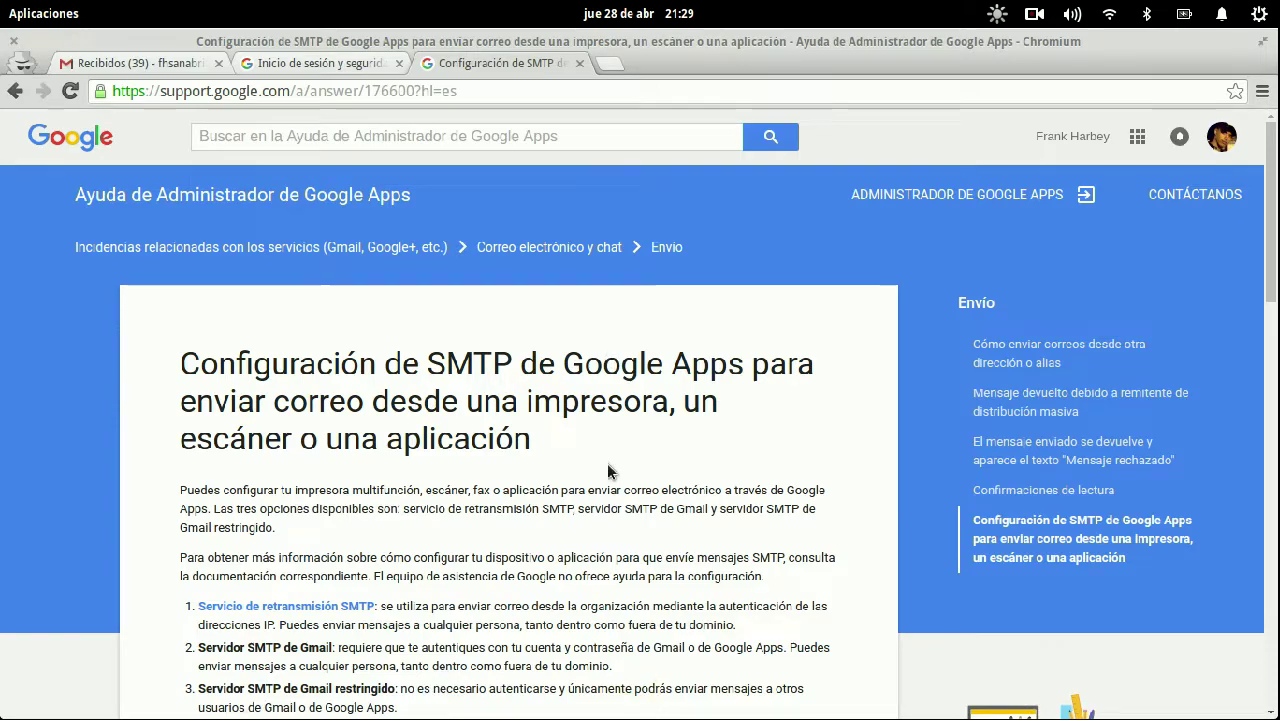
{"action": "scroll", "coordinate": [607, 465], "scroll_direction": "down", "scroll_amount": 4}
{"action": "scroll", "coordinate": [607, 463], "scroll_direction": "down", "scroll_amount": 3}
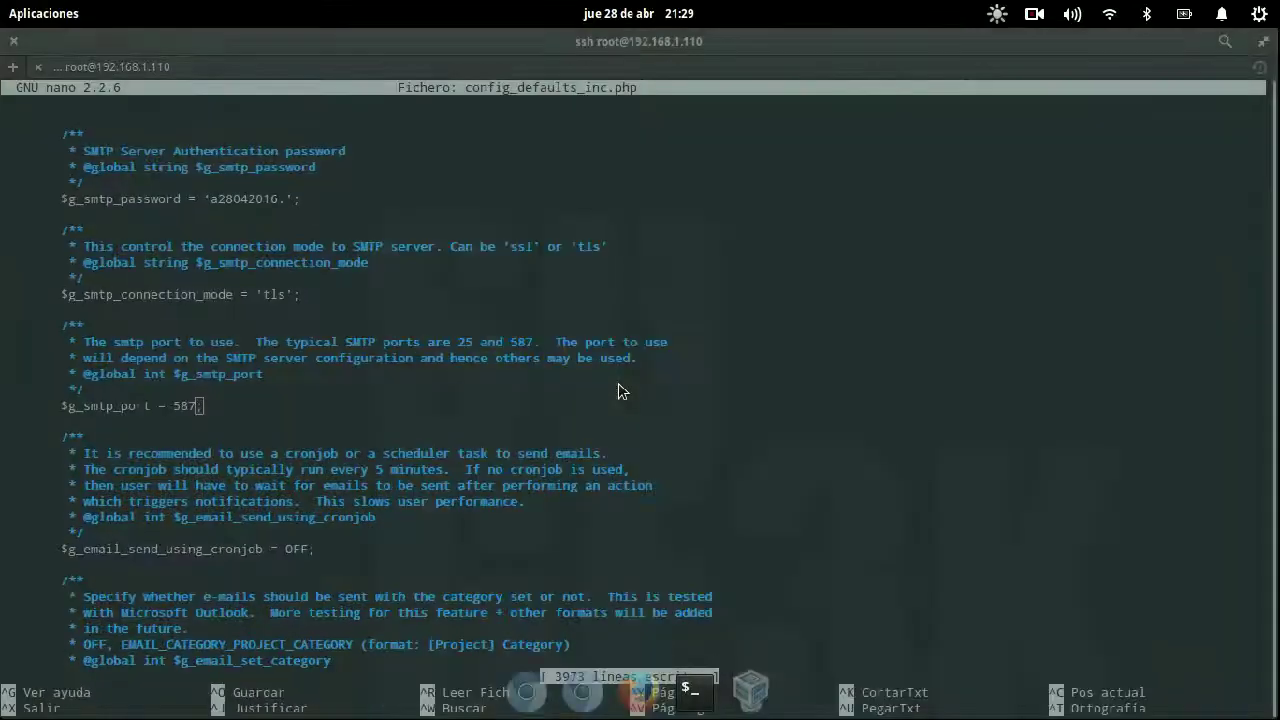
Change the SMTP host from smtp.google.com to smtp.gmail.com in config_defaults_inc.php.
{"action": "key", "text": "ctrl+o"}
{"action": "key", "text": "Return"}
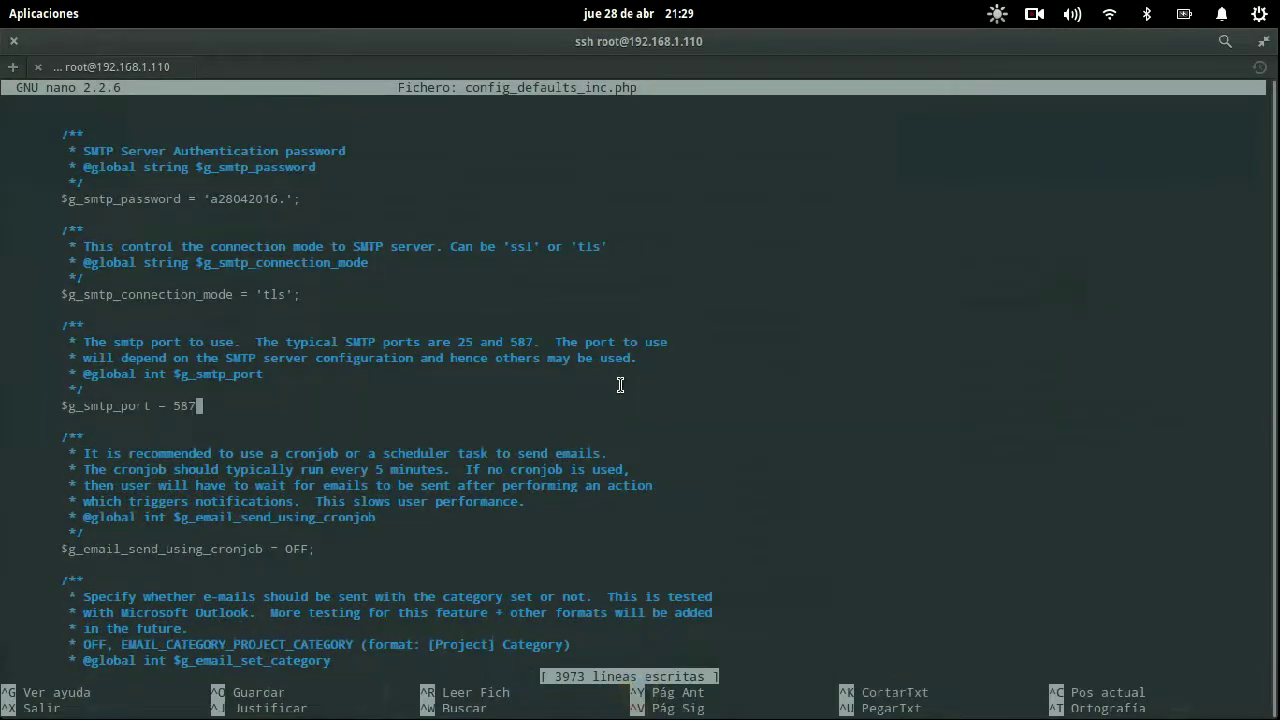
{"action": "scroll", "coordinate": [620, 385], "scroll_direction": "up", "scroll_amount": 6}
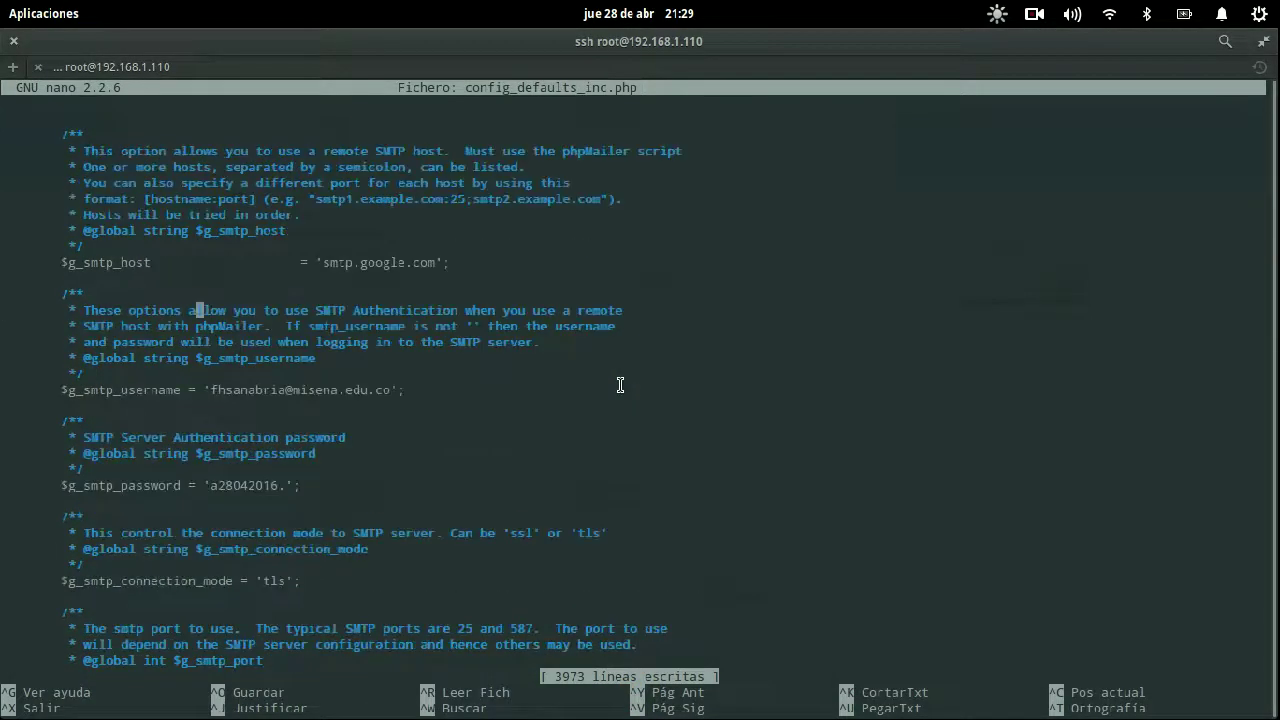
{"action": "key", "text": "Up"}
{"action": "key", "text": "Up"}
{"action": "key", "text": "Up"}
{"action": "key", "text": "Down"}
{"action": "key", "text": "End"}
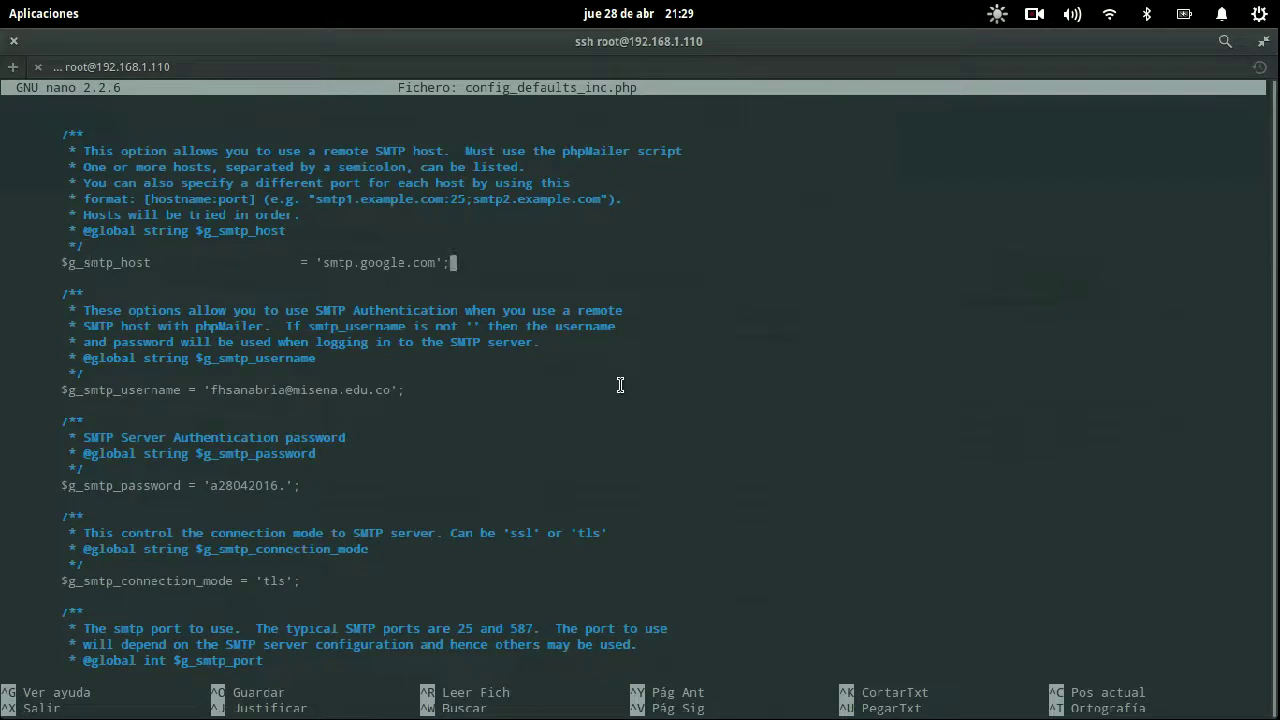
{"action": "key", "text": "Left"}
{"action": "key", "text": "Left"}
{"action": "key", "text": "Left"}
{"action": "key", "text": "BackSpace"}
{"action": "key", "text": "BackSpace"}
{"action": "key", "text": "BackSpace"}
{"action": "key", "text": "BackSpace"}
{"action": "key", "text": "BackSpace"}
{"action": "key", "text": "BackSpace"}
{"action": "type", "text": "gmail"}
{"action": "key", "text": "Down"}
{"action": "key", "text": "Down"}
{"action": "key", "text": "Down"}
{"action": "key", "text": "Down"}
{"action": "key", "text": "Down"}
{"action": "key", "text": "Down"}
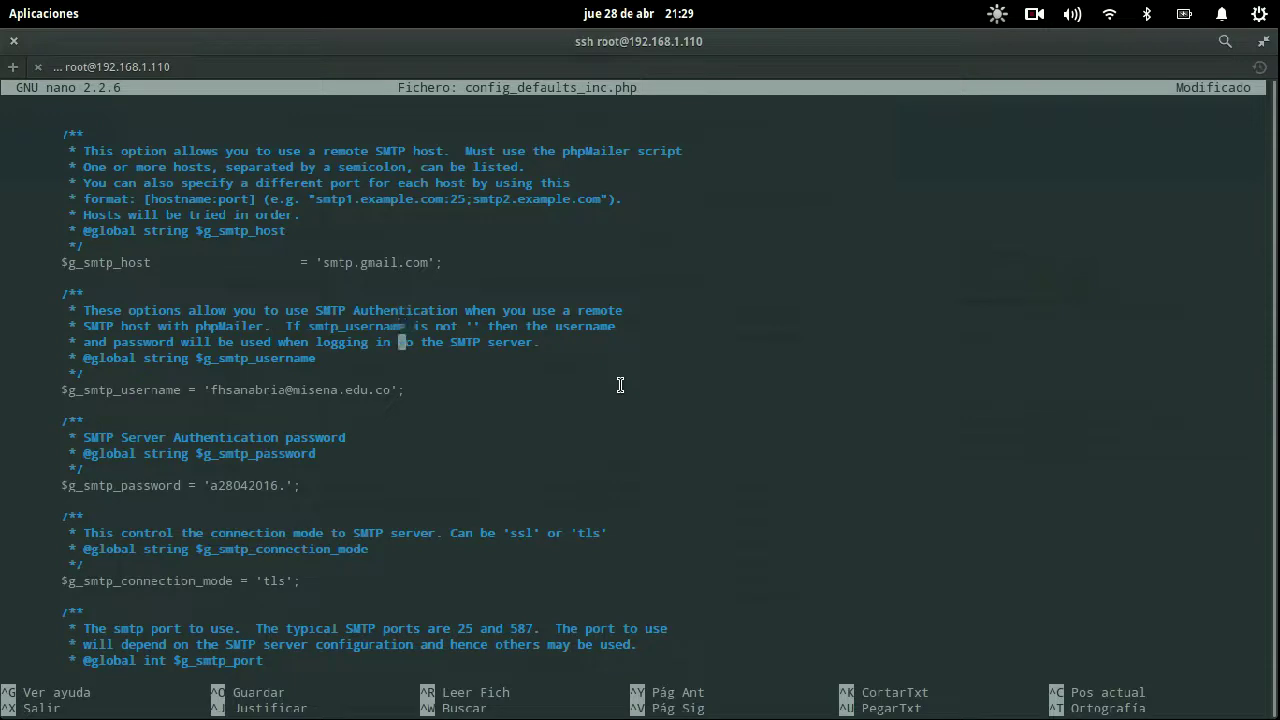
{"action": "key", "text": "Down"}
{"action": "key", "text": "Down"}
{"action": "key", "text": "Down"}
{"action": "key", "text": "Down"}
{"action": "key", "text": "Down"}
{"action": "key", "text": "Down"}
{"action": "key", "text": "Down"}
{"action": "key", "text": "Down"}
{"action": "key", "text": "Down"}
{"action": "key", "text": "Down"}
{"action": "key", "text": "Down"}
{"action": "key", "text": "Down"}
{"action": "key", "text": "Down"}
Check the port against the SMTP help article, then save the file and exit nano.
{"action": "key", "text": "alt+Tab"}
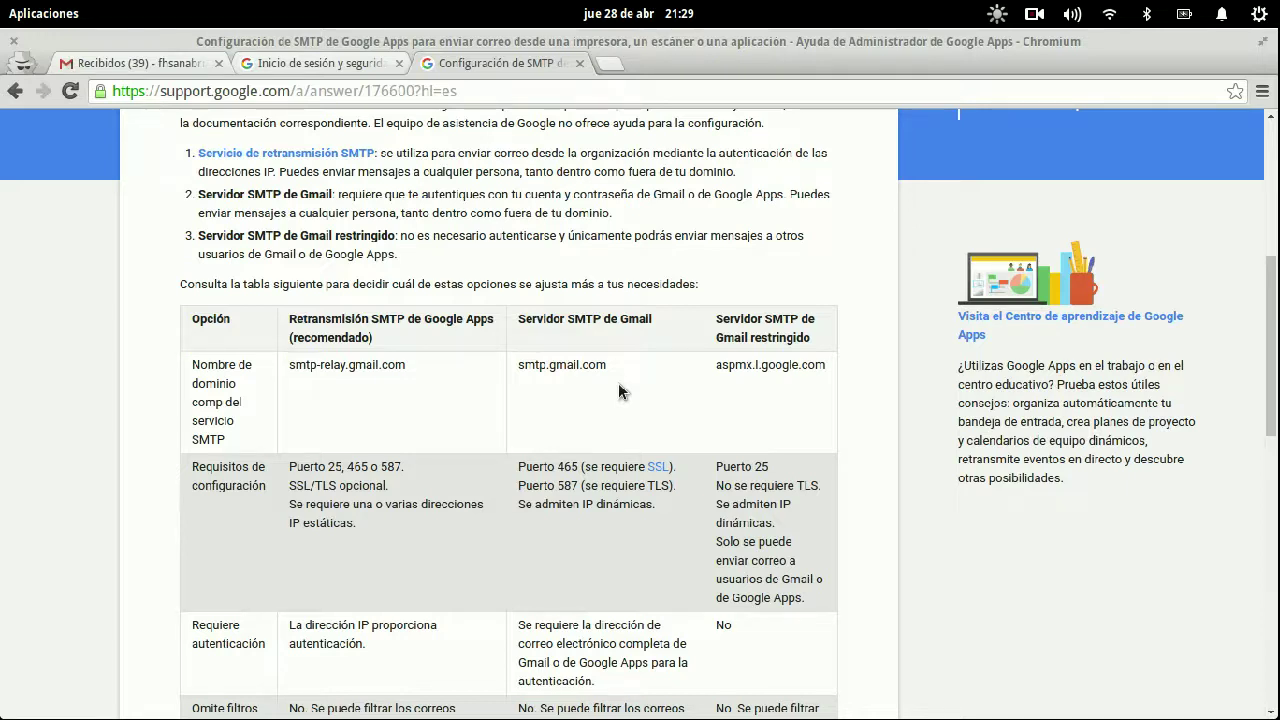
{"action": "key", "text": "alt+Tab"}
{"action": "key", "text": "alt+Tab"}
{"action": "key", "text": "alt+Tab"}
{"action": "key", "text": "Down"}
{"action": "key", "text": "Down"}
{"action": "key", "text": "Down"}
{"action": "key", "text": "Down"}
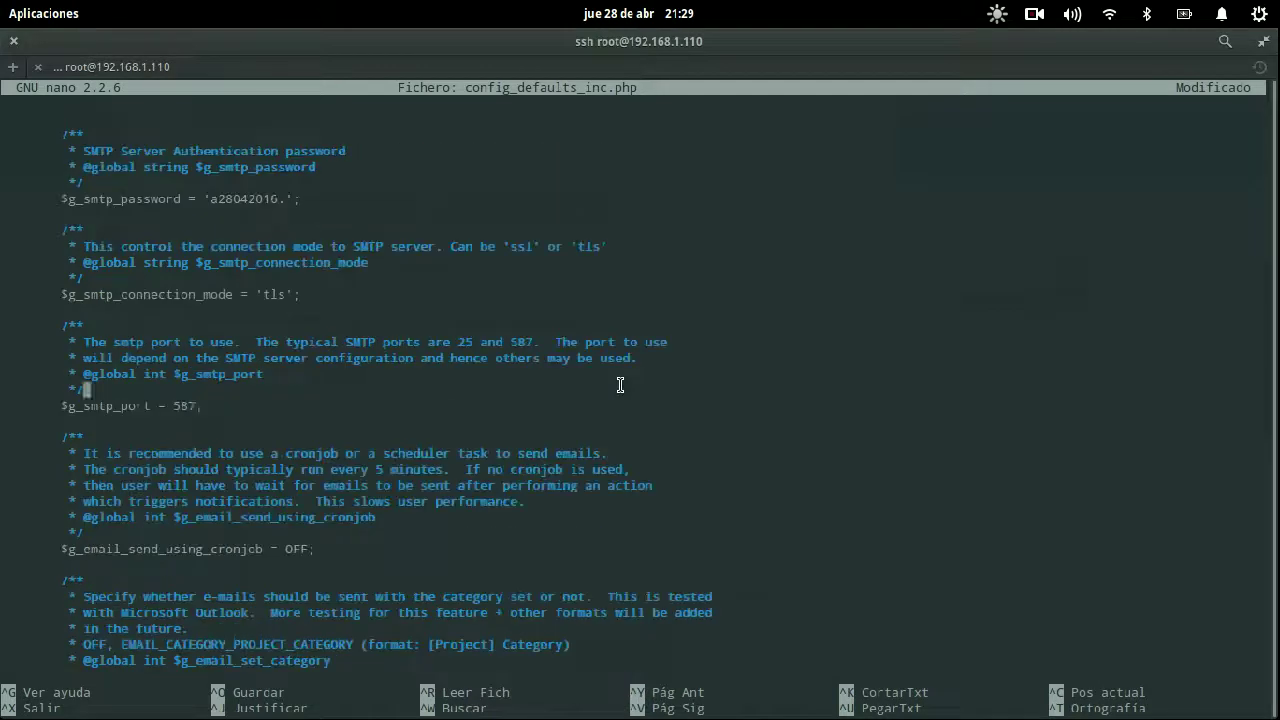
{"action": "key", "text": "ctrl+o"}
{"action": "key", "text": "Return"}
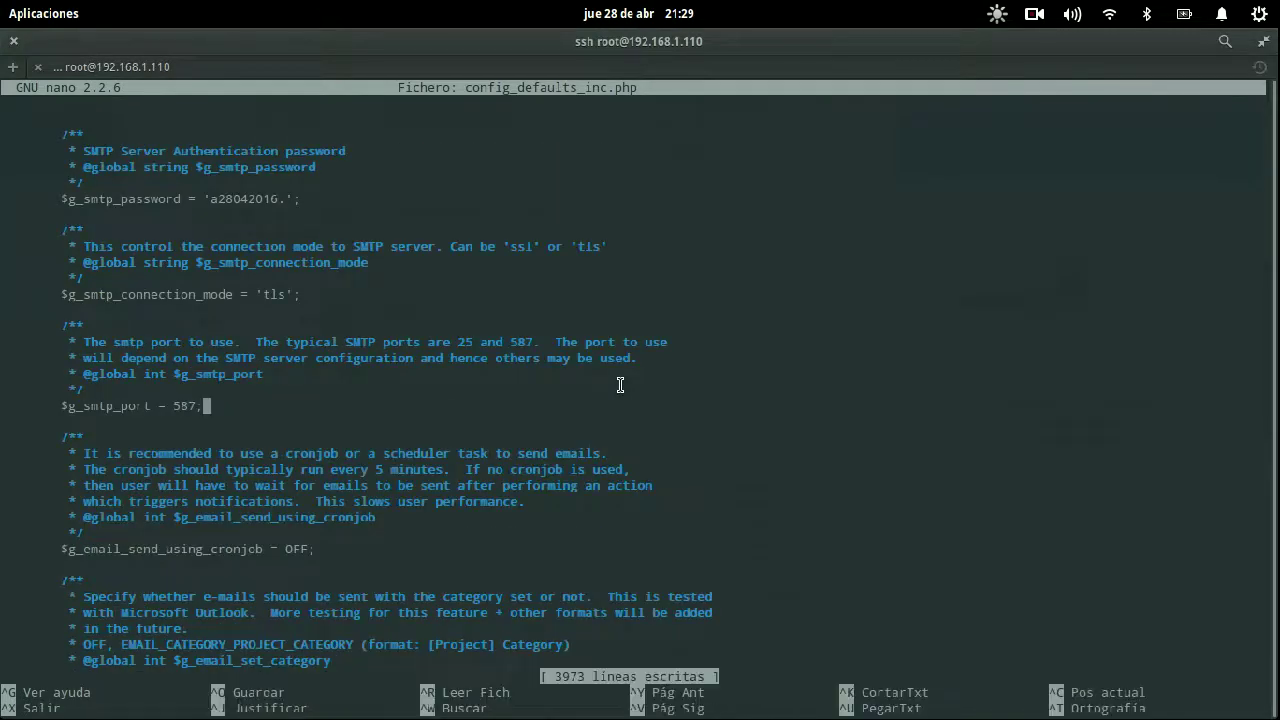
{"action": "key", "text": "ctrl+x"}
{"action": "key", "text": "alt+Tab"}
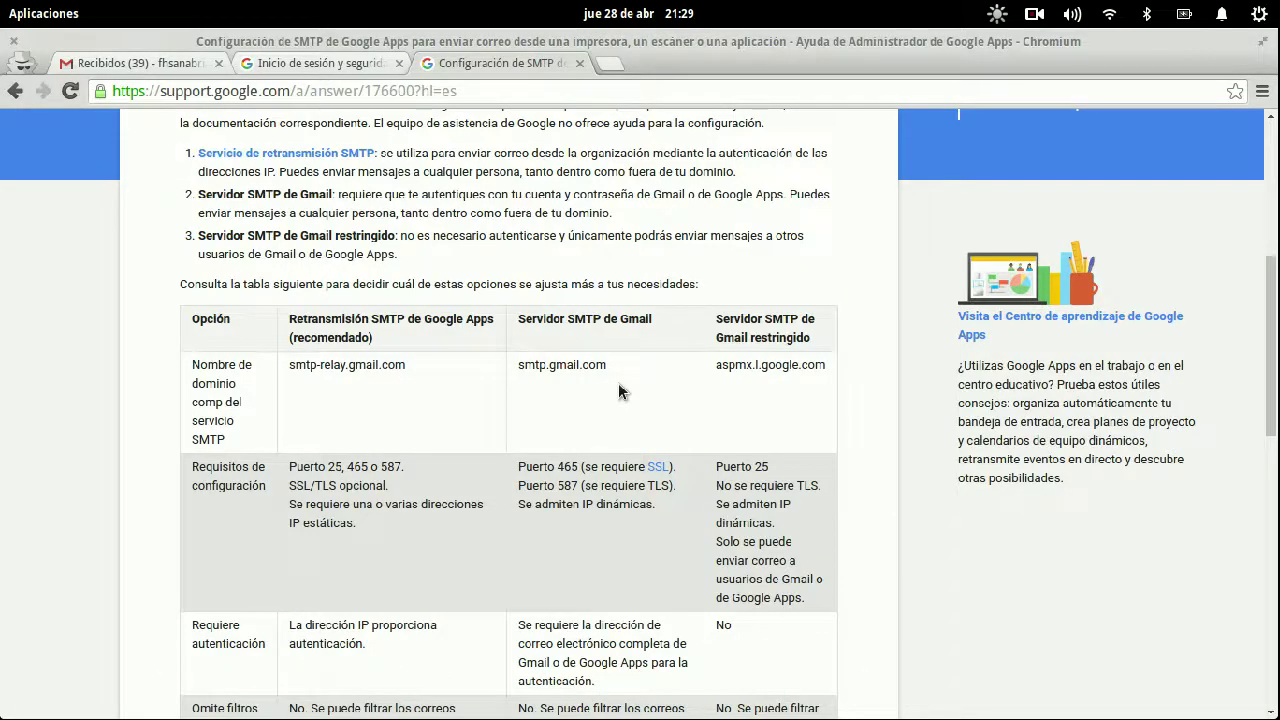
{"action": "key", "text": "alt+grave"}
{"action": "key", "text": "super"}
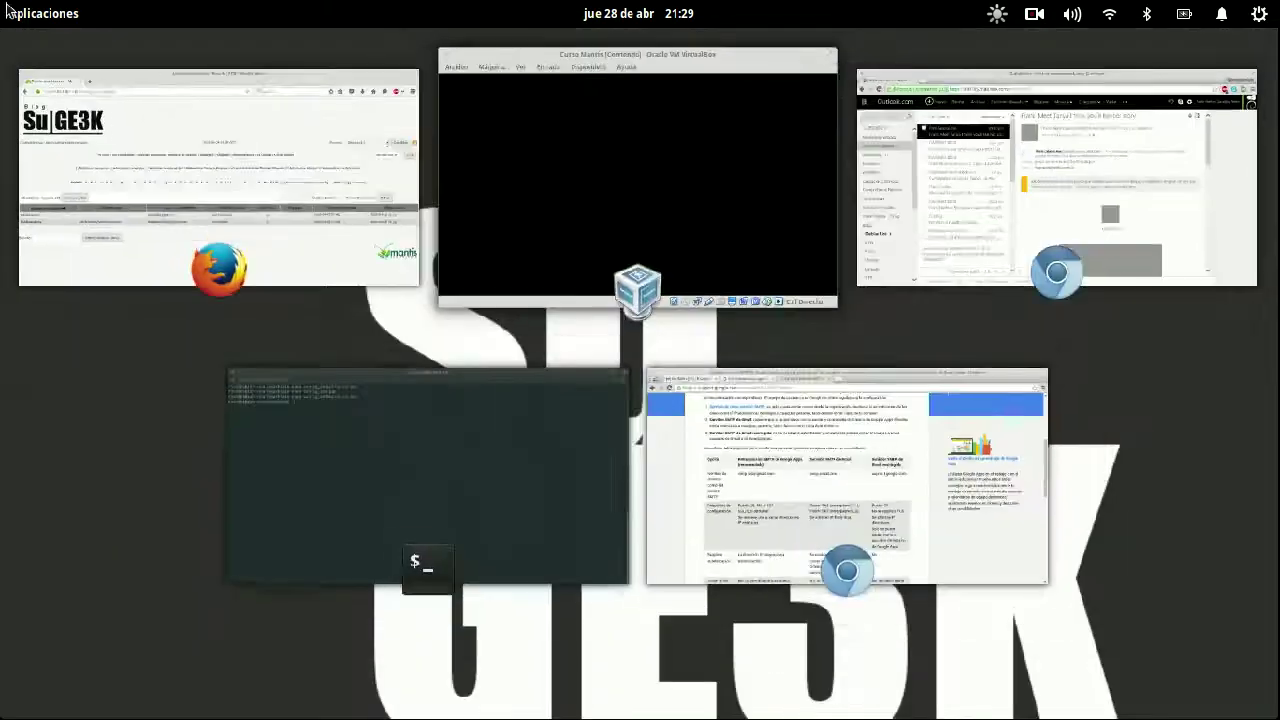
Send the user a new password reset link from their MantisBT edit page.
{"action": "left_click", "coordinate": [186, 151]}
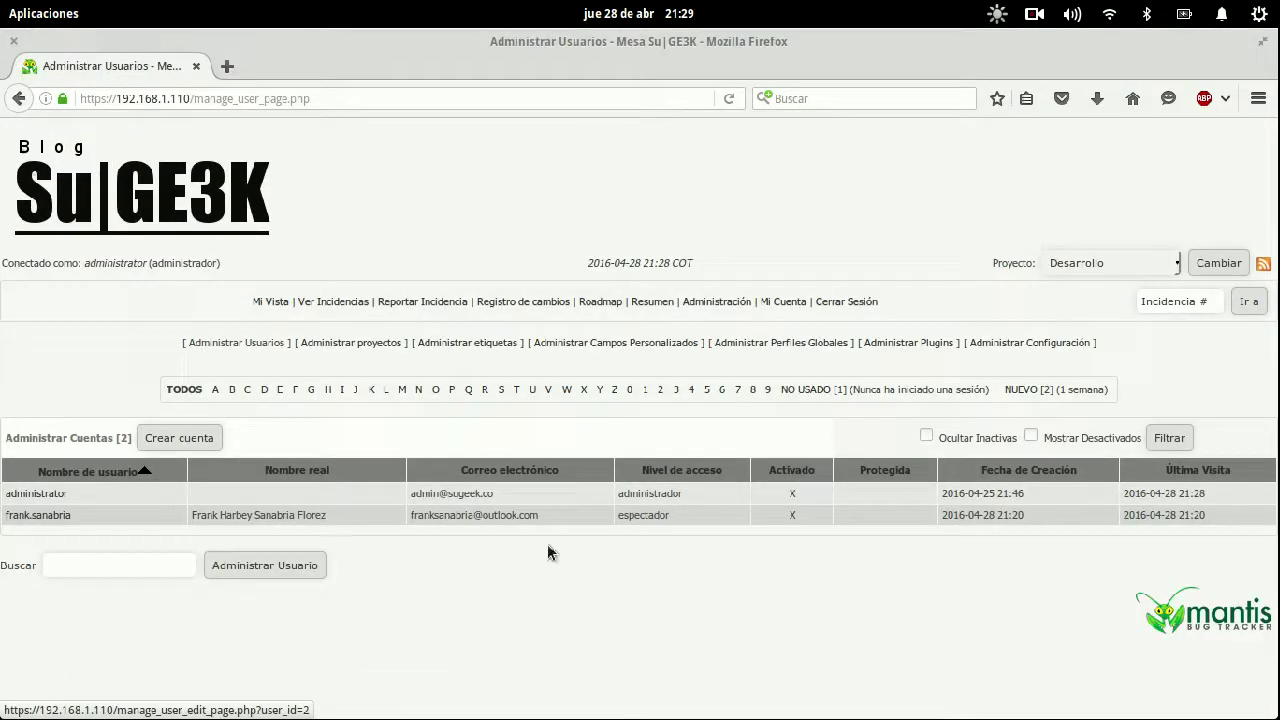
{"action": "left_click", "coordinate": [60, 516]}
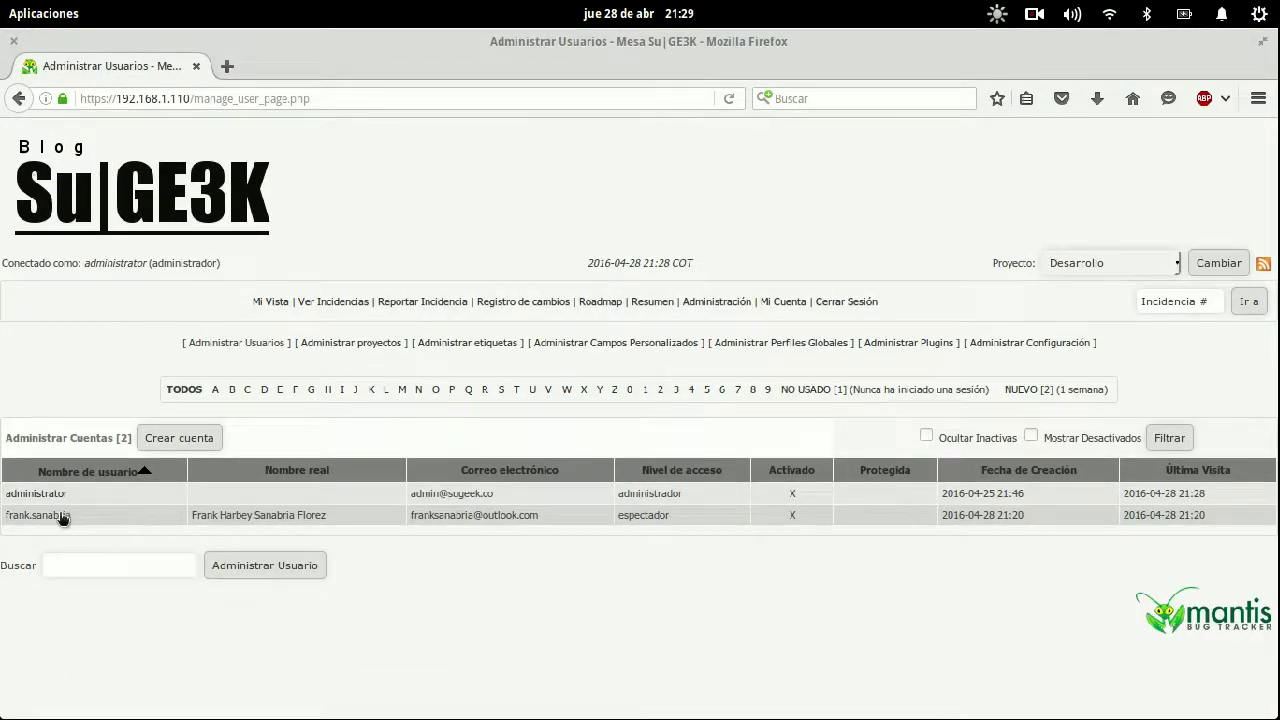
{"action": "left_click", "coordinate": [588, 700]}
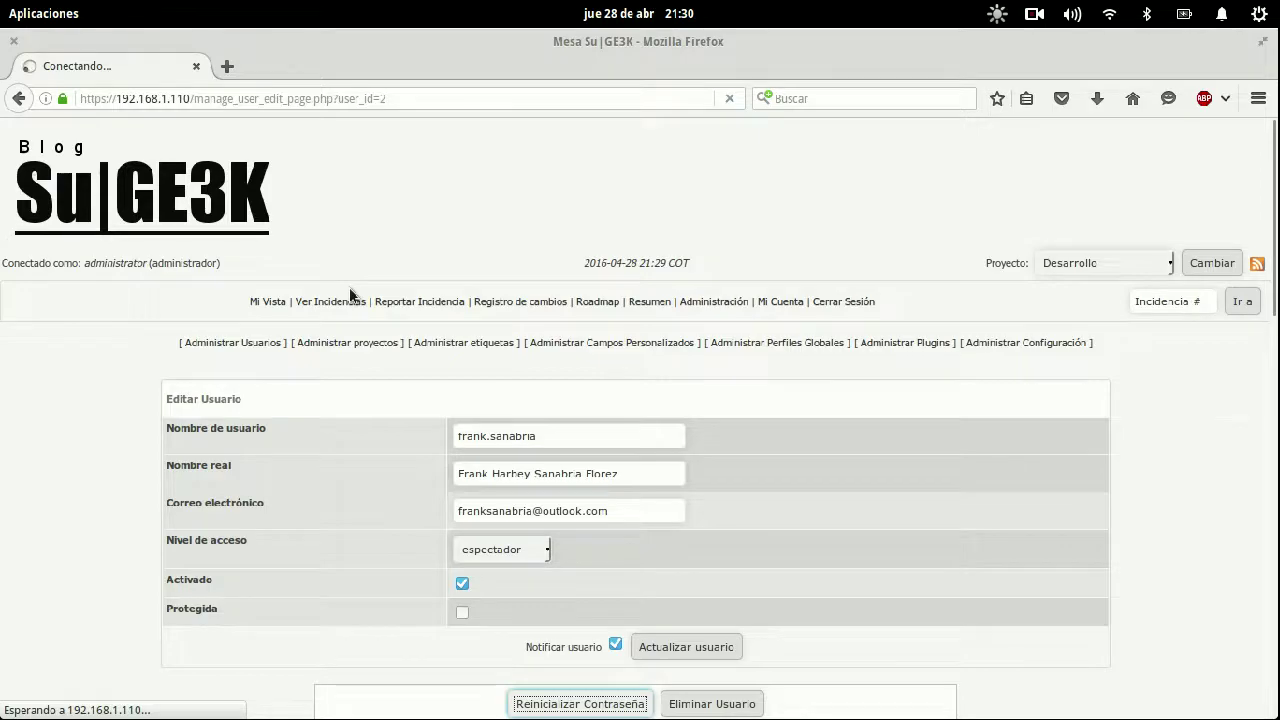
Check the Outlook mailbox, then bring up the Gmail inbox.
{"action": "mouse_move", "coordinate": [3, 3]}
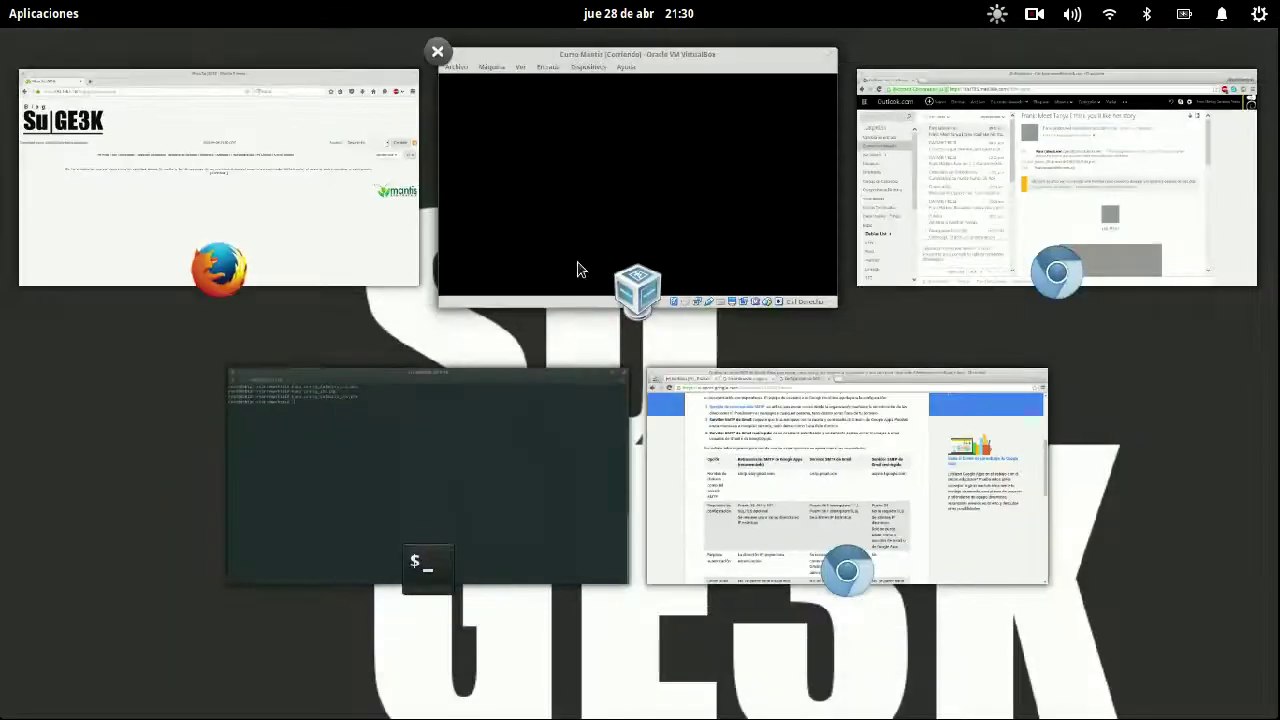
{"action": "left_click", "coordinate": [394, 463]}
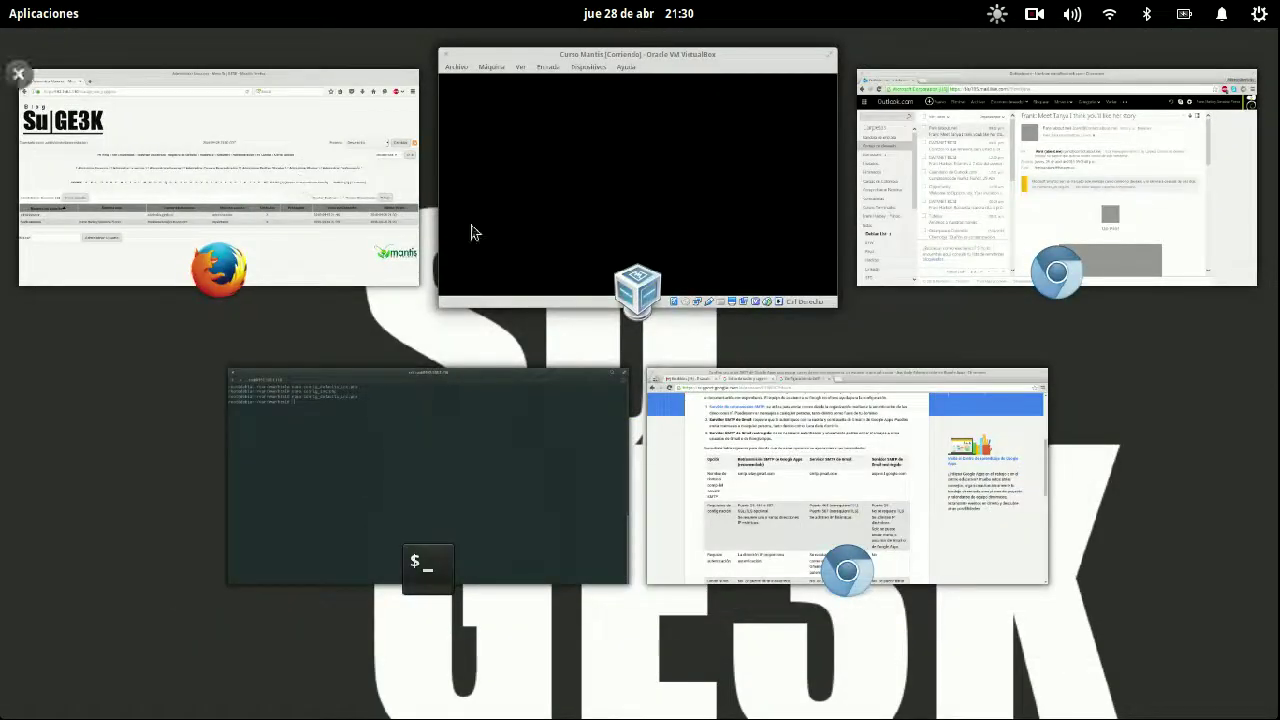
{"action": "left_click", "coordinate": [1000, 180]}
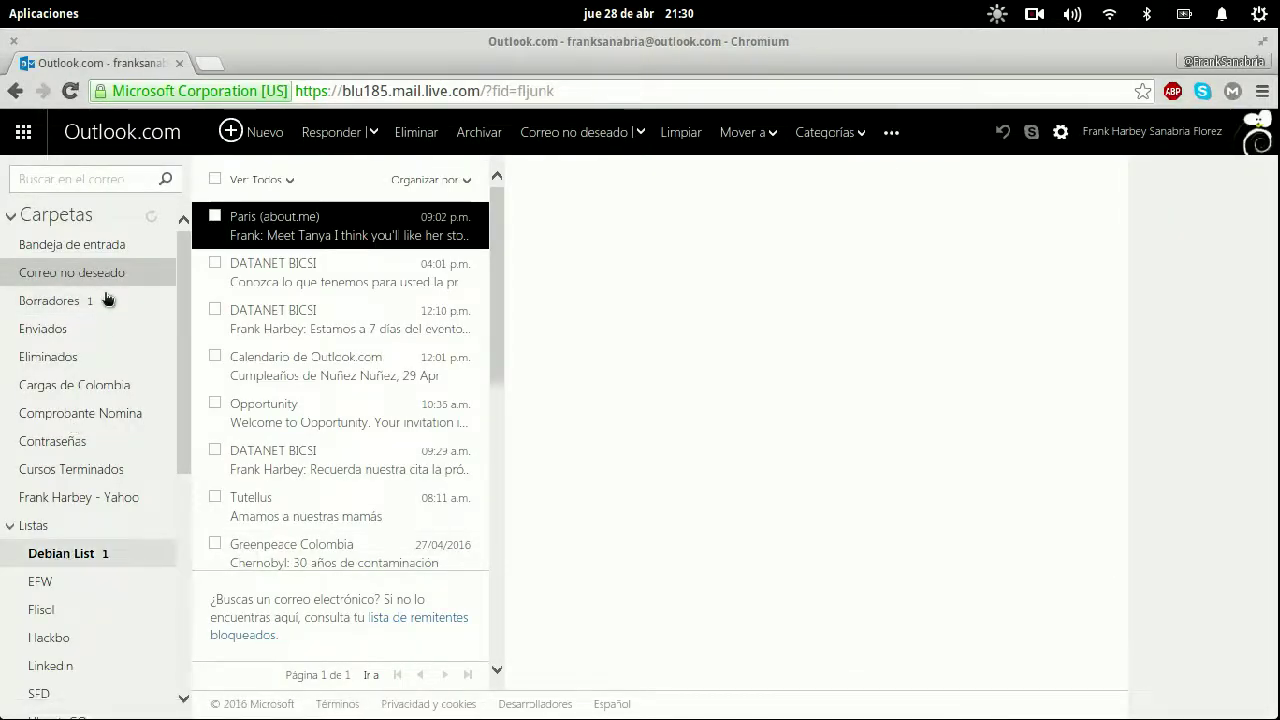
{"action": "mouse_move", "coordinate": [2, 2]}
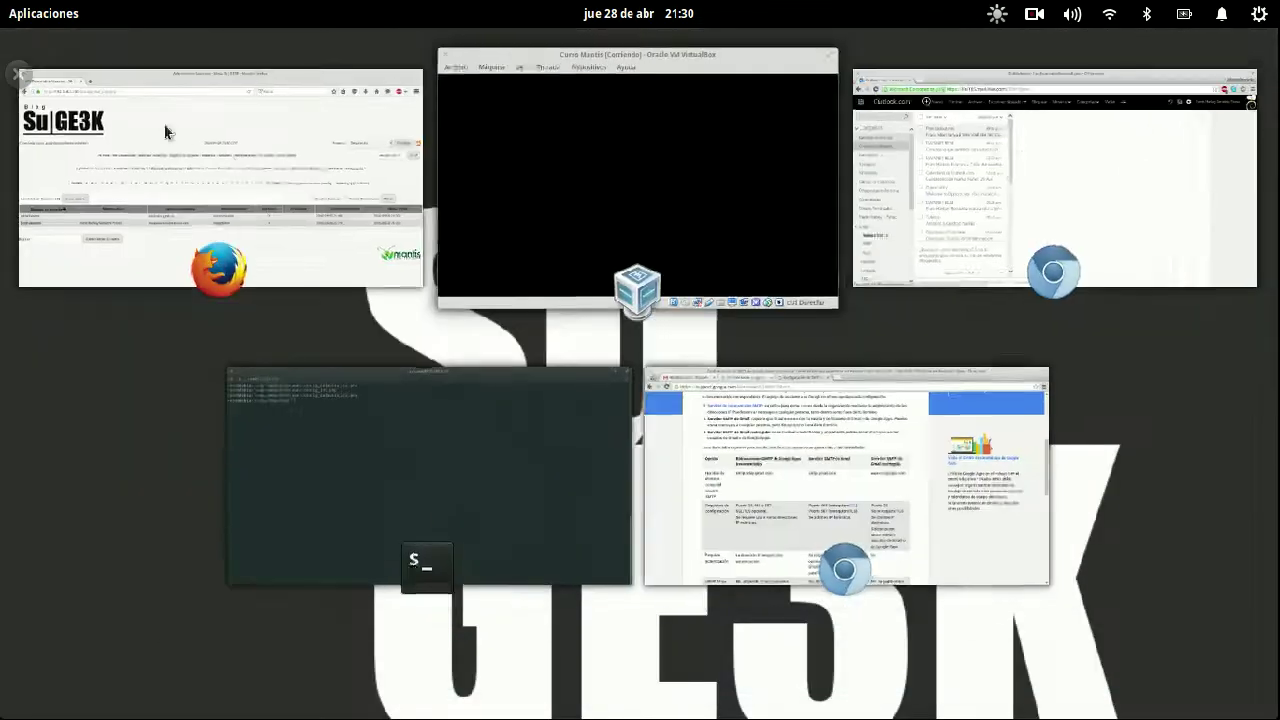
{"action": "left_click", "coordinate": [166, 132]}
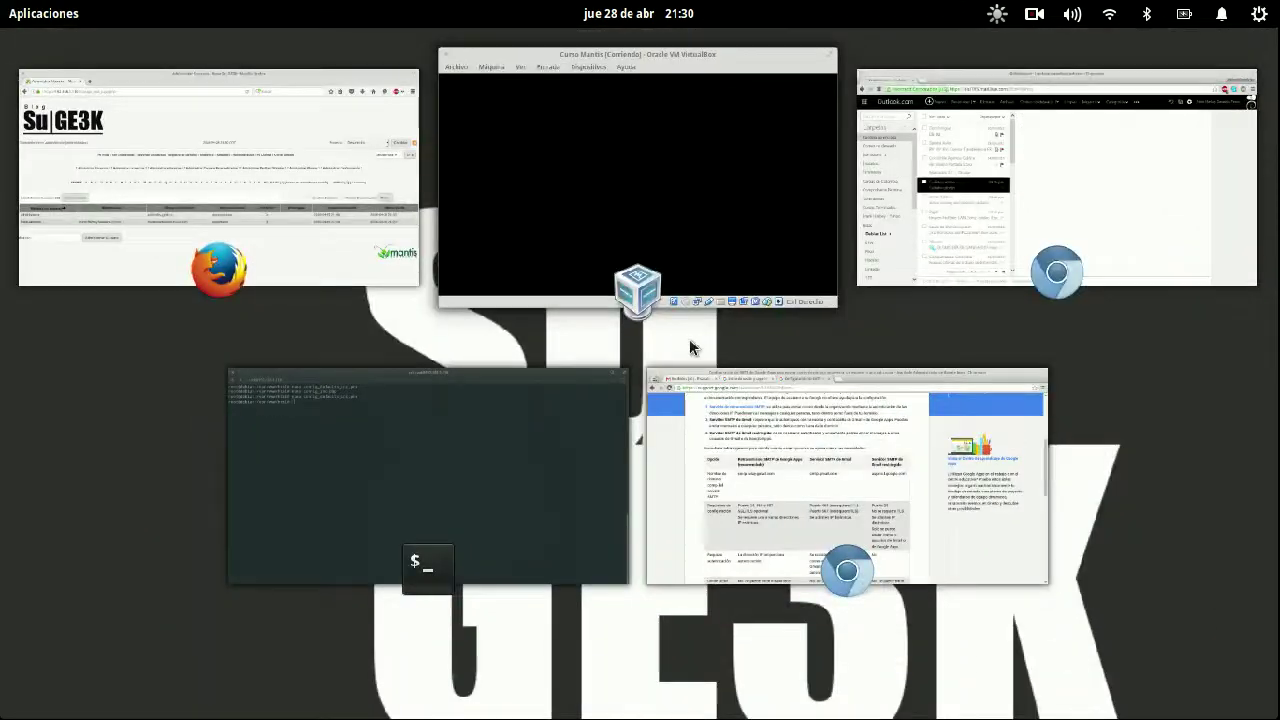
{"action": "left_click", "coordinate": [842, 462]}
{"action": "left_click", "coordinate": [130, 64]}
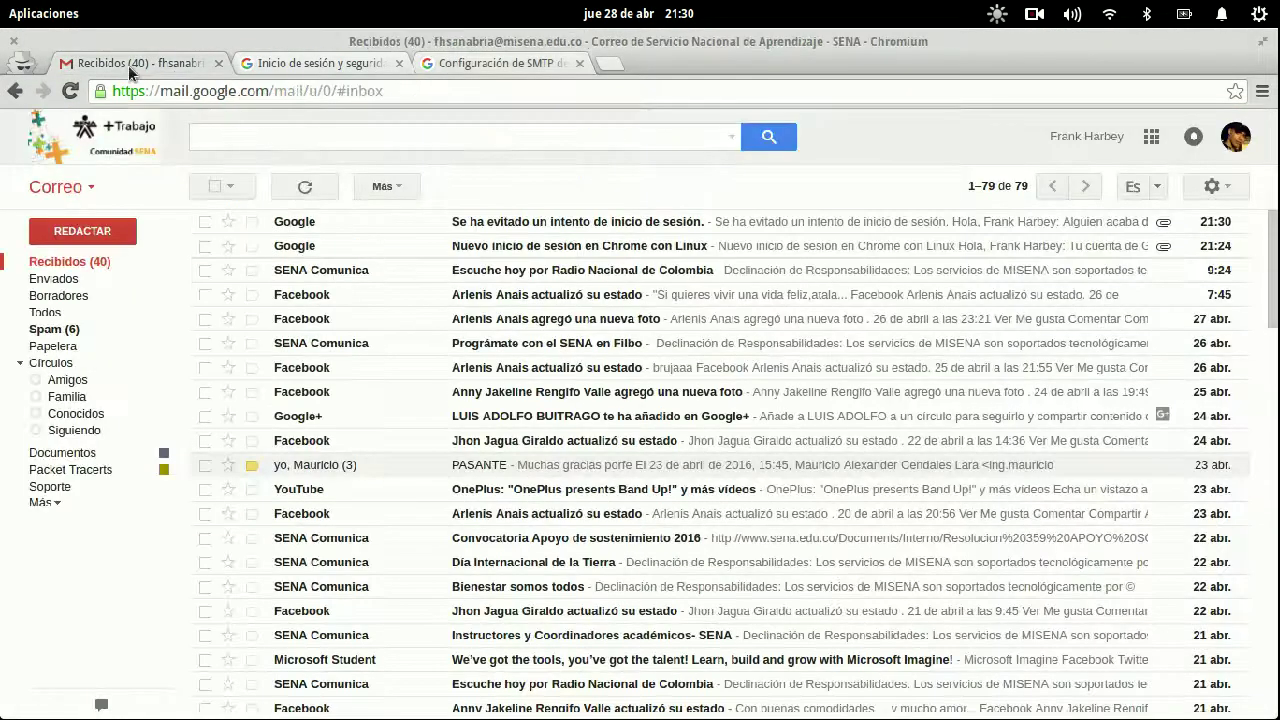
Open the blocked sign-in attempt alert and review the account's recently used devices.
{"action": "left_click", "coordinate": [420, 228]}
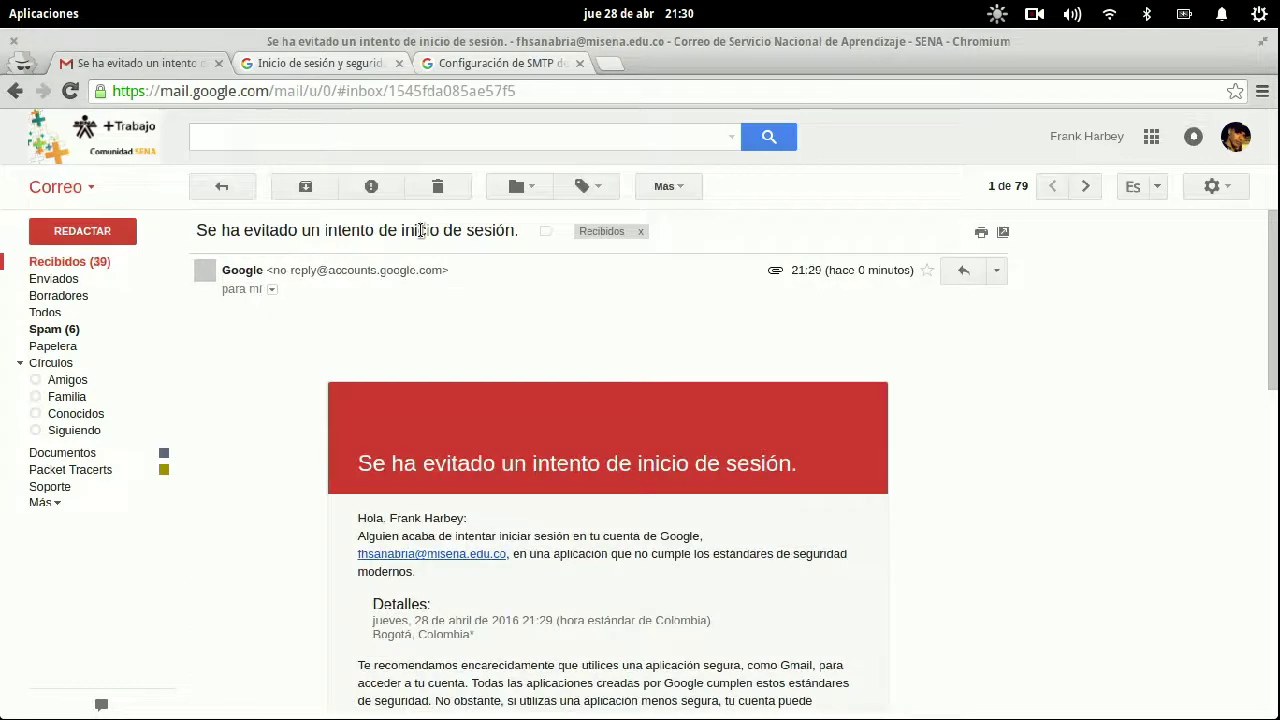
{"action": "scroll", "coordinate": [557, 502], "scroll_direction": "down", "scroll_amount": 5}
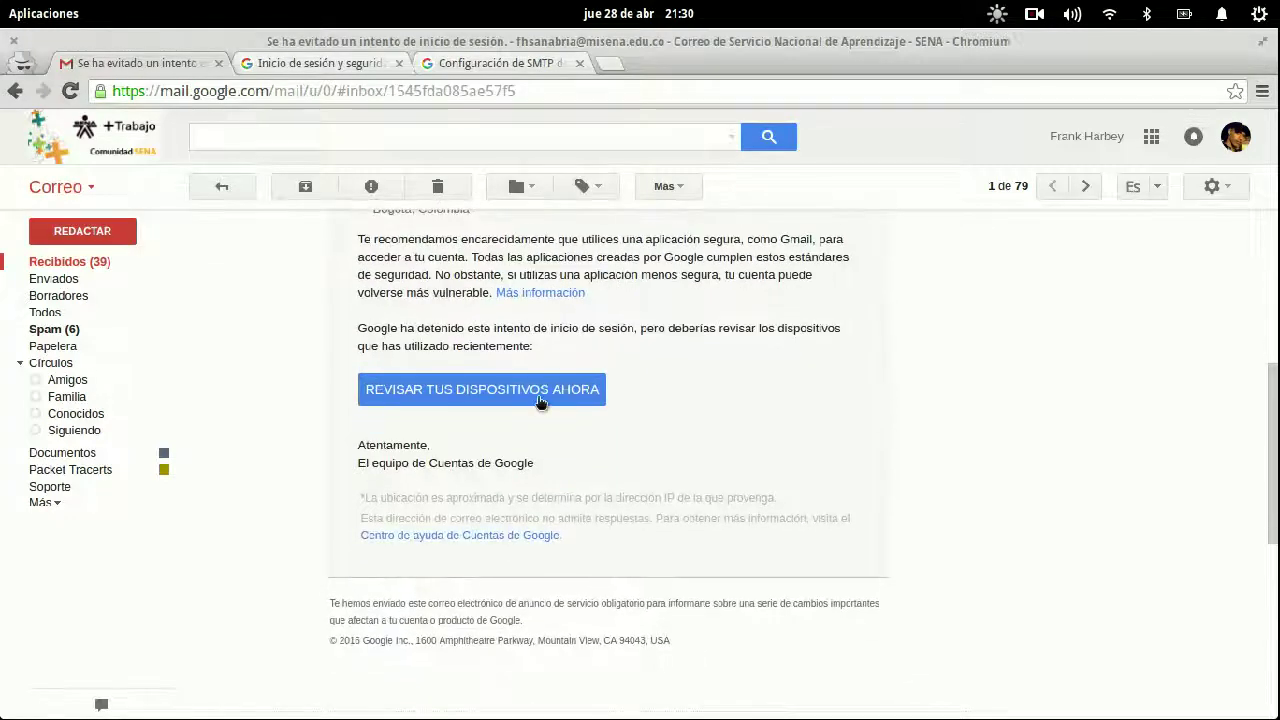
{"action": "left_click", "coordinate": [540, 395]}
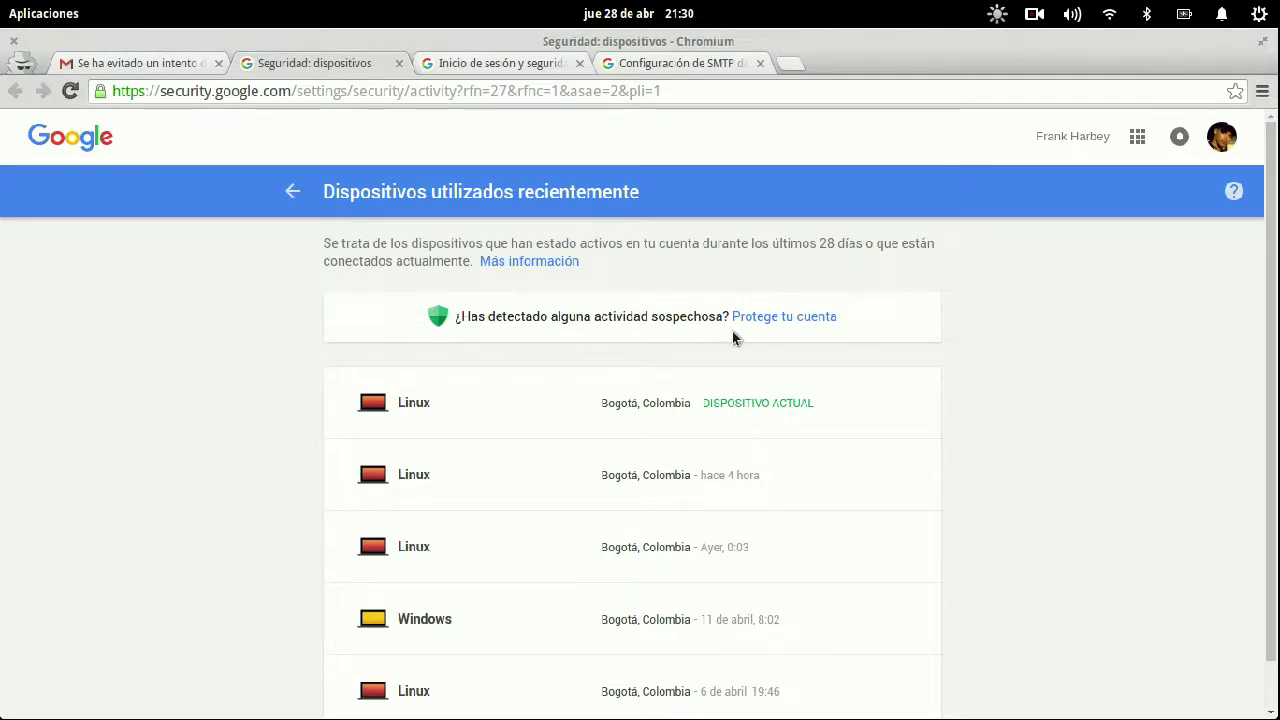
Browse the sign-in, device activity and connected apps sections, which list no apps, then return to the alert.
{"action": "left_click", "coordinate": [293, 193]}
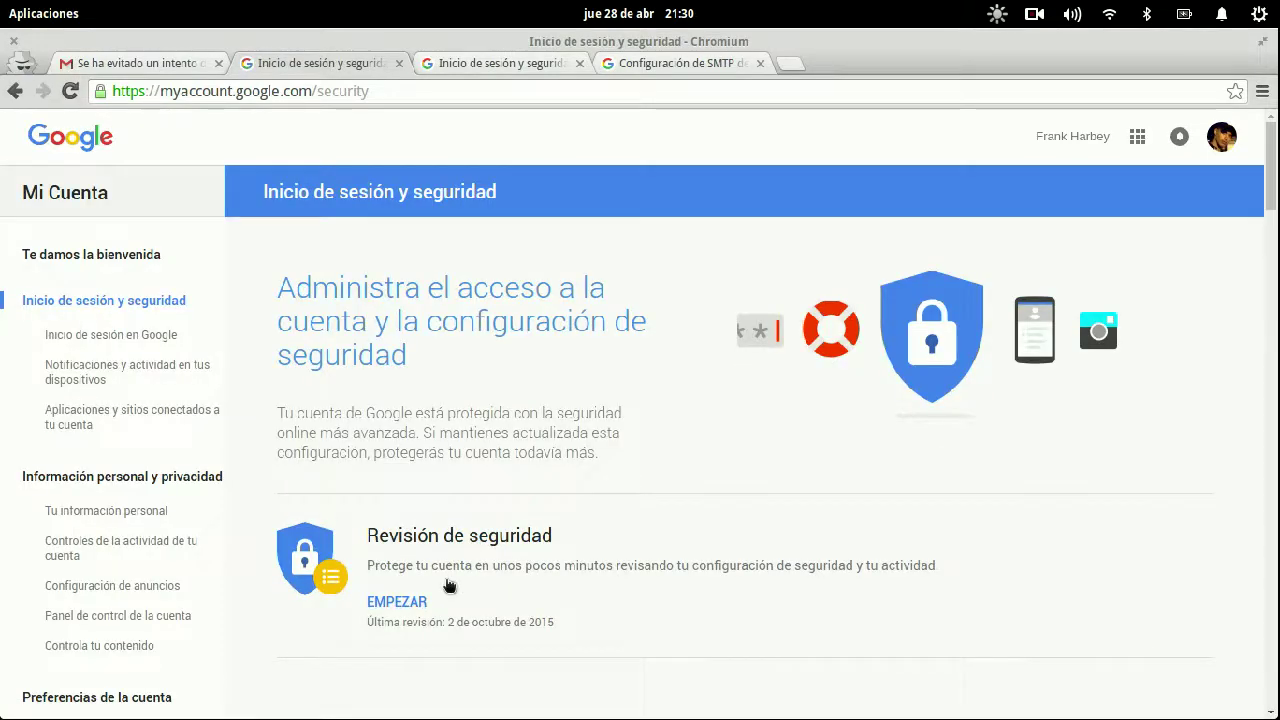
{"action": "left_click", "coordinate": [155, 337]}
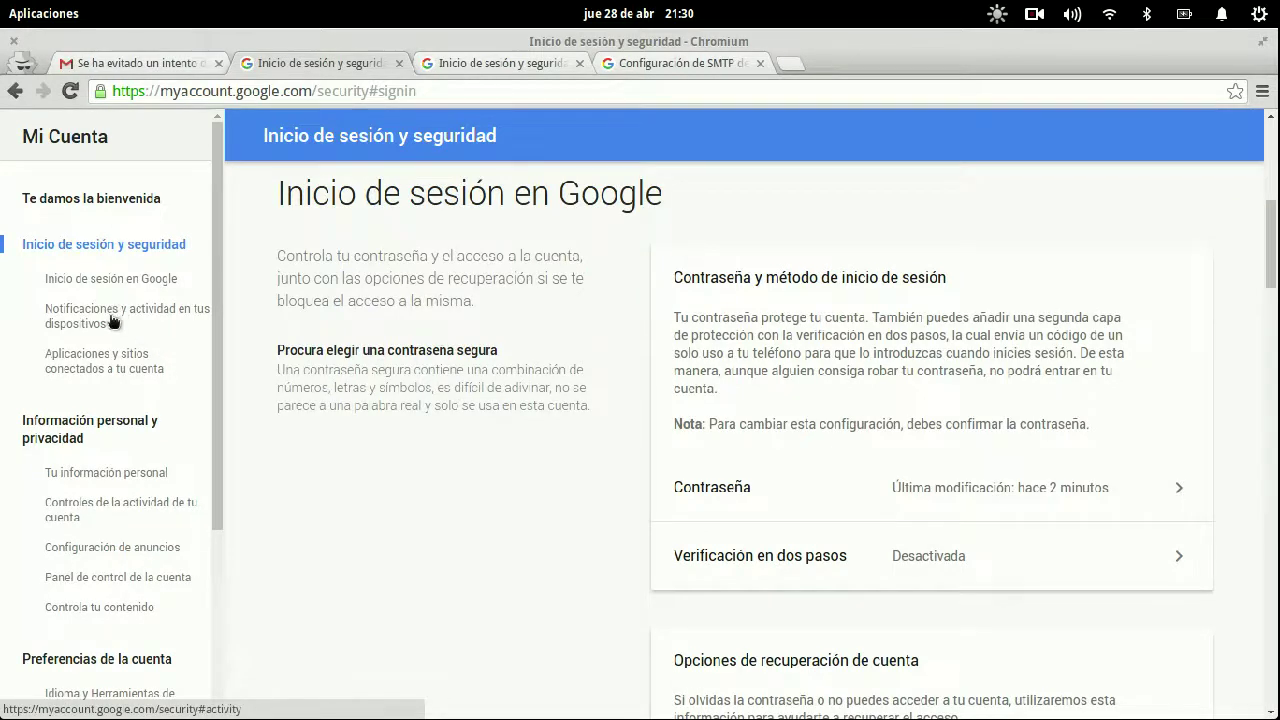
{"action": "left_click", "coordinate": [113, 321]}
{"action": "left_click", "coordinate": [118, 360]}
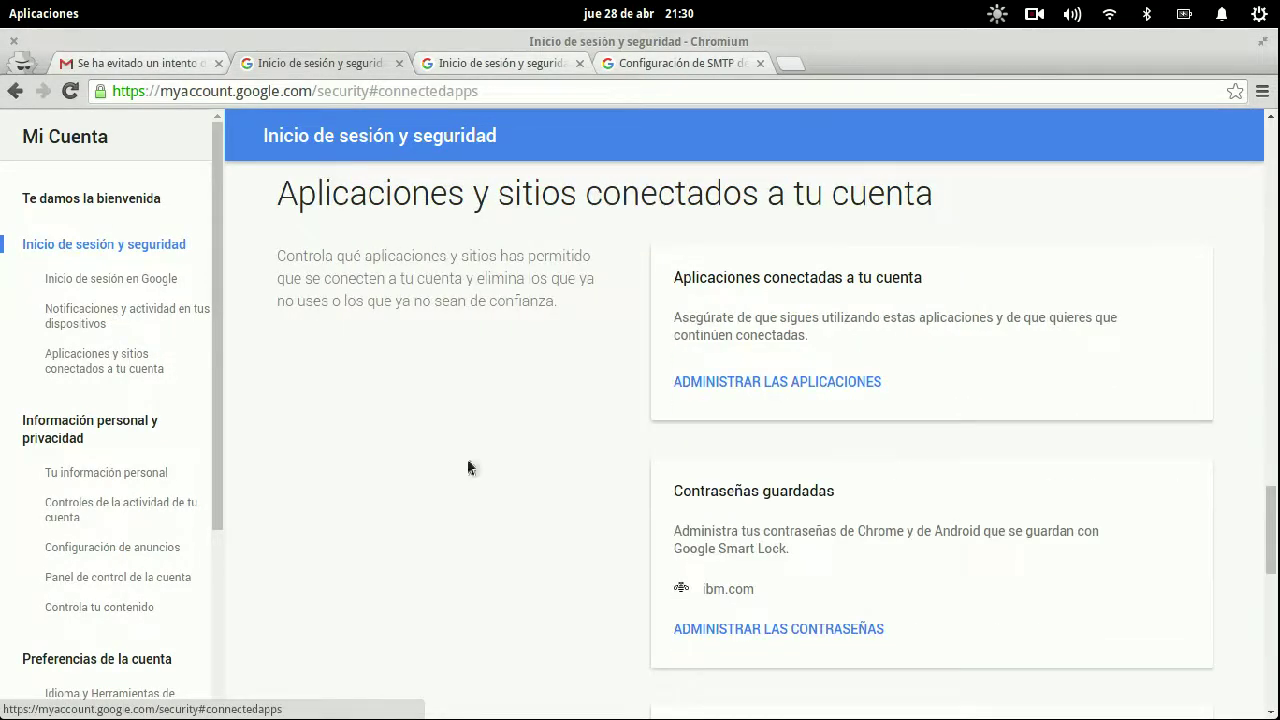
{"action": "left_click", "coordinate": [752, 386]}
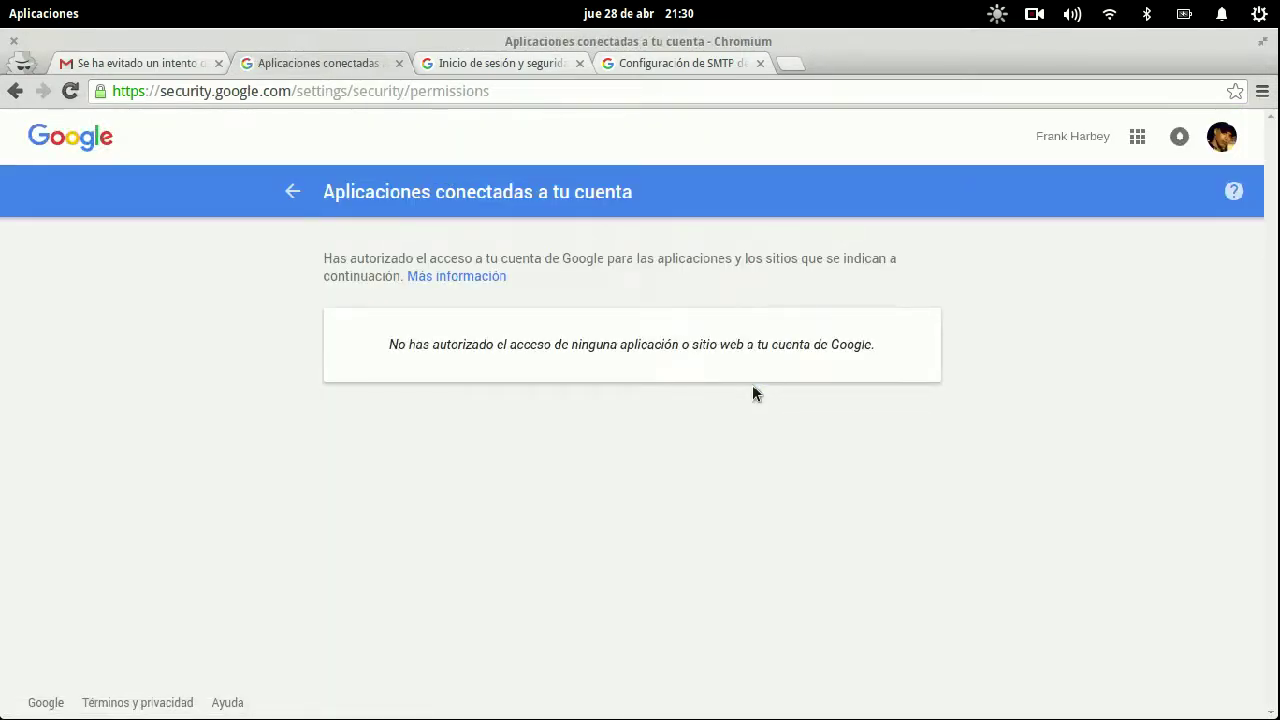
{"action": "left_click", "coordinate": [292, 191]}
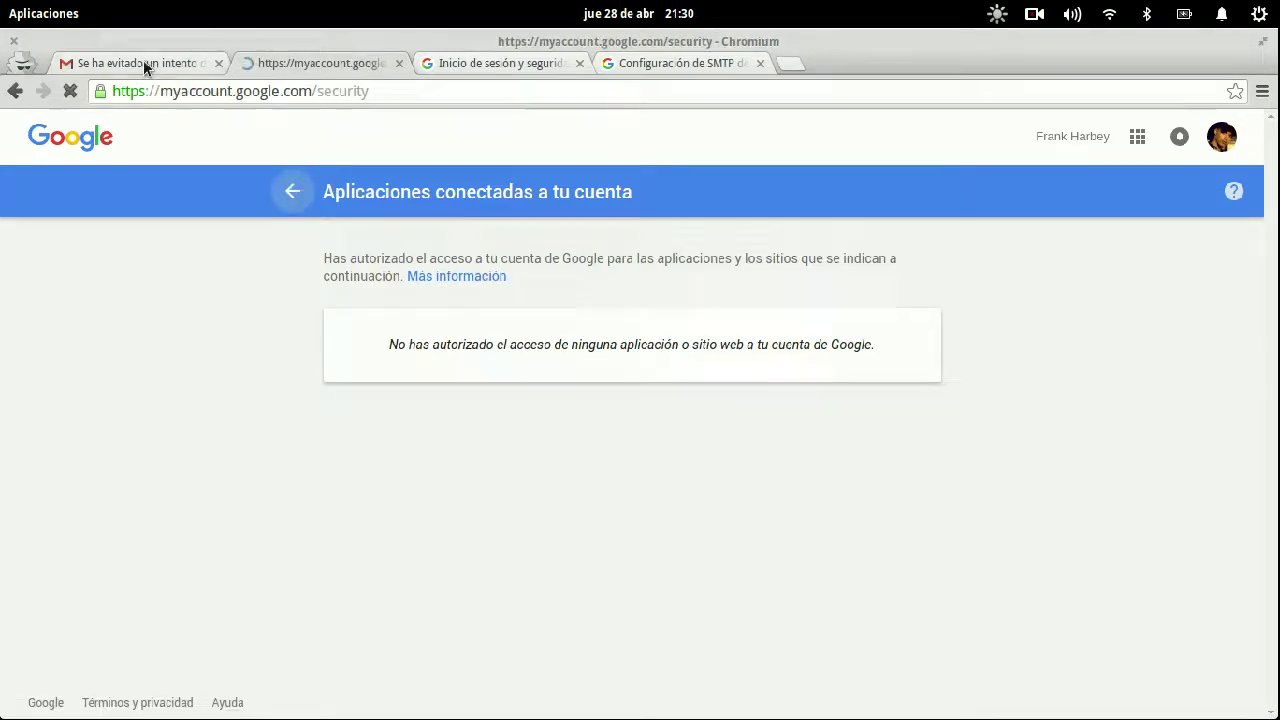
{"action": "left_click", "coordinate": [143, 62]}
{"action": "scroll", "coordinate": [560, 378], "scroll_direction": "up", "scroll_amount": 1}
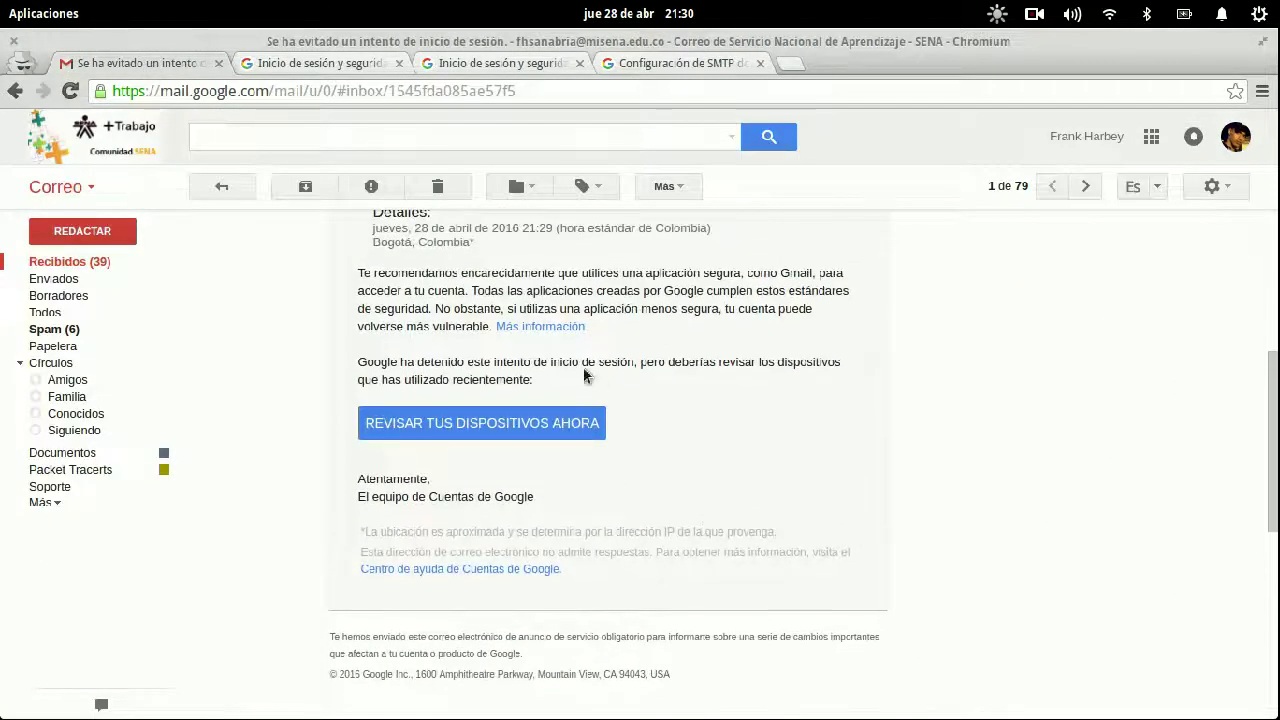
Follow the help article to the less secure apps setting and switch it to Activar.
{"action": "left_click", "coordinate": [561, 334]}
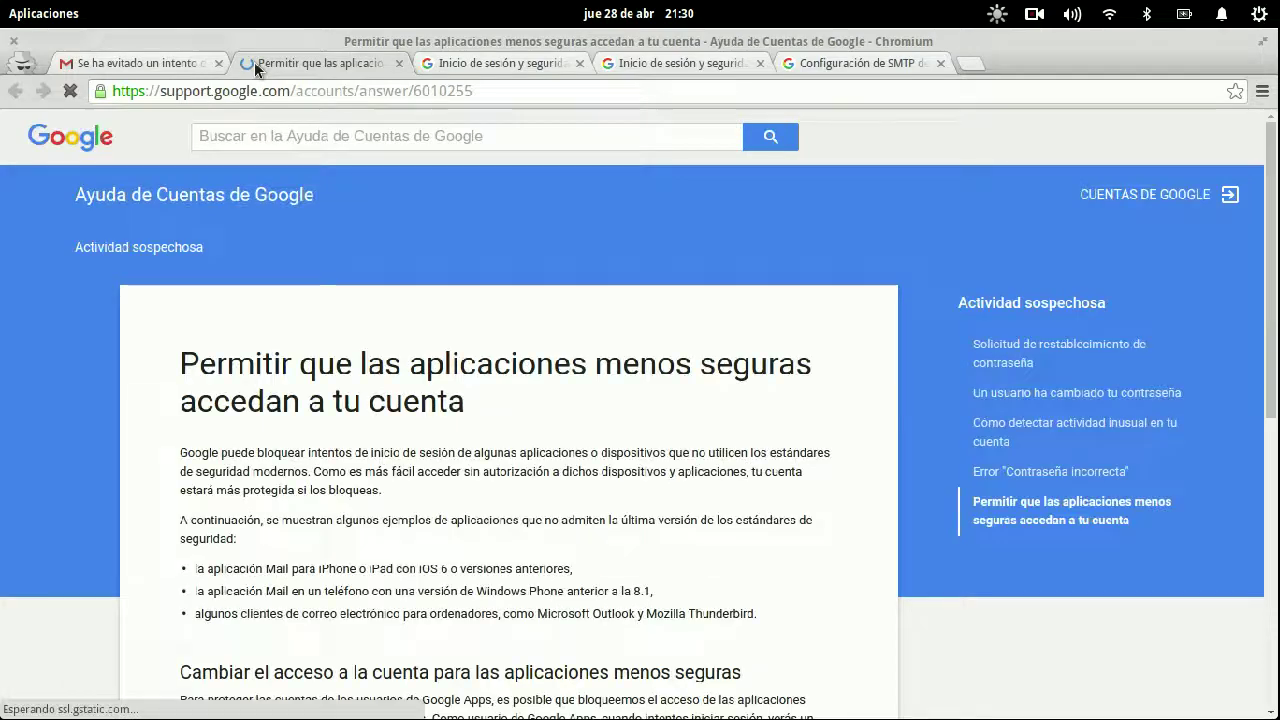
{"action": "scroll", "coordinate": [630, 409], "scroll_direction": "down", "scroll_amount": 8}
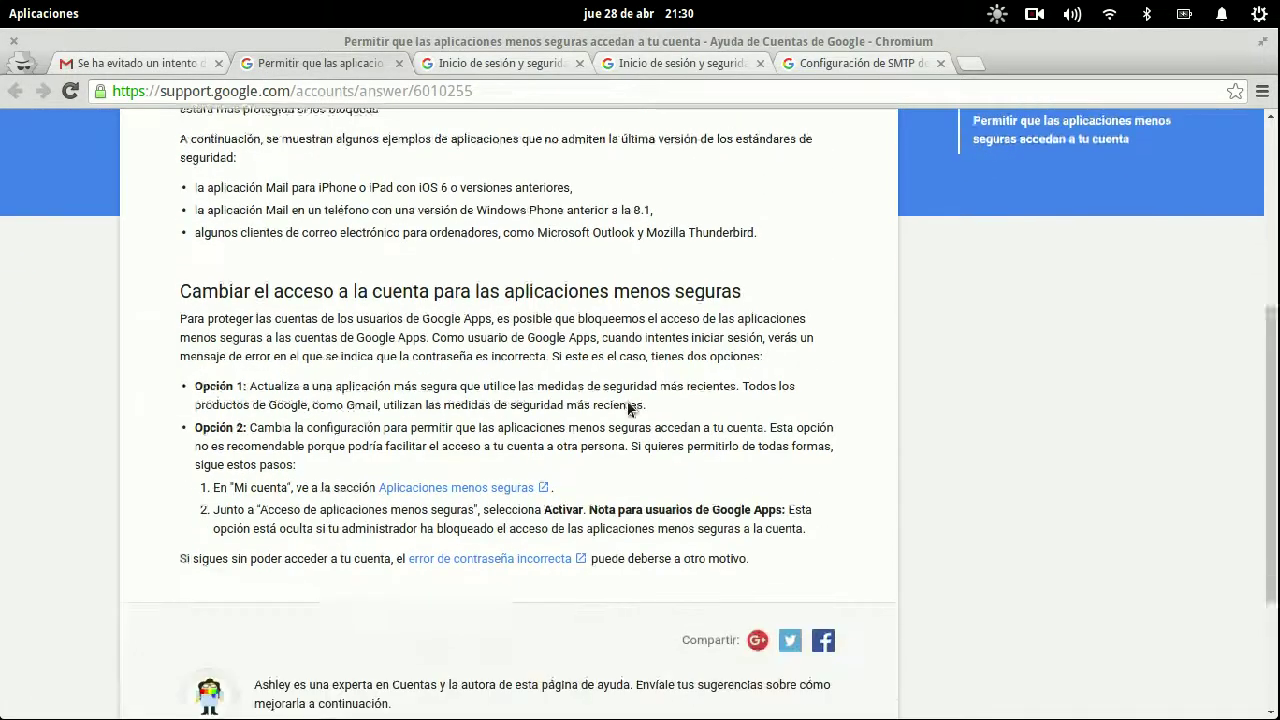
{"action": "left_click", "coordinate": [505, 430]}
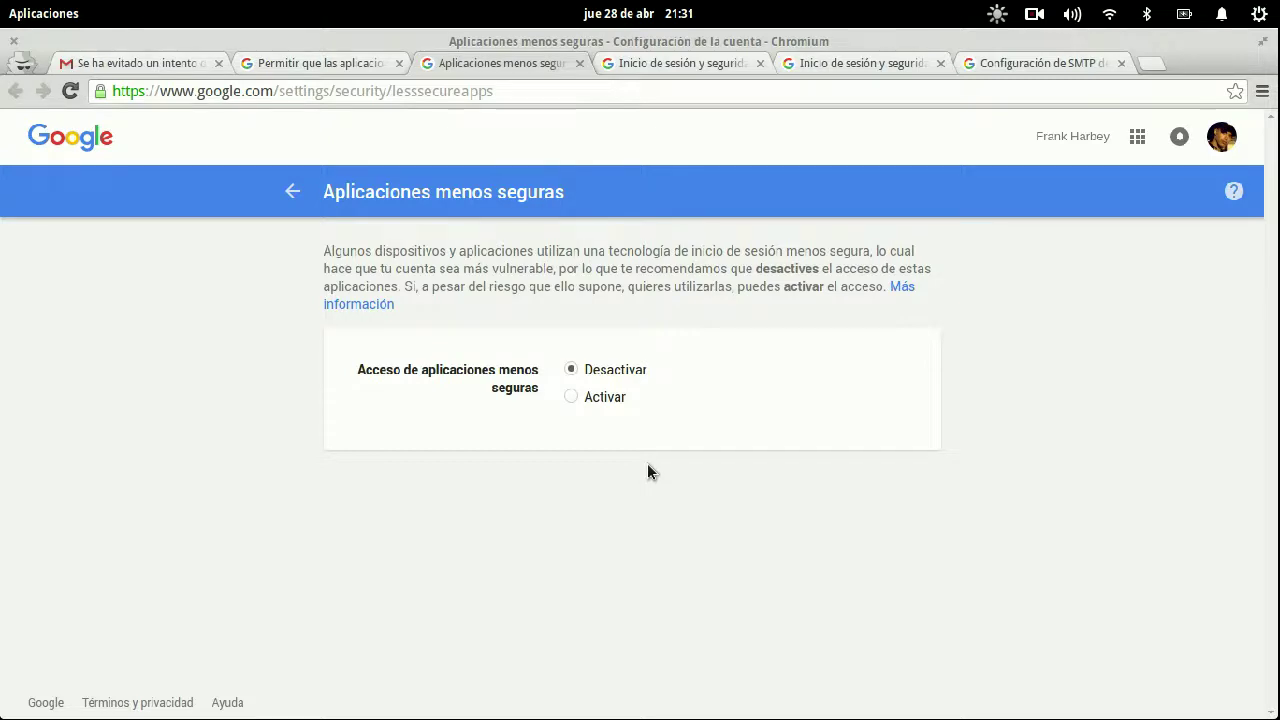
{"action": "left_click", "coordinate": [572, 397]}
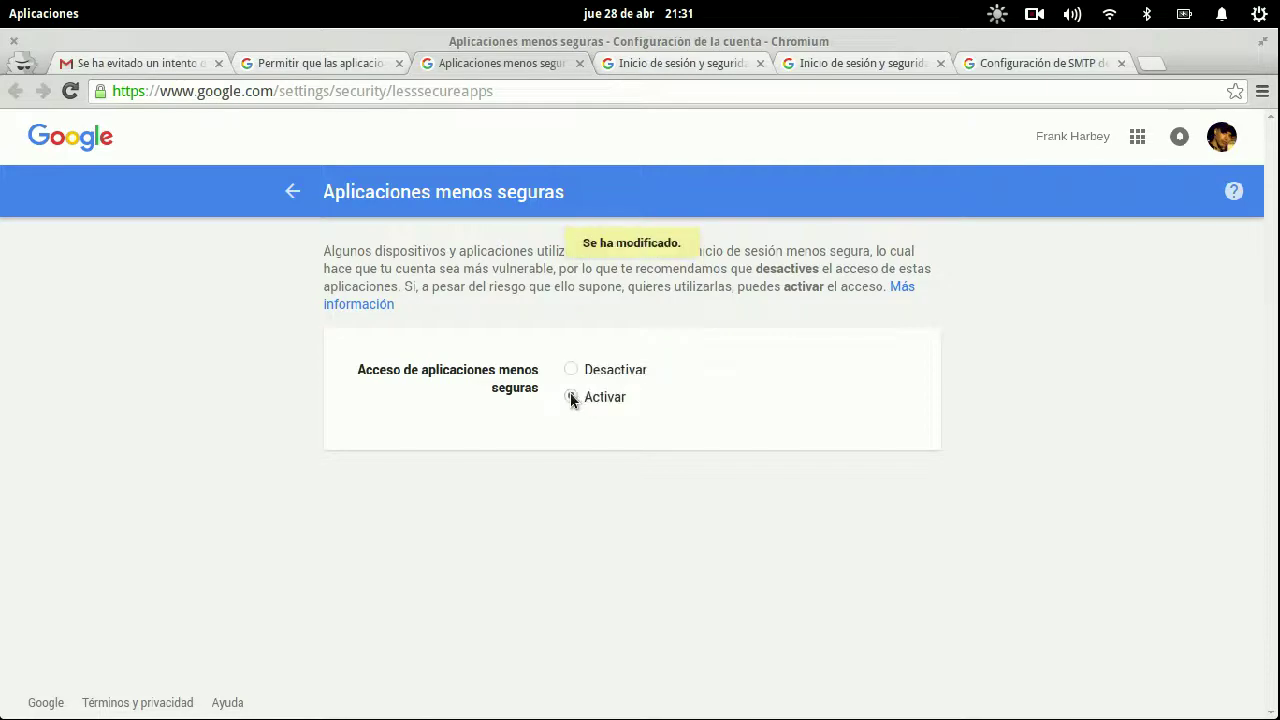
Return to the Gmail alert, then bring the Outlook mailbox forward.
{"action": "left_click", "coordinate": [179, 60]}
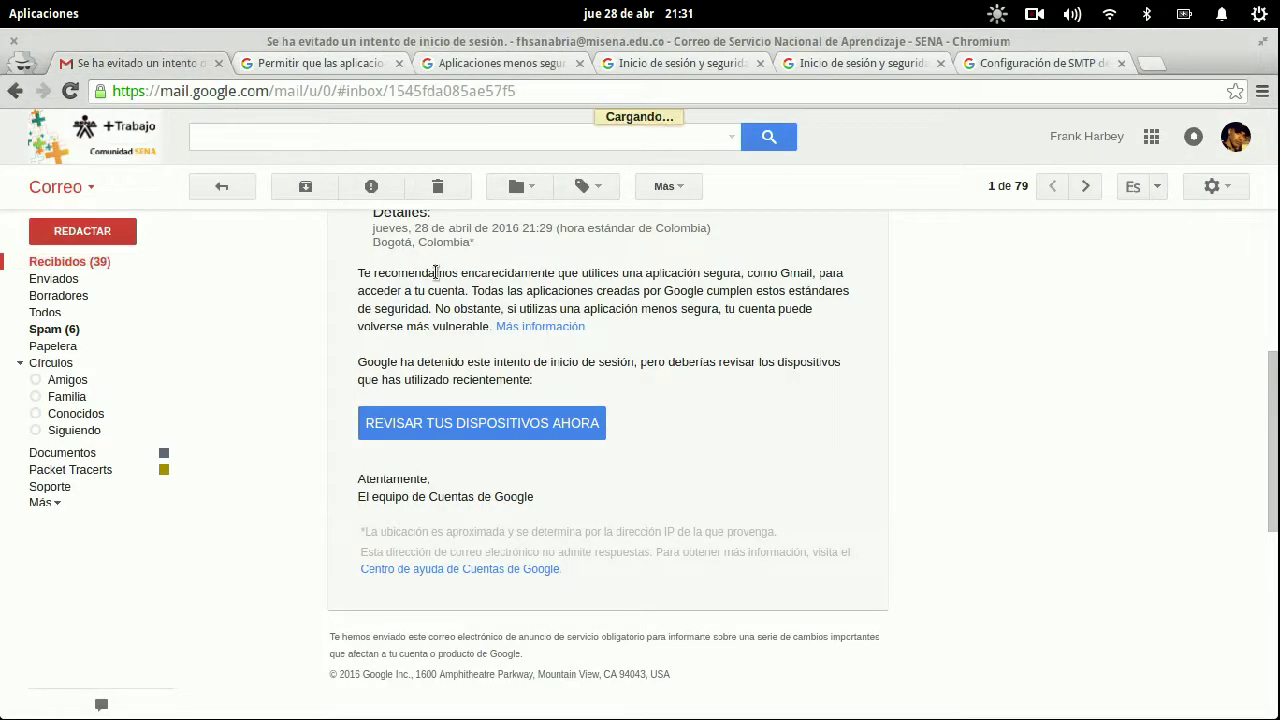
{"action": "key", "text": "super"}
{"action": "left_click", "coordinate": [980, 263]}
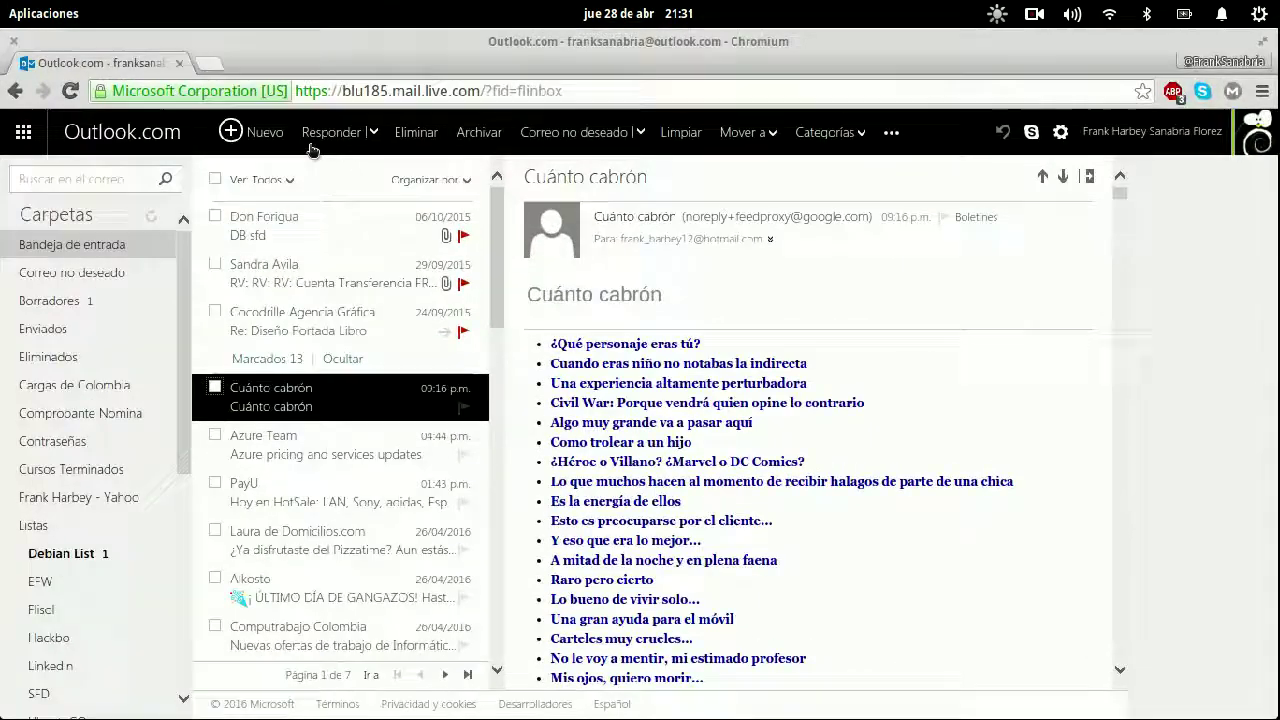
{"action": "key", "text": "super"}
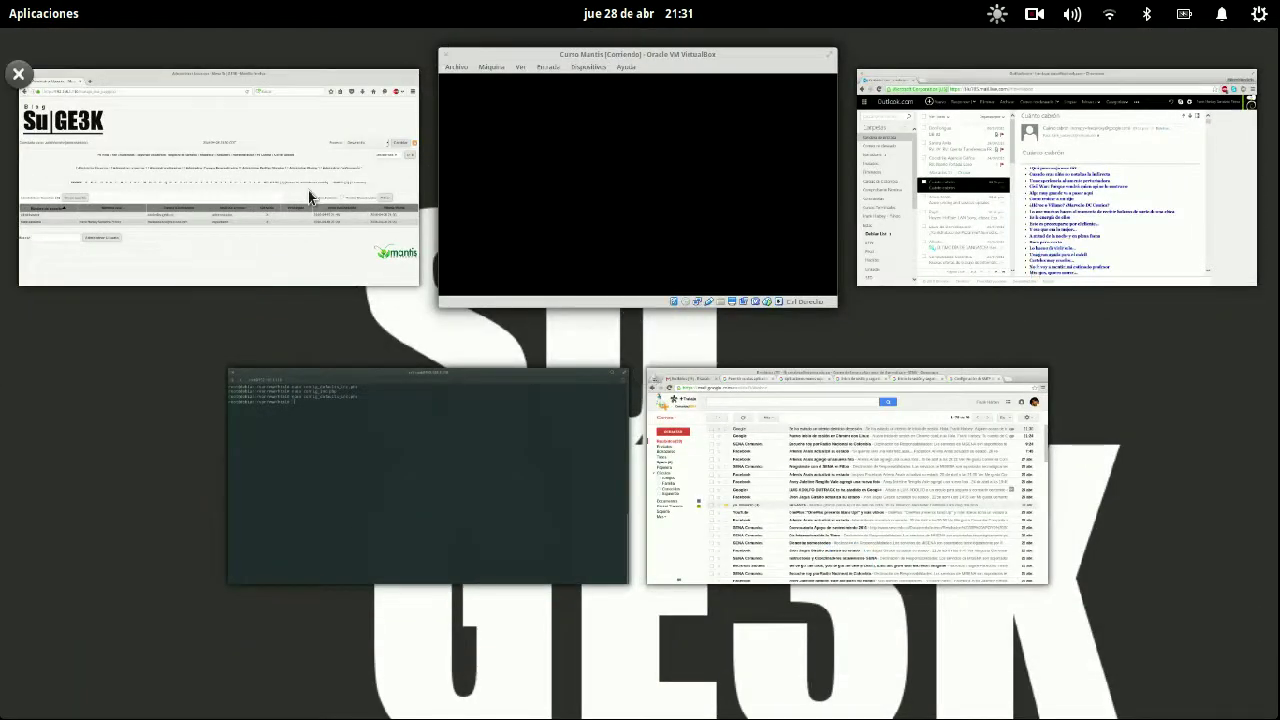
Click Reiniciar Contraseña again on the spectator user's Editar Usuario page to resend the reset e-mail.
{"action": "left_click", "coordinate": [308, 190]}
{"action": "left_click", "coordinate": [58, 517]}
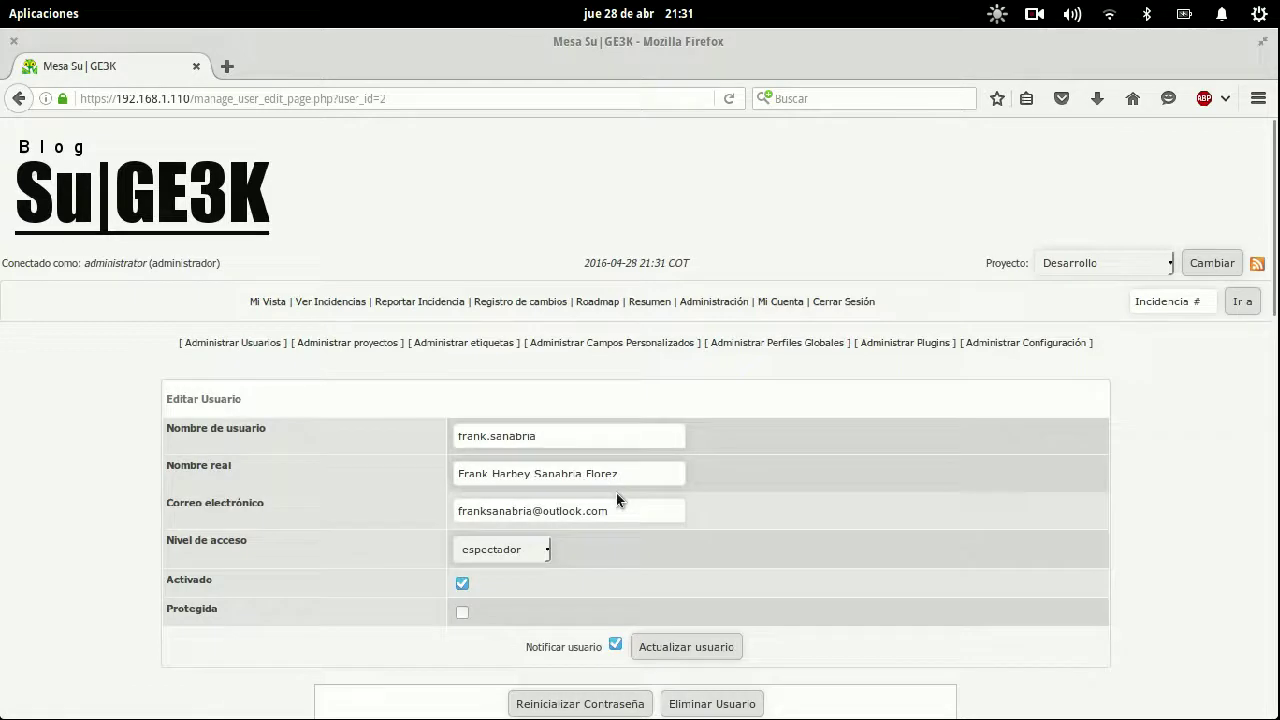
{"action": "left_click", "coordinate": [560, 702]}
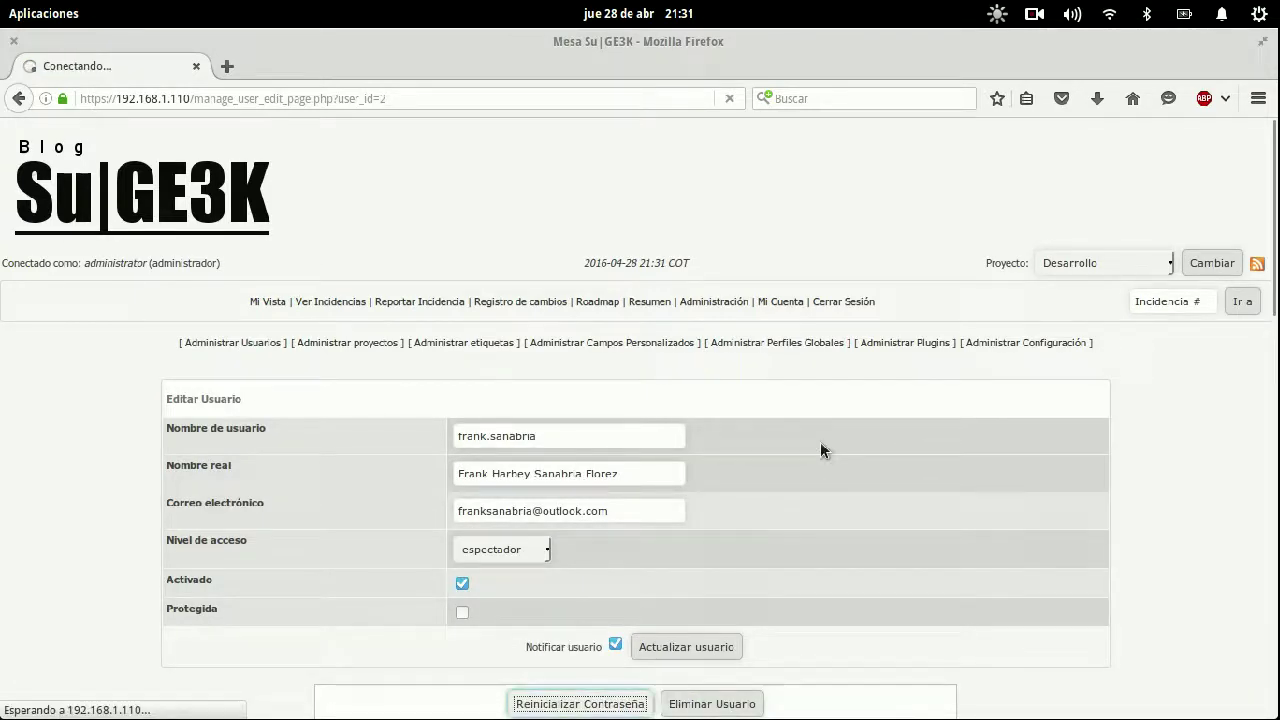
{"action": "scroll", "coordinate": [820, 450], "scroll_direction": "down", "scroll_amount": 4}
{"action": "scroll", "coordinate": [820, 450], "scroll_direction": "up", "scroll_amount": 2}
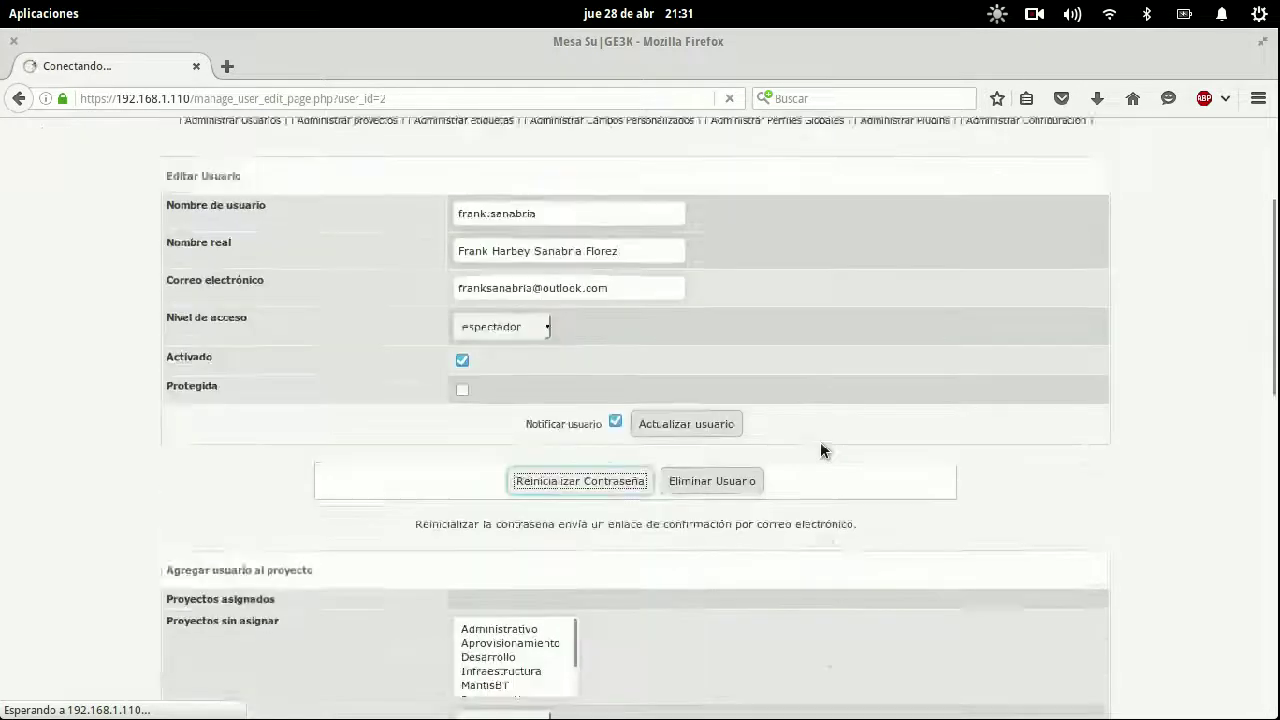
{"action": "scroll", "coordinate": [821, 449], "scroll_direction": "up", "scroll_amount": 1}
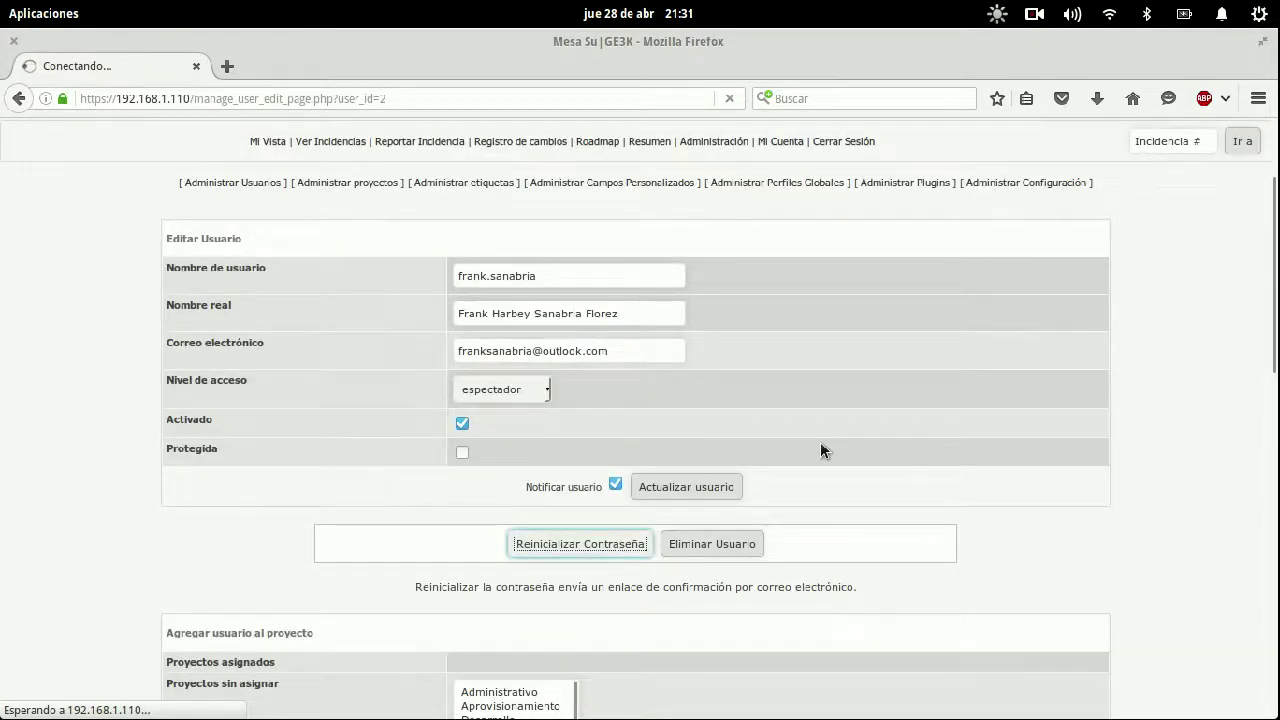
{"action": "key", "text": "super"}
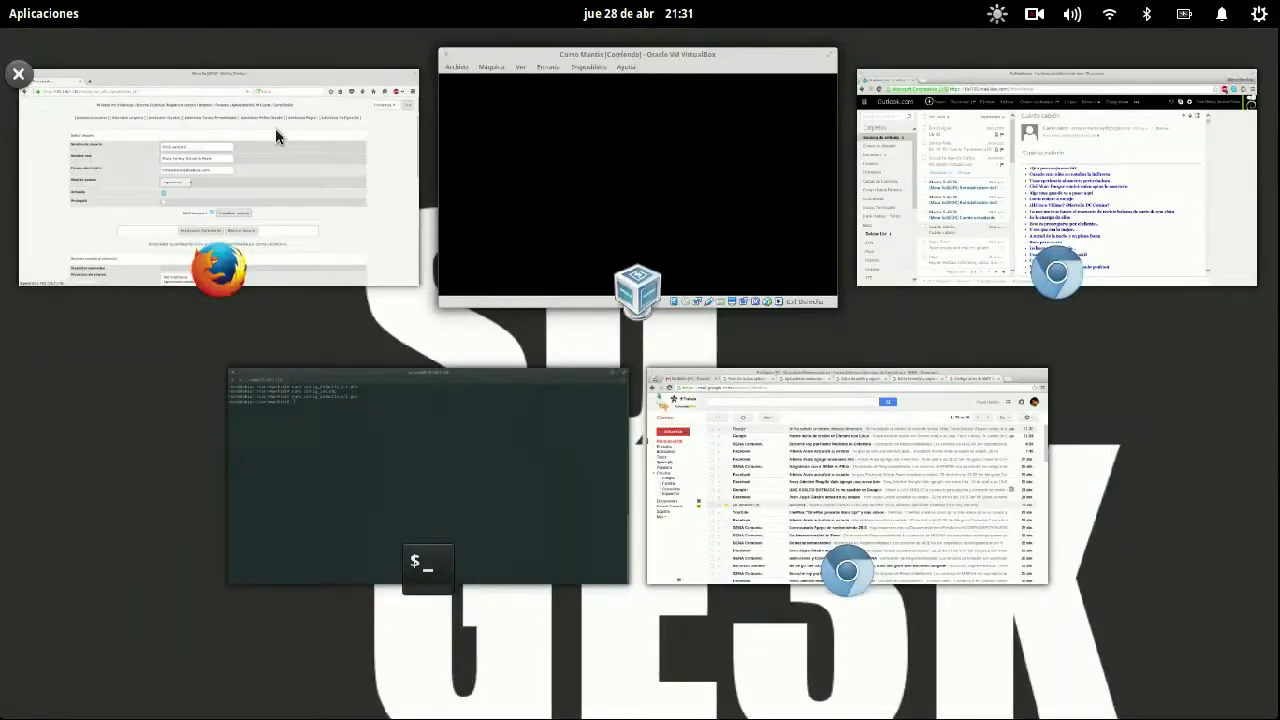